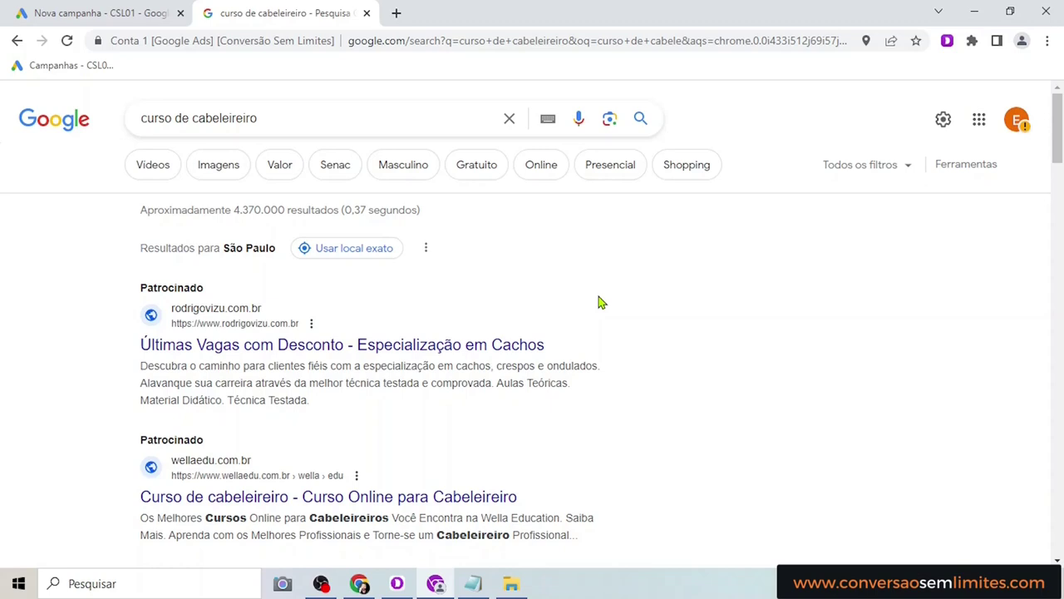
Examine the sponsored listings on the Google results page for "curso de cabeleireiro"
drag(268, 118, 129, 122)
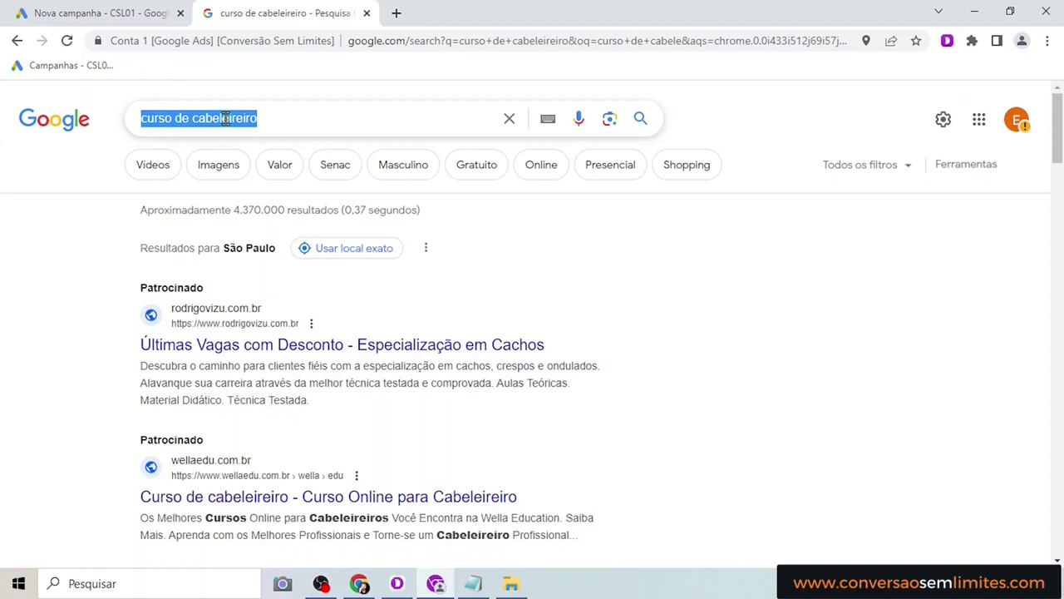
drag(141, 293, 239, 294)
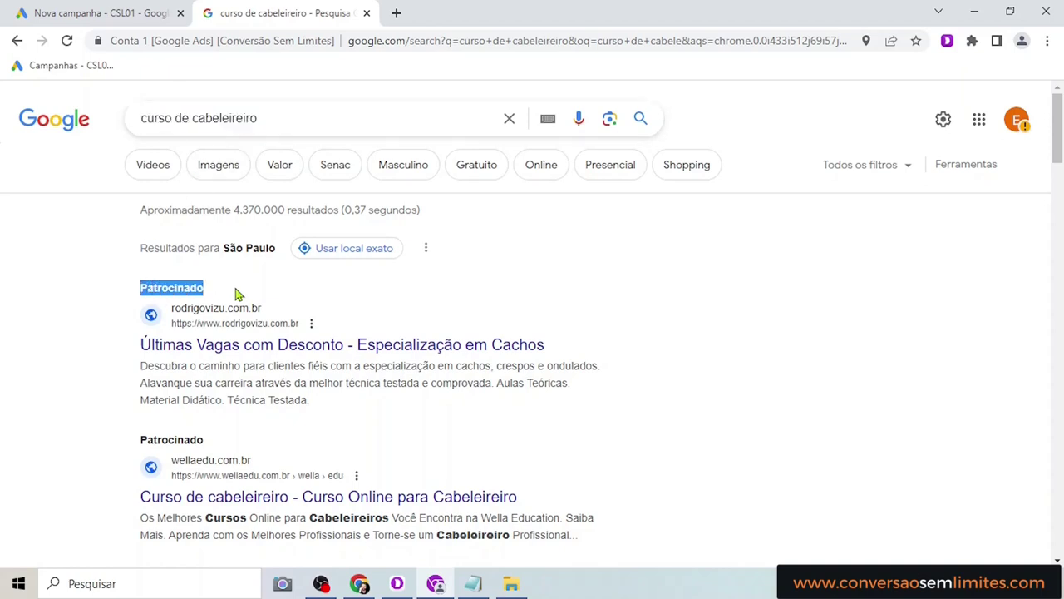
drag(141, 441, 261, 444)
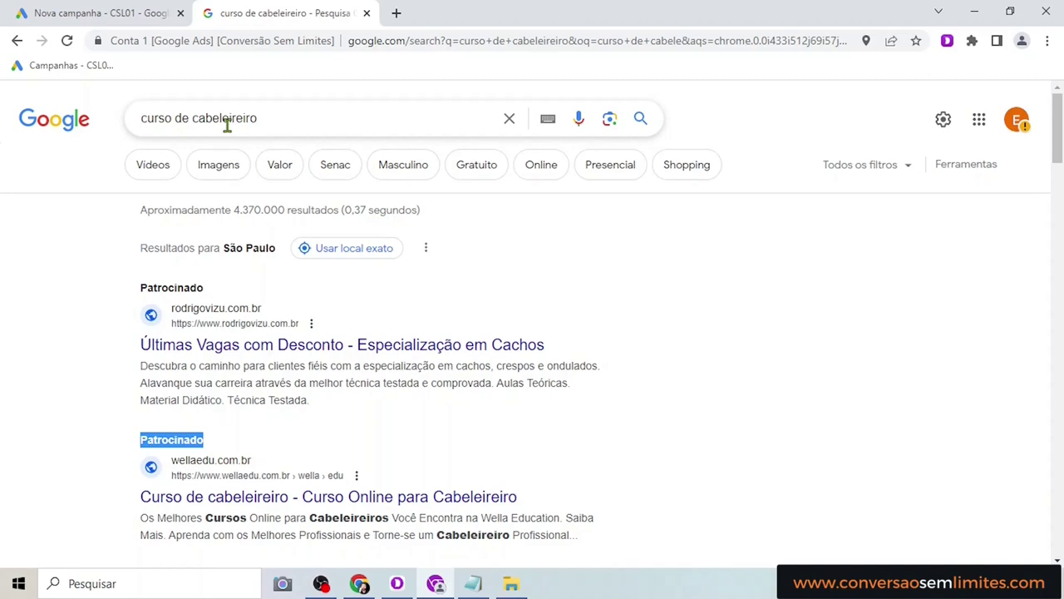
scroll(208, 433, down, 3)
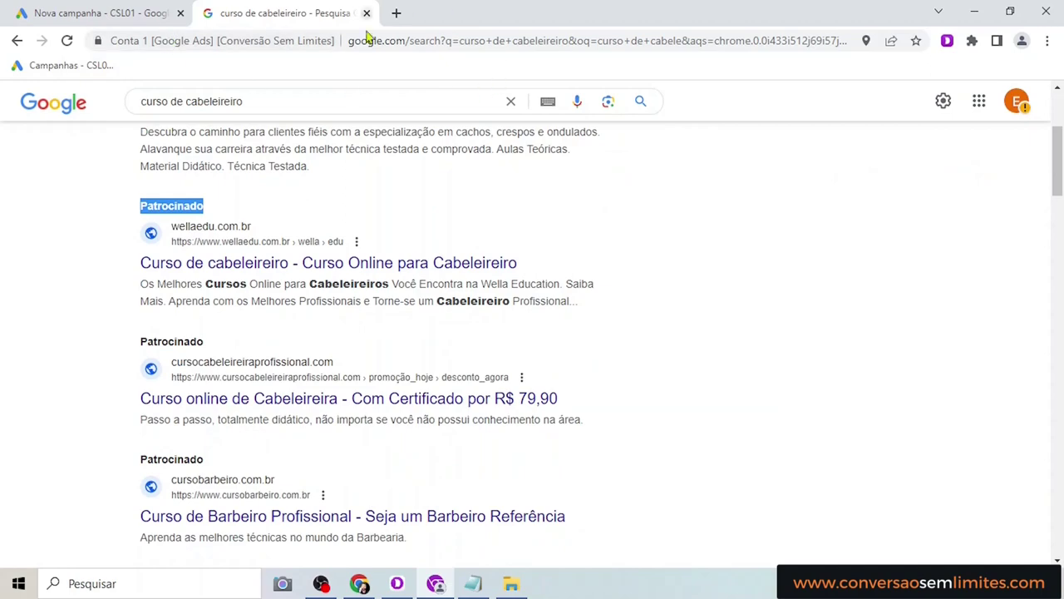
click(92, 7)
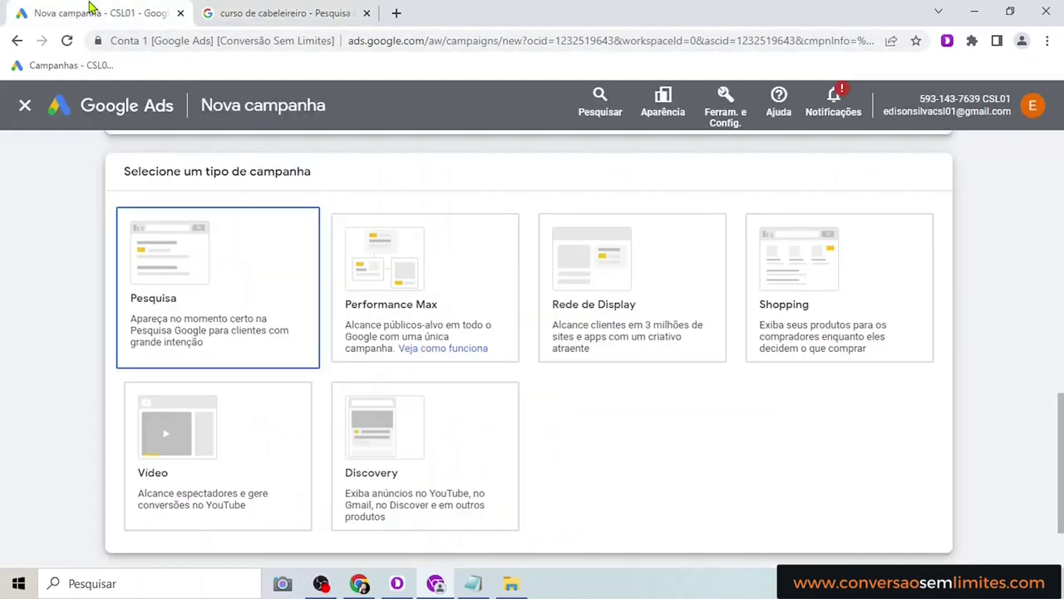
click(290, 18)
scroll(451, 349, up, 3)
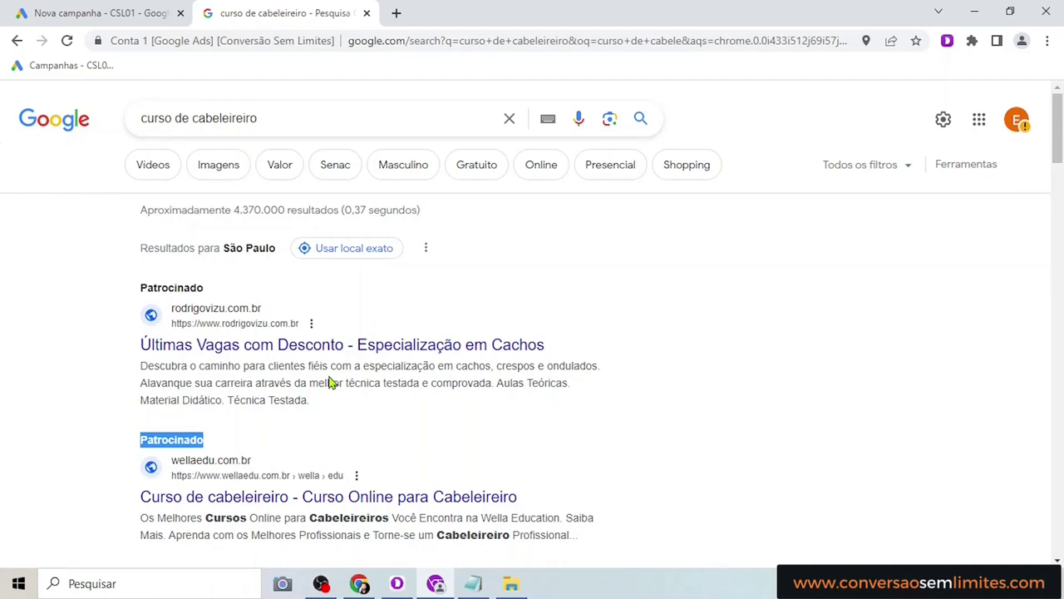
In the new Google Ads campaign, choose the Pesquisa campaign type and enable Visitas ao site as the way to reach the goal
click(79, 10)
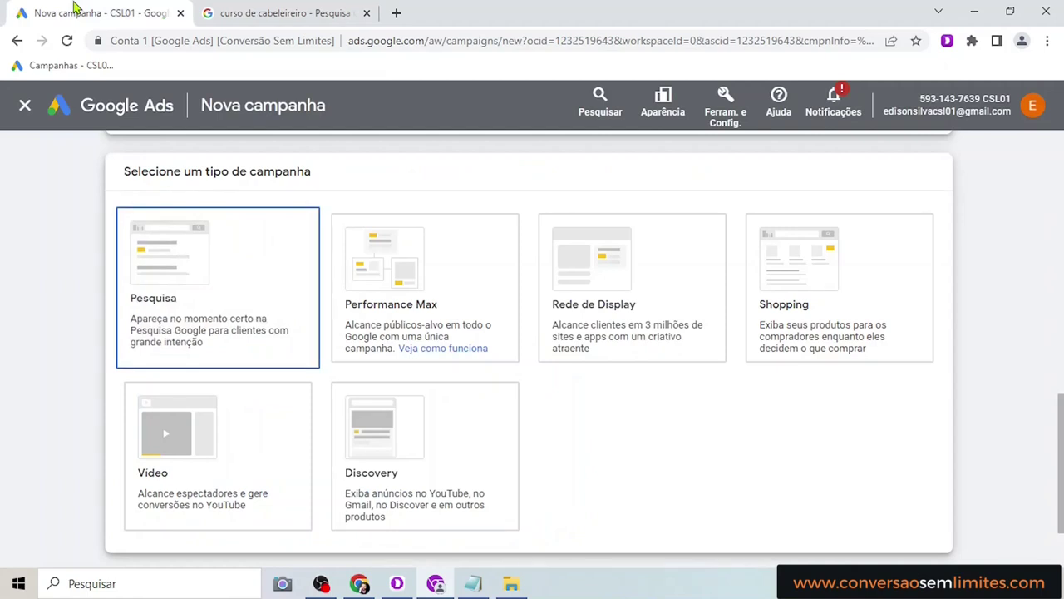
click(225, 317)
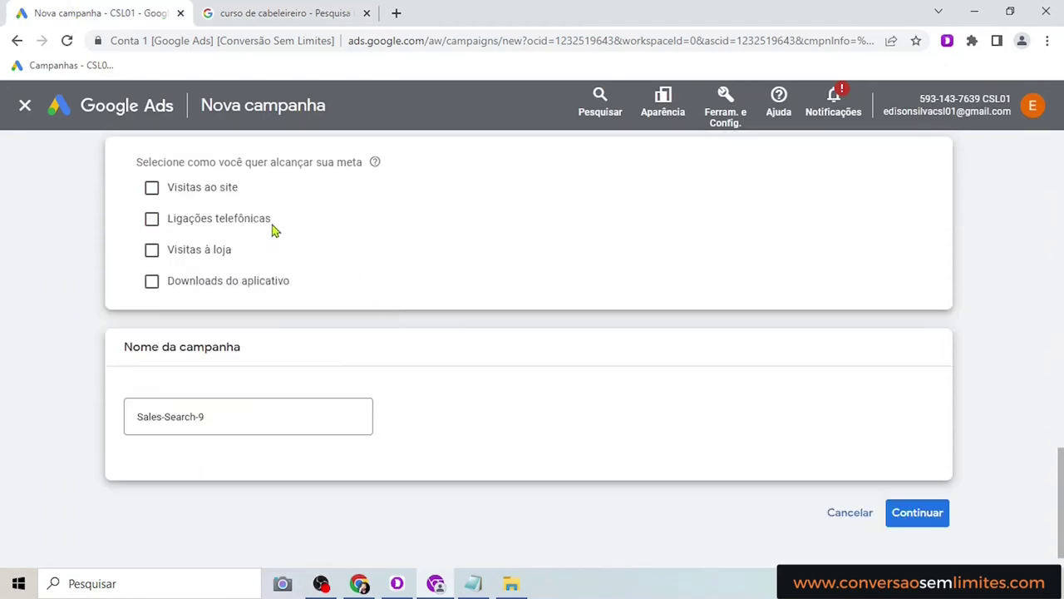
click(152, 190)
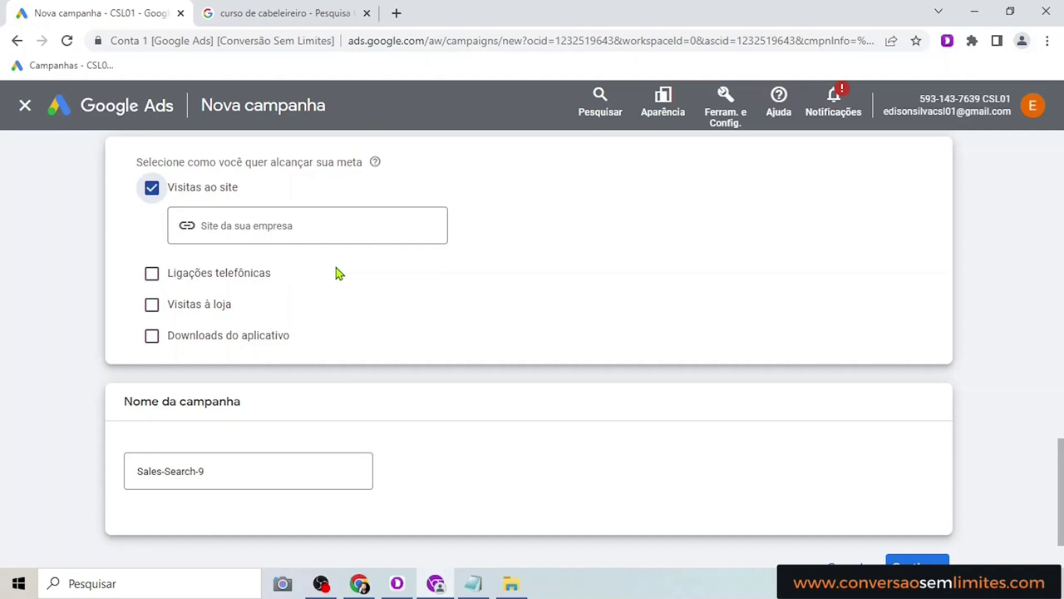
click(290, 23)
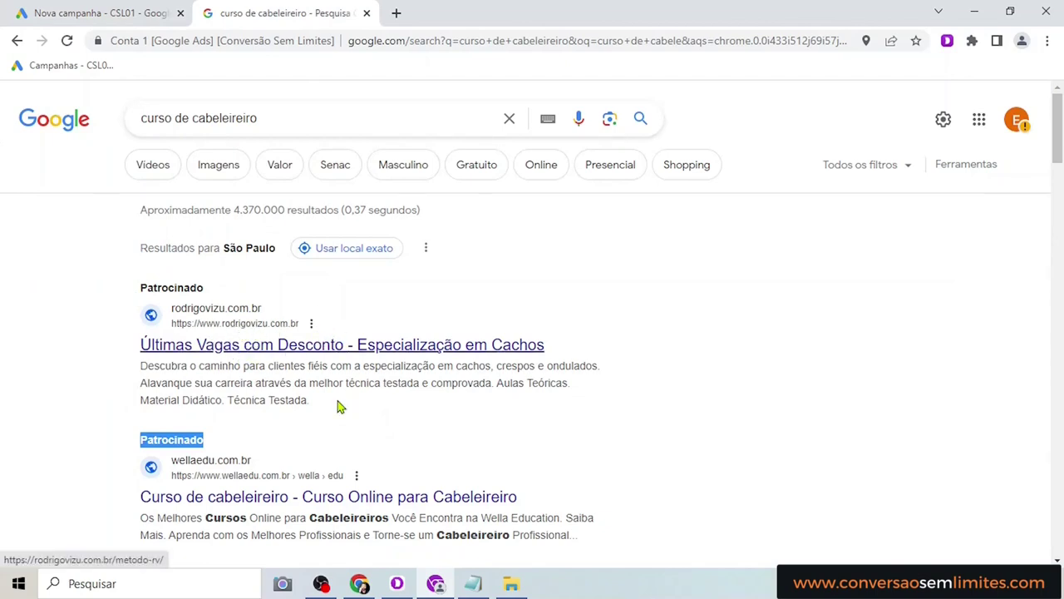
click(473, 583)
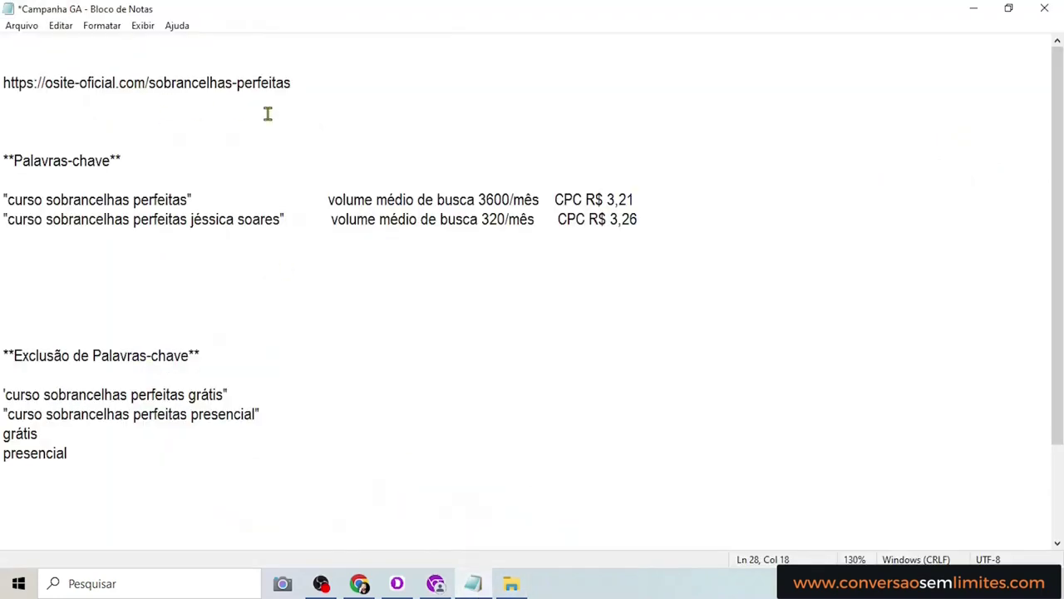
drag(307, 83, 7, 84)
click(308, 122)
drag(306, 88, 13, 85)
click(291, 122)
drag(311, 88, 3, 84)
key(ctrl+c)
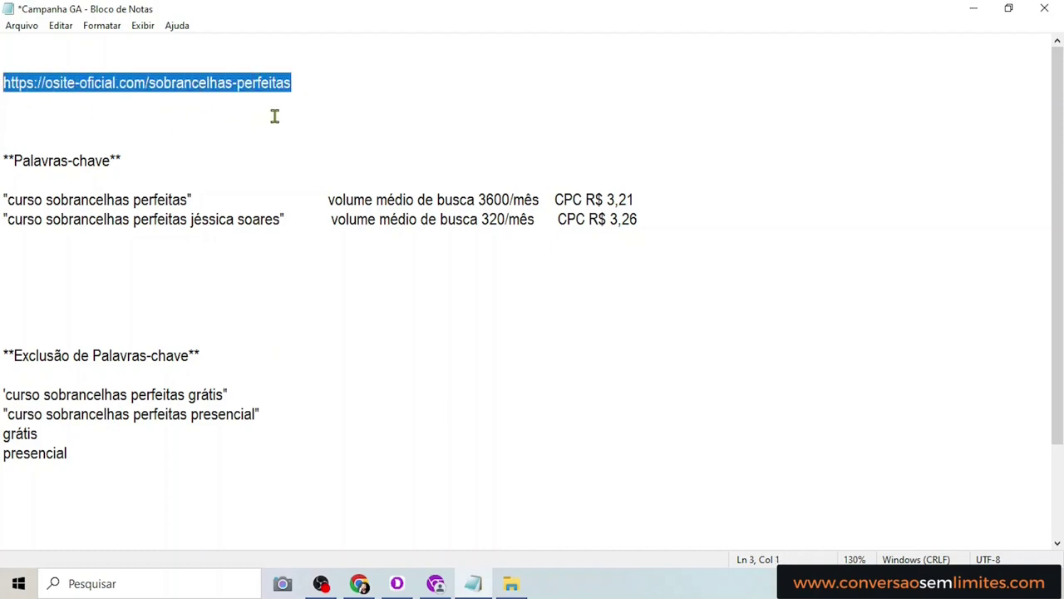
Switch to the browser, open the copied URL in a new tab, and look over the course page down to its purchase offer
click(360, 583)
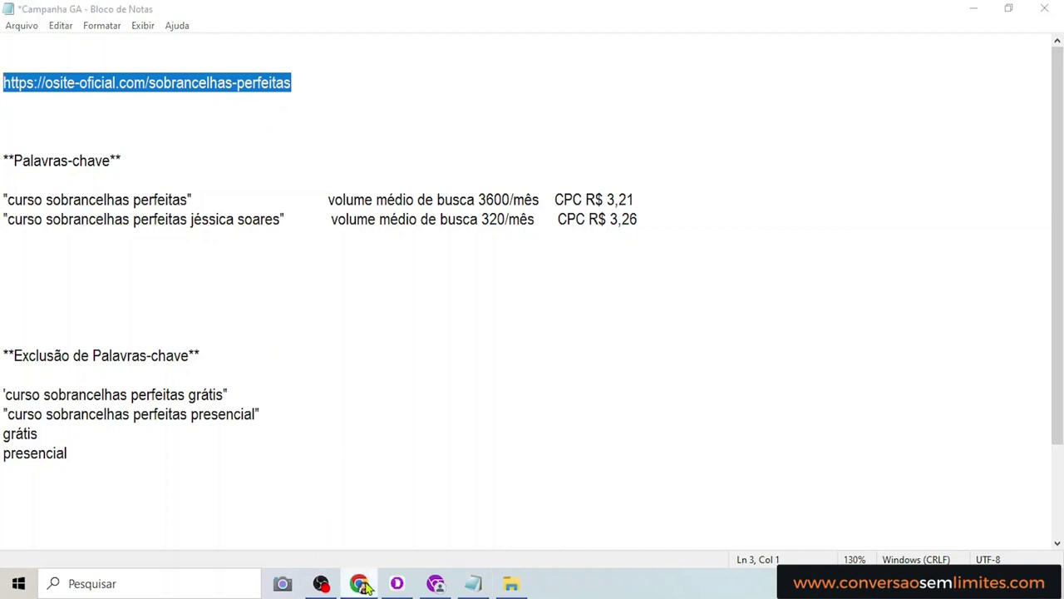
click(450, 584)
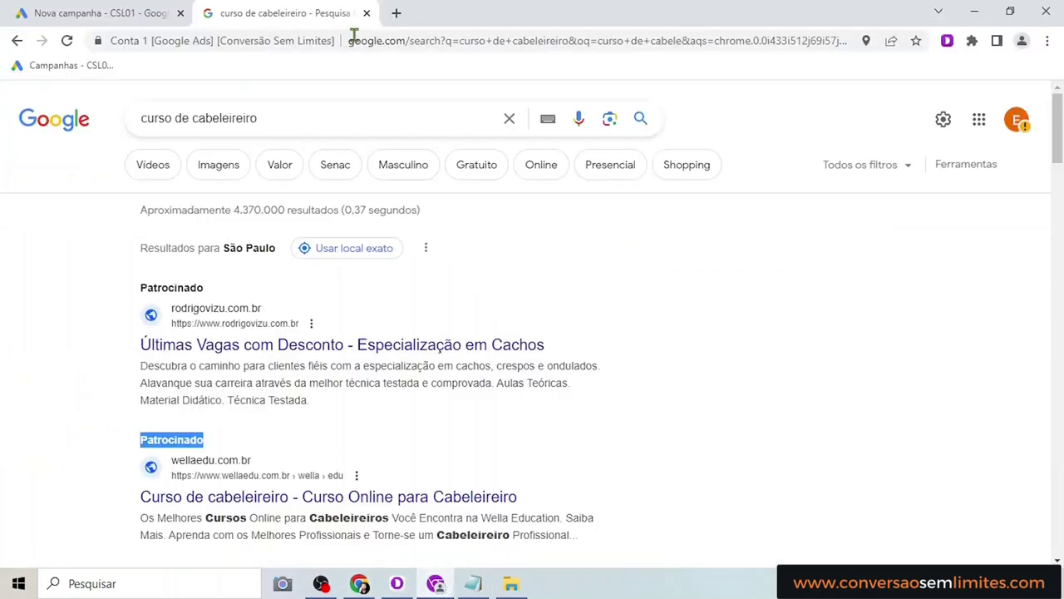
click(395, 14)
key(ctrl+v)
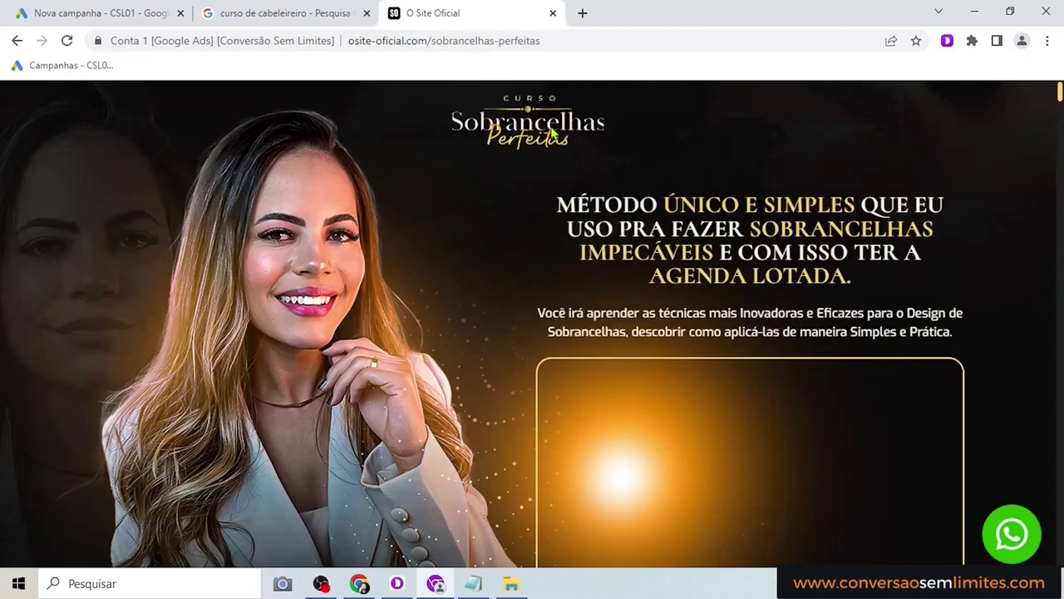
scroll(698, 214, down, 5)
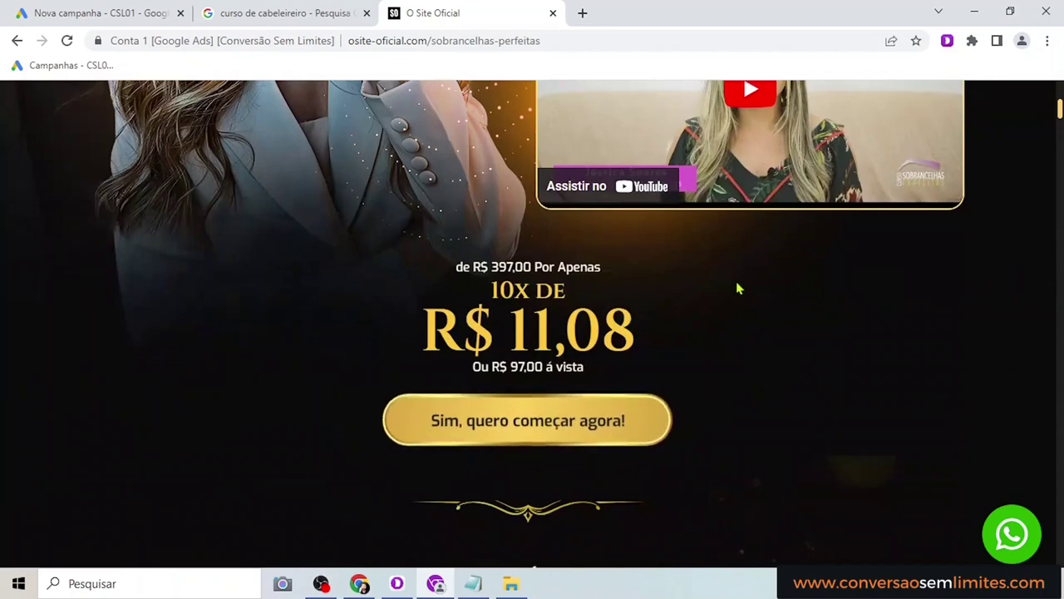
scroll(737, 282, down, 1)
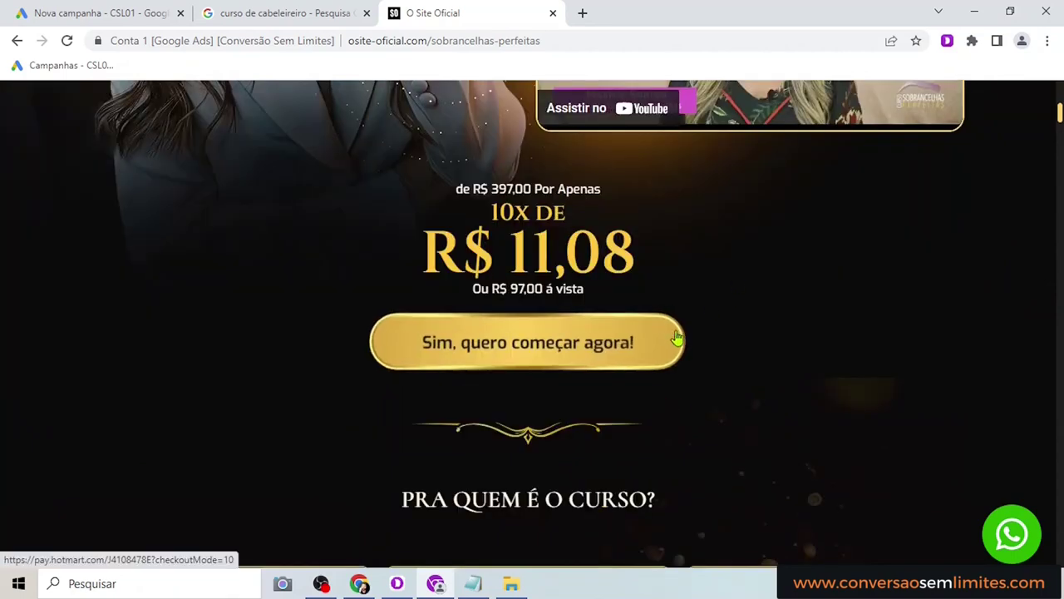
click(150, 13)
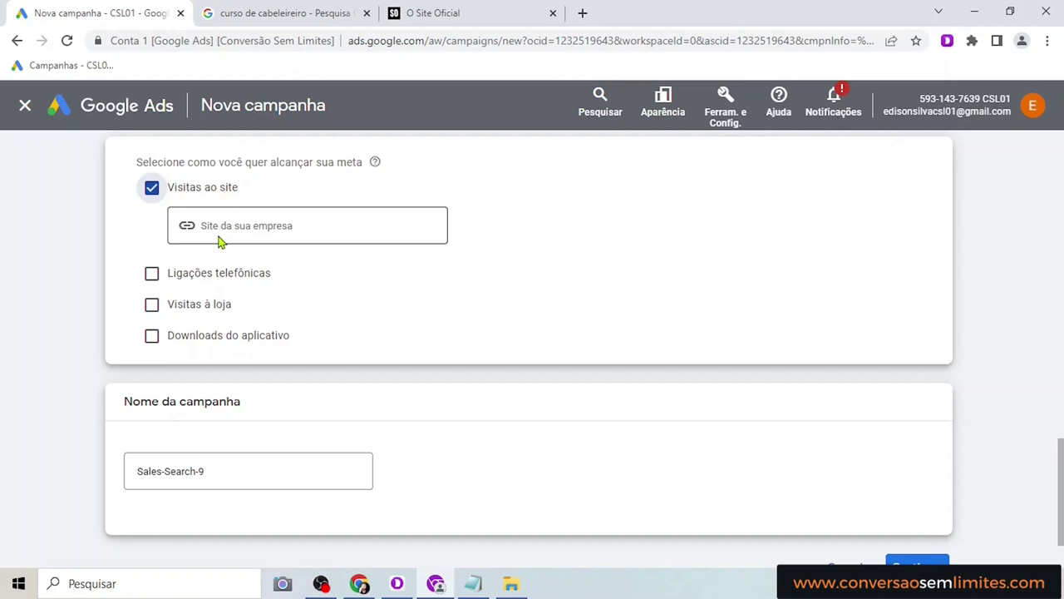
click(273, 228)
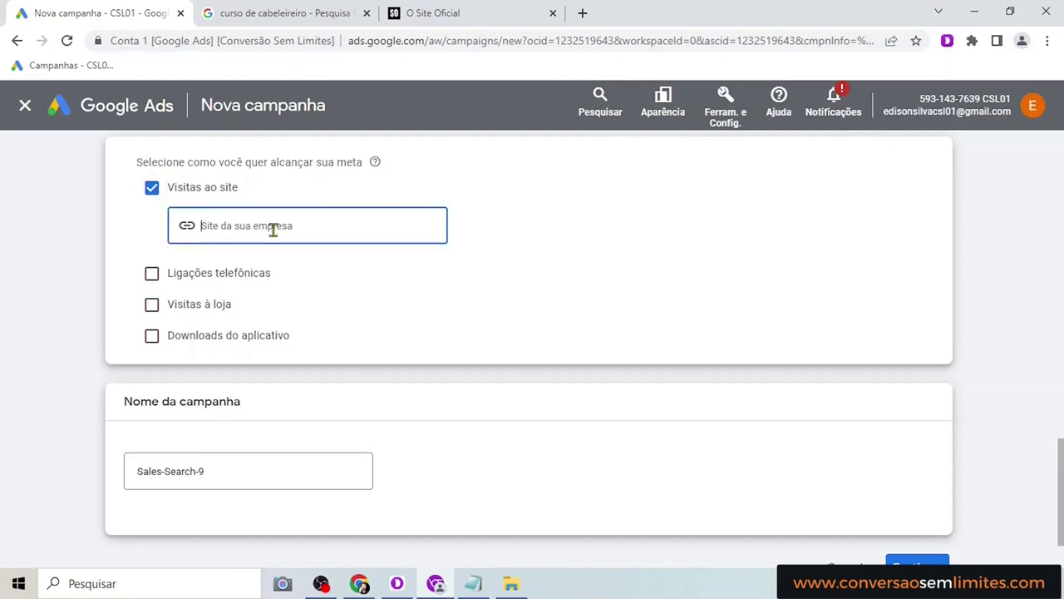
key(ctrl+v)
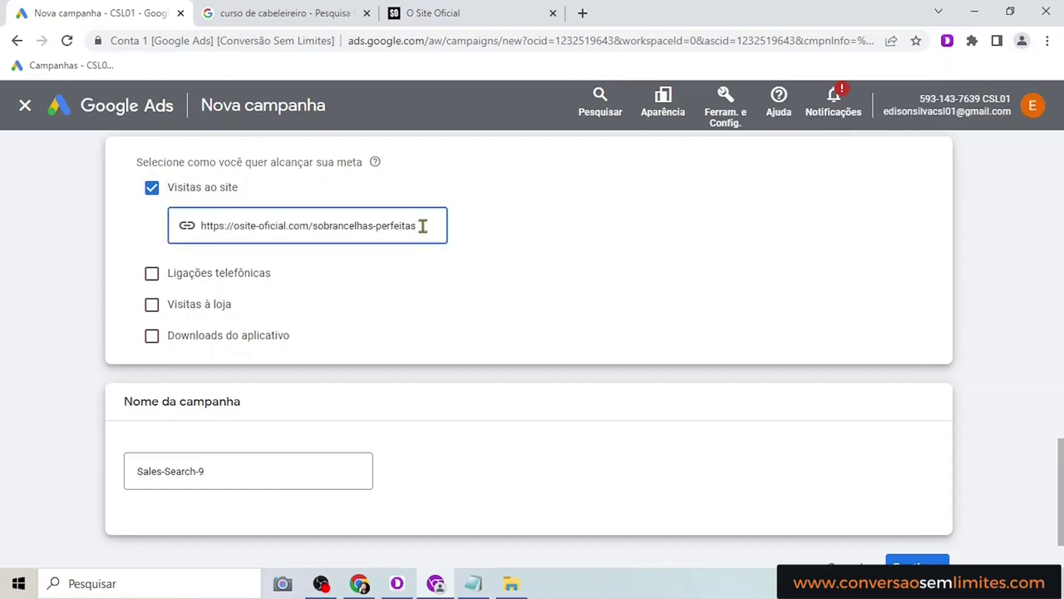
key(ctrl+a)
key(BackSpace)
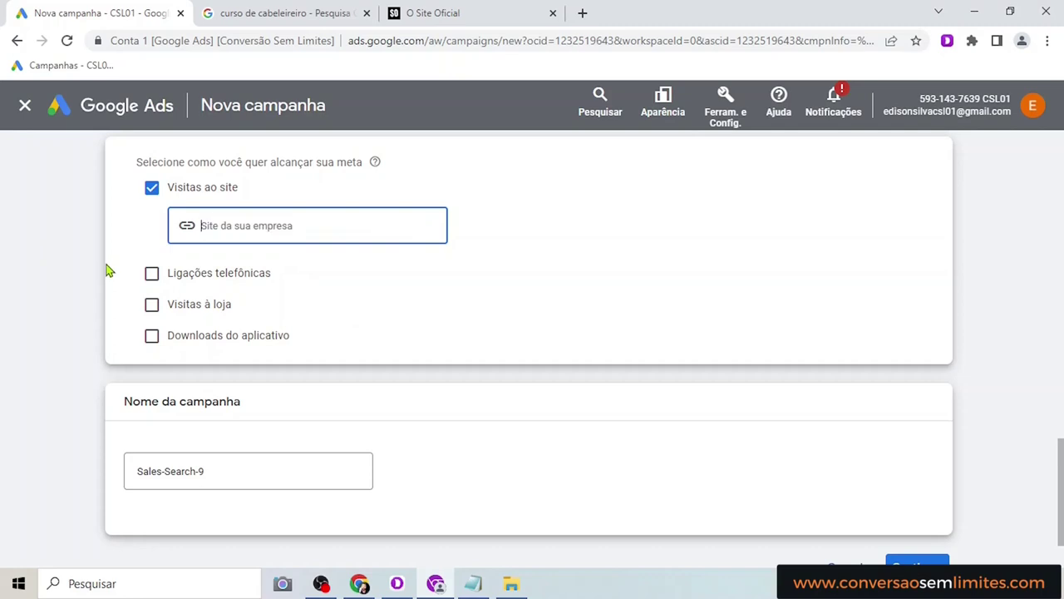
click(580, 281)
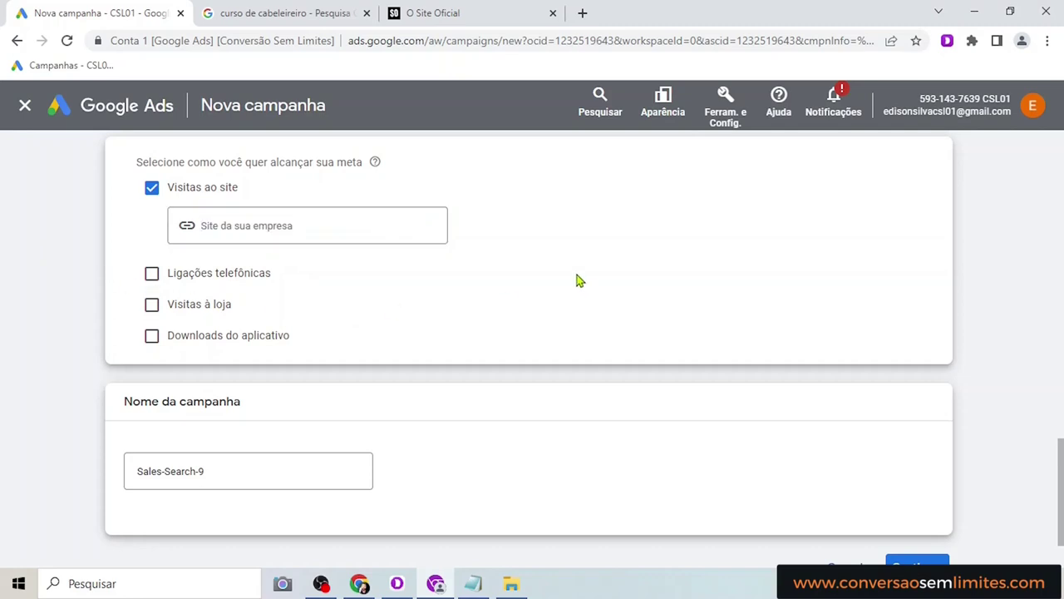
Review the new campaign's chosen objective, conversion goals, campaign type, and site visits setting
scroll(508, 283, up, 2)
scroll(761, 285, up, 5)
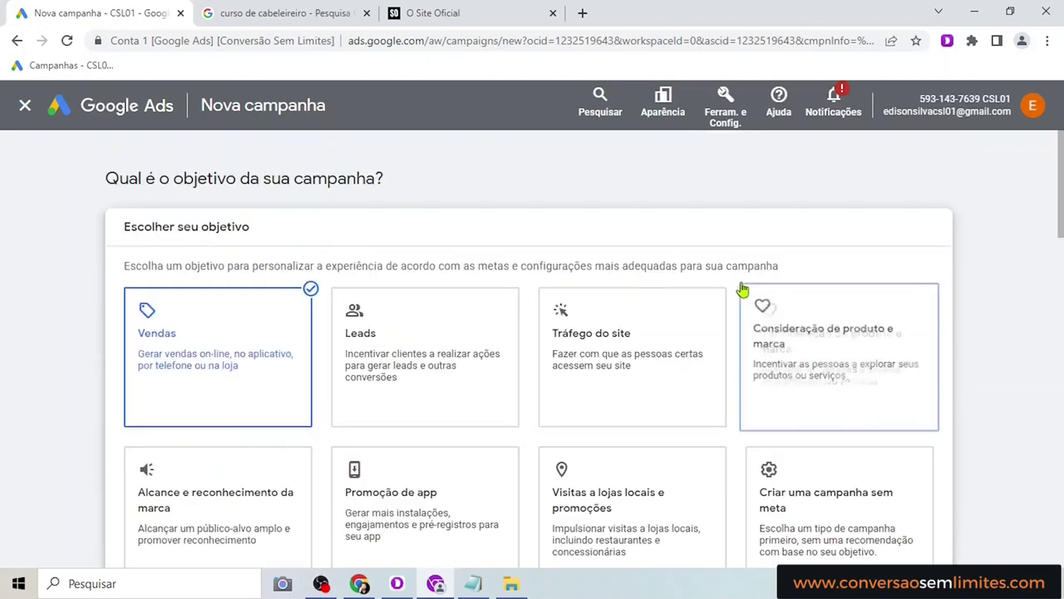
scroll(579, 308, down, 1)
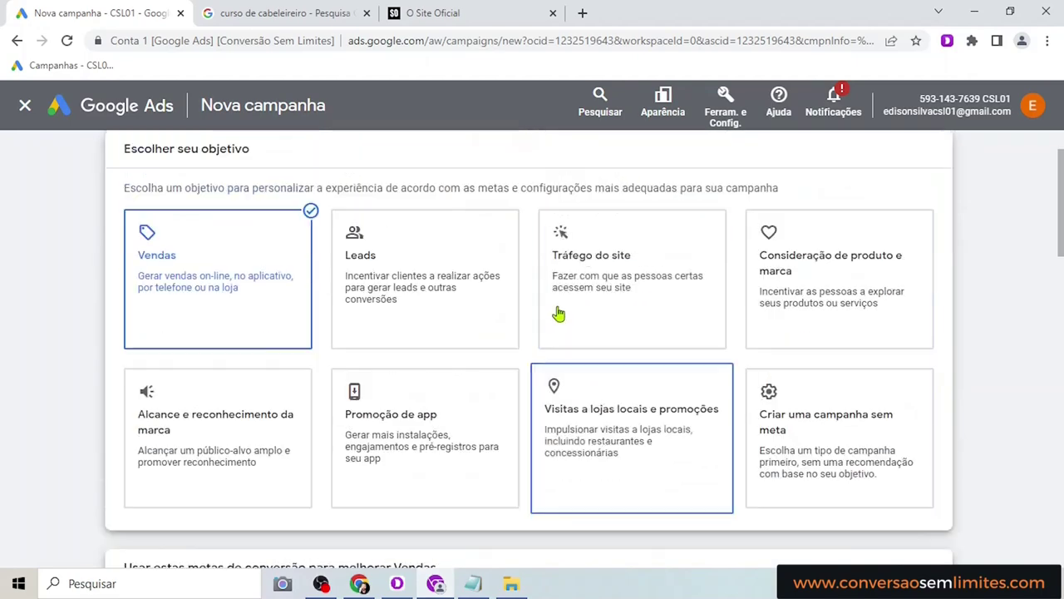
scroll(303, 283, down, 4)
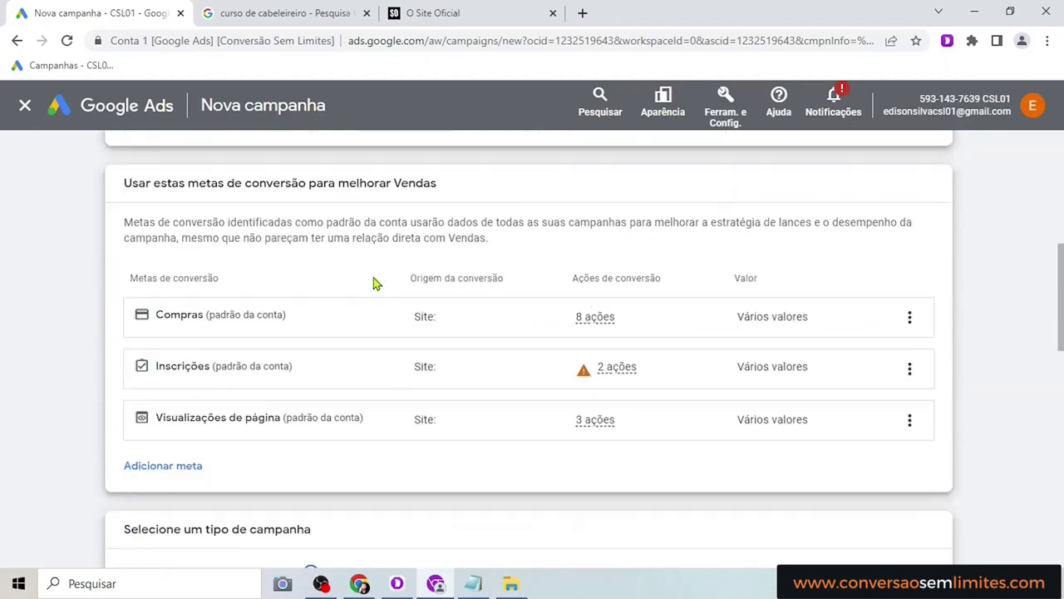
scroll(373, 283, up, 5)
scroll(332, 299, down, 6)
scroll(437, 291, down, 4)
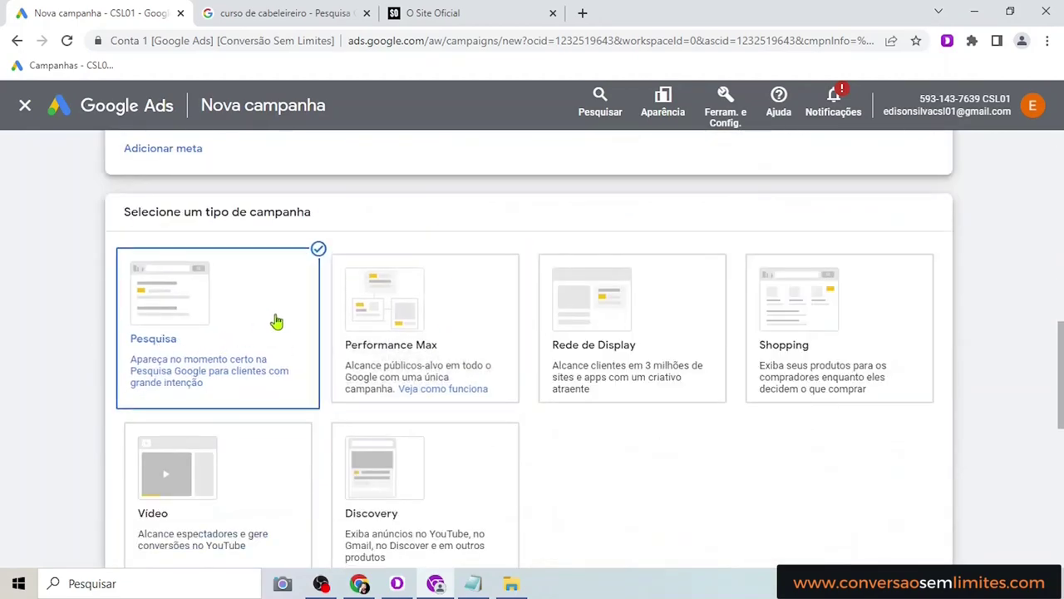
scroll(277, 321, down, 5)
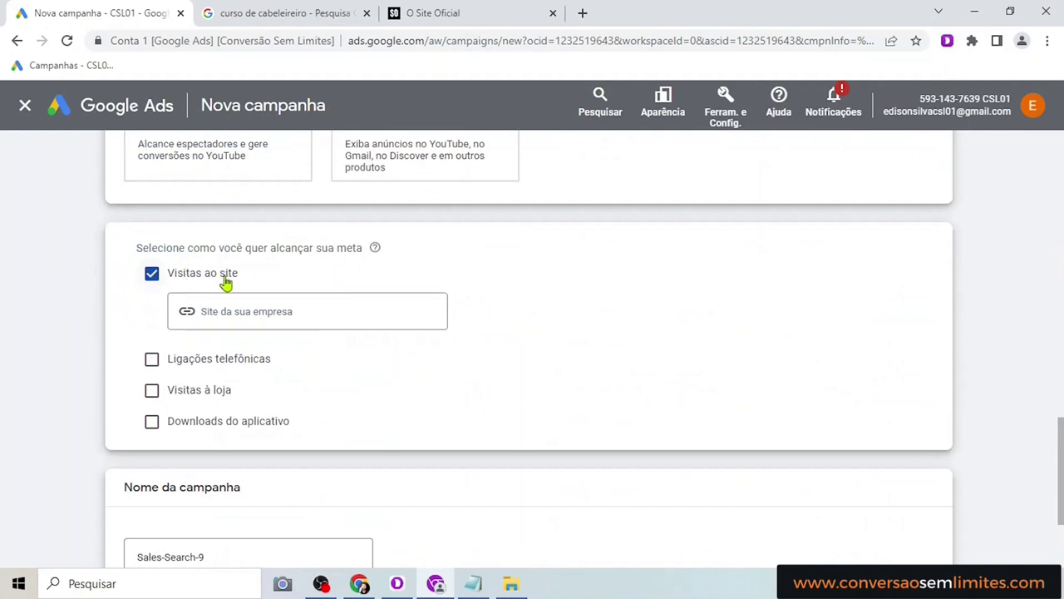
Rename the campaign as "[Vendas] [Pesquisa] [Sobrancelhas Perfeitas]"
scroll(226, 286, down, 2)
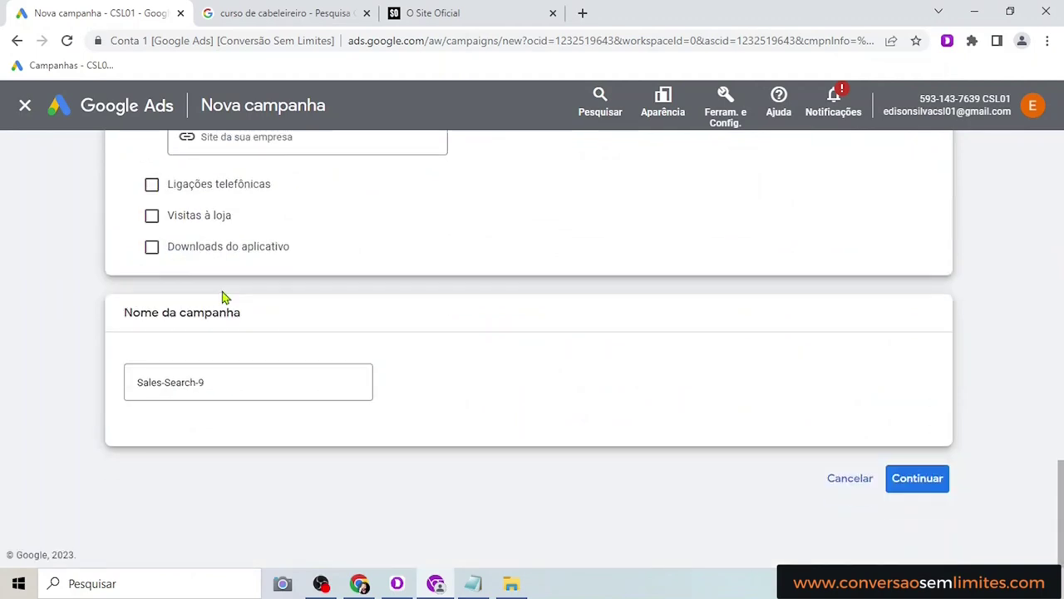
click(231, 384)
key(ctrl+a)
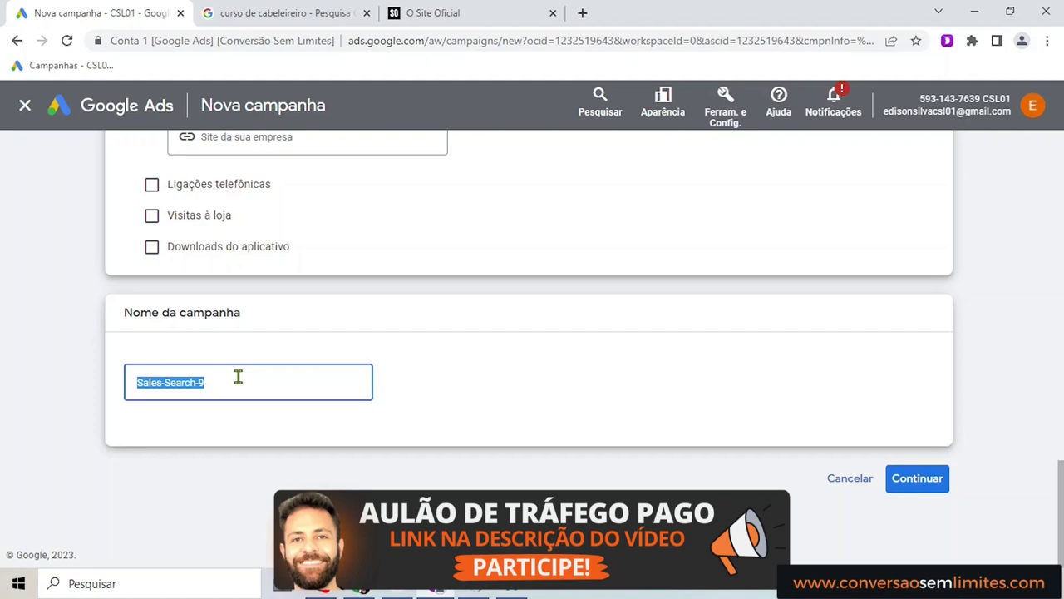
key(BackSpace)
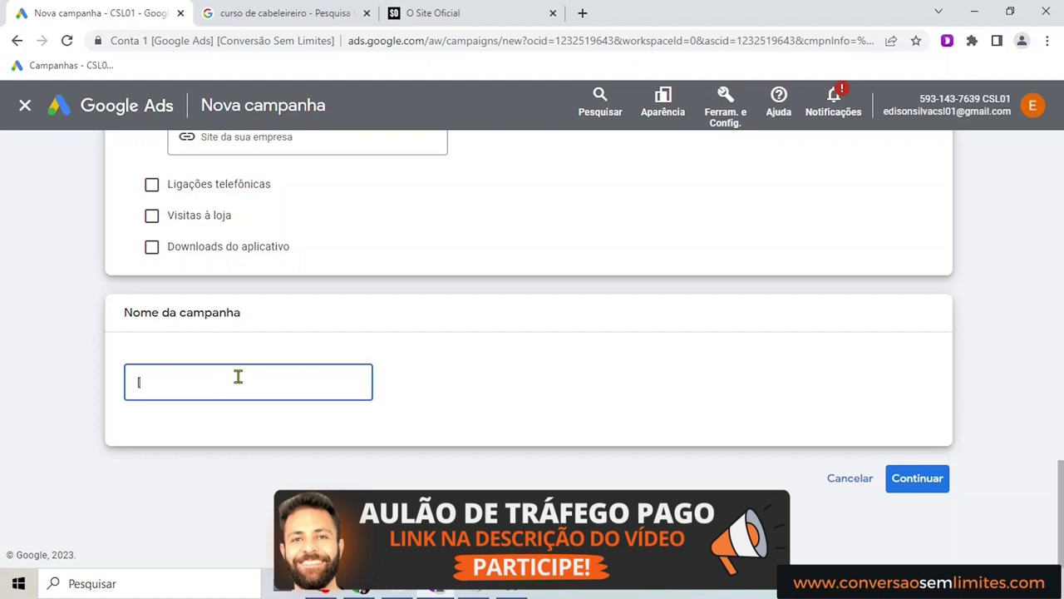
text([Vendas] [)
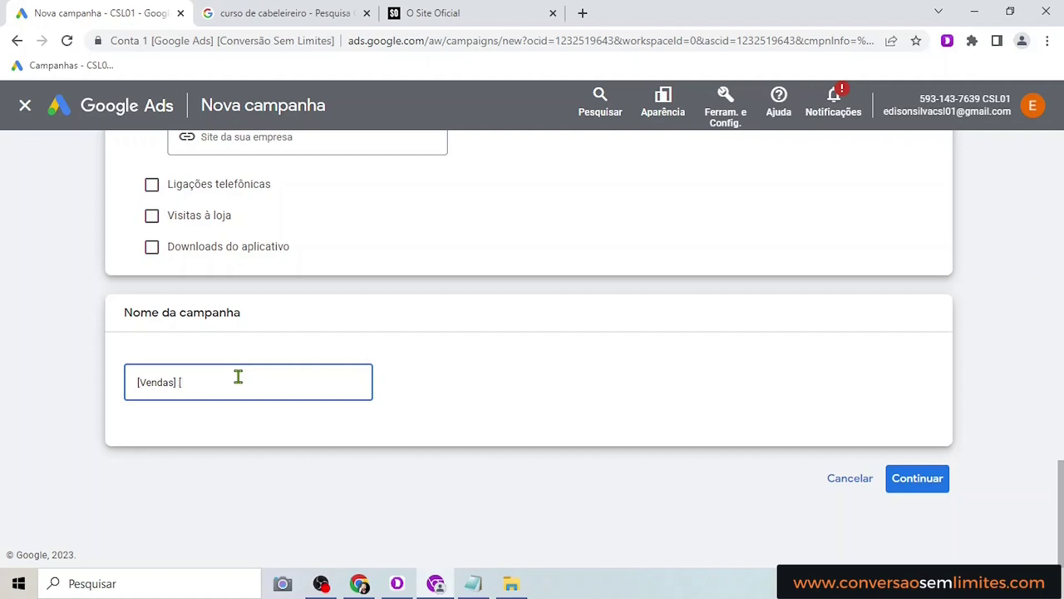
text(Pesquisa)
text( [Sobrance)
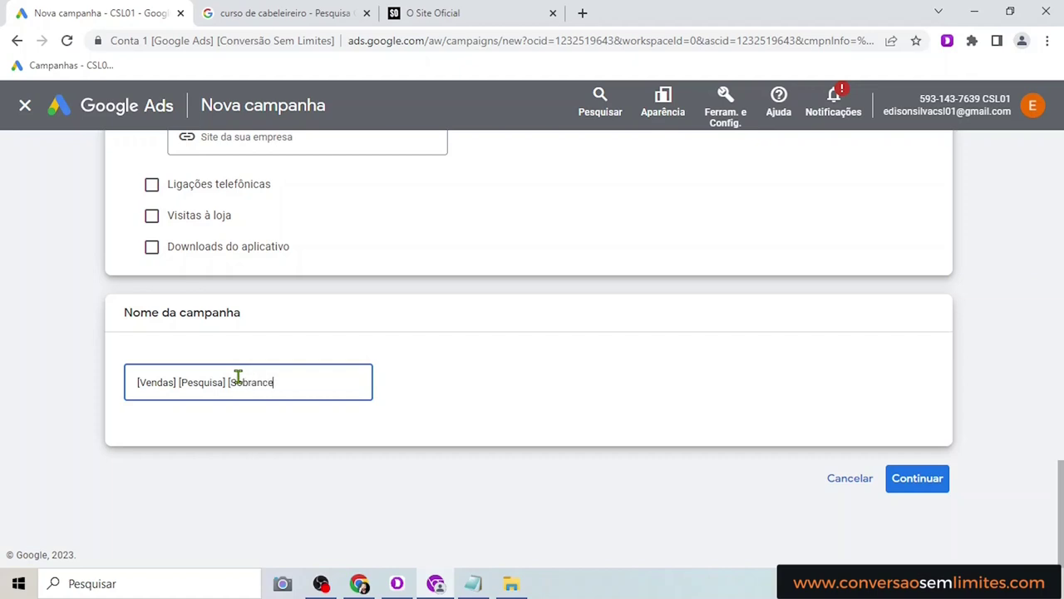
text(lhas Perfeitas])
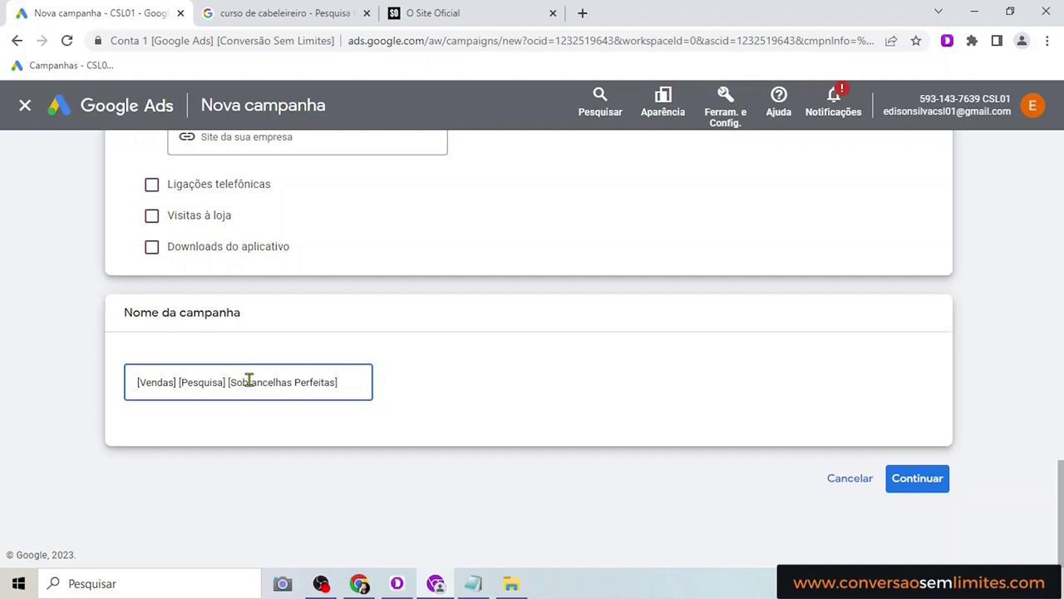
click(448, 388)
Review the new campaign's selected objective, campaign type, and campaign name
scroll(374, 358, up, 5)
scroll(373, 360, up, 2)
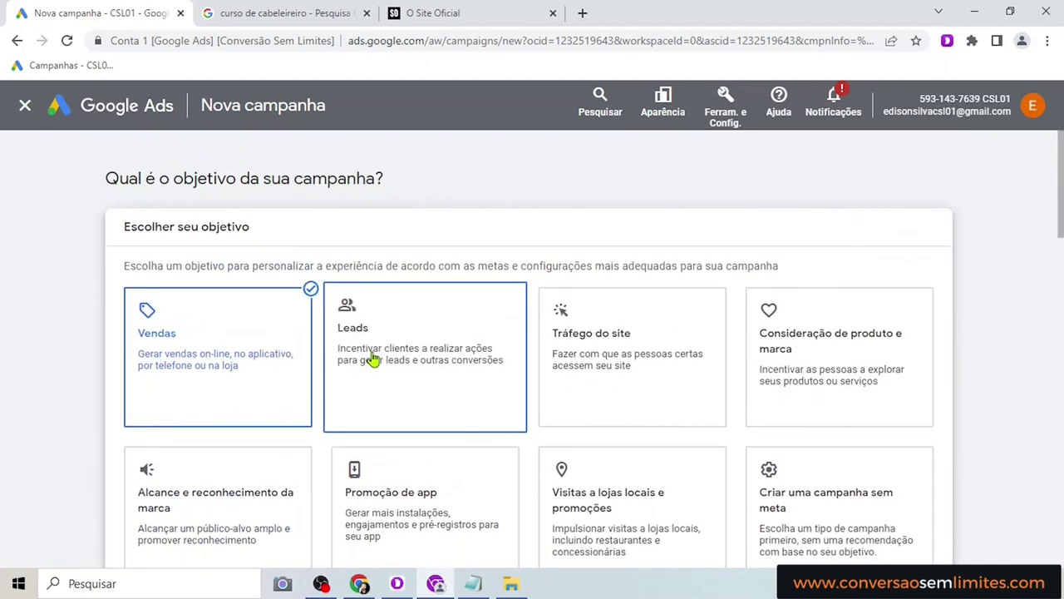
scroll(200, 345, down, 6)
scroll(225, 337, down, 2)
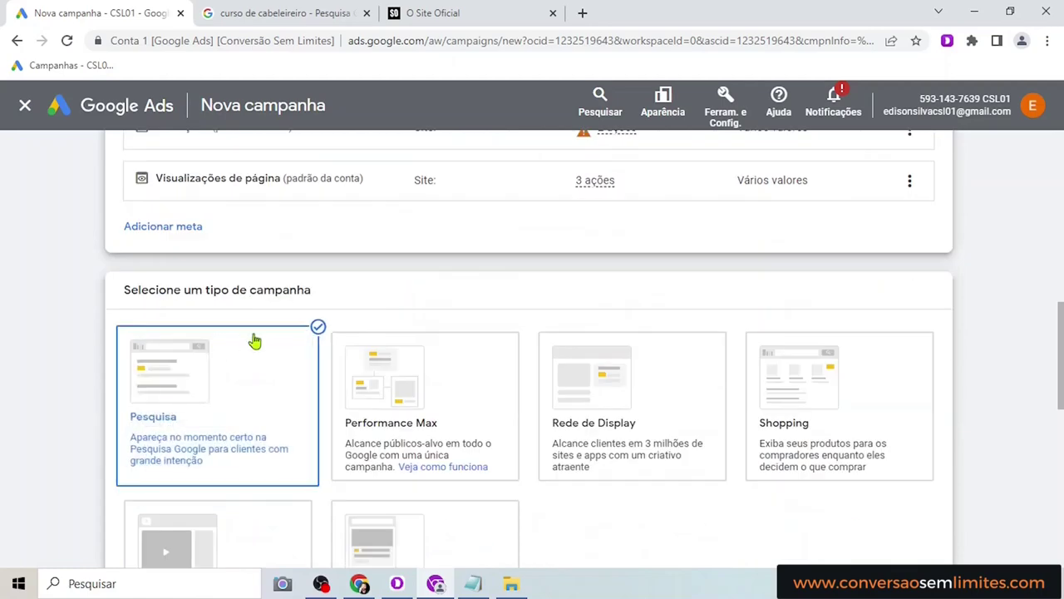
scroll(208, 374, down, 4)
scroll(250, 358, down, 4)
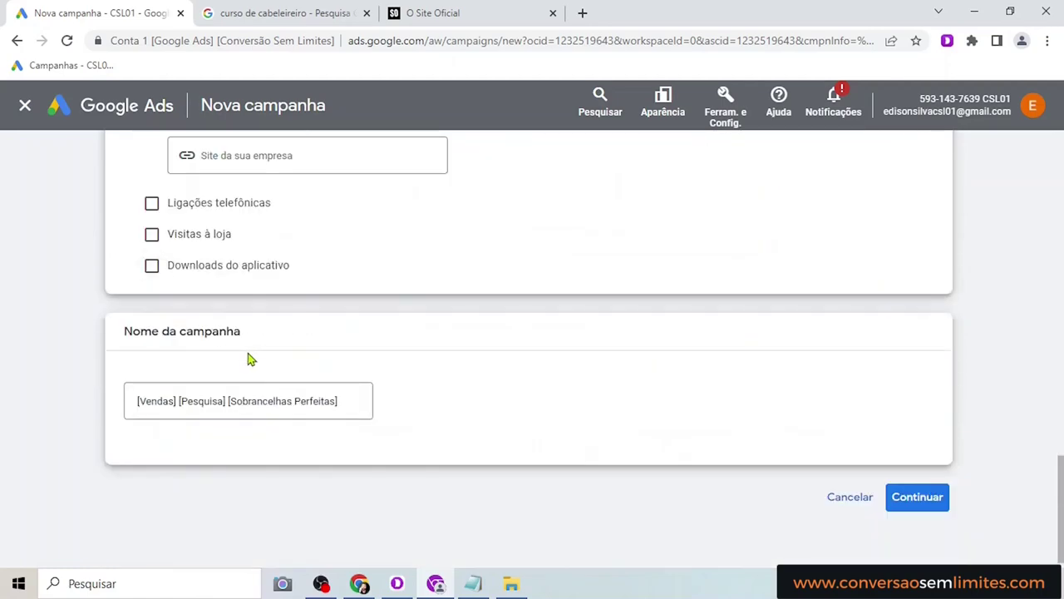
scroll(250, 360, up, 1)
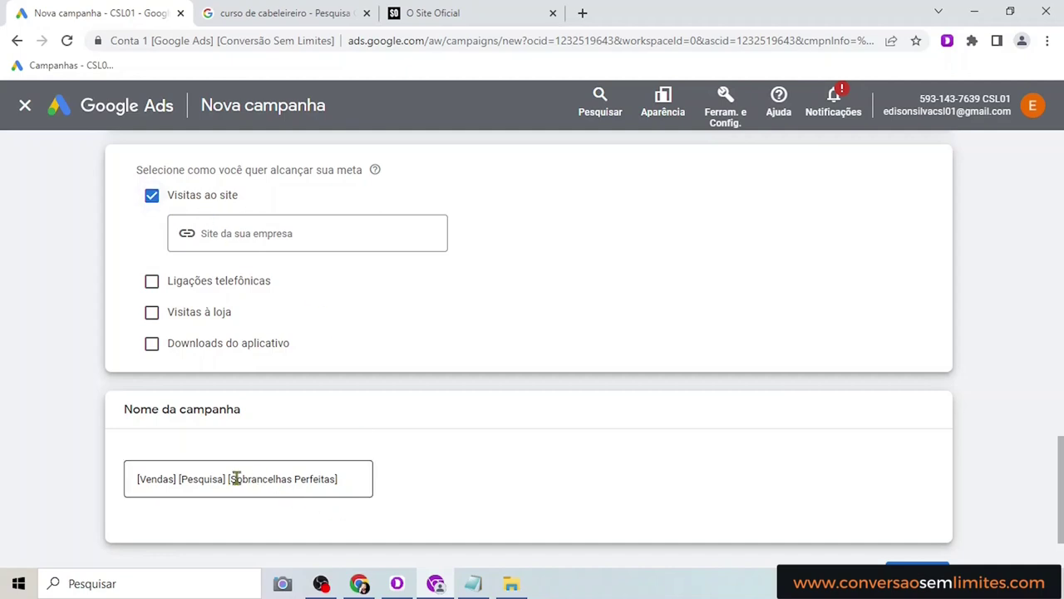
scroll(391, 432, down, 1)
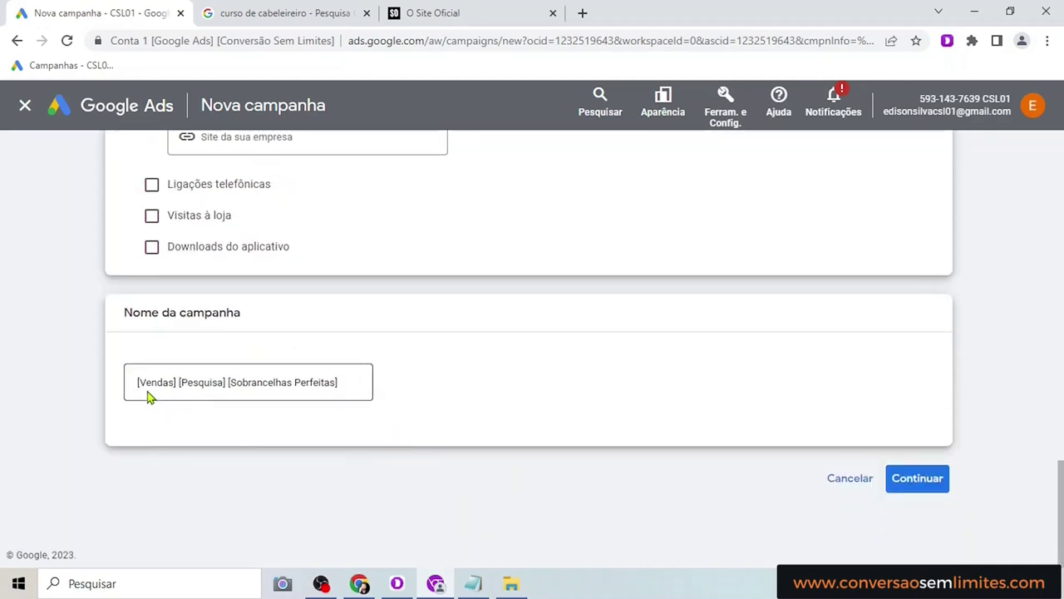
Check the course name in the campaign name and continue to the bidding settings
click(200, 383)
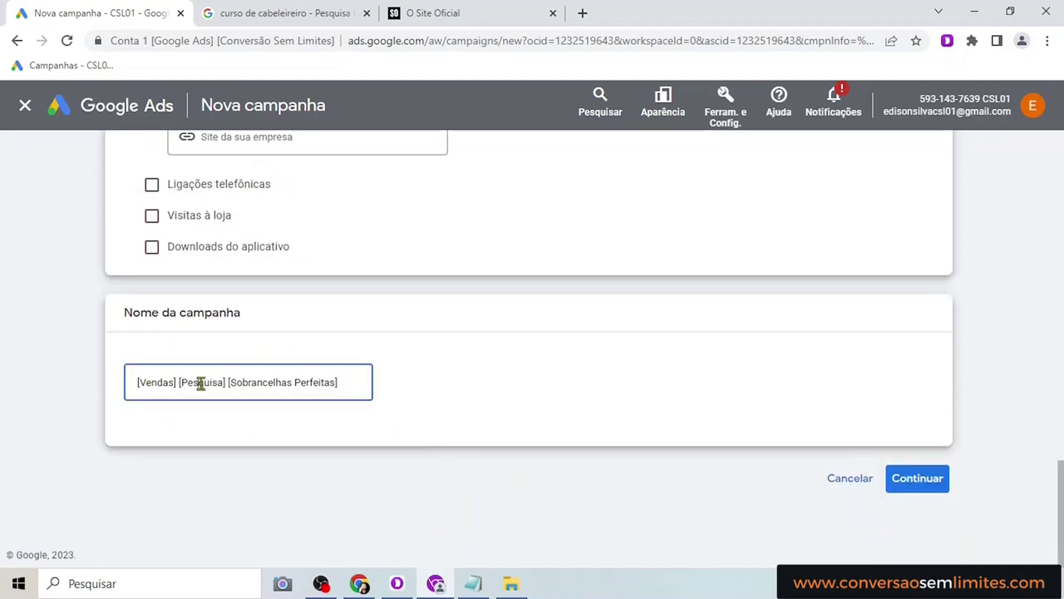
drag(230, 382, 338, 384)
click(536, 390)
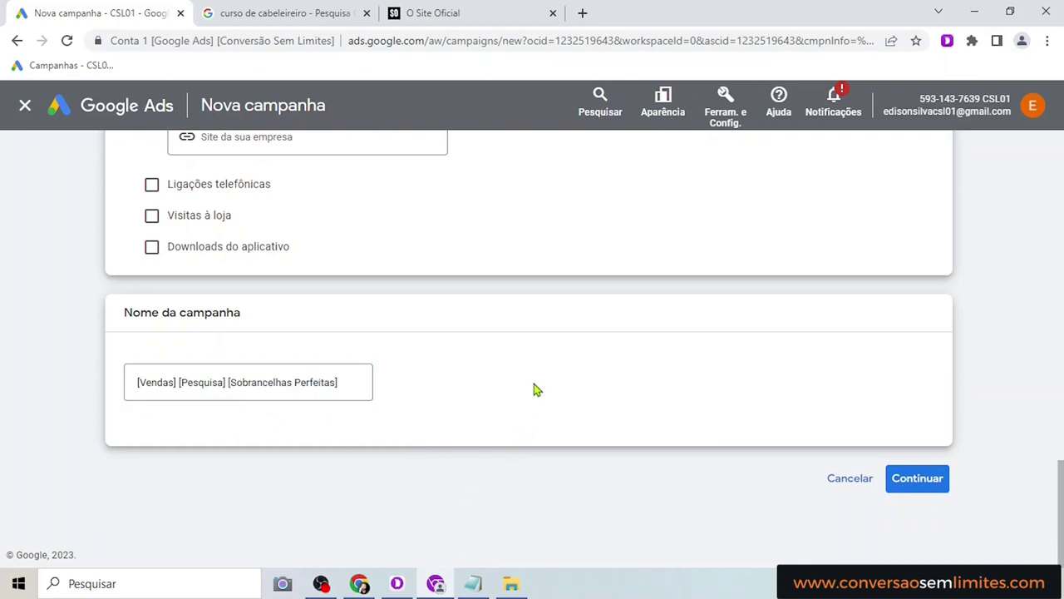
click(895, 487)
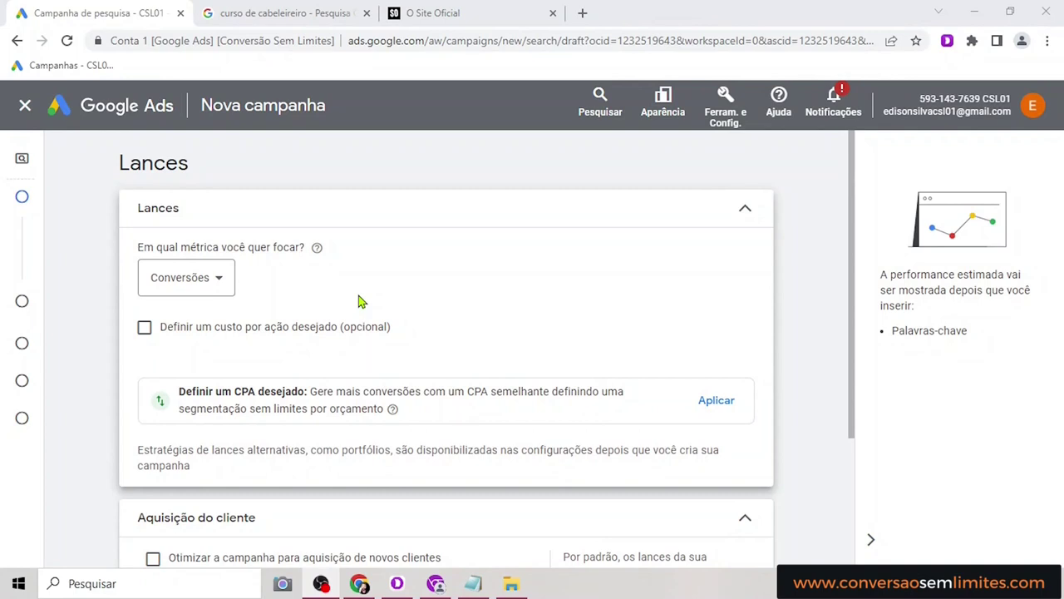
View the available bidding focus metrics and the Google search suggestions for "curso de cabeleireiro"
mouse_move(21, 241)
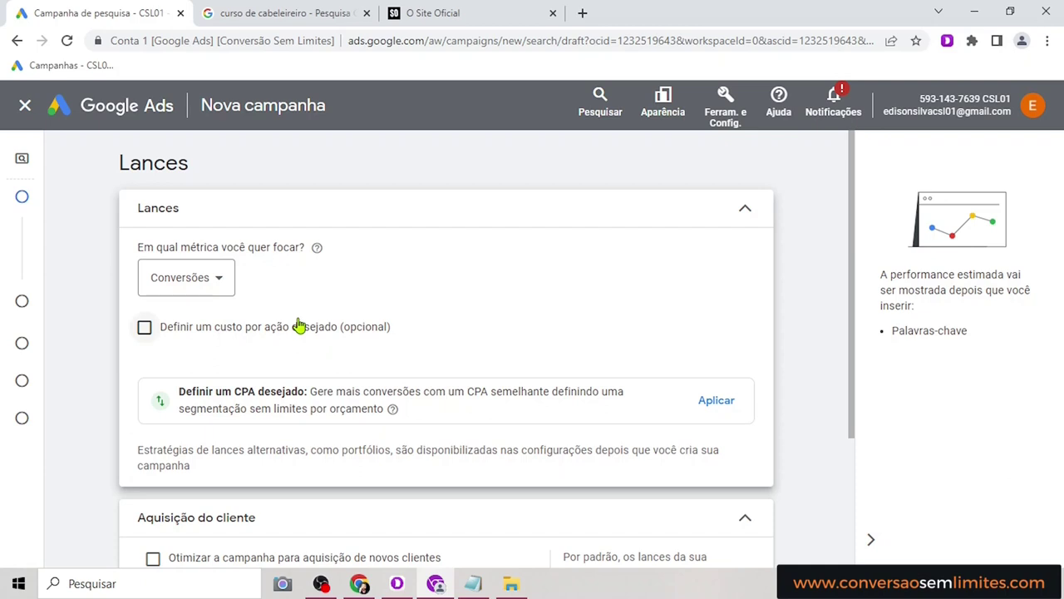
click(221, 283)
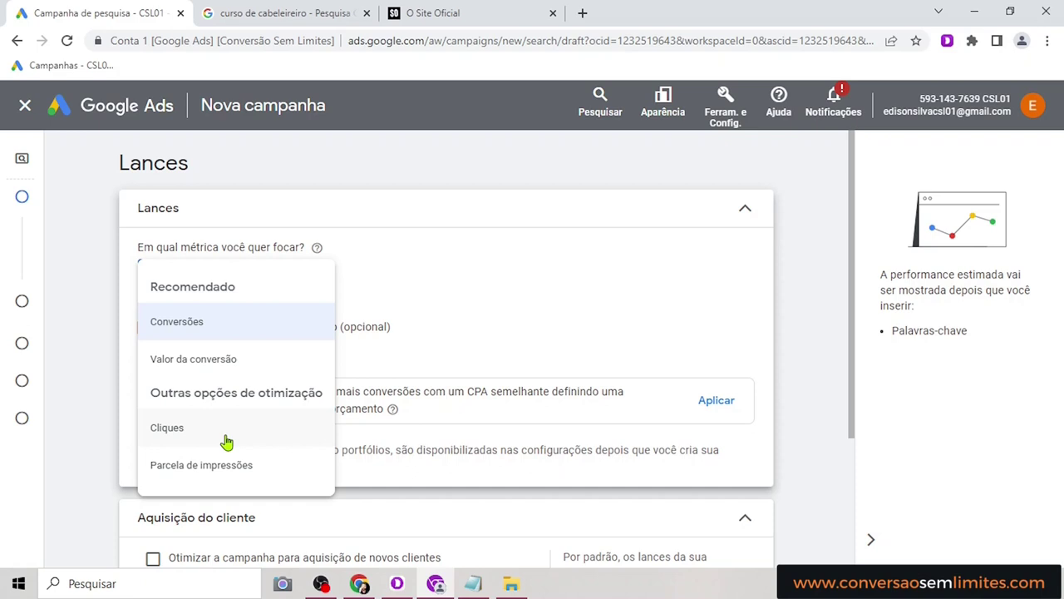
click(291, 18)
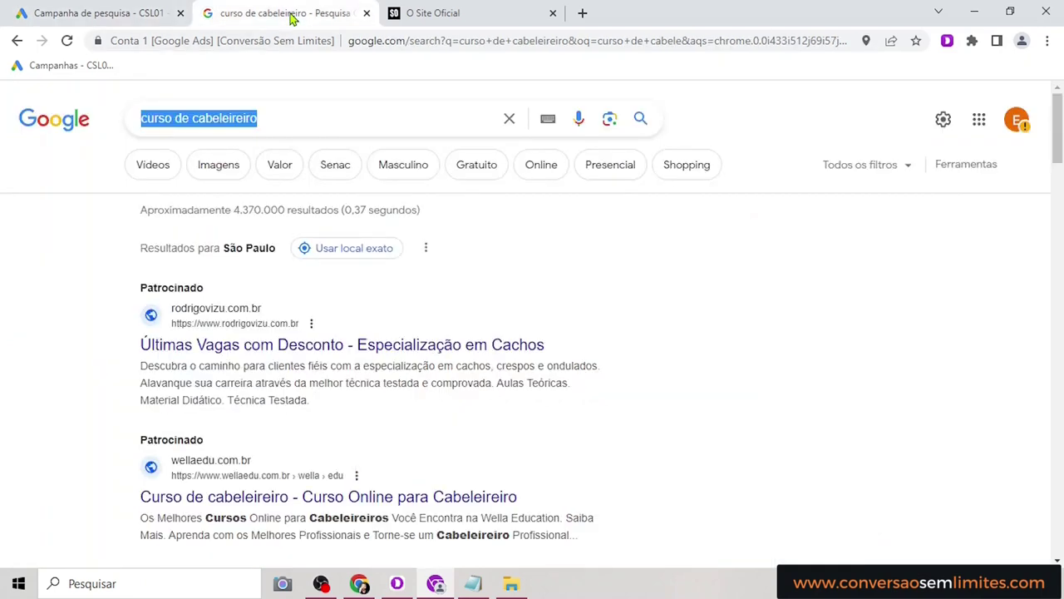
click(305, 123)
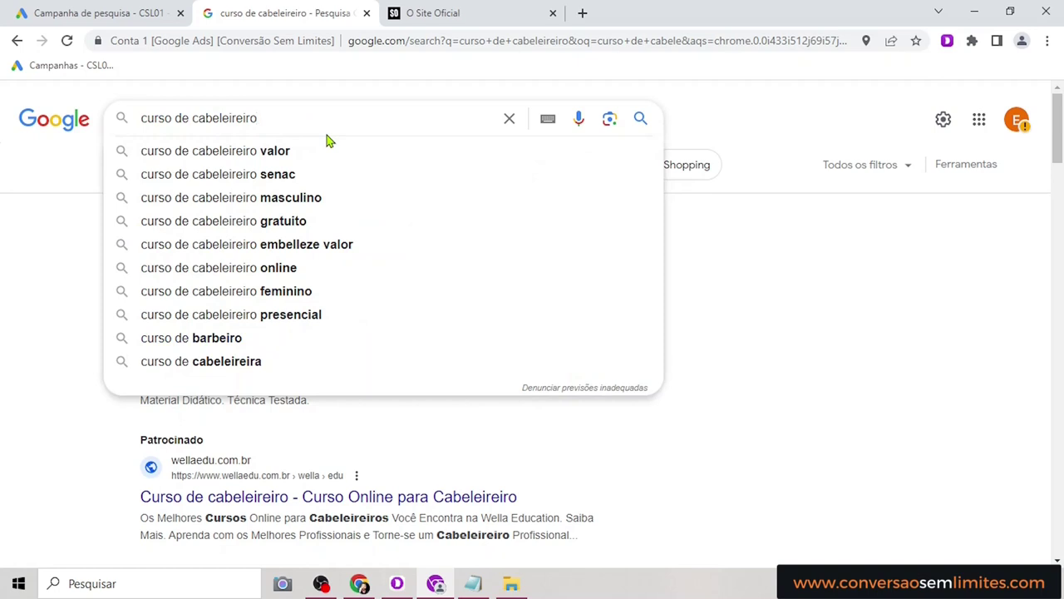
click(151, 10)
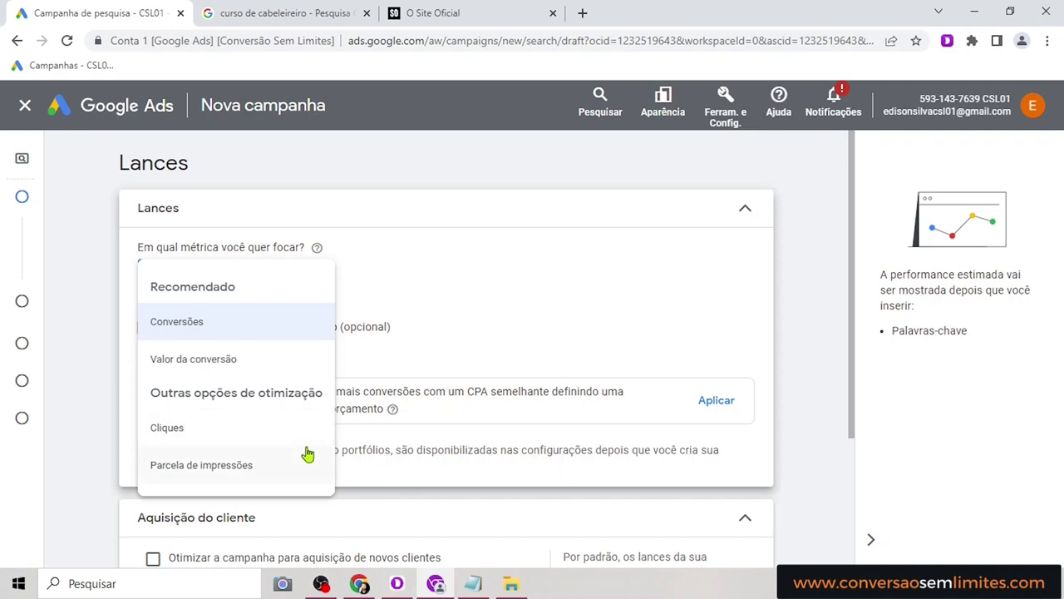
mouse_move(241, 471)
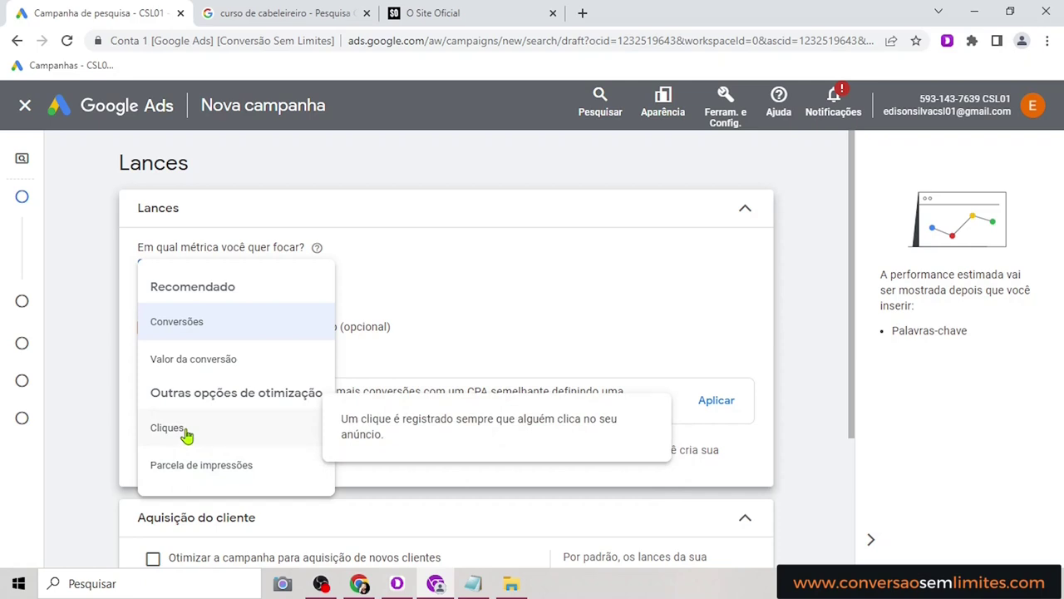
Examine the Sobrancelhas Perfeitas course page from its headline to the purchase offer, and return to the bidding settings
click(466, 15)
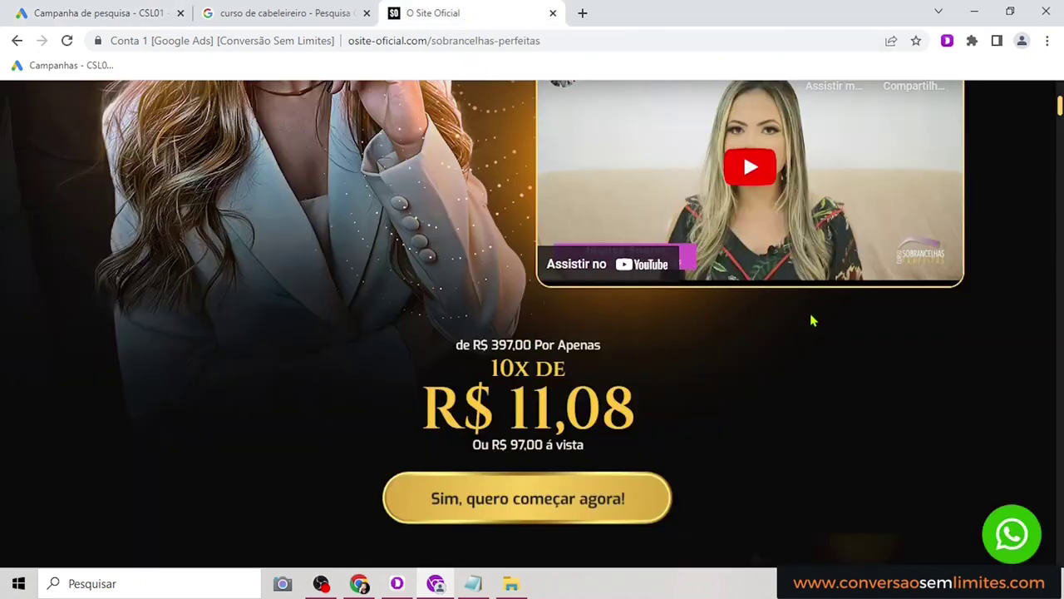
scroll(746, 311, up, 3)
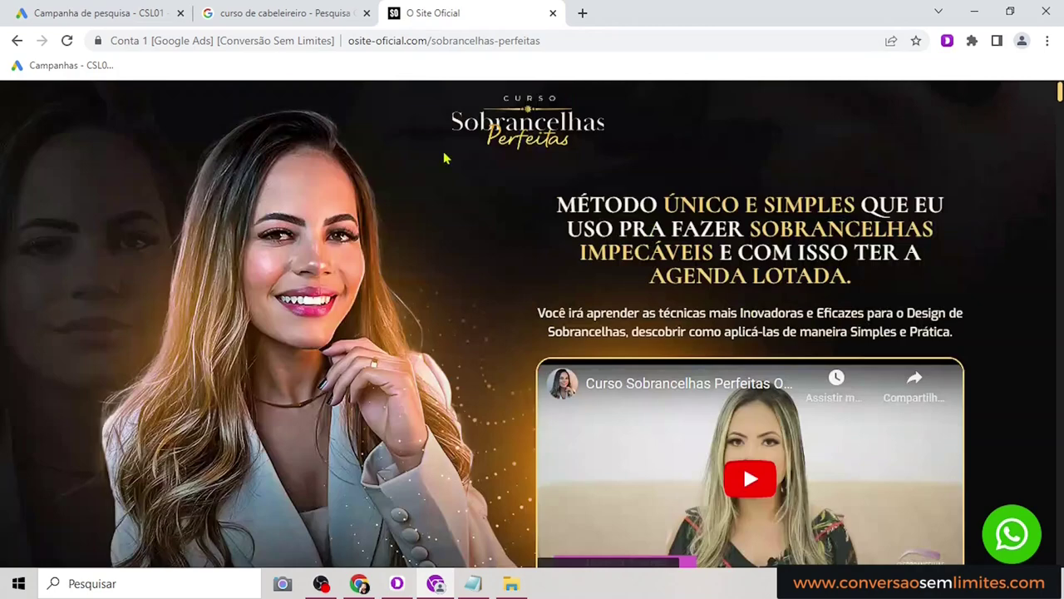
scroll(556, 321, down, 2)
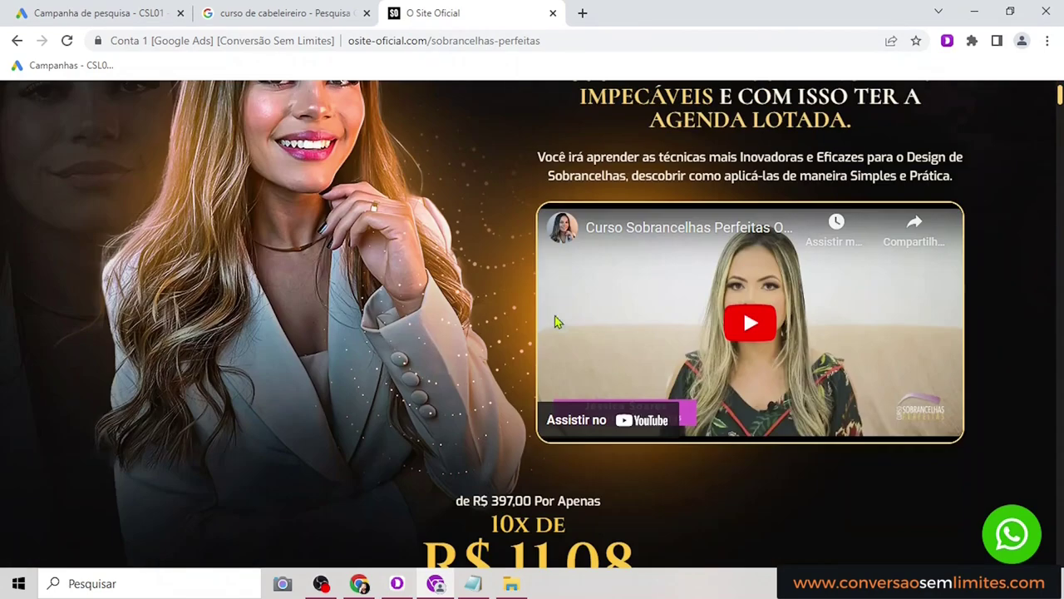
scroll(607, 302, down, 5)
scroll(648, 283, up, 1)
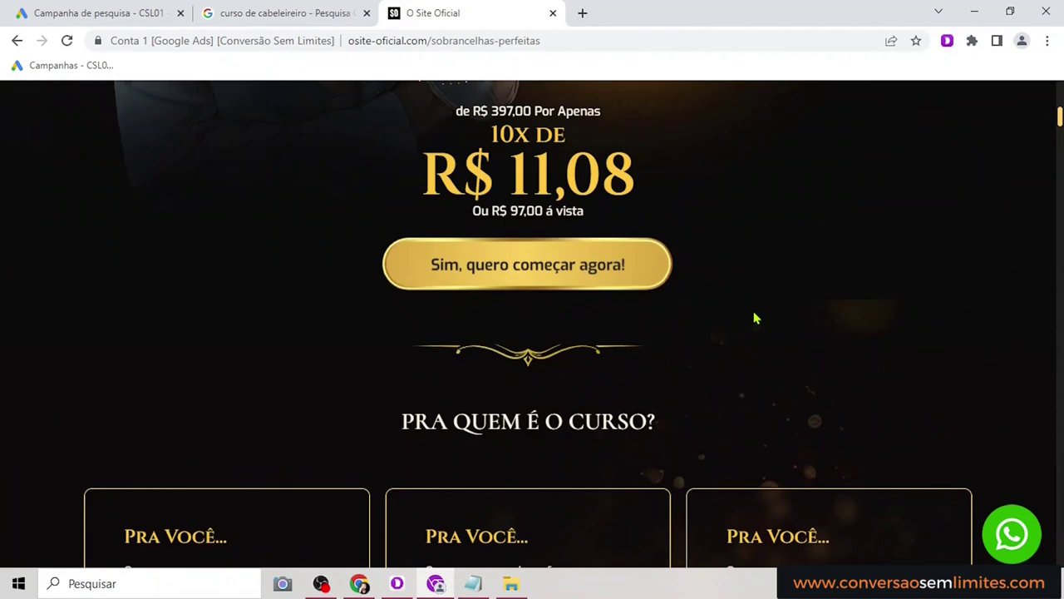
click(127, 12)
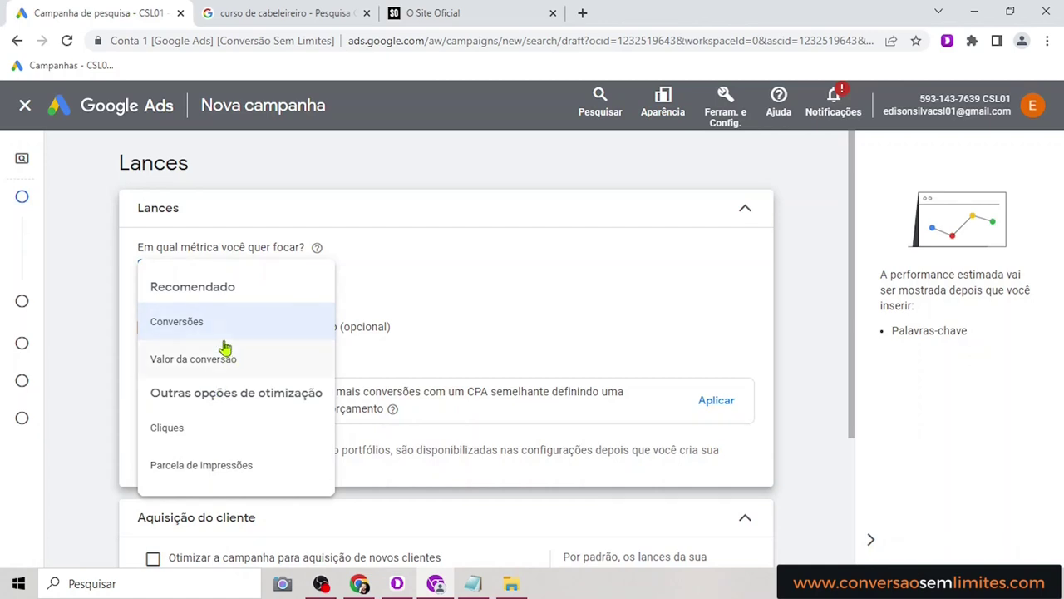
Revisit the course page's offer and read the descriptions of the Conversões and Valor da conversão bidding metrics
mouse_move(208, 330)
click(462, 15)
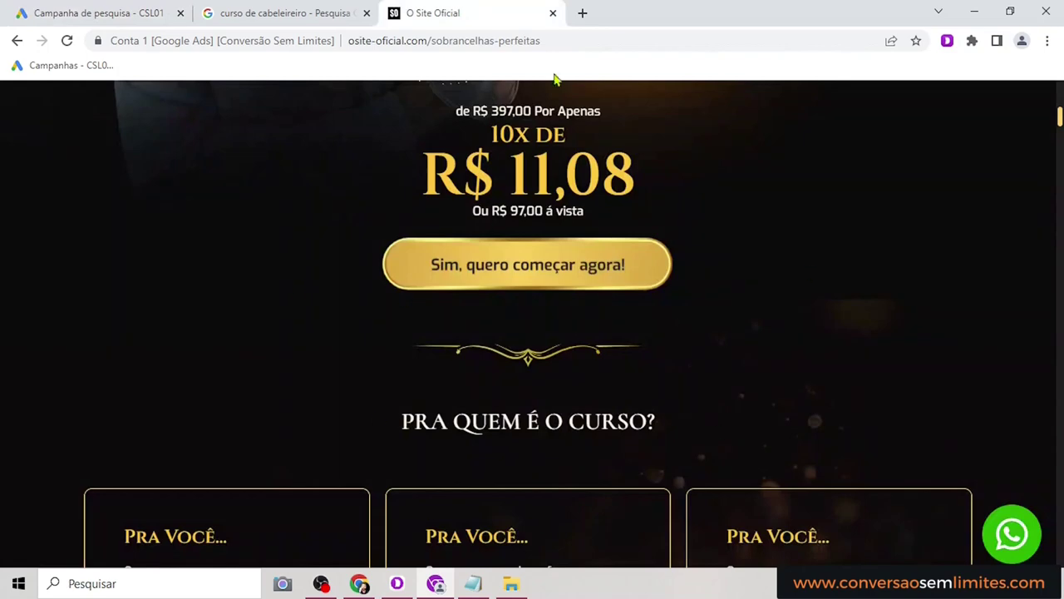
click(100, 15)
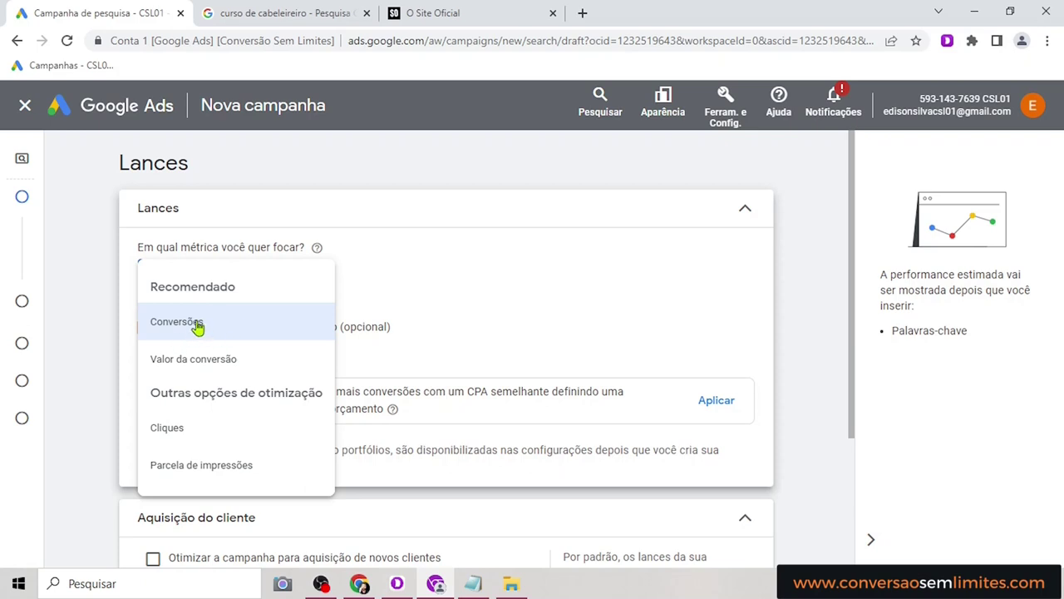
mouse_move(197, 327)
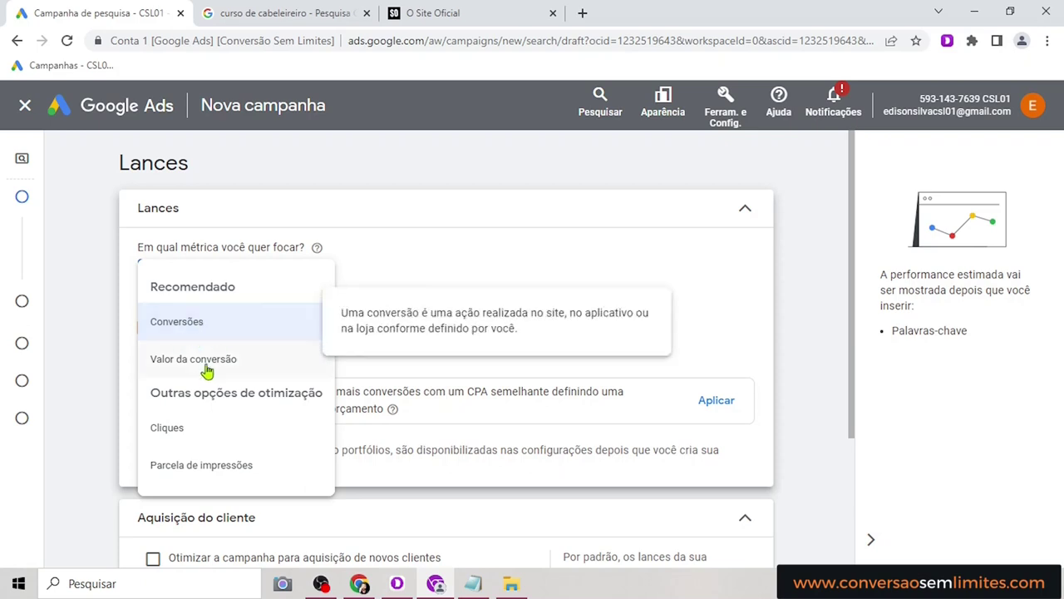
mouse_move(214, 370)
click(441, 289)
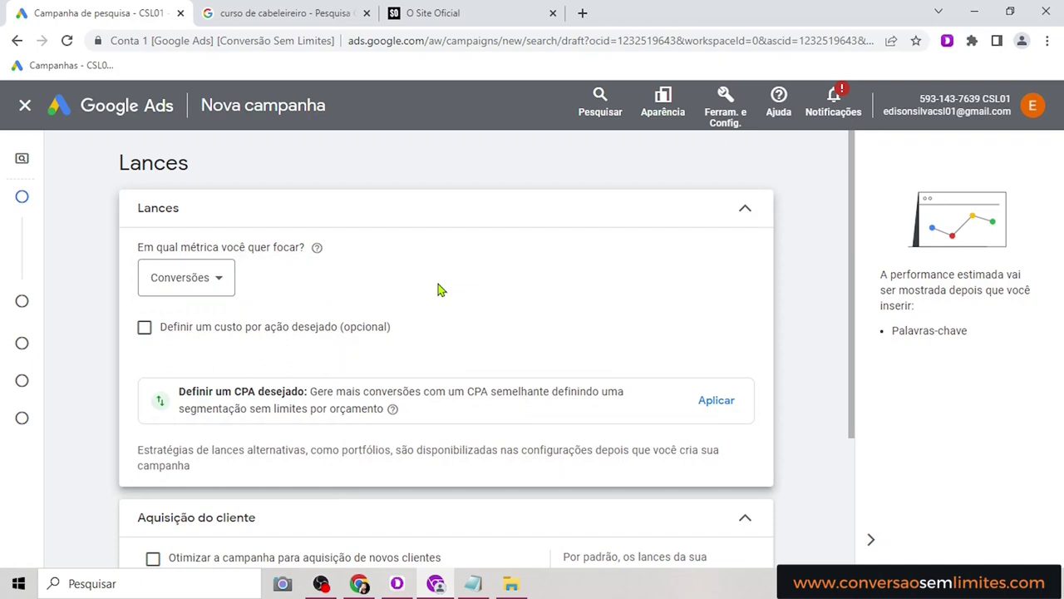
Try Cliques, Conversões, and Valor da conversão in turn as the bidding focus metric
click(217, 283)
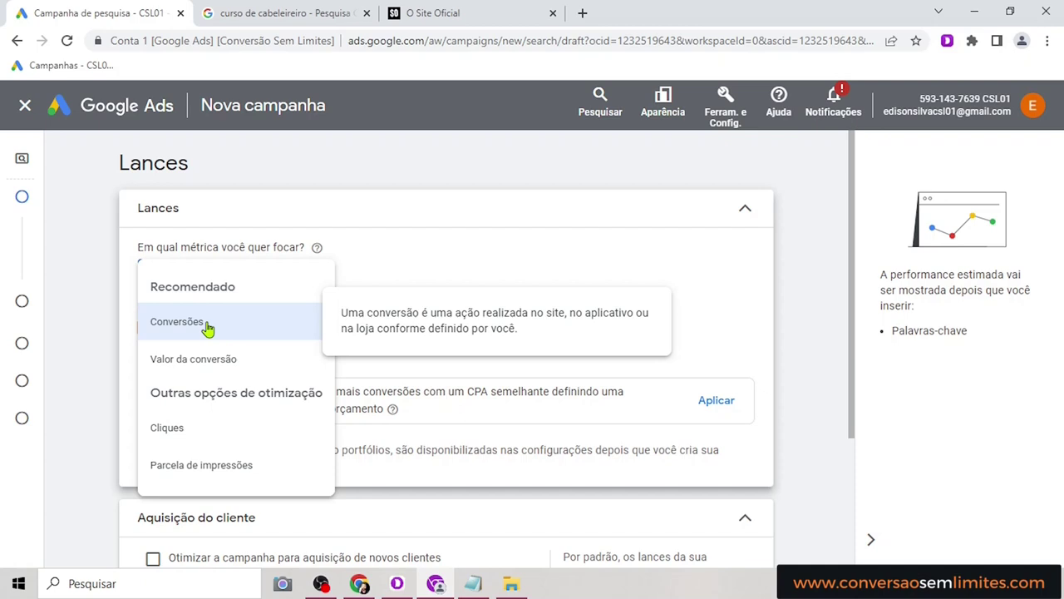
click(207, 436)
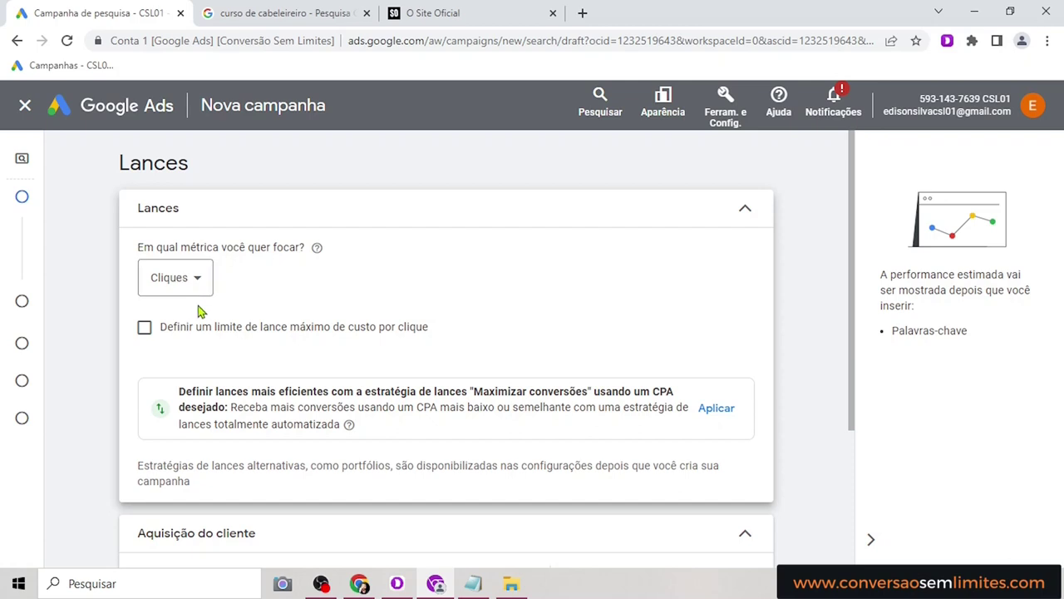
click(199, 284)
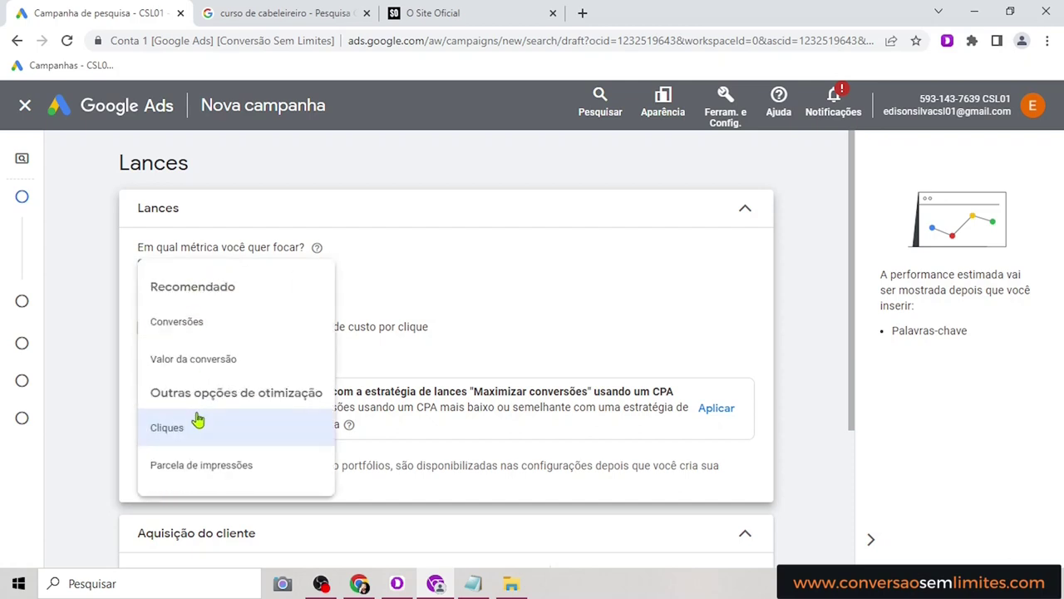
click(191, 330)
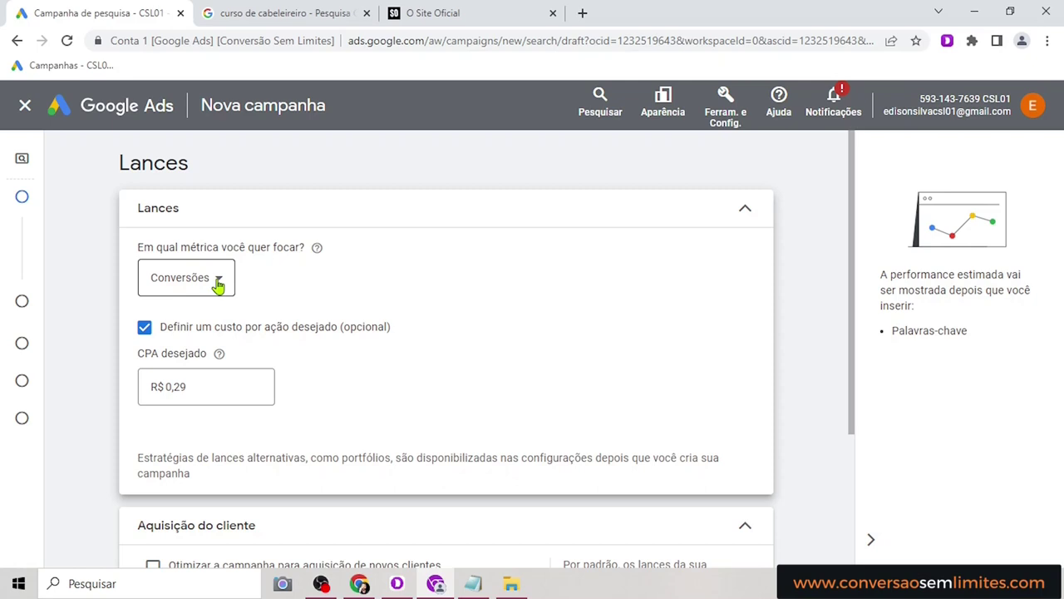
click(218, 284)
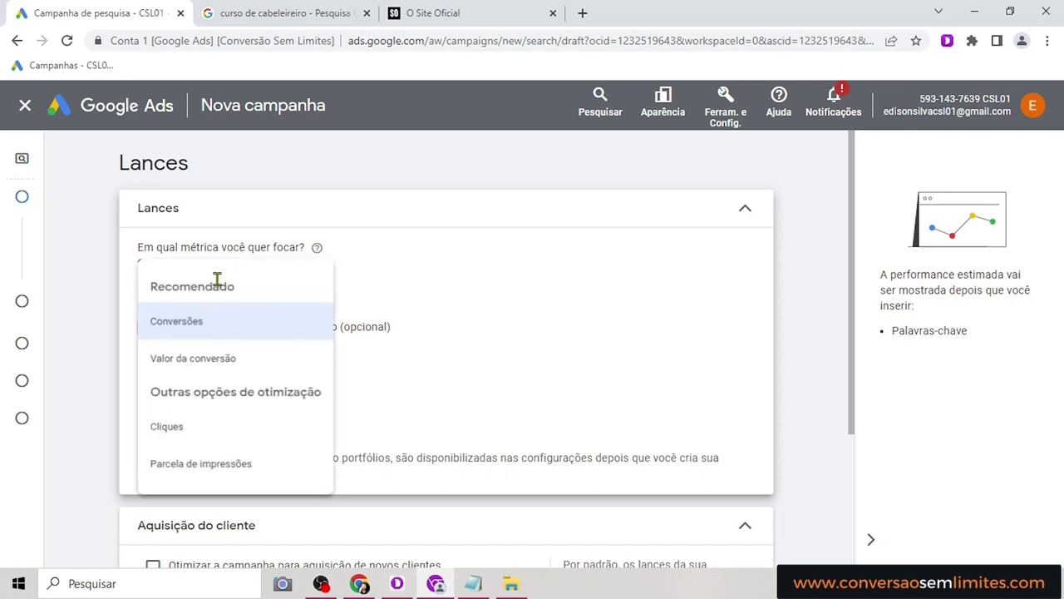
click(214, 359)
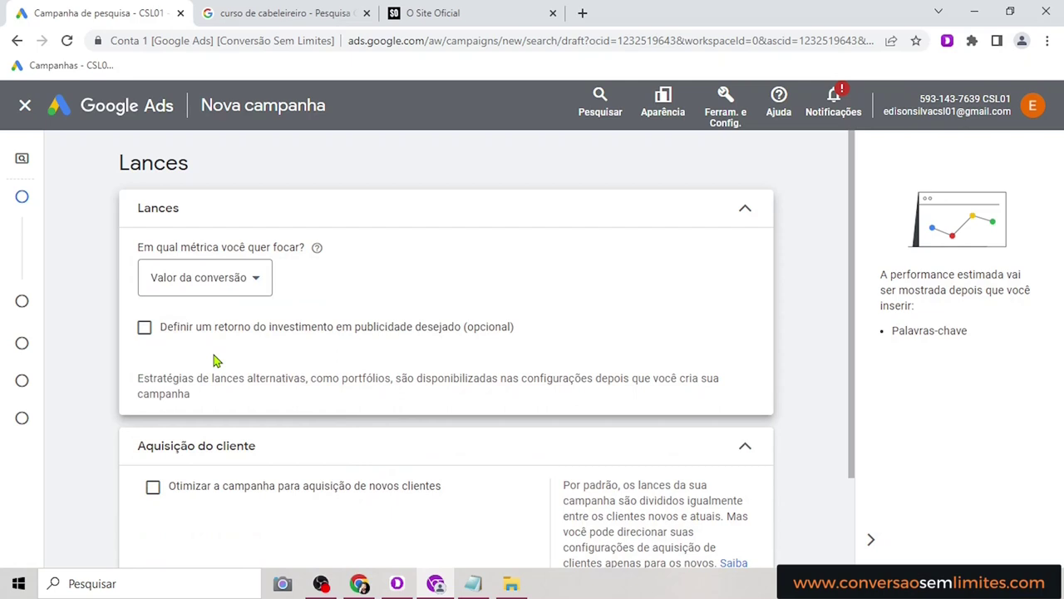
Set the bidding focus metric to Cliques and enable a maximum cost-per-click bid limit
click(268, 283)
click(200, 429)
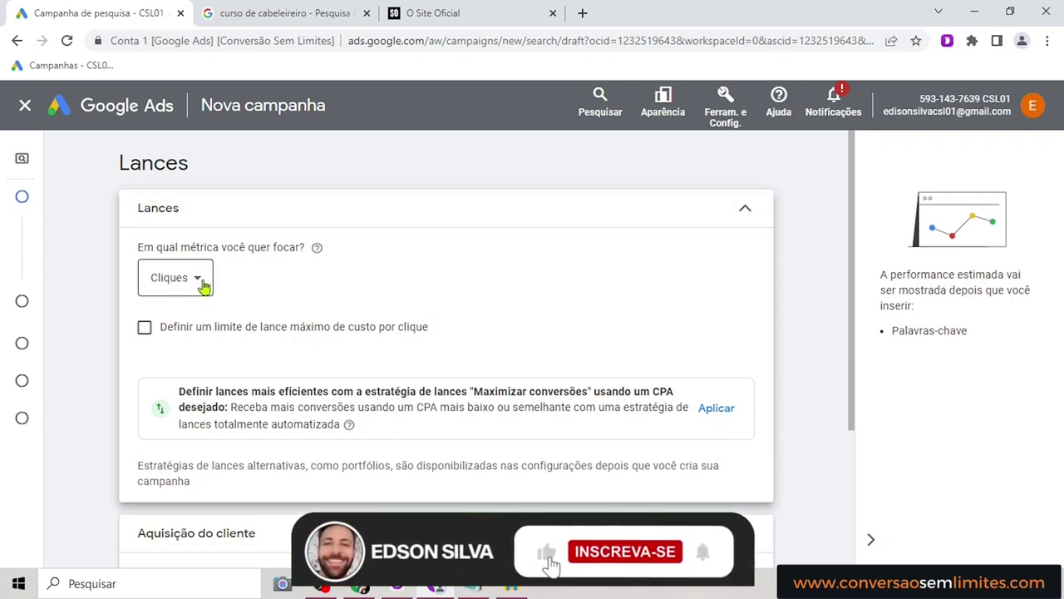
click(146, 333)
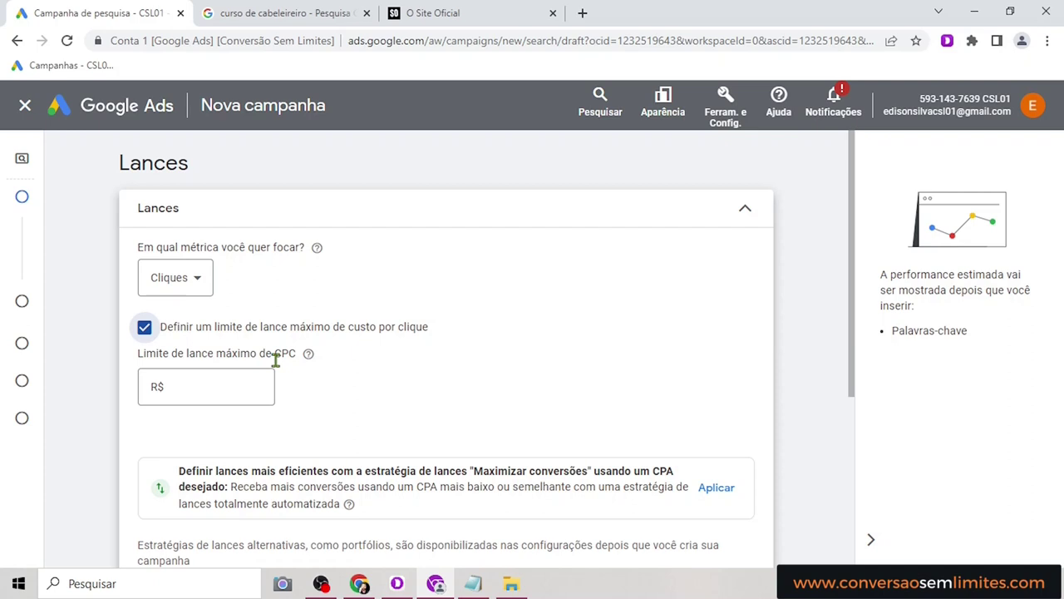
Examine the sponsored listings in the Google results for "curso de cabeleireiro"
click(305, 13)
click(829, 345)
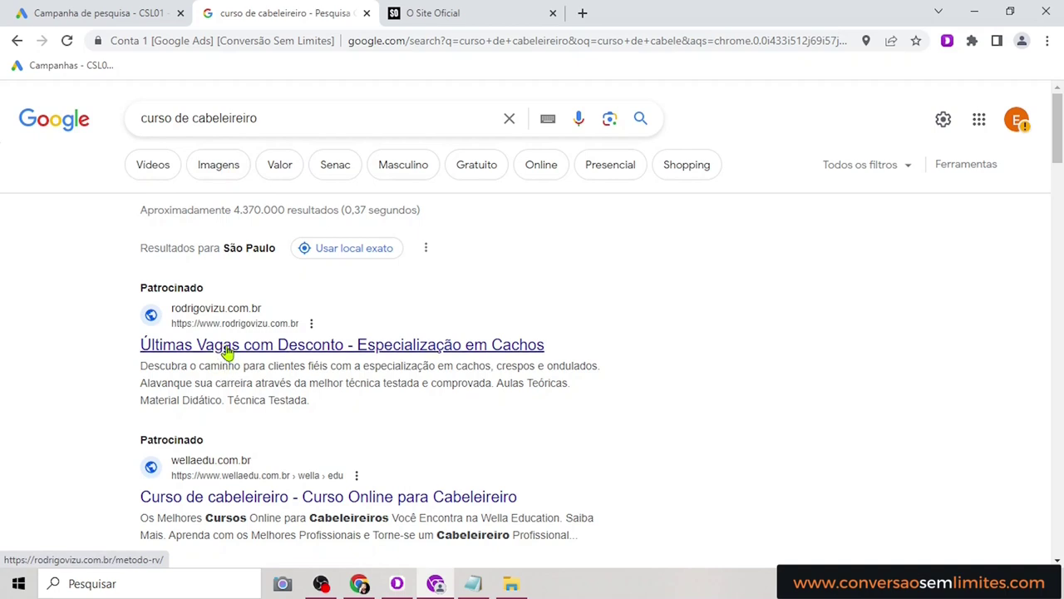
scroll(458, 344, down, 8)
scroll(452, 341, up, 8)
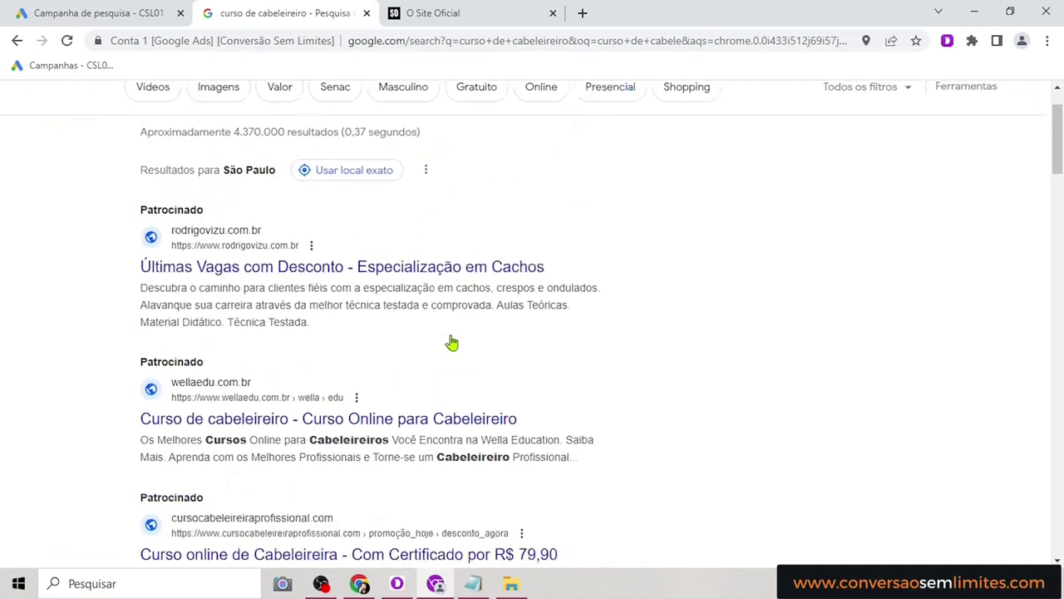
scroll(434, 354, down, 5)
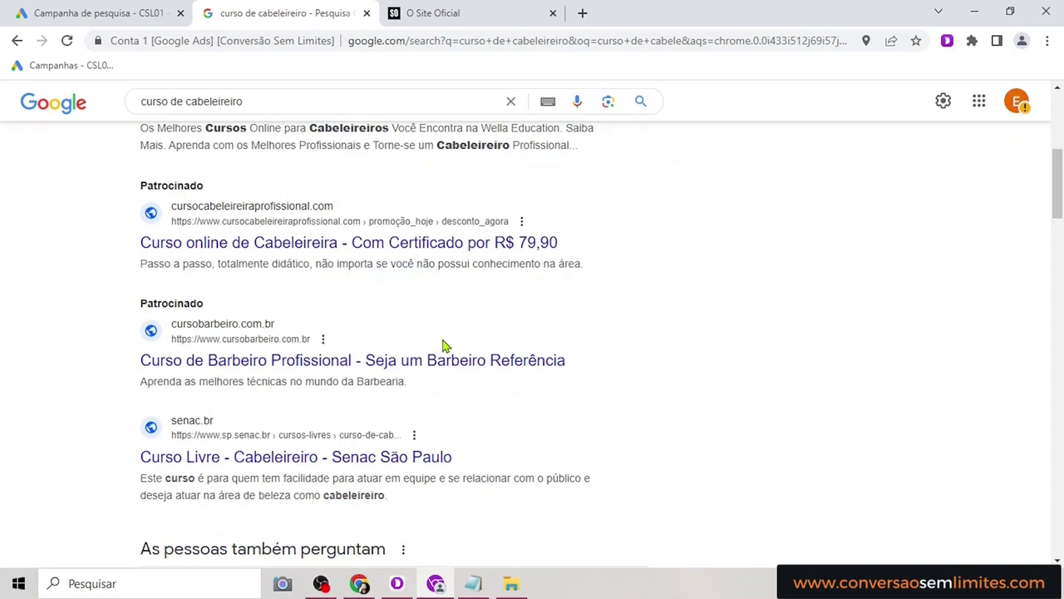
scroll(444, 345, up, 2)
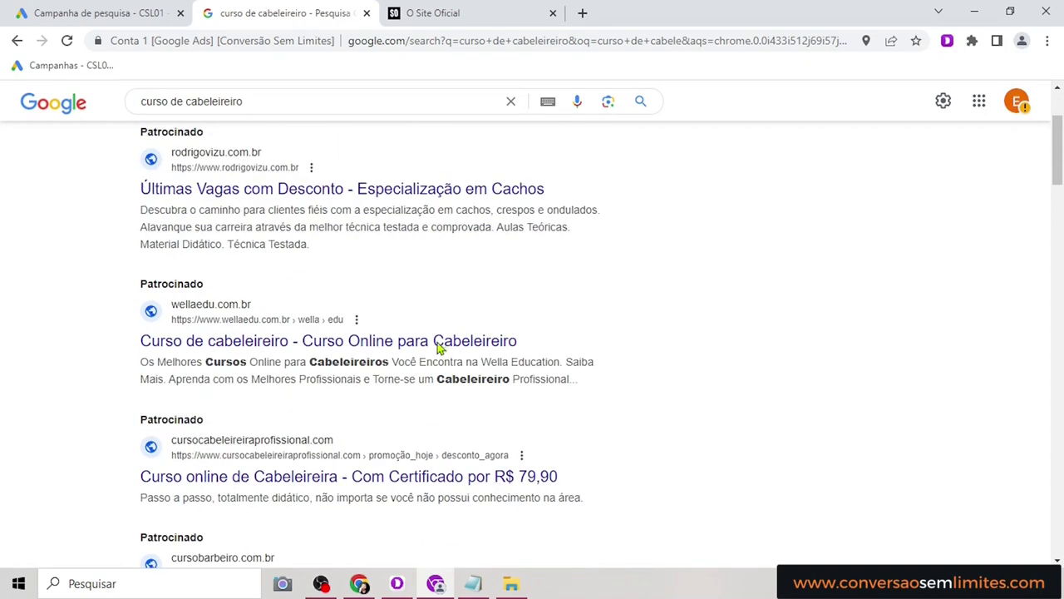
Switch to the Campanha GA notes in Notepad and review the search volume and CPC of the keyword "curso sobrancelhas perfeitas"
scroll(345, 325, up, 2)
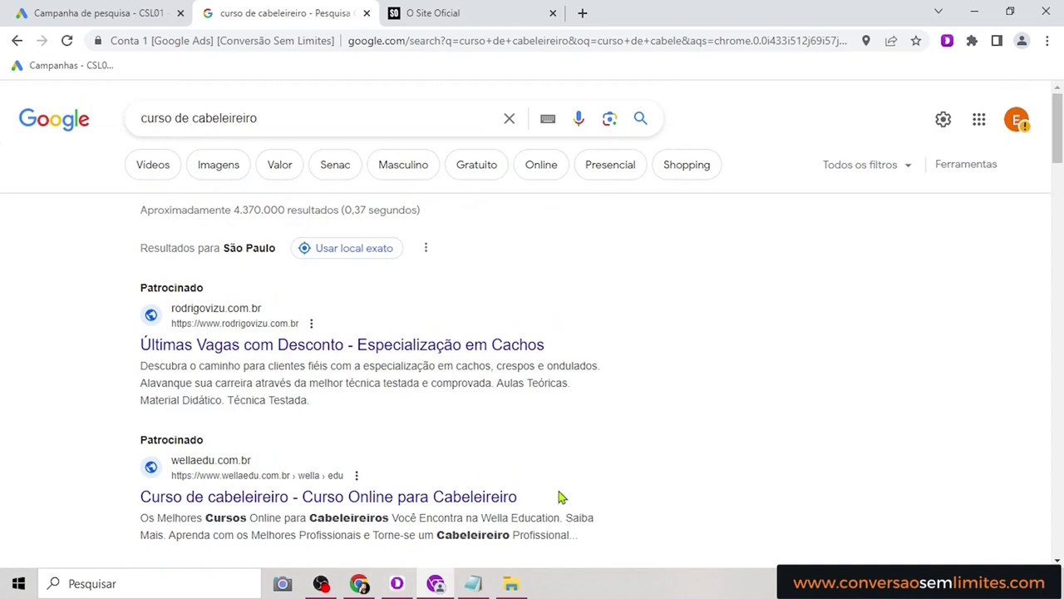
click(475, 587)
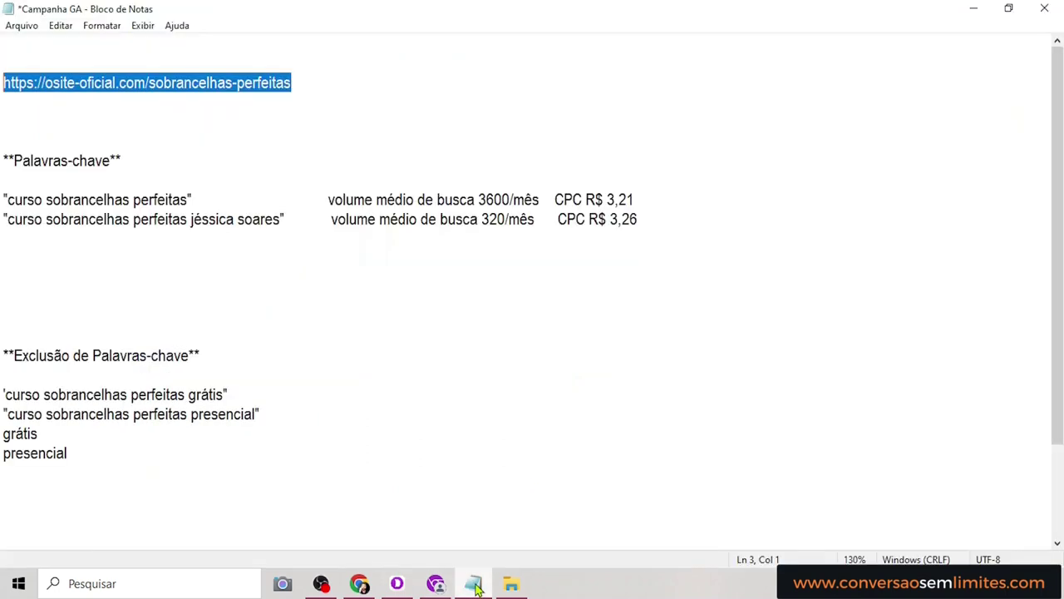
click(474, 318)
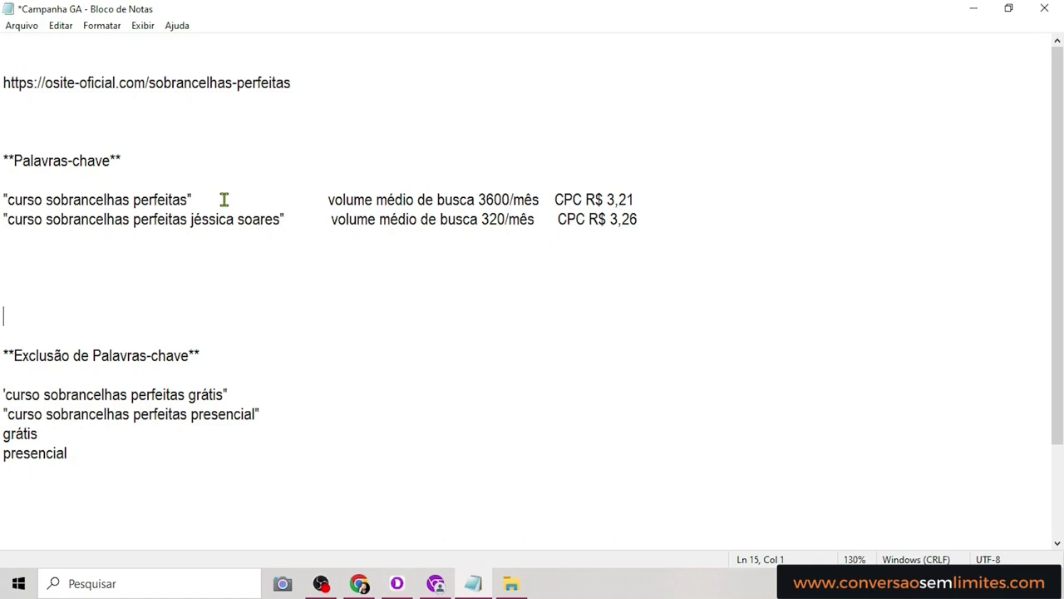
drag(213, 199, 4, 191)
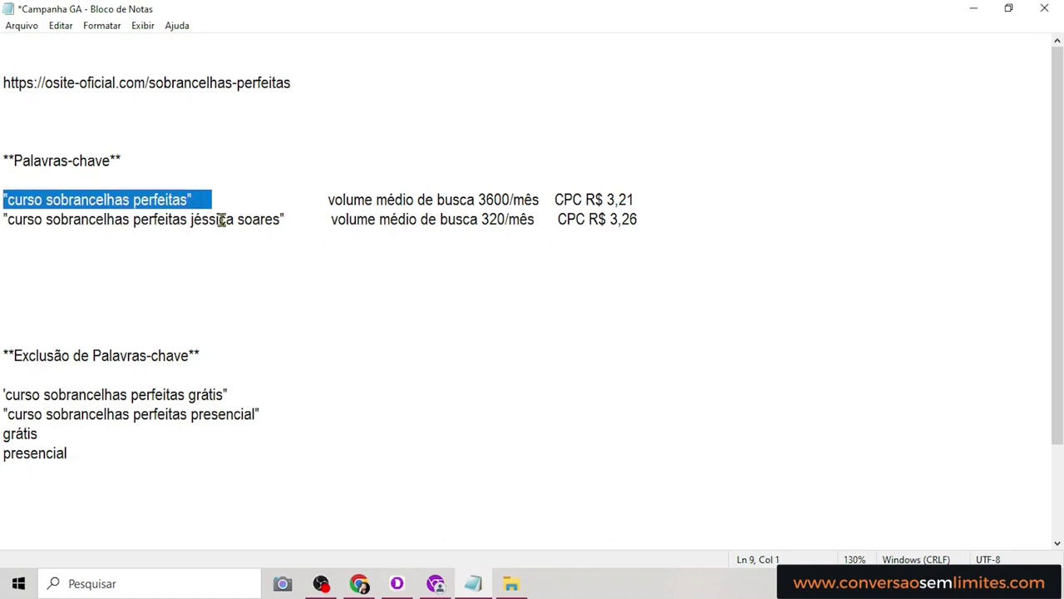
drag(327, 199, 543, 200)
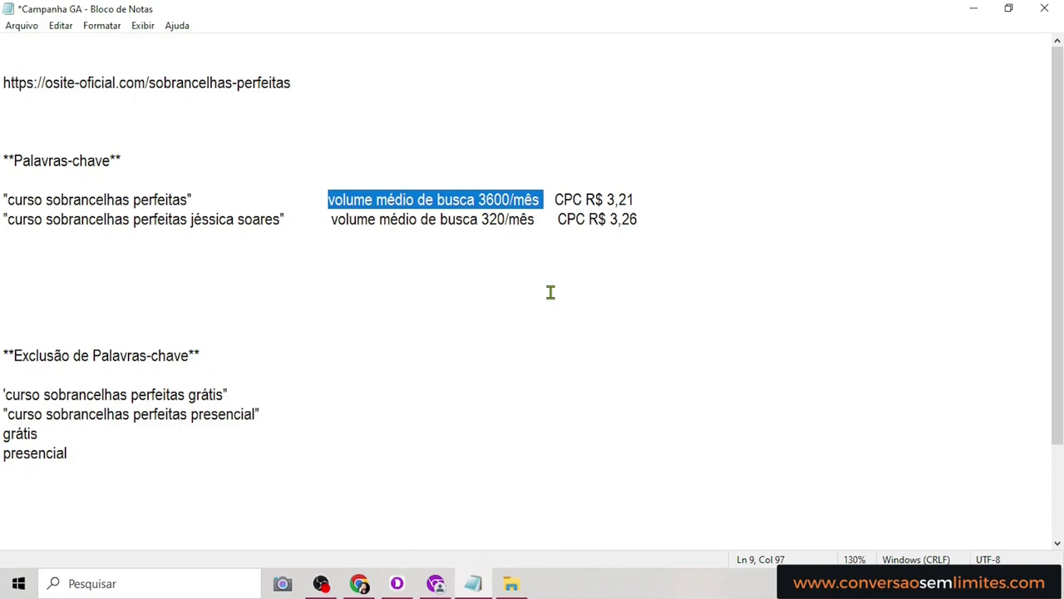
click(553, 292)
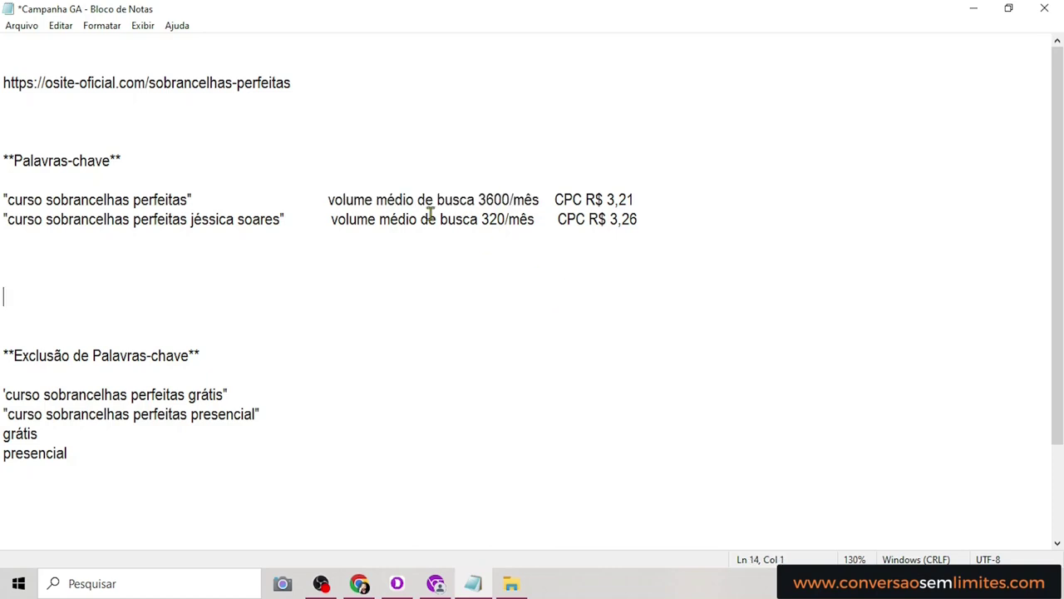
drag(204, 199, 6, 200)
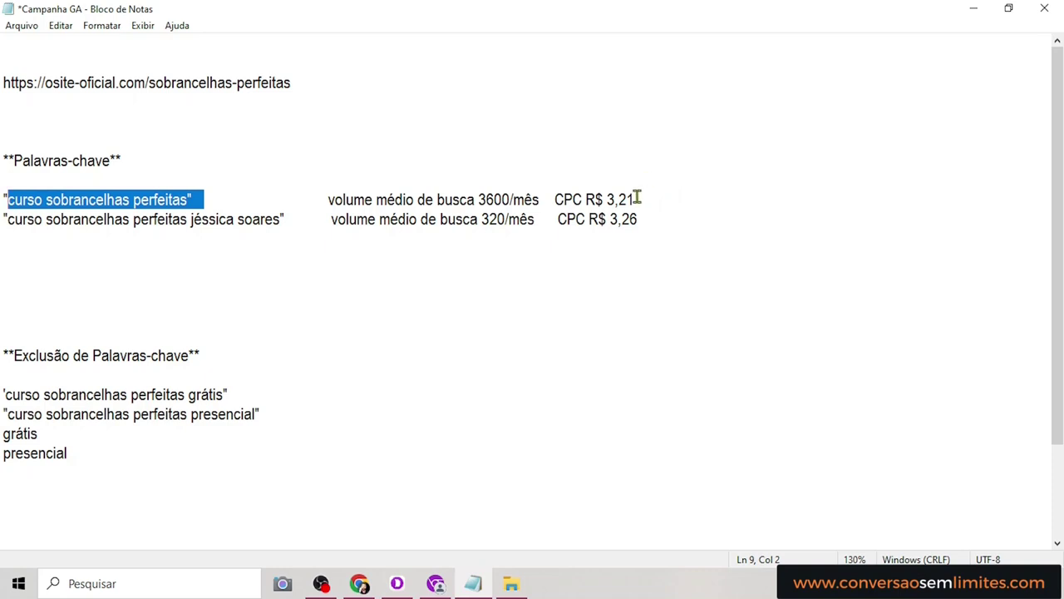
drag(637, 198, 551, 198)
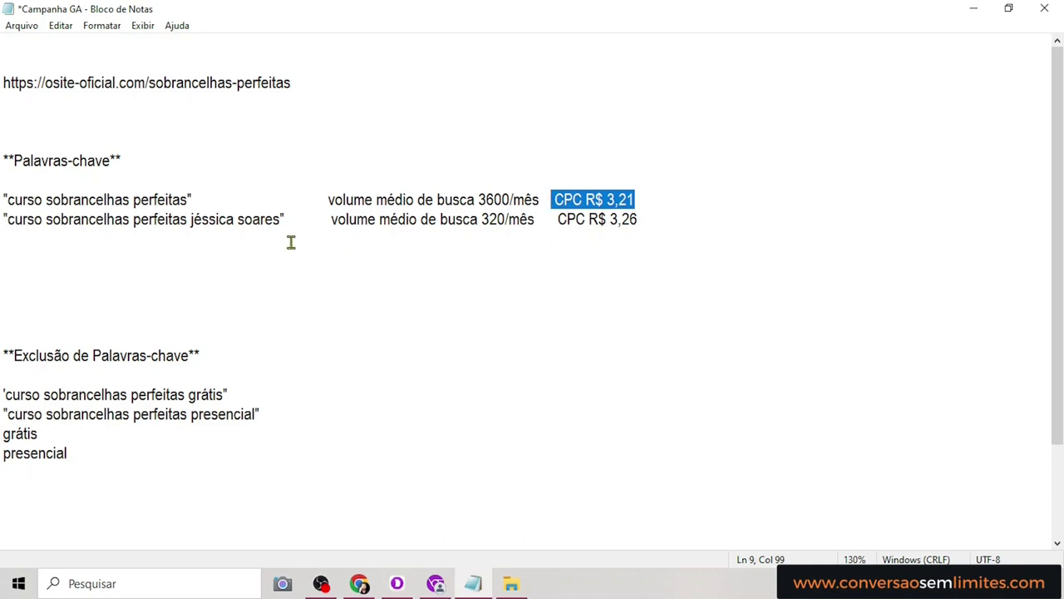
Review the search volume and CPC noted for the second keyword, which includes the instructor's name
drag(297, 223, 3, 225)
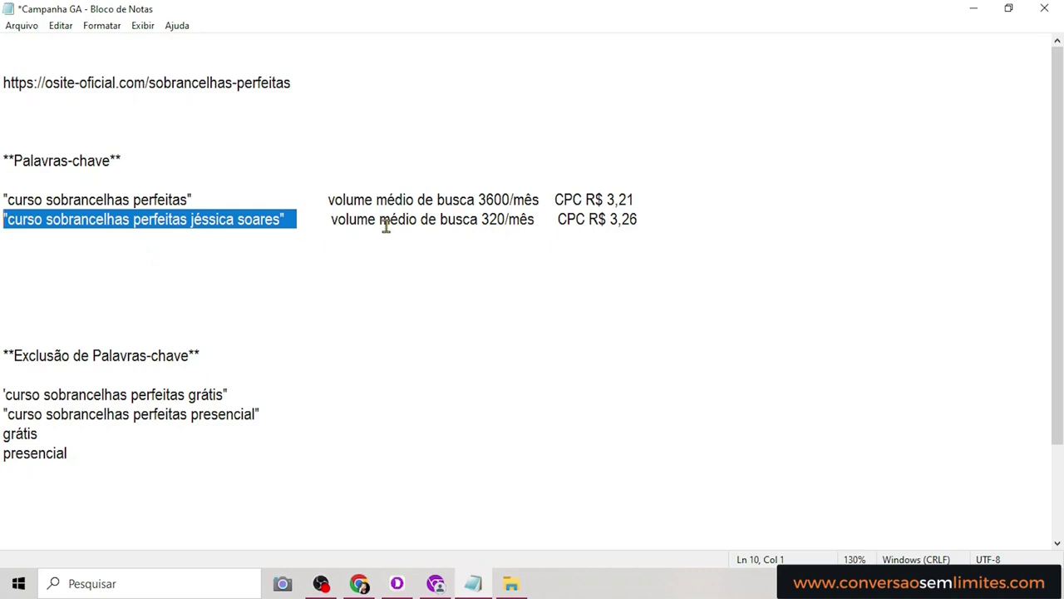
drag(330, 223, 405, 221)
drag(529, 220, 548, 238)
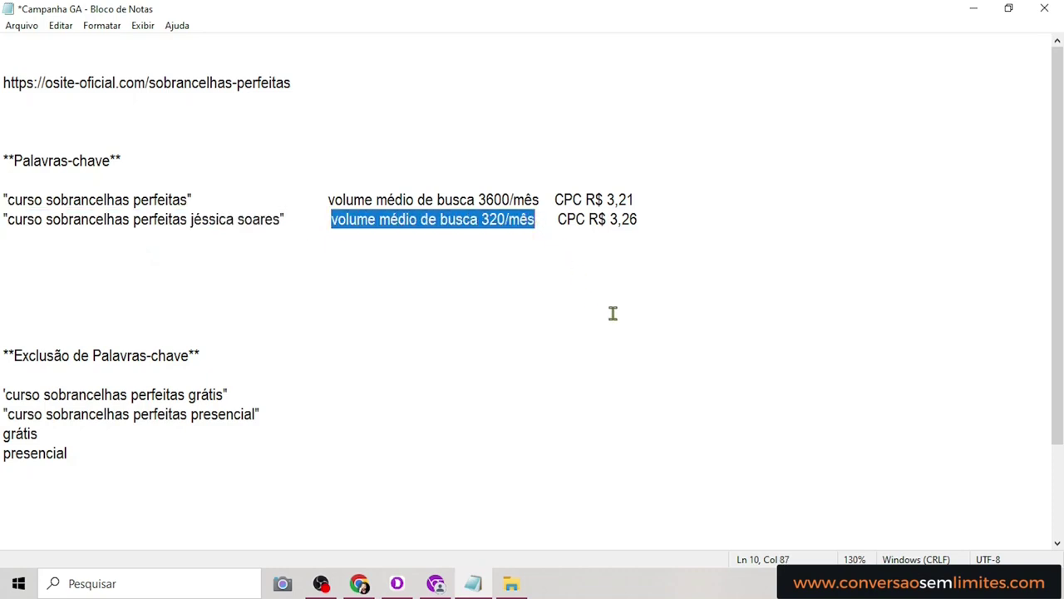
click(618, 283)
drag(558, 219, 646, 221)
click(654, 269)
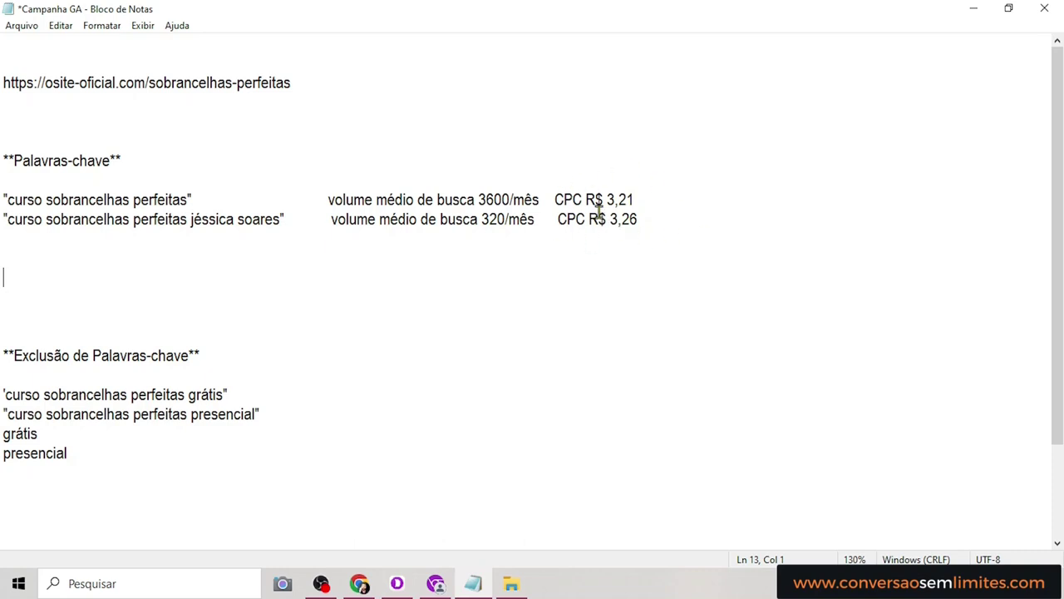
Return to the Google Ads campaign draft and set the maximum CPC bid limit to R$ 2,80
click(436, 585)
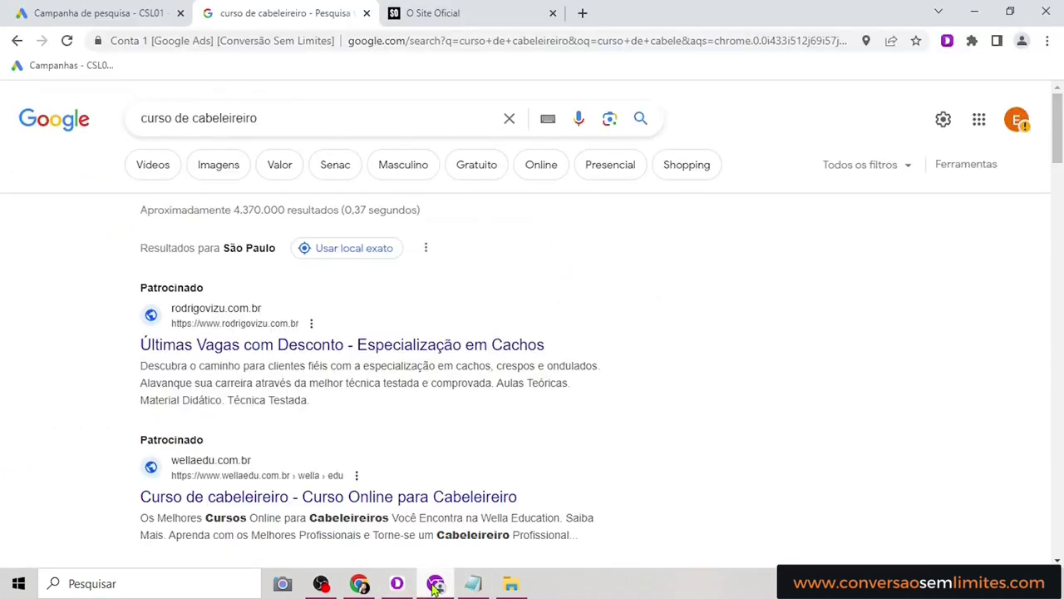
click(127, 10)
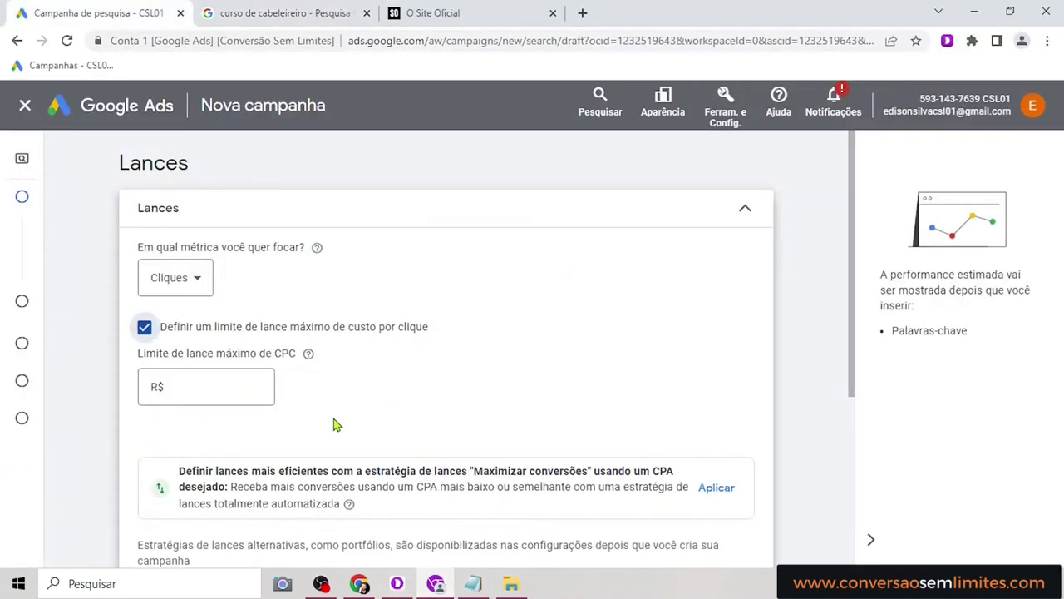
click(211, 383)
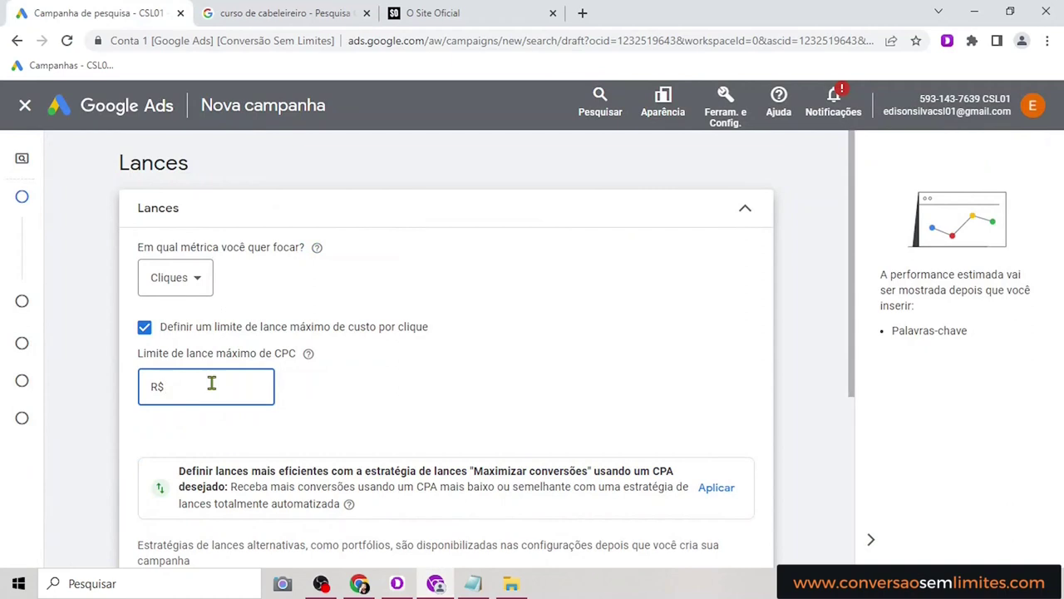
click(449, 388)
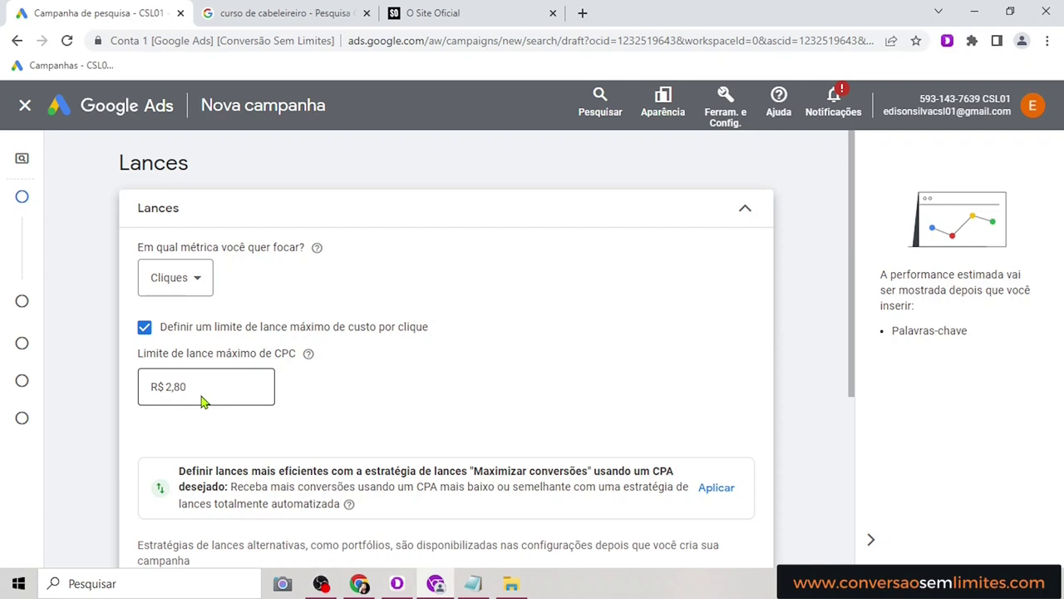
Try a maximum CPC bid limit of R$ 3,00 and compare it with the keyword CPCs in the Notepad notes
drag(192, 388, 165, 389)
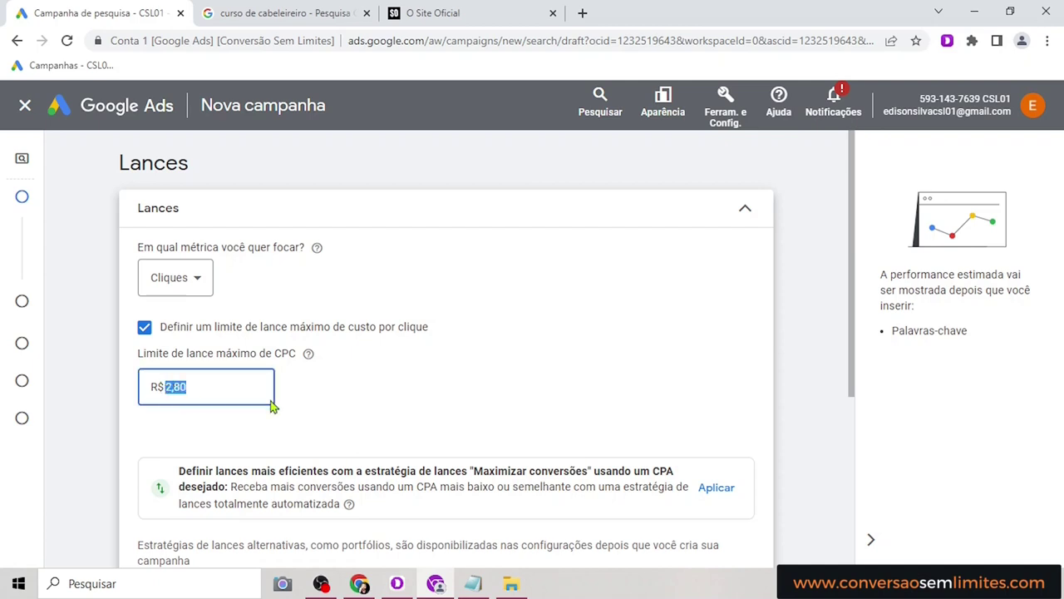
text(3)
click(373, 404)
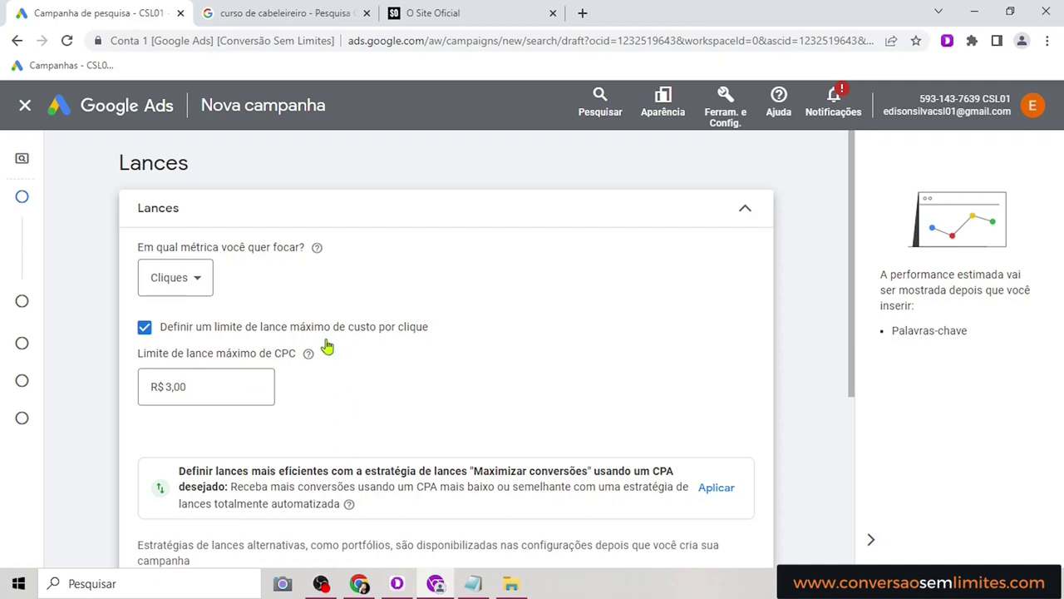
click(472, 584)
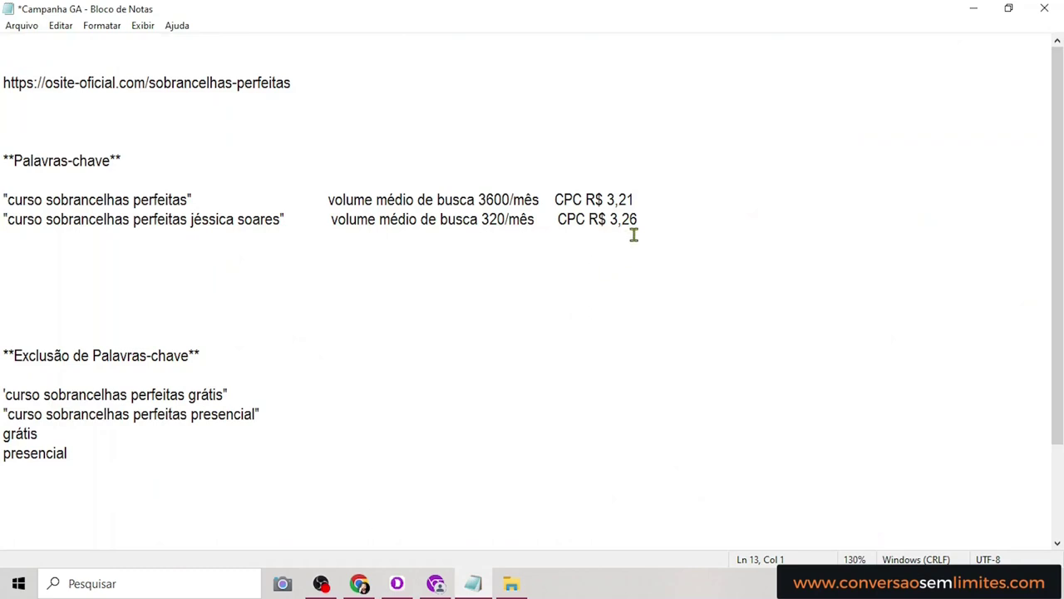
click(474, 586)
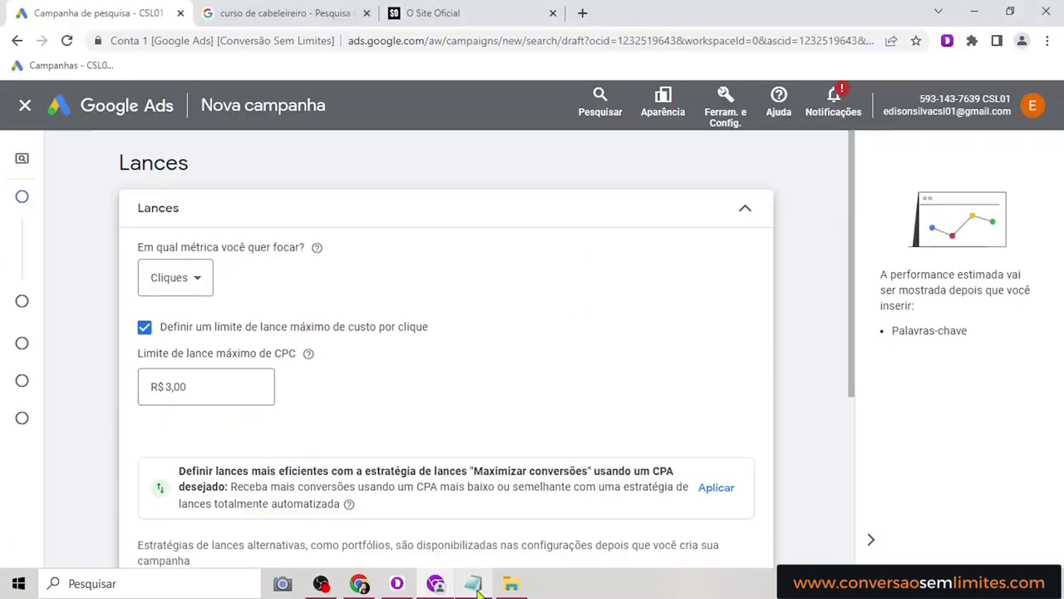
Change the maximum CPC bid limit back to R$ 2,80
drag(226, 386, 170, 386)
text(2)
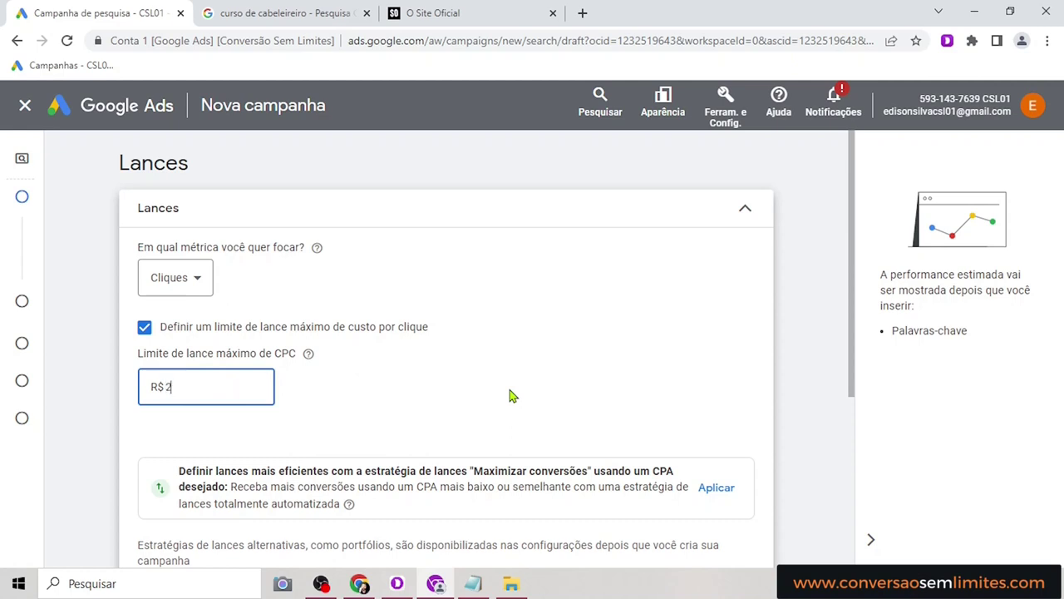
text(,80)
click(500, 373)
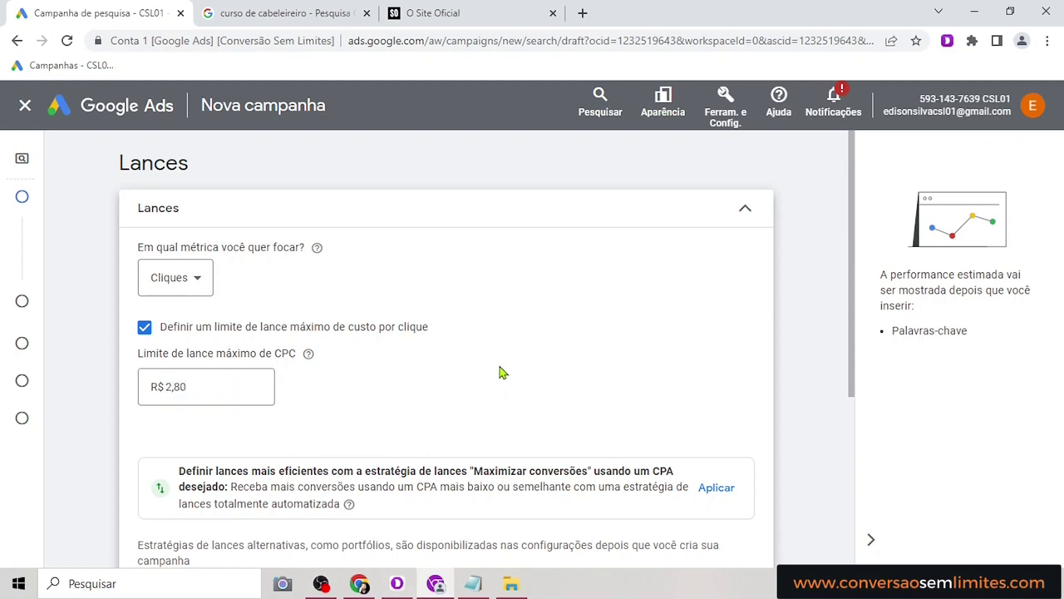
Review the Lances settings, collapse the Aquisição do cliente section with its optimization left off, and continue to Configurações da campanha
scroll(502, 371, down, 1)
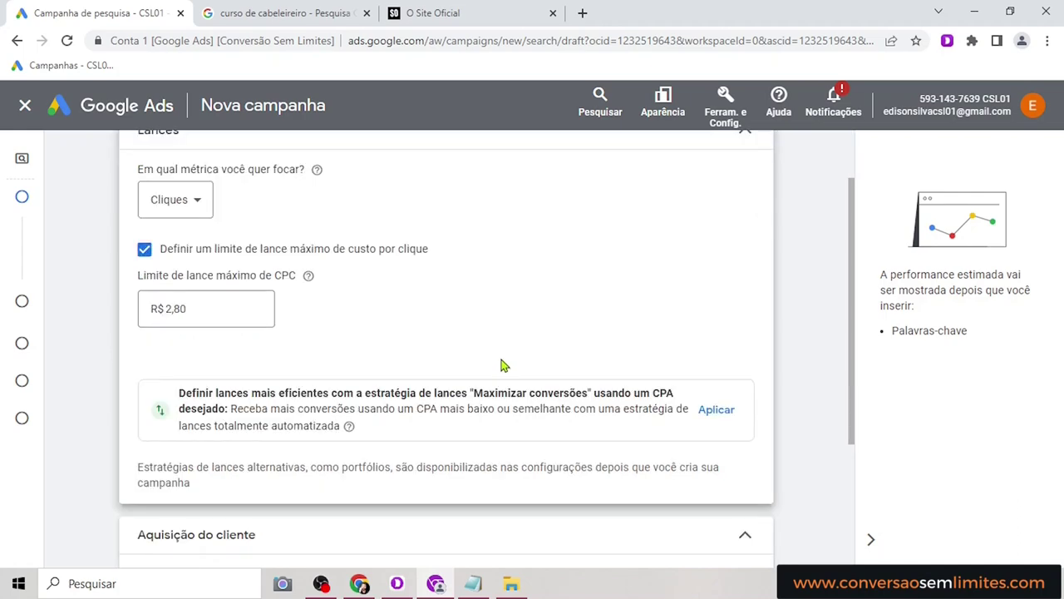
scroll(582, 309, down, 2)
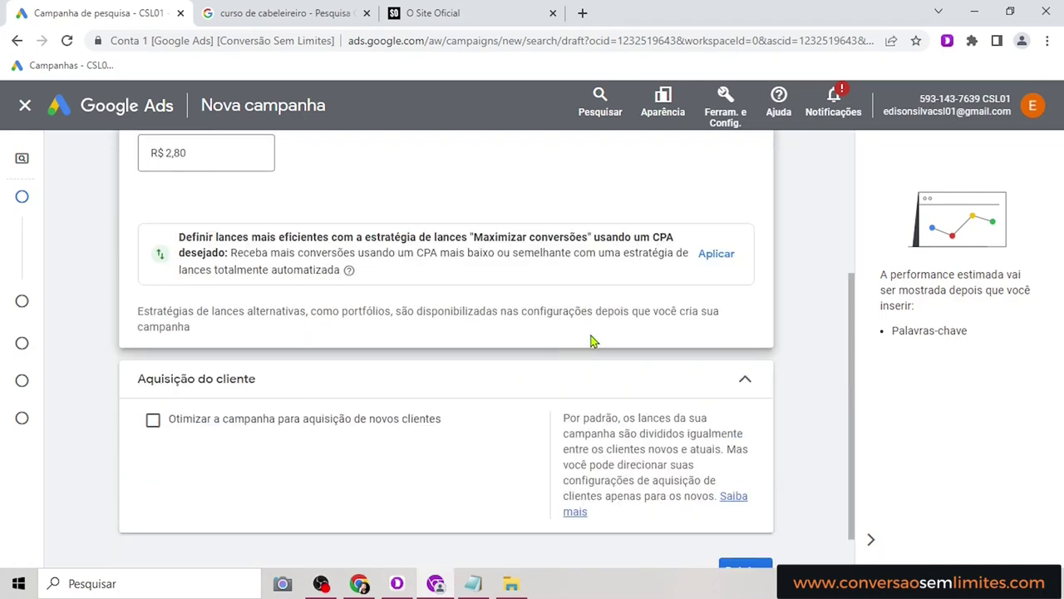
scroll(589, 340, up, 3)
mouse_move(23, 202)
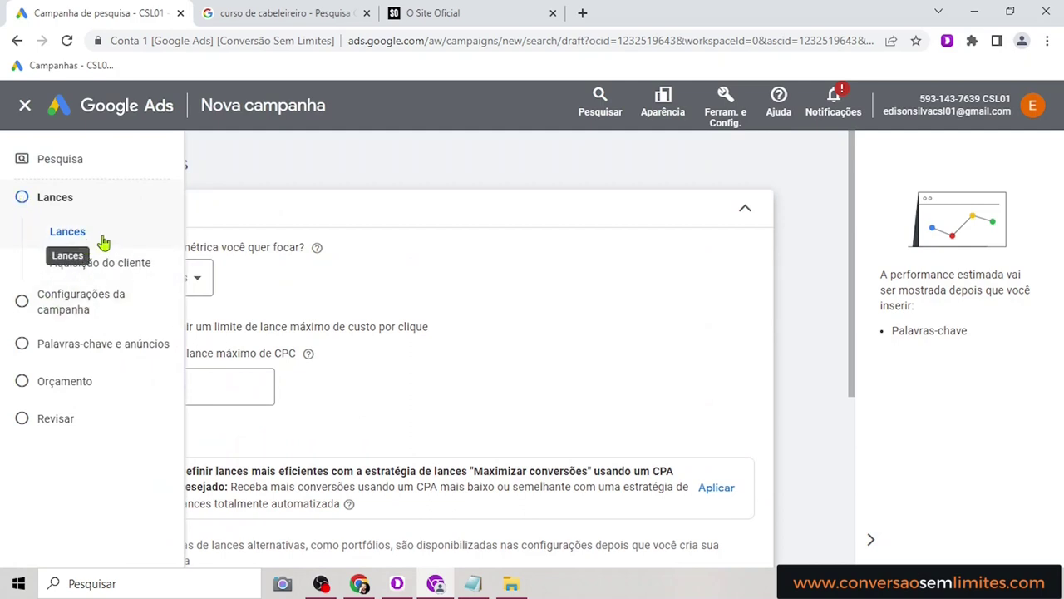
scroll(636, 303, down, 1)
scroll(599, 311, down, 1)
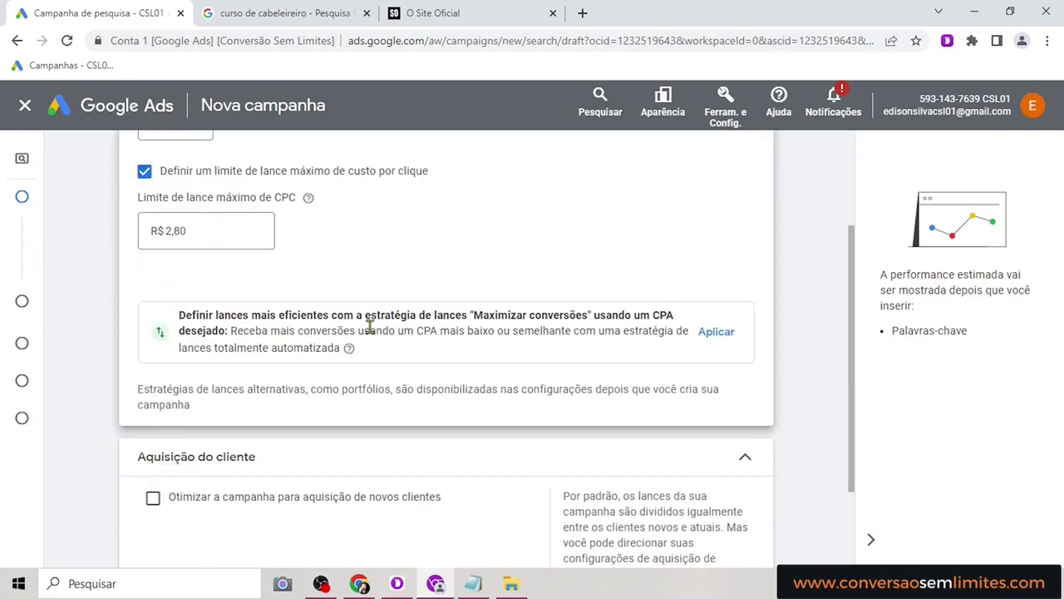
scroll(396, 333, down, 1)
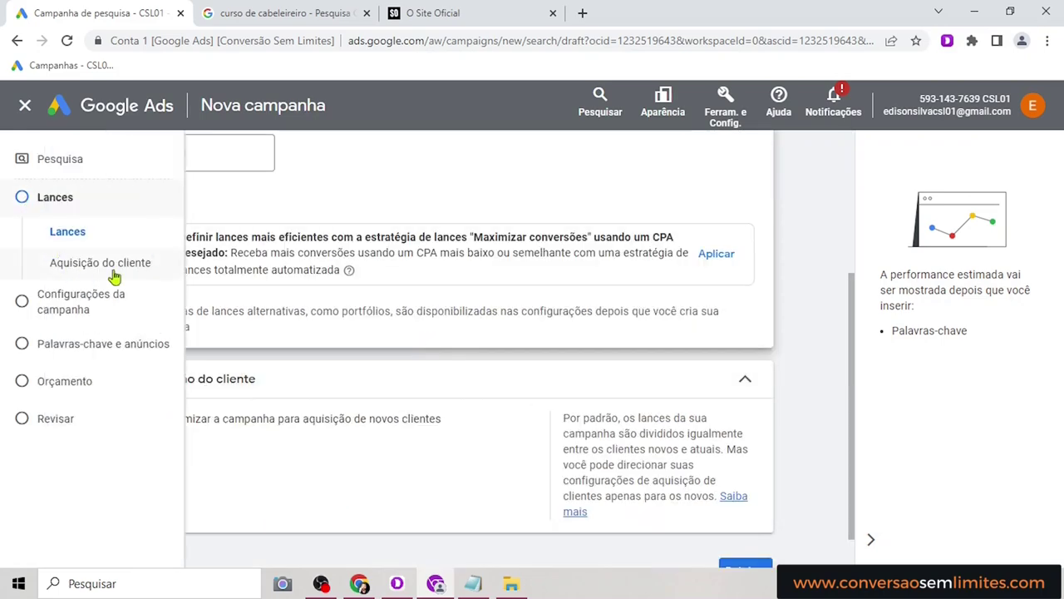
click(745, 385)
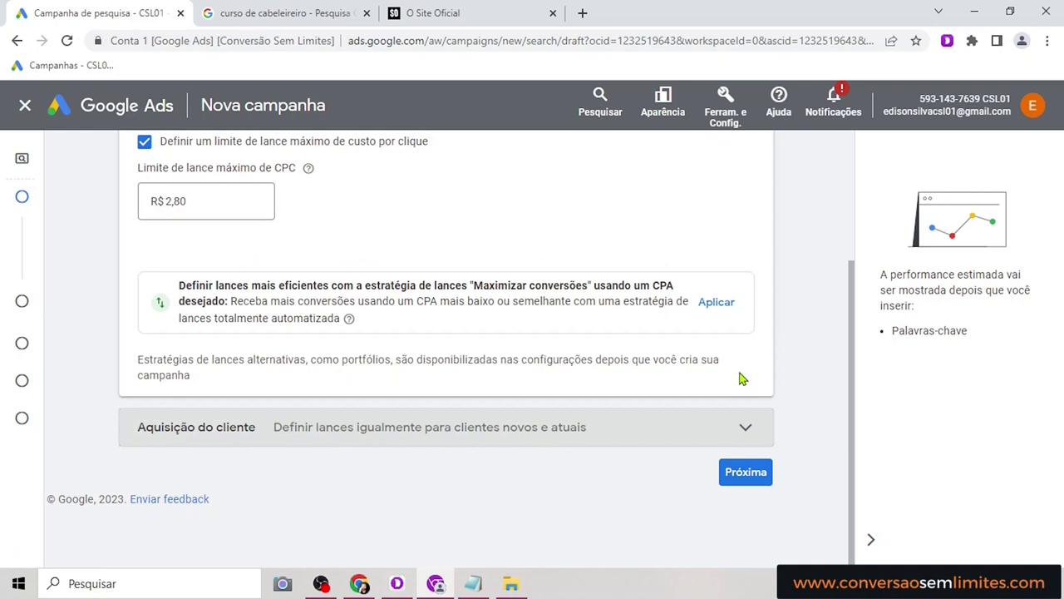
click(746, 478)
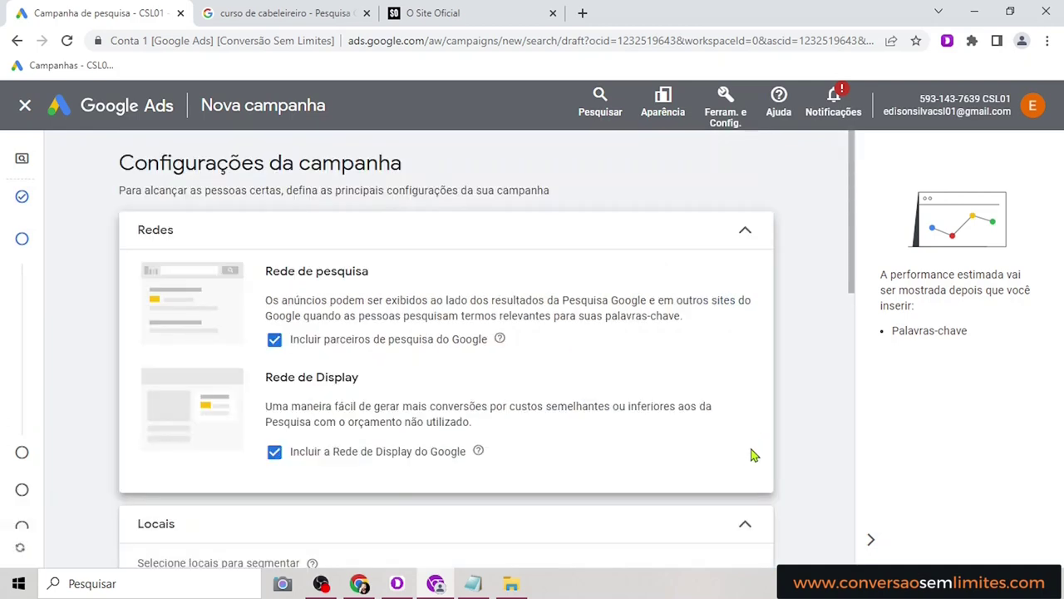
Go to the Rede settings and revisit the Google results for "curso de cabeleireiro" before returning to the campaign draft
mouse_move(25, 243)
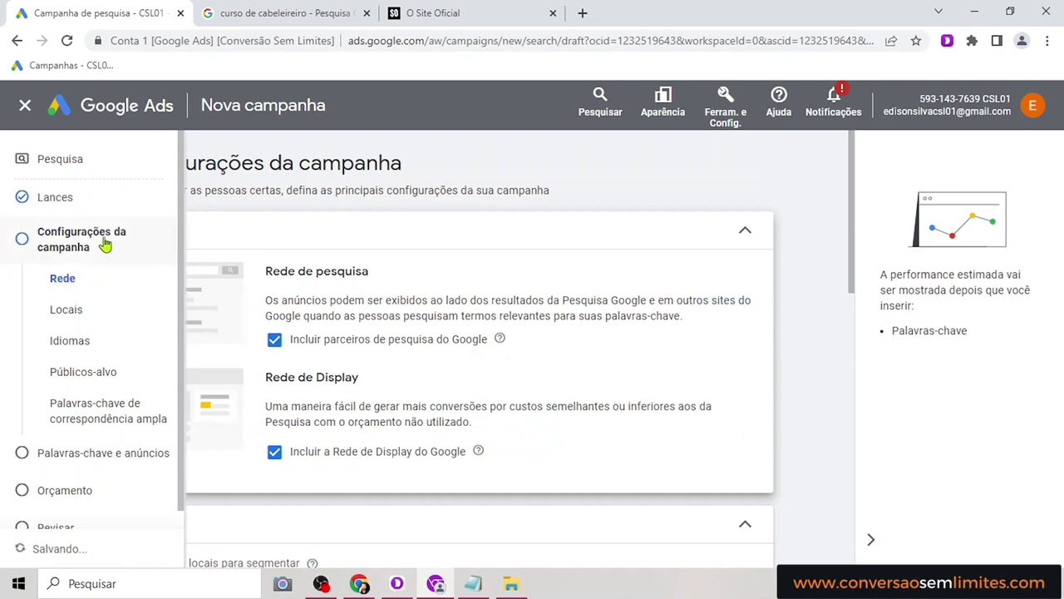
click(58, 283)
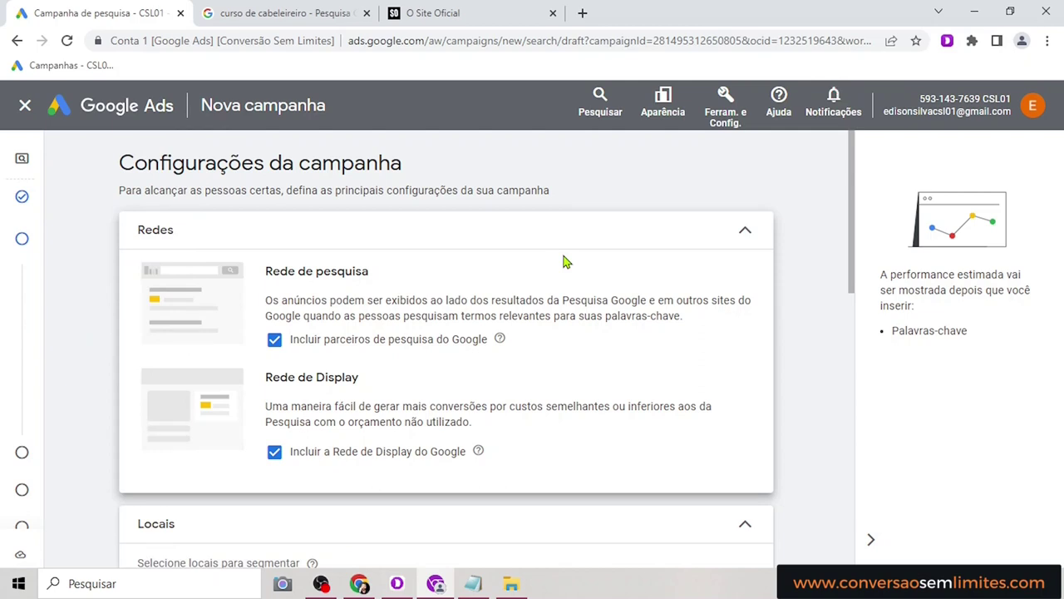
click(320, 18)
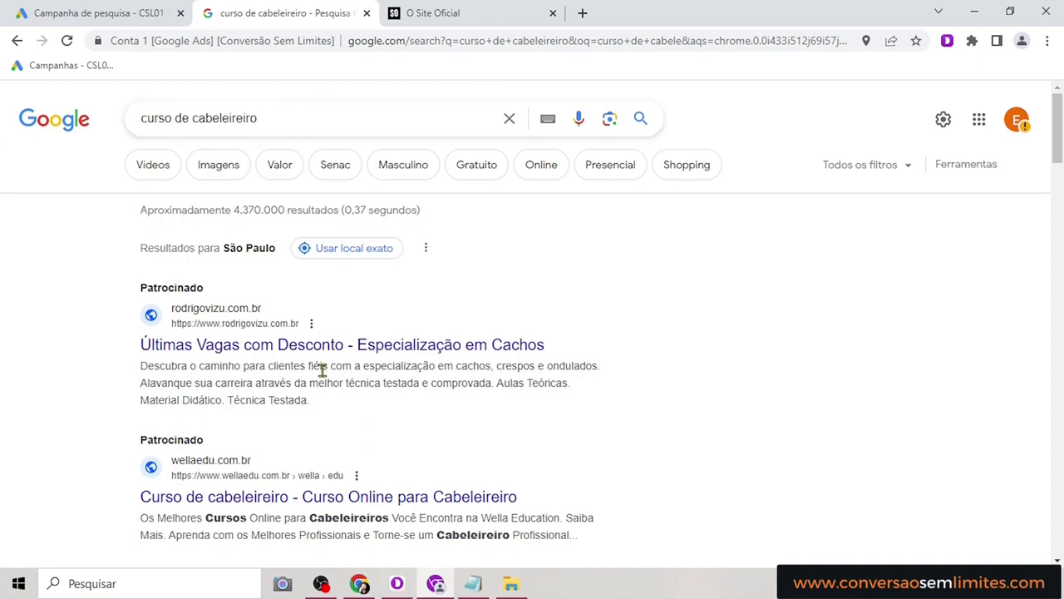
click(114, 9)
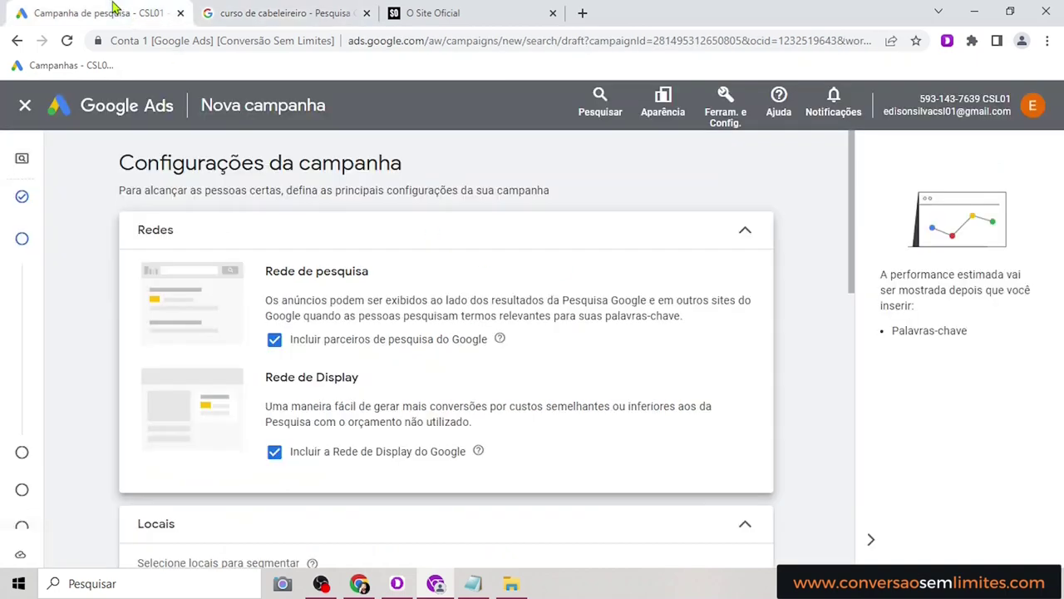
Exclude the Google search partners and the Google Display Network from the campaign, and read the search partners help text
click(278, 343)
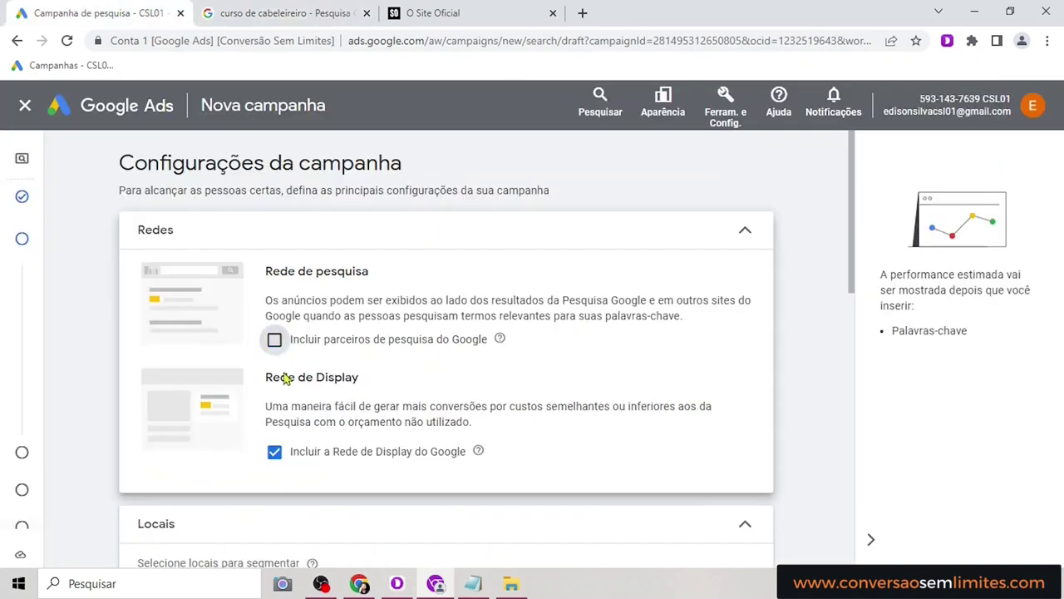
click(275, 451)
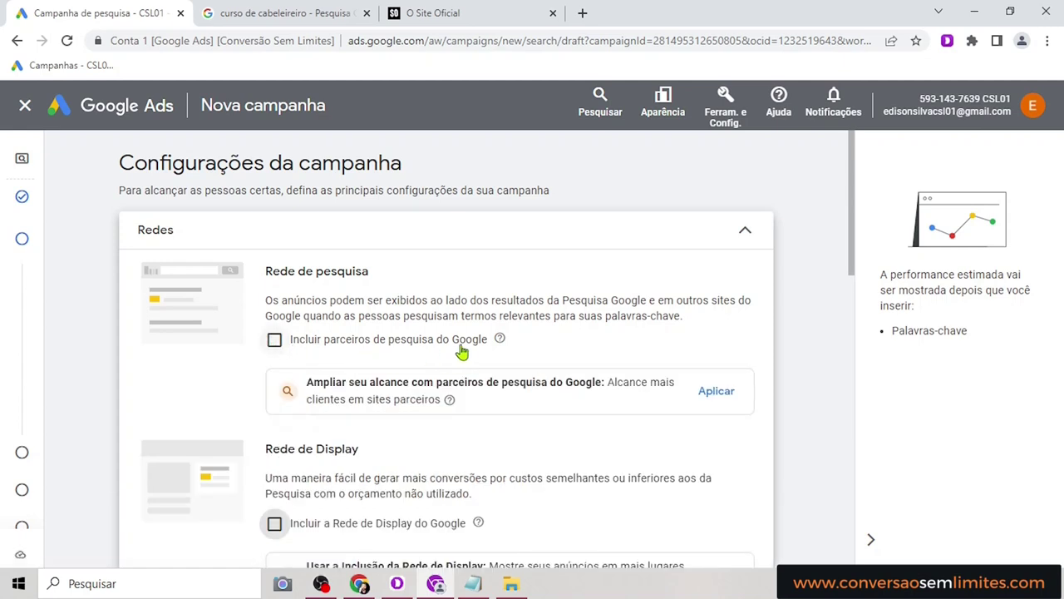
mouse_move(501, 341)
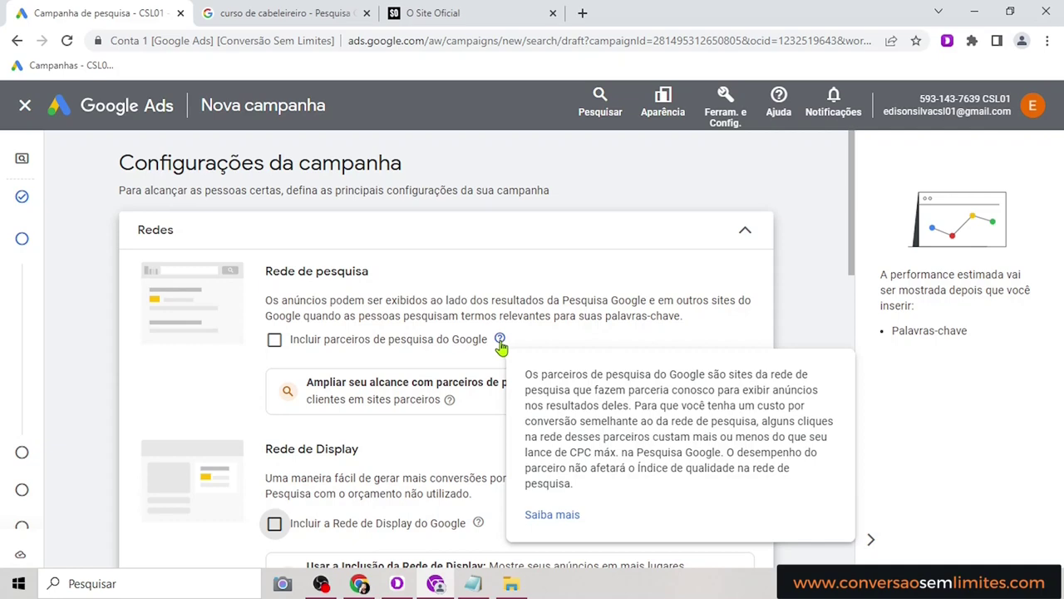
Examine the Rede de Display option and revisit the Google results for "curso de cabeleireiro" before returning to the campaign draft
scroll(400, 301, down, 2)
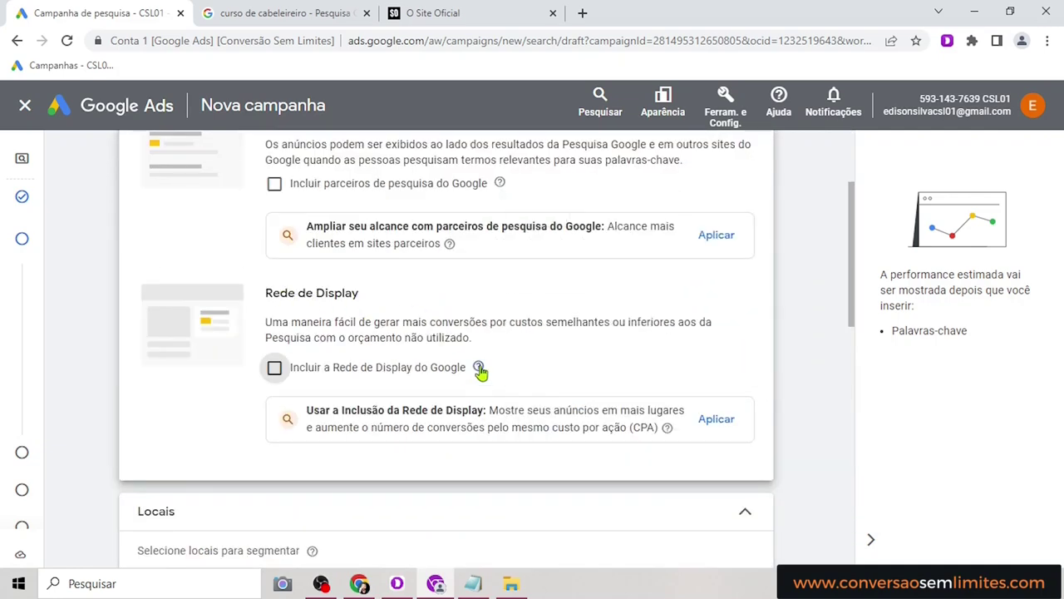
mouse_move(479, 367)
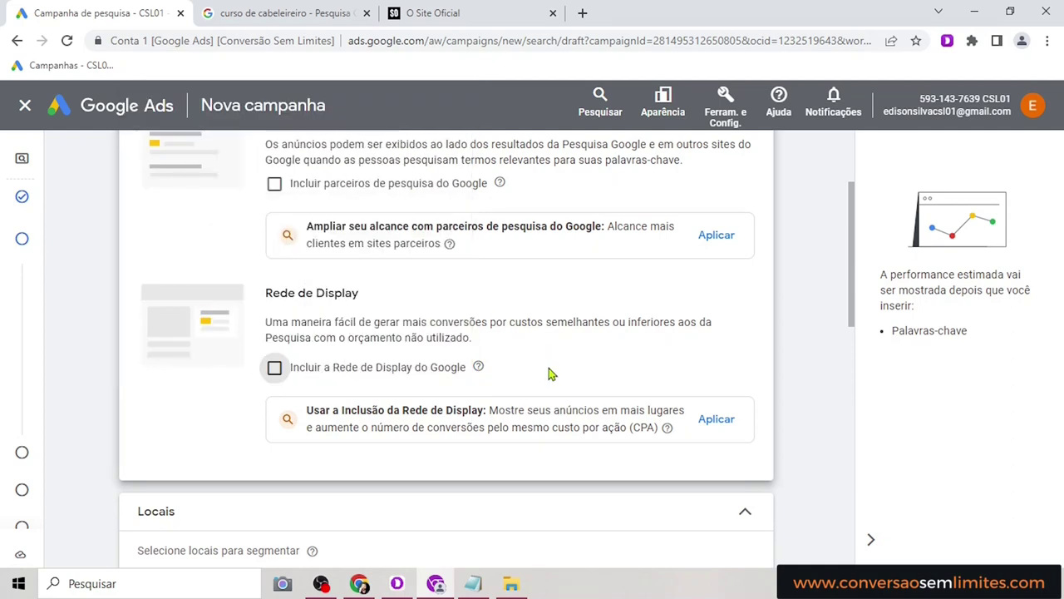
scroll(453, 340, up, 1)
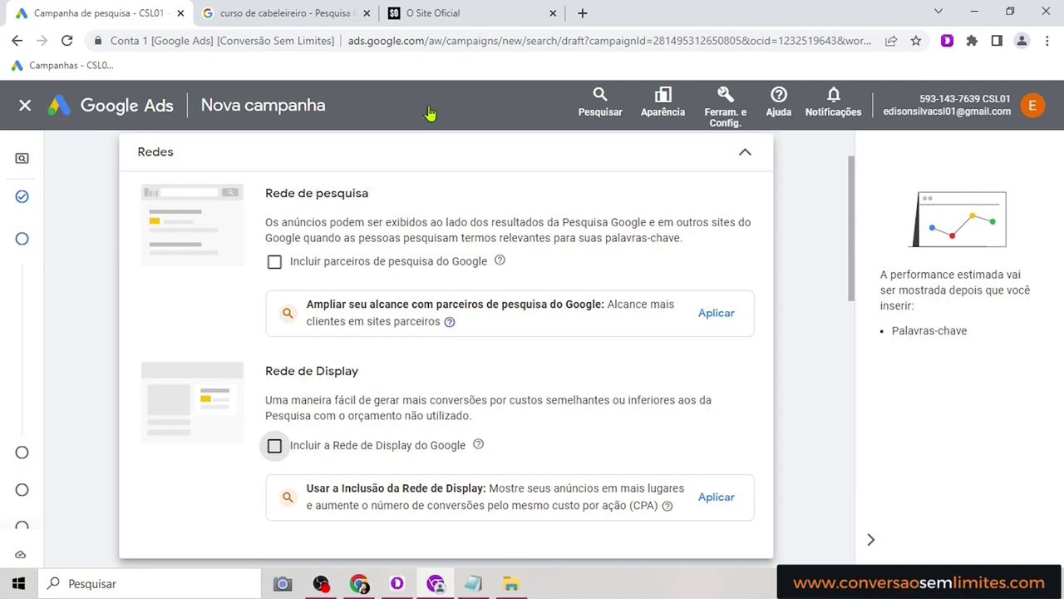
key(ctrl+Tab)
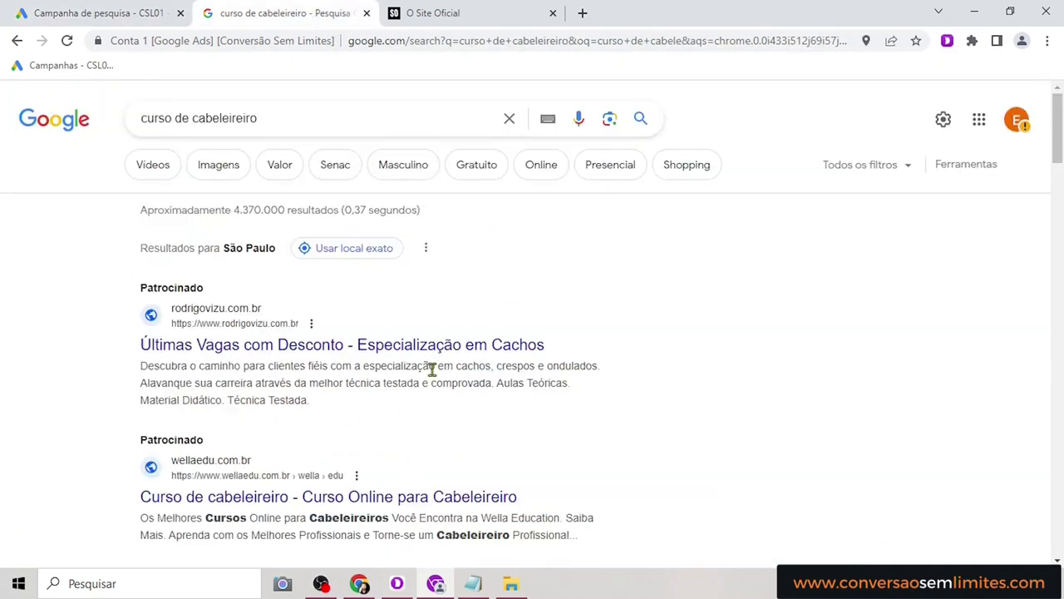
key(ctrl+shift+Tab)
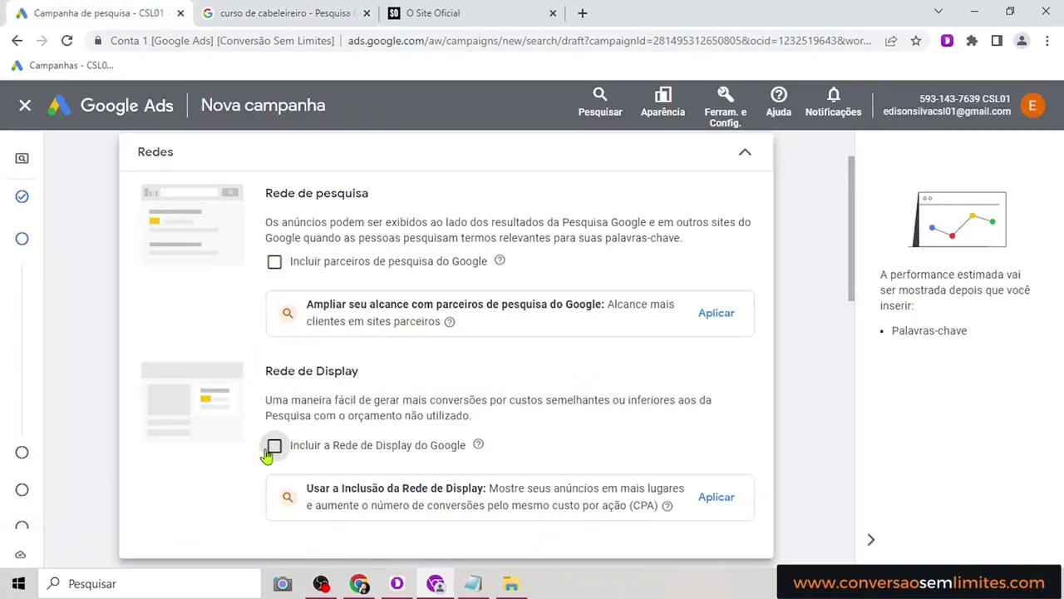
Review the Redes settings with search partners and the Display Network left off, and collapse the Redes section
scroll(386, 366, up, 1)
scroll(620, 288, down, 3)
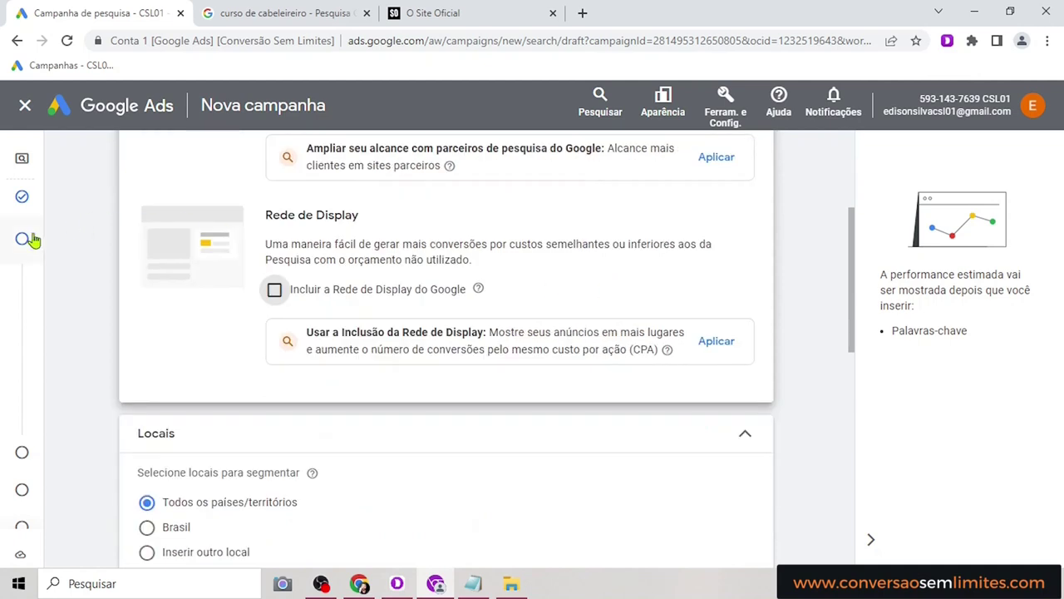
mouse_move(22, 238)
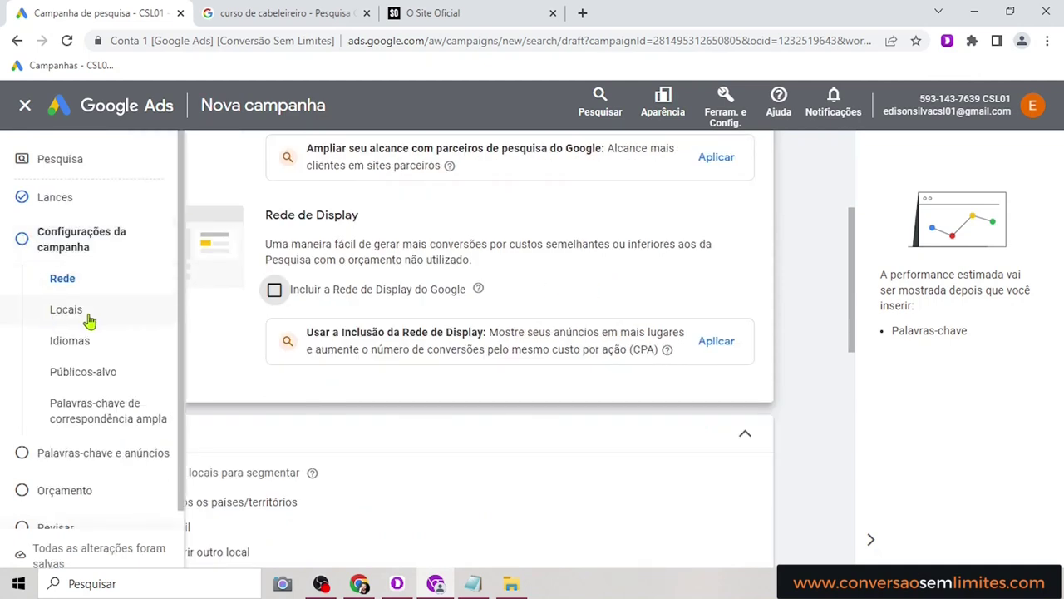
scroll(582, 326, down, 1)
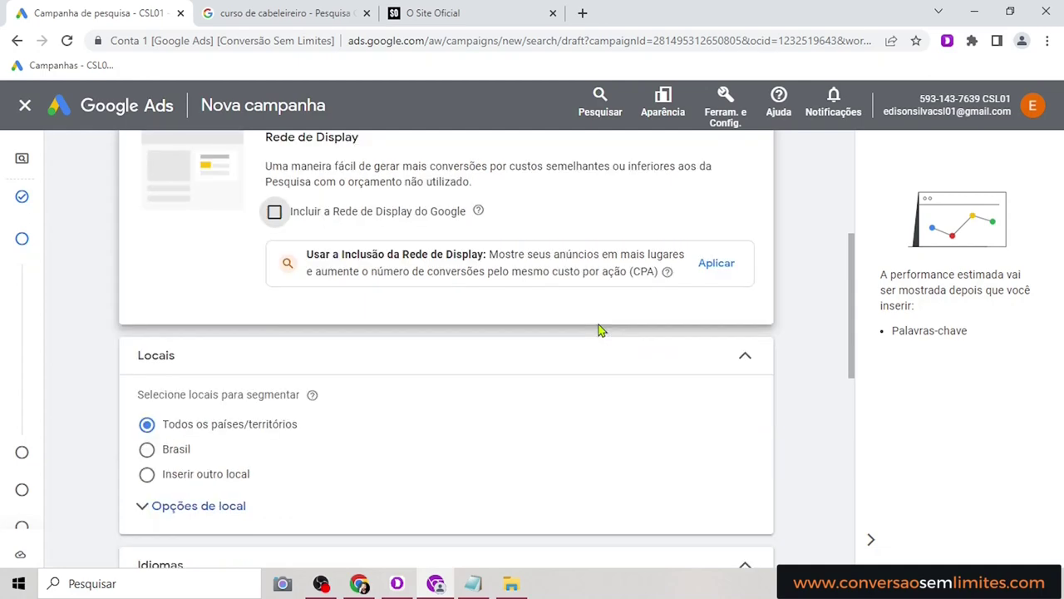
scroll(608, 292, up, 4)
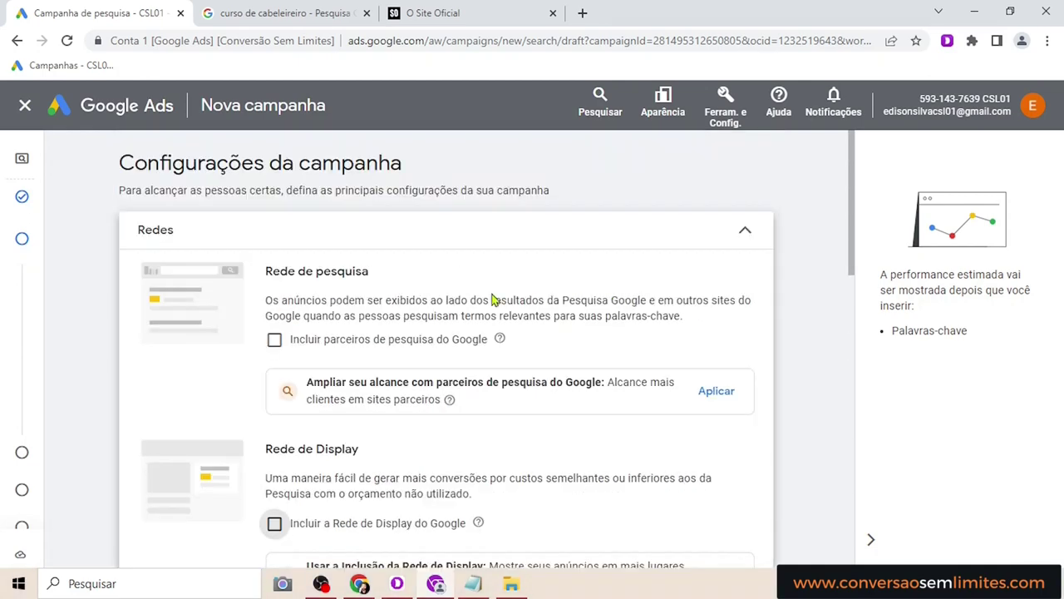
click(745, 231)
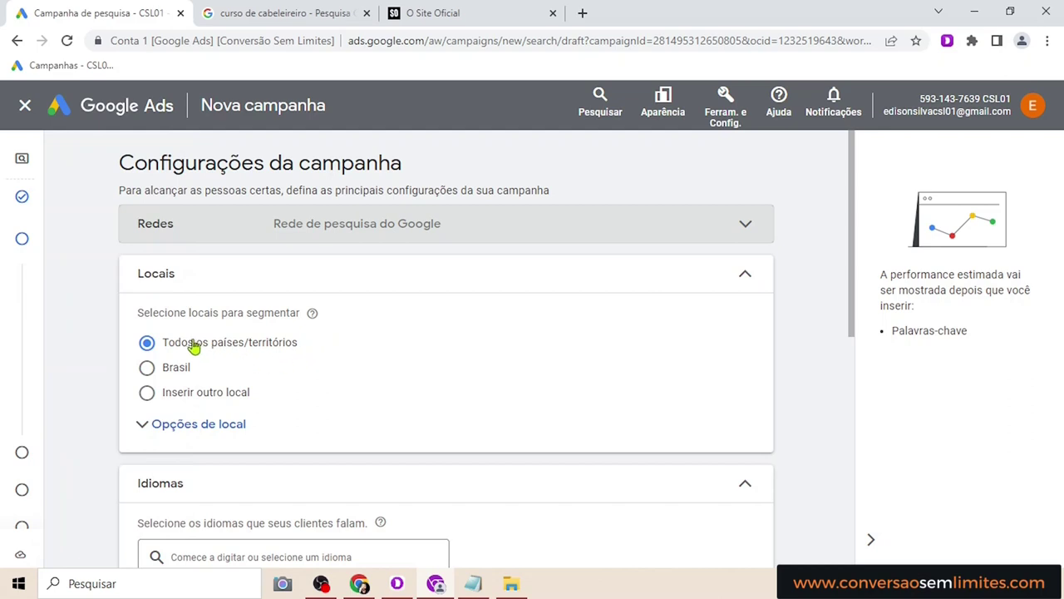
Set the campaign's target location to Brasil and expand Opções de local to show the presence and interest choices
click(147, 370)
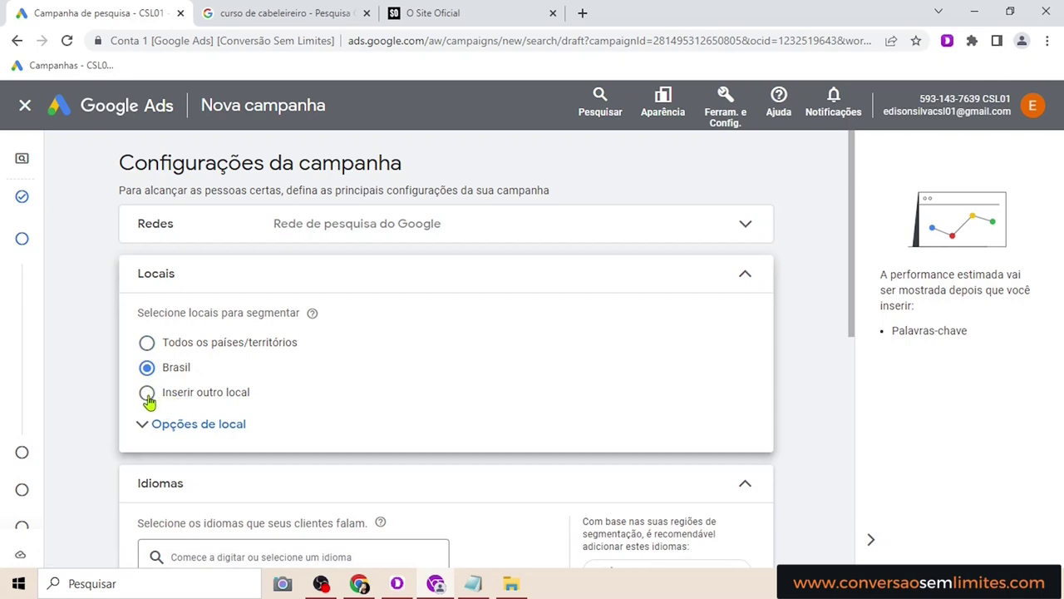
click(144, 428)
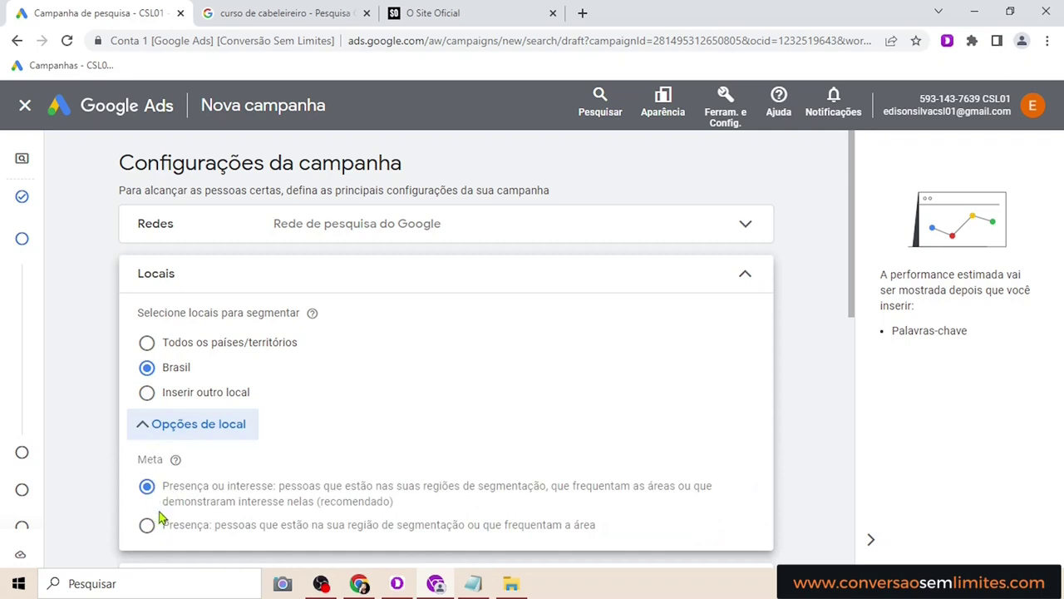
Switch the targeting to Inserir outro local and search for the locations São Paulo and Guarulhos
click(147, 394)
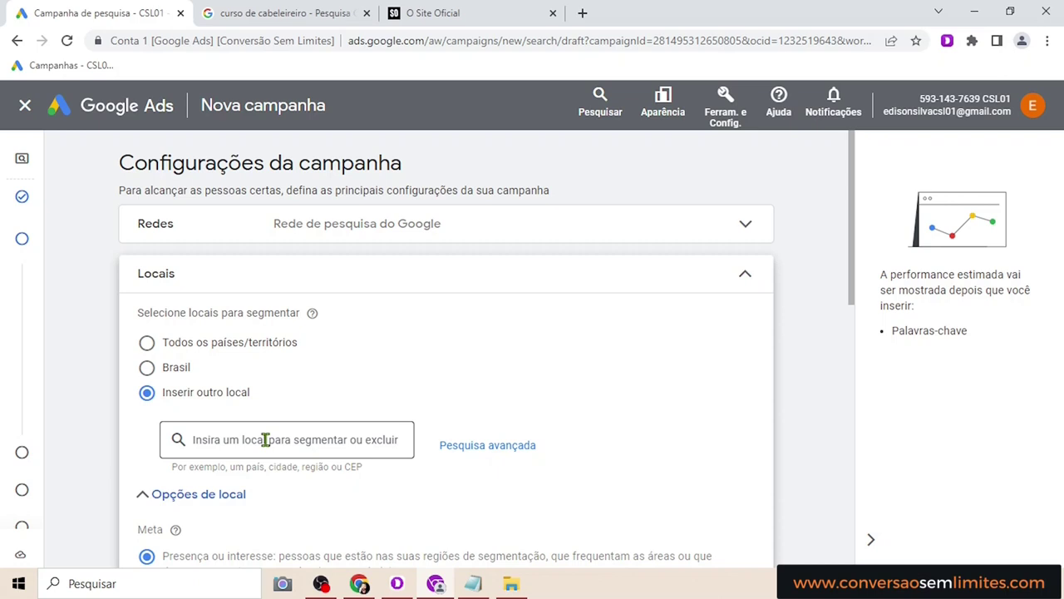
text(São)
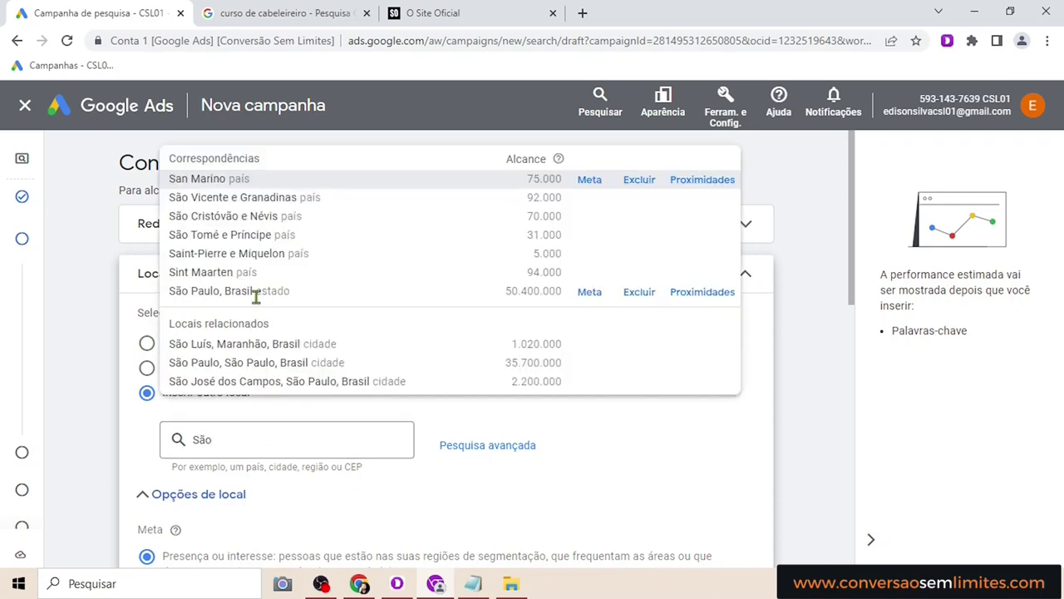
text( Paulo)
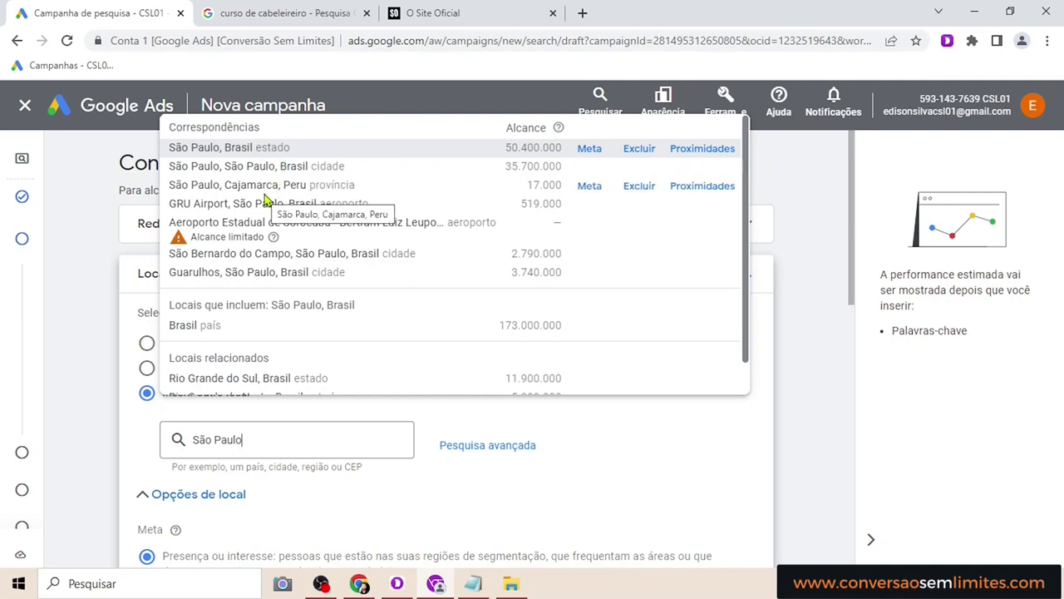
triple_click(187, 439)
text(G)
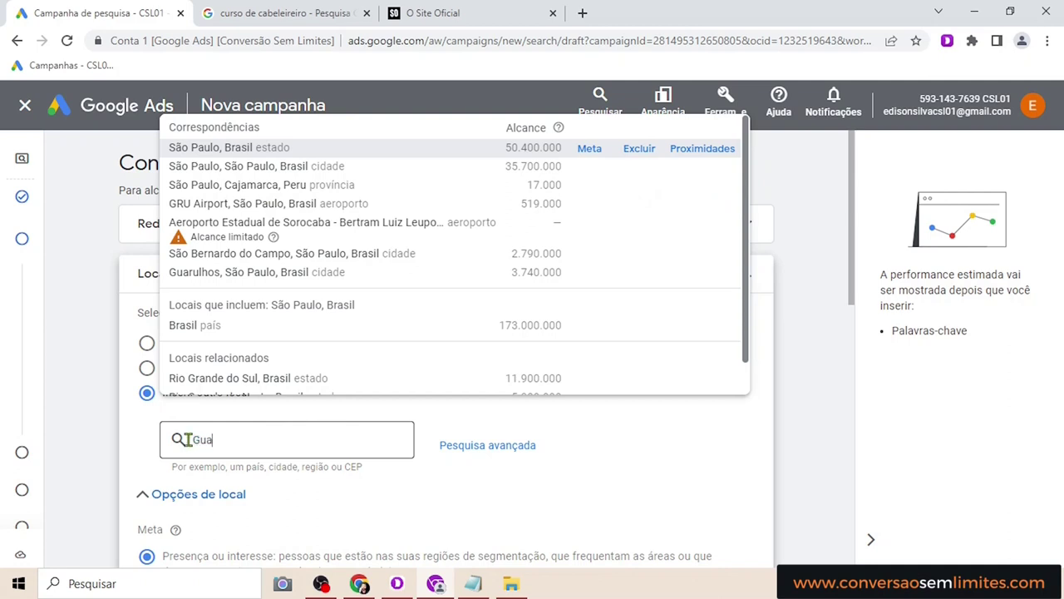
text(uarul)
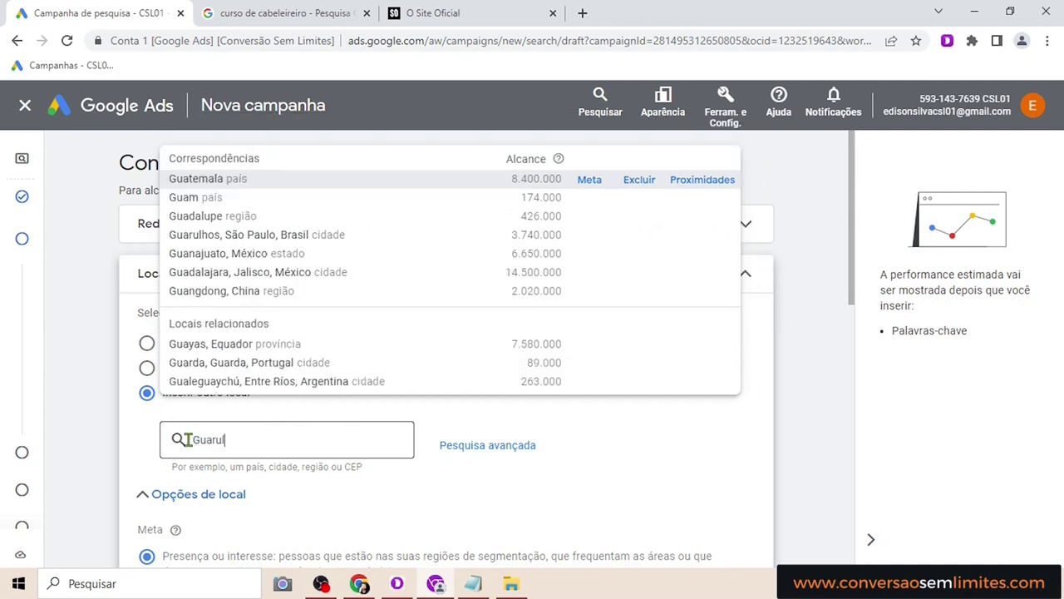
text(hos)
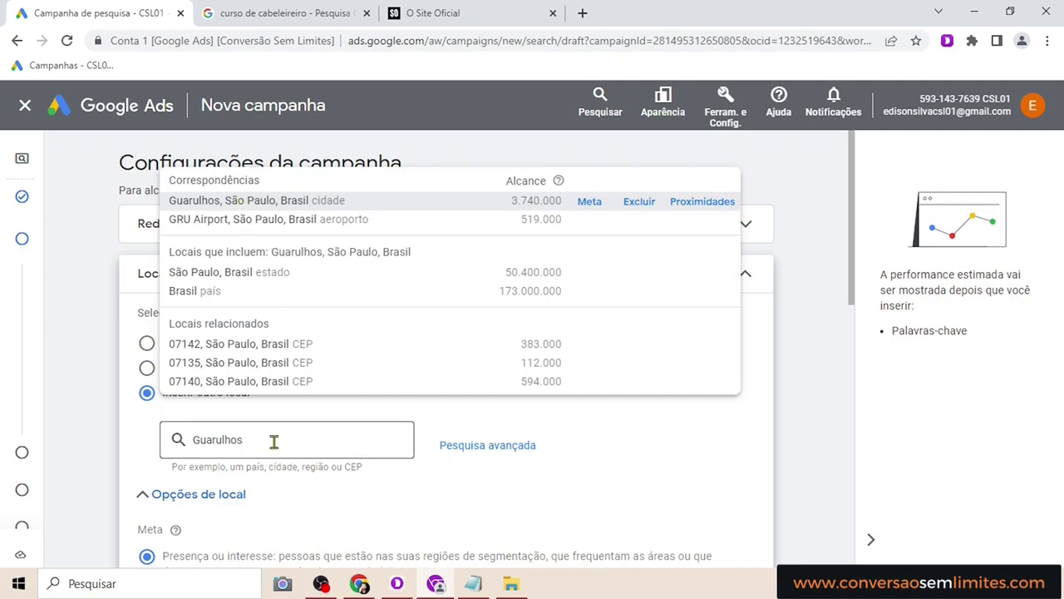
Try searching for a target location by the postal code 06657, and clear the location search
drag(274, 441, 167, 447)
text(066)
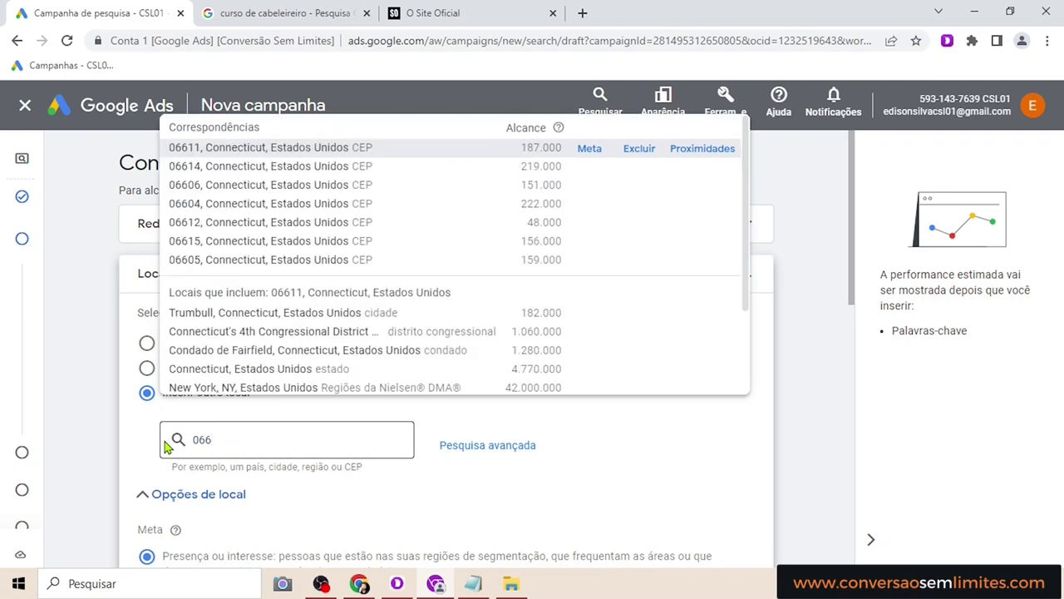
text(57)
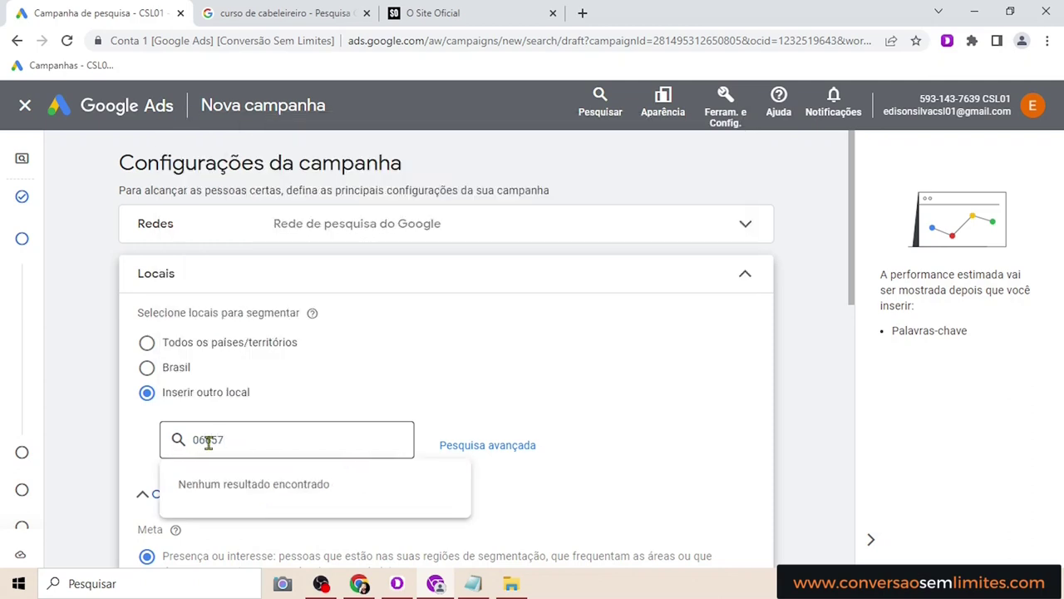
key(BackSpace)
key(BackSpace)
key(BackSpace)
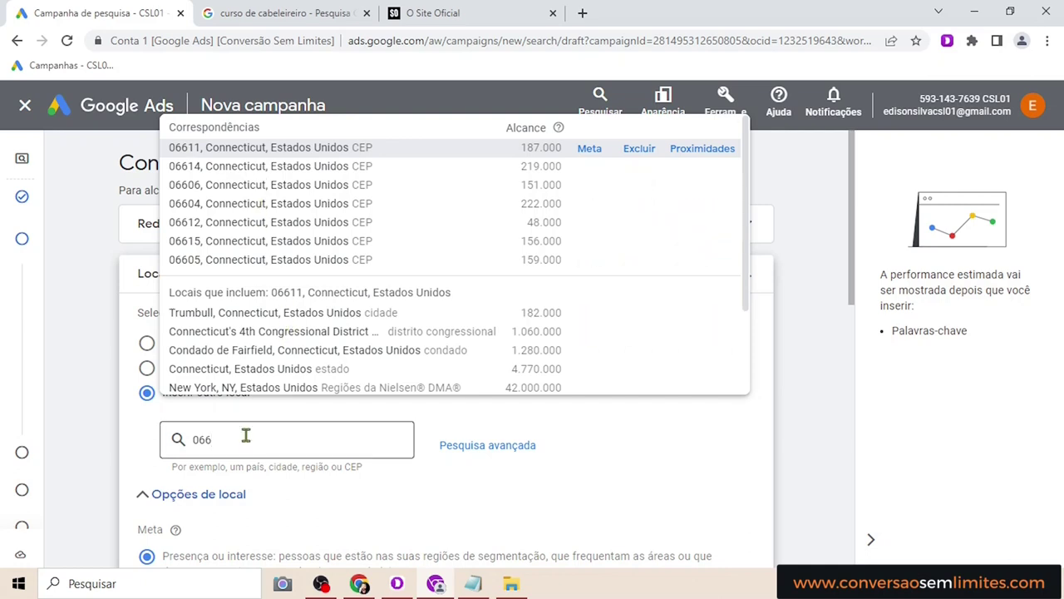
key(BackSpace)
key(BackSpace)
key(BackSpace)
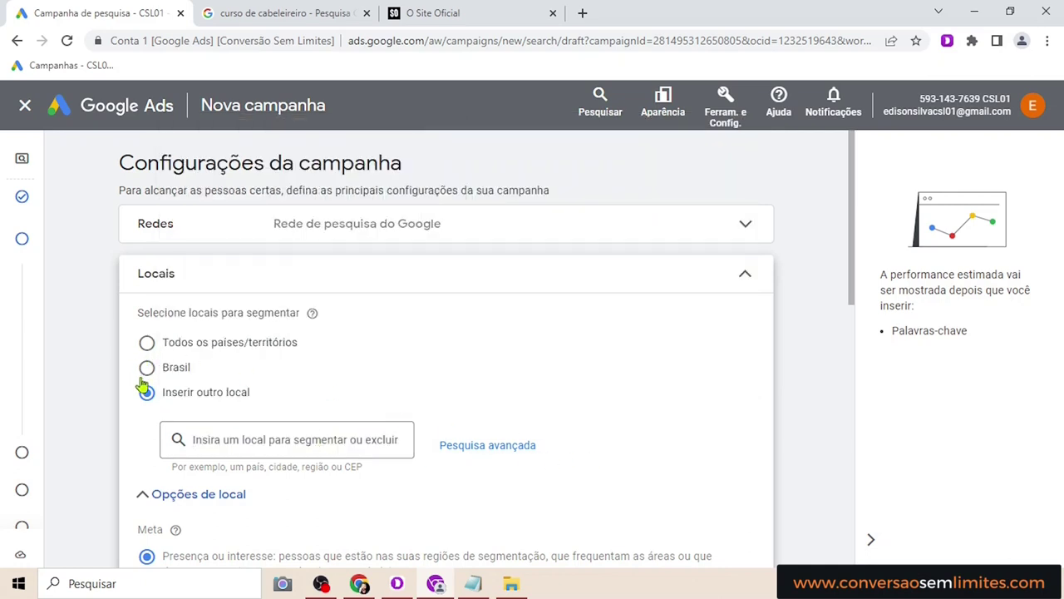
Set the target location back to Brasil and collapse the Locais section
click(147, 370)
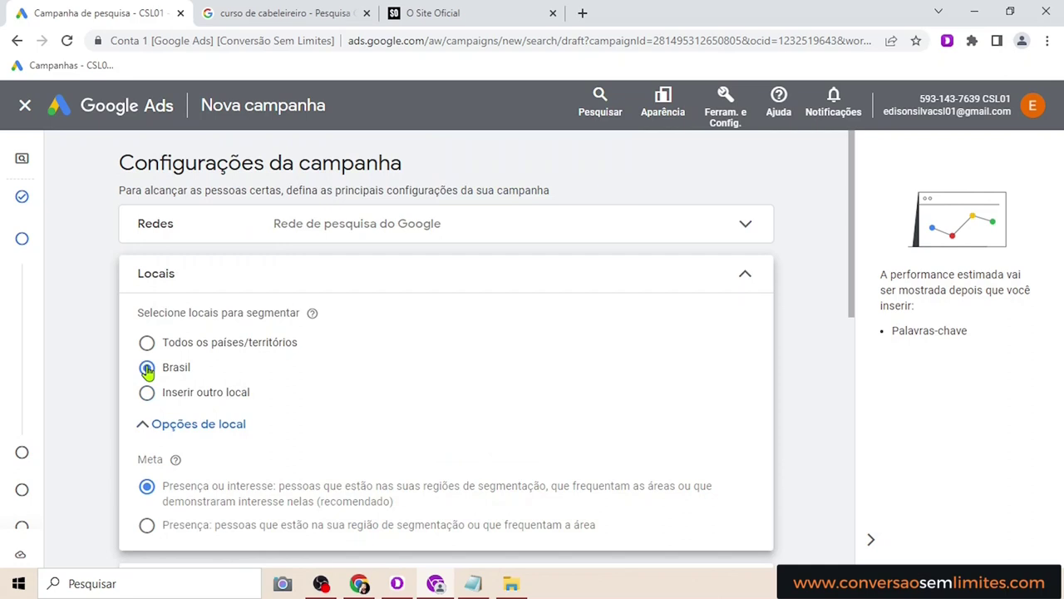
click(743, 276)
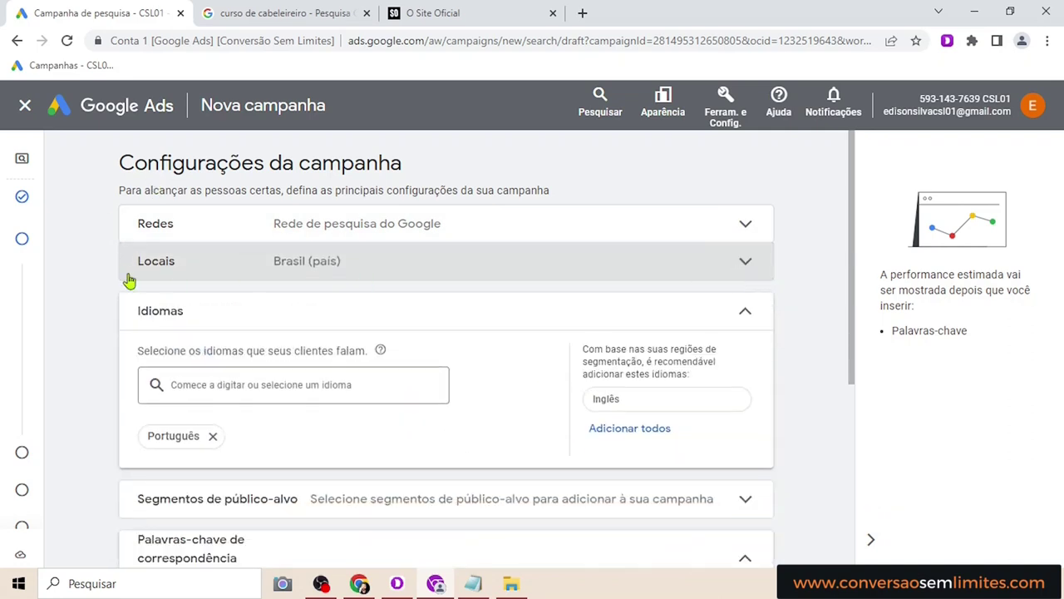
Search for Inglês in the Idiomas section and add it to the campaign languages
mouse_move(15, 280)
click(254, 382)
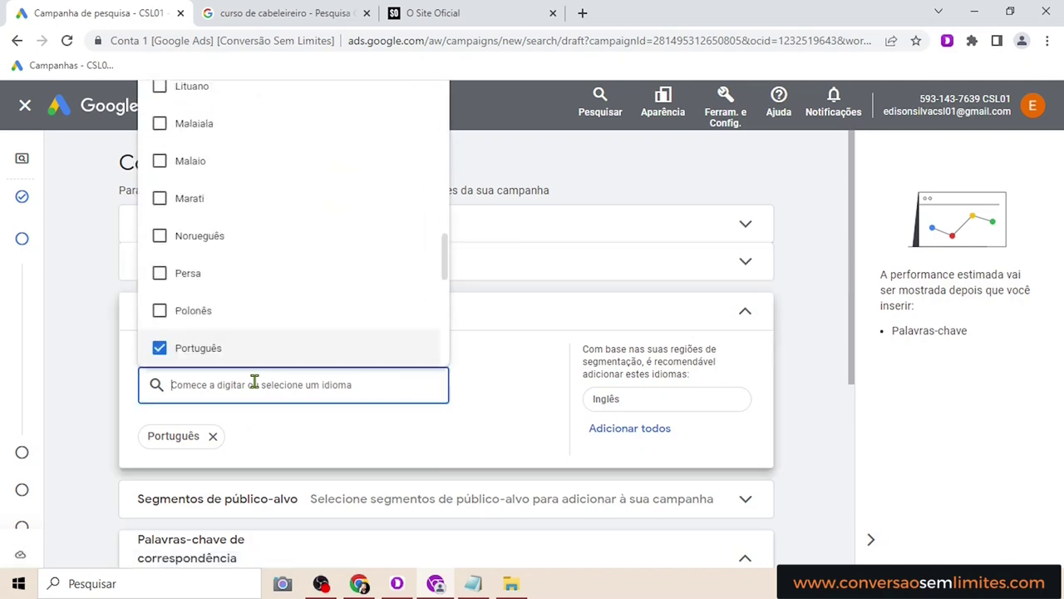
text(Ingl)
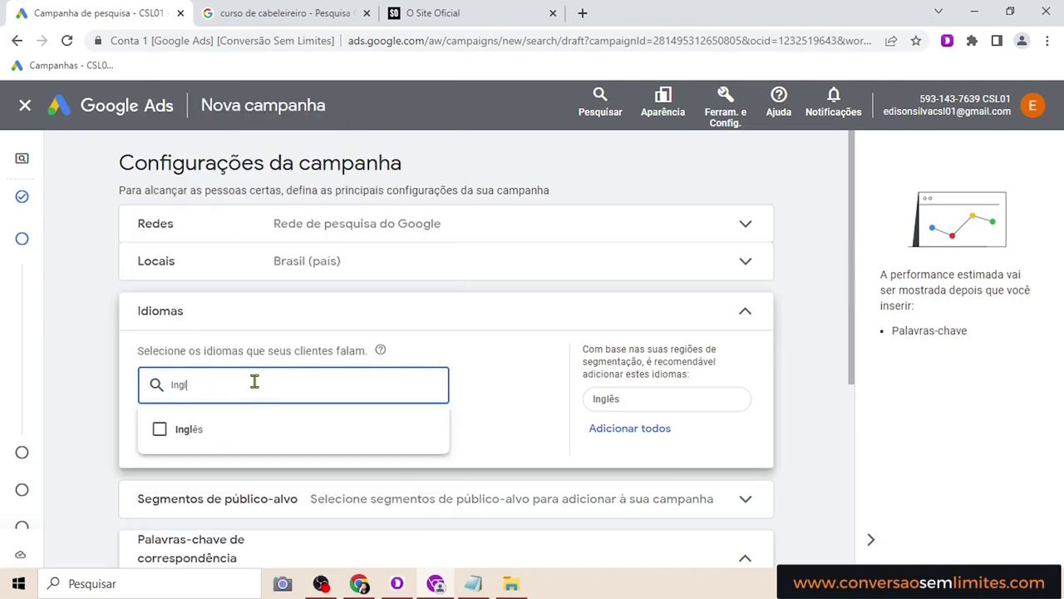
click(238, 432)
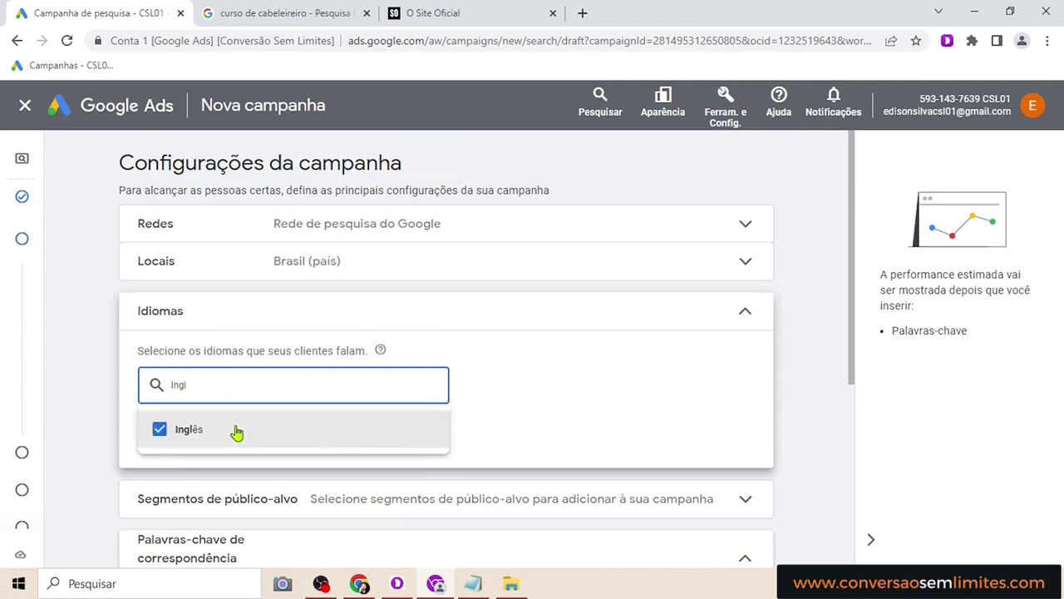
click(509, 438)
Add Espanhol to the campaign languages, clear the language search and close the language list
click(291, 390)
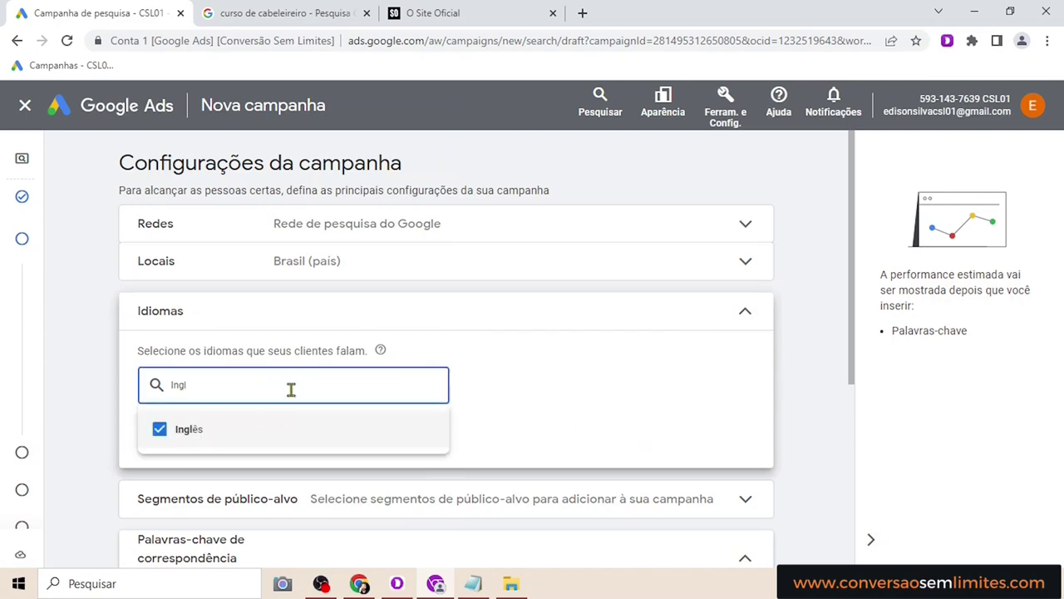
key(BackSpace)
key(BackSpace)
key(BackSpace)
key(BackSpace)
text(Esp)
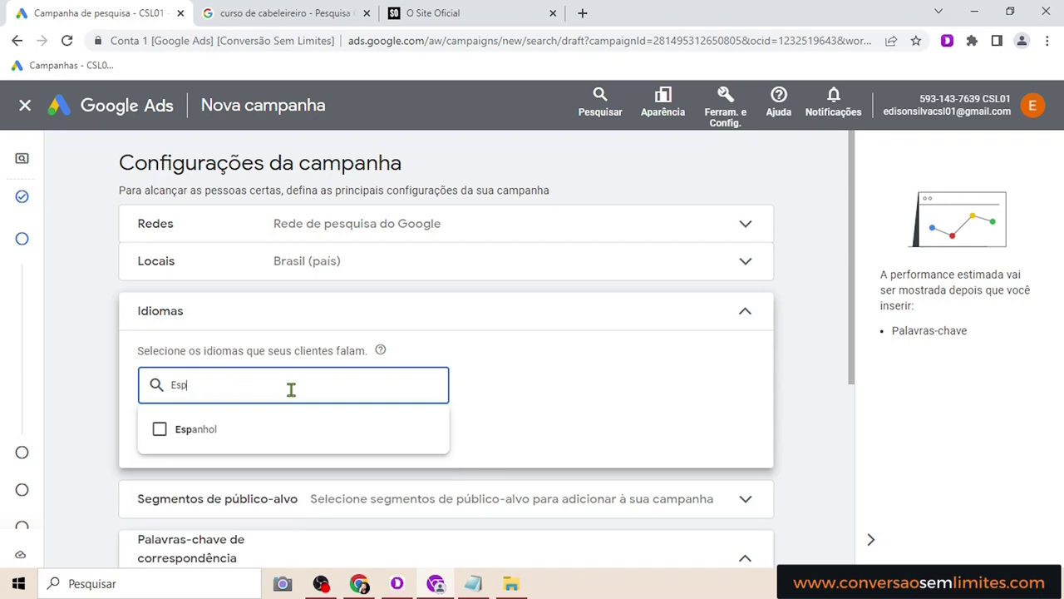
click(272, 424)
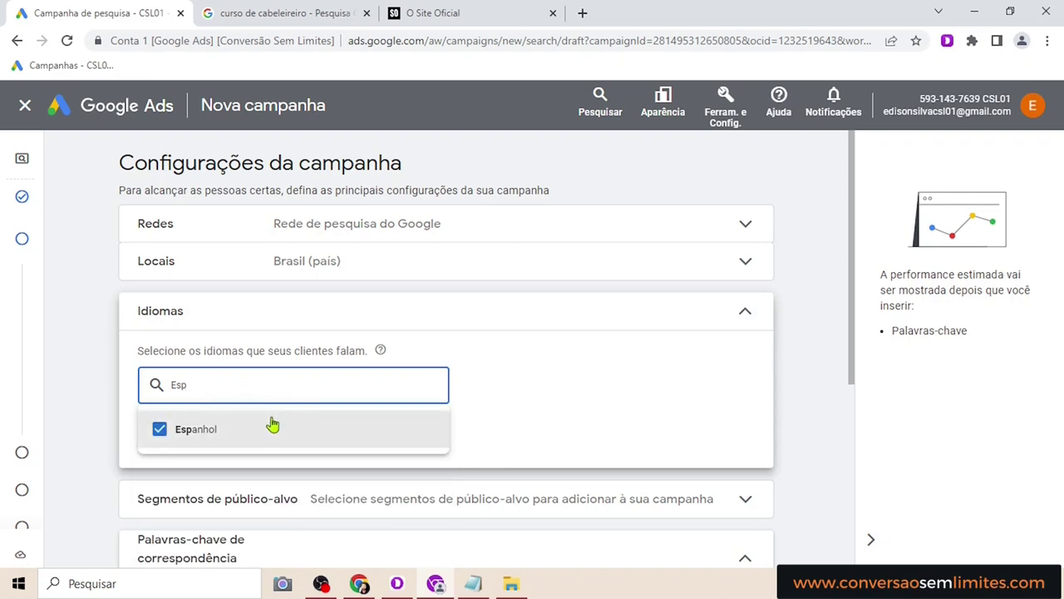
click(597, 422)
click(221, 385)
key(BackSpace)
key(BackSpace)
key(BackSpace)
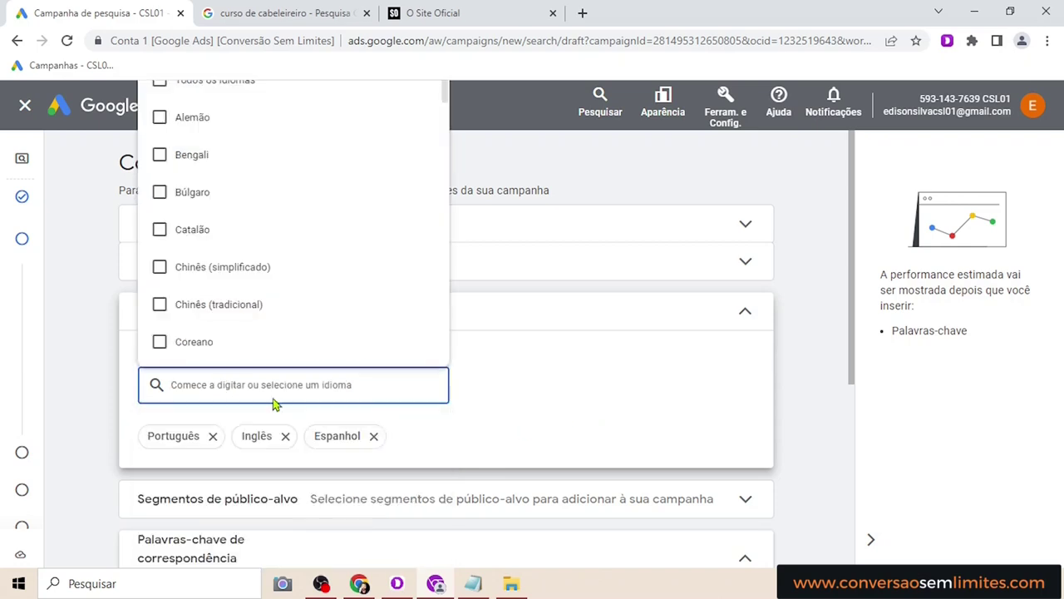
click(591, 411)
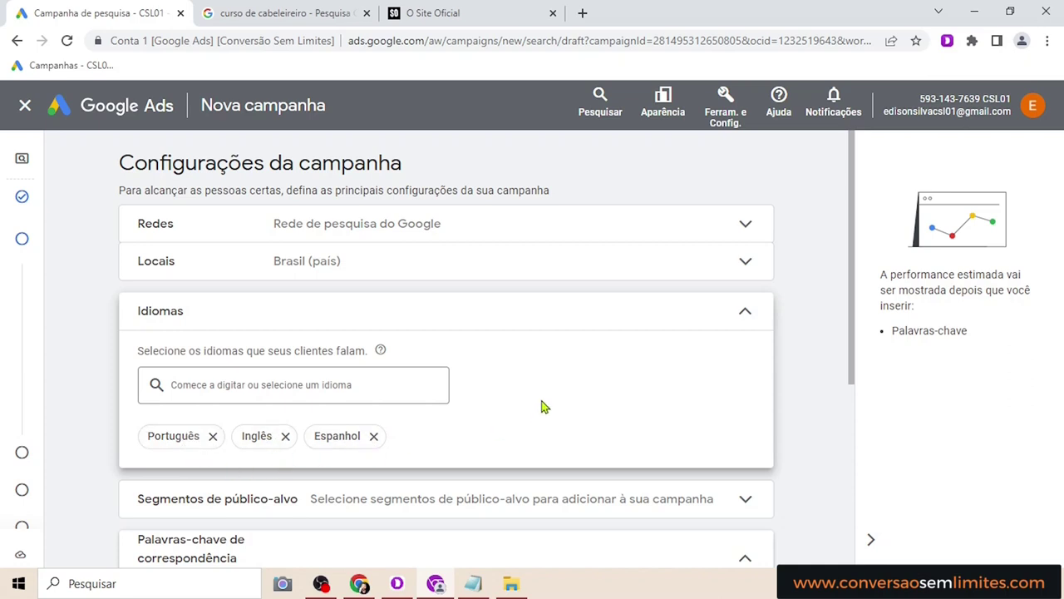
Collapse the Idiomas section and go to the Segmentos de público-alvo setting
scroll(543, 406, down, 1)
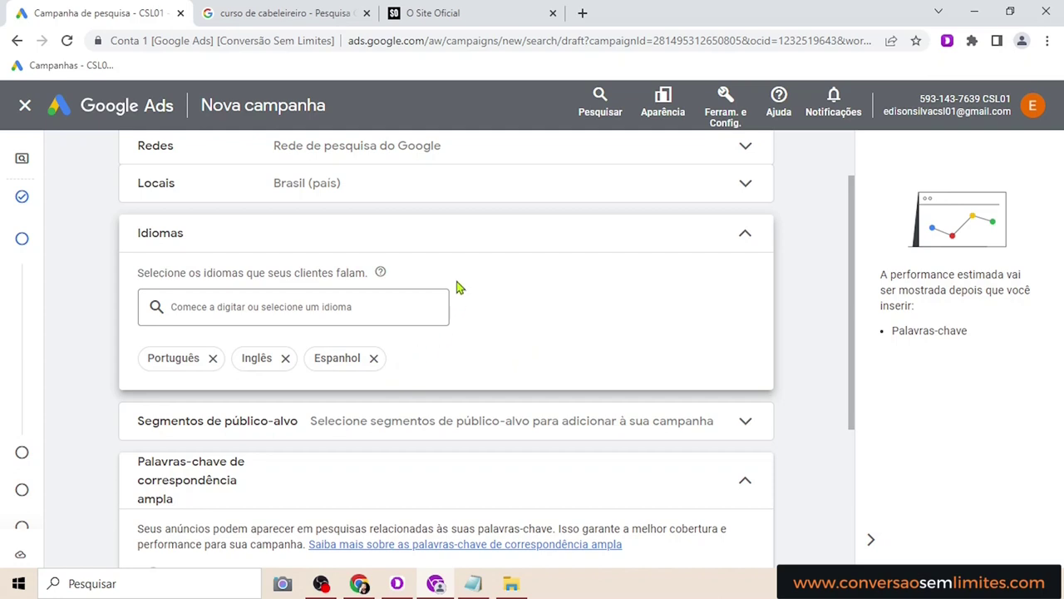
click(745, 239)
mouse_move(32, 270)
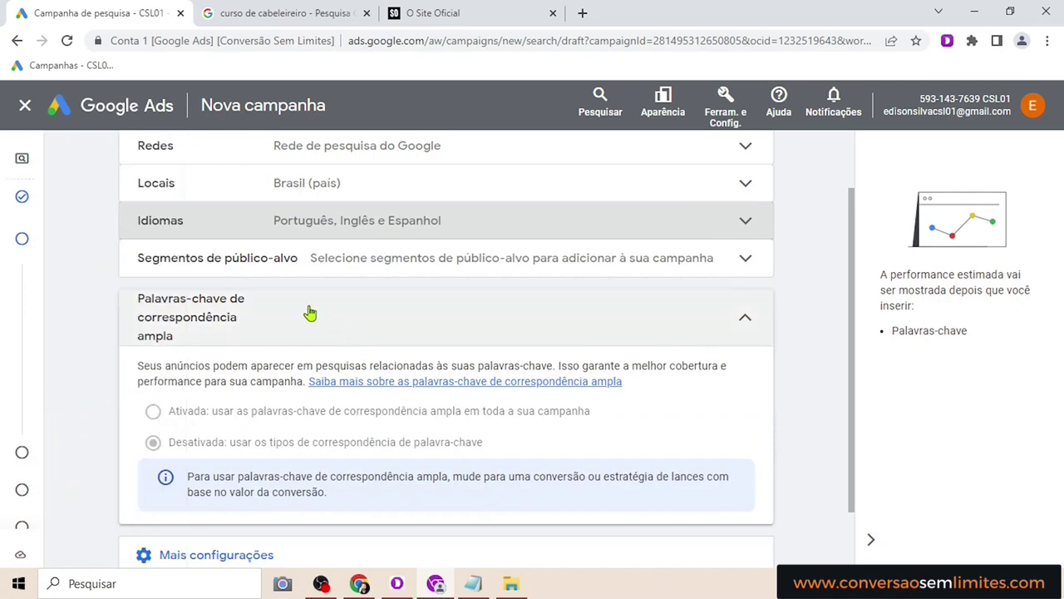
scroll(687, 307, up, 1)
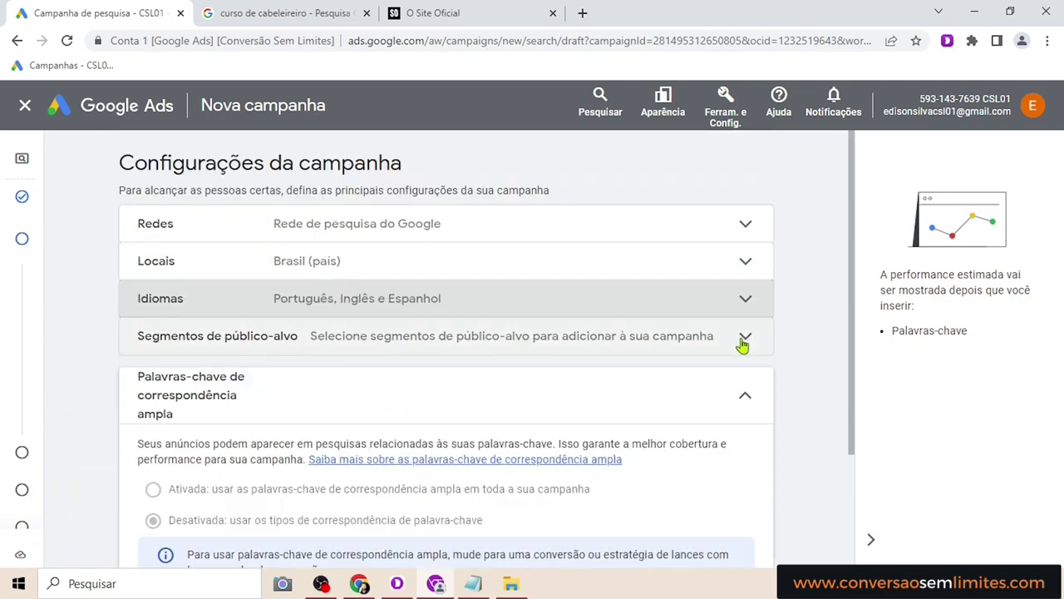
Expand the Segmentos de público-alvo section and search the audience segments for "site"
mouse_move(22, 349)
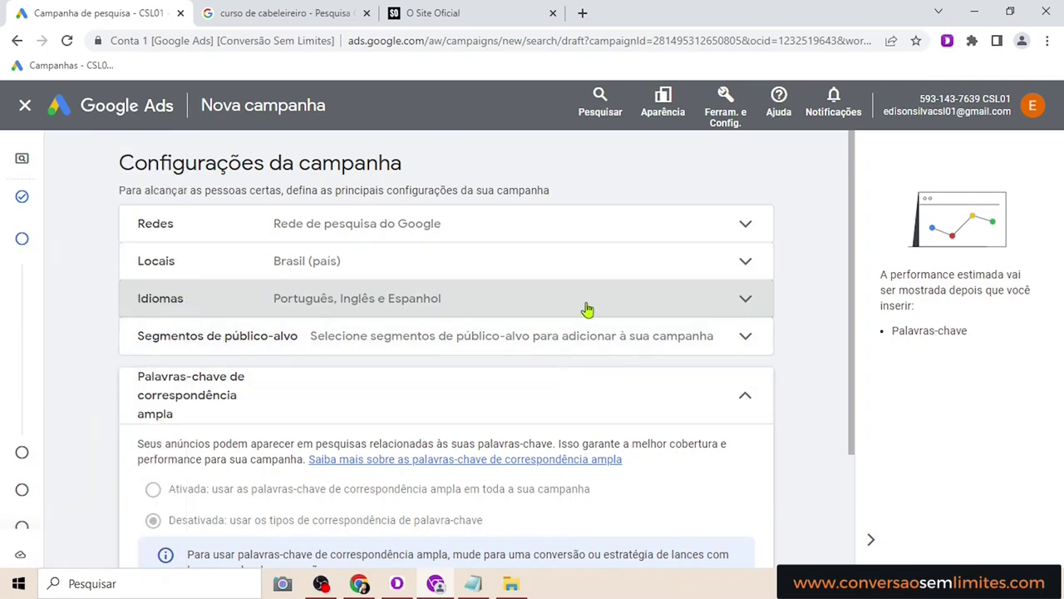
click(702, 341)
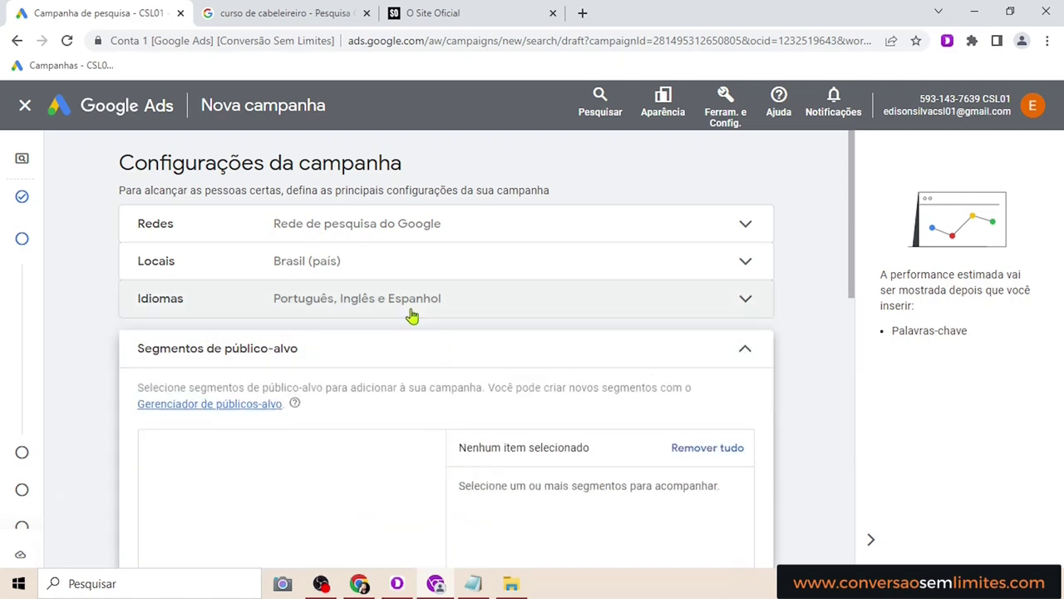
scroll(349, 308, down, 1)
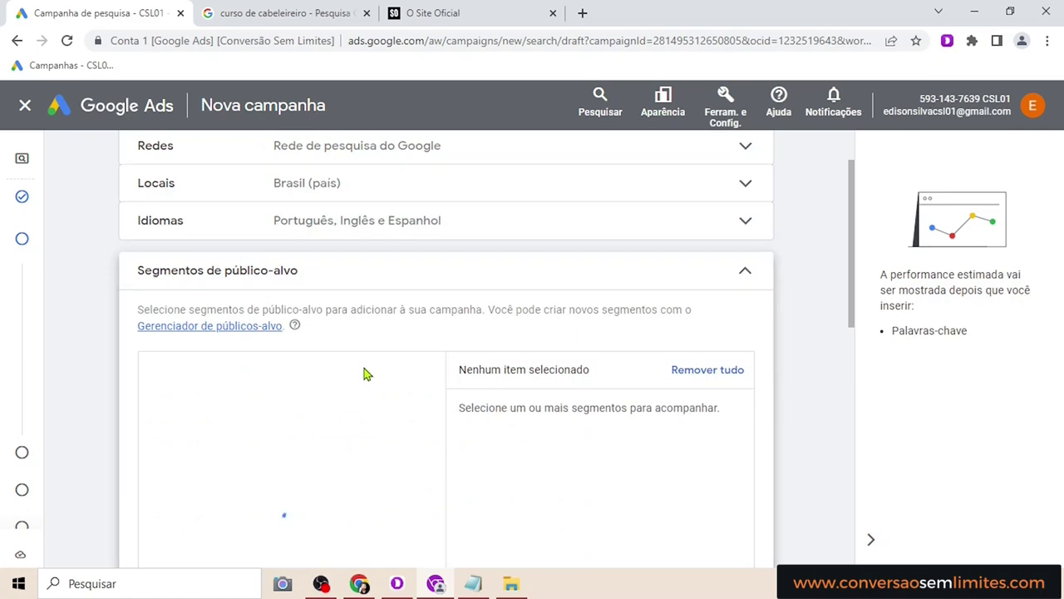
scroll(366, 389, down, 2)
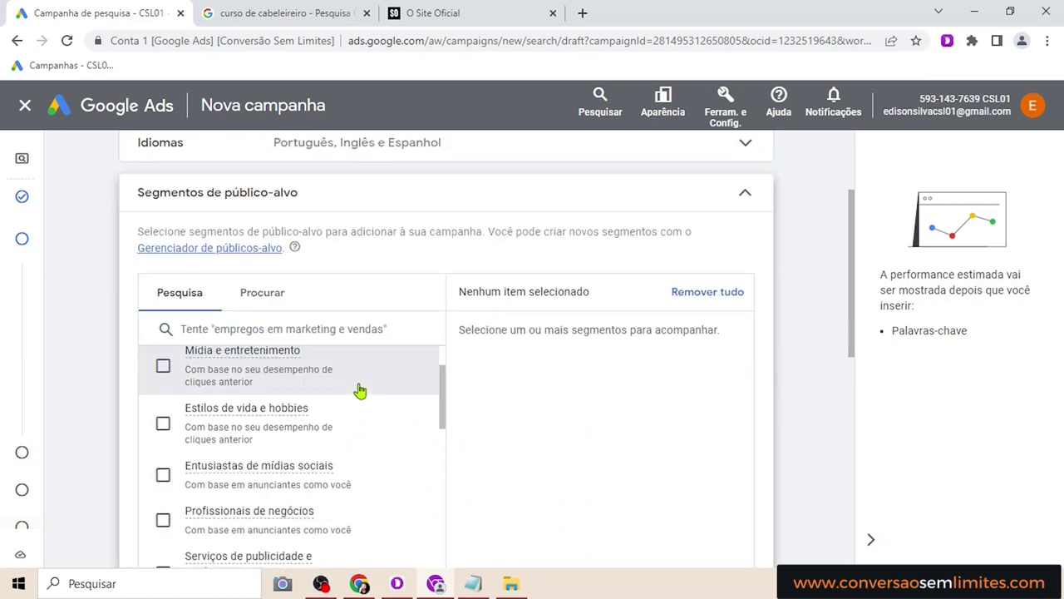
scroll(359, 391, up, 2)
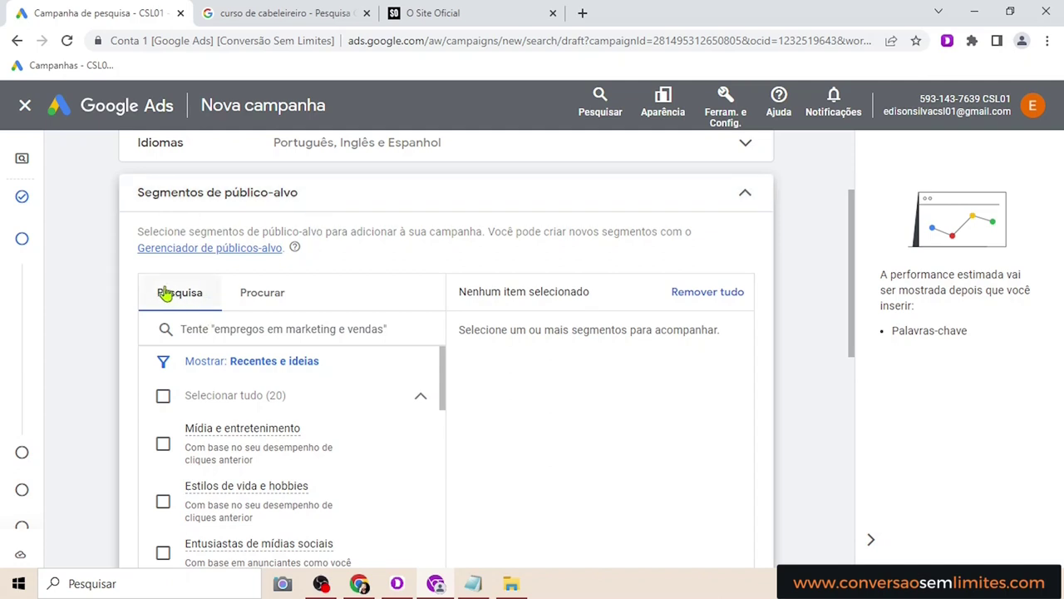
click(268, 329)
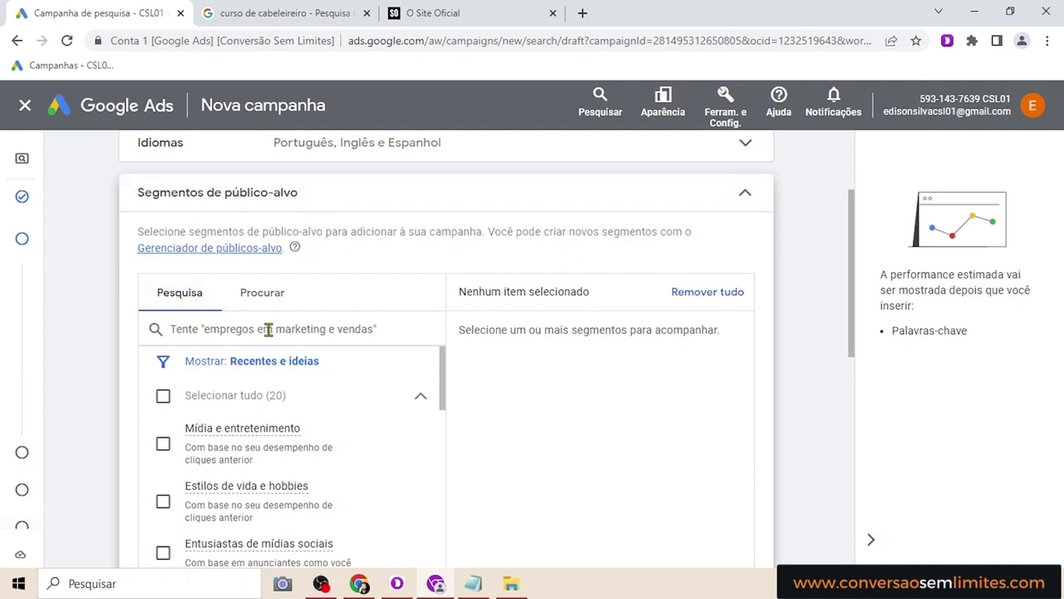
text(site)
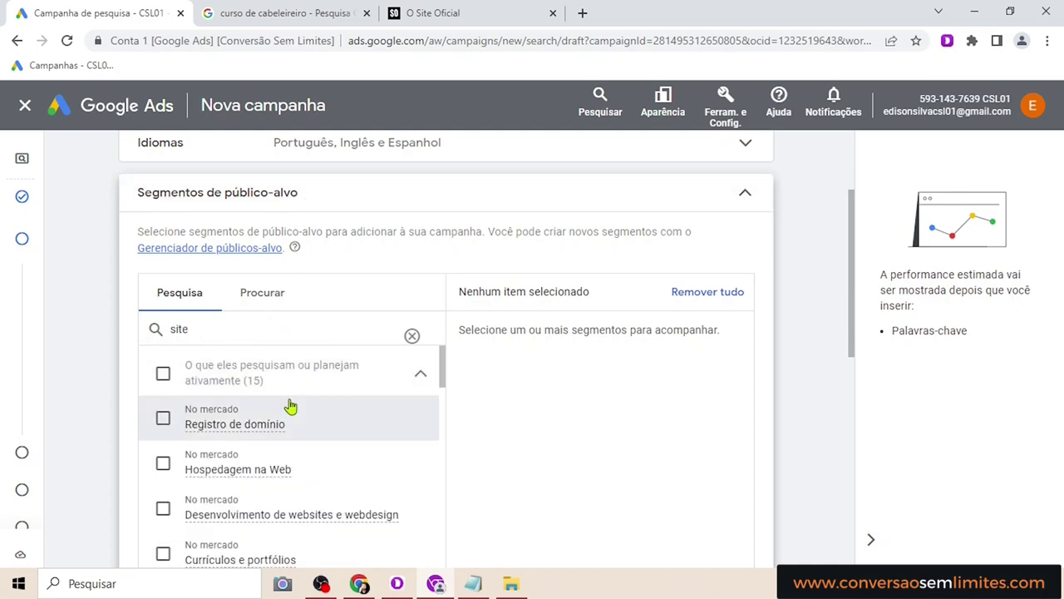
Examine the segments matching "site", especially the Blog Conversão Sem Limites website visitor lists and their durations
scroll(290, 406, down, 4)
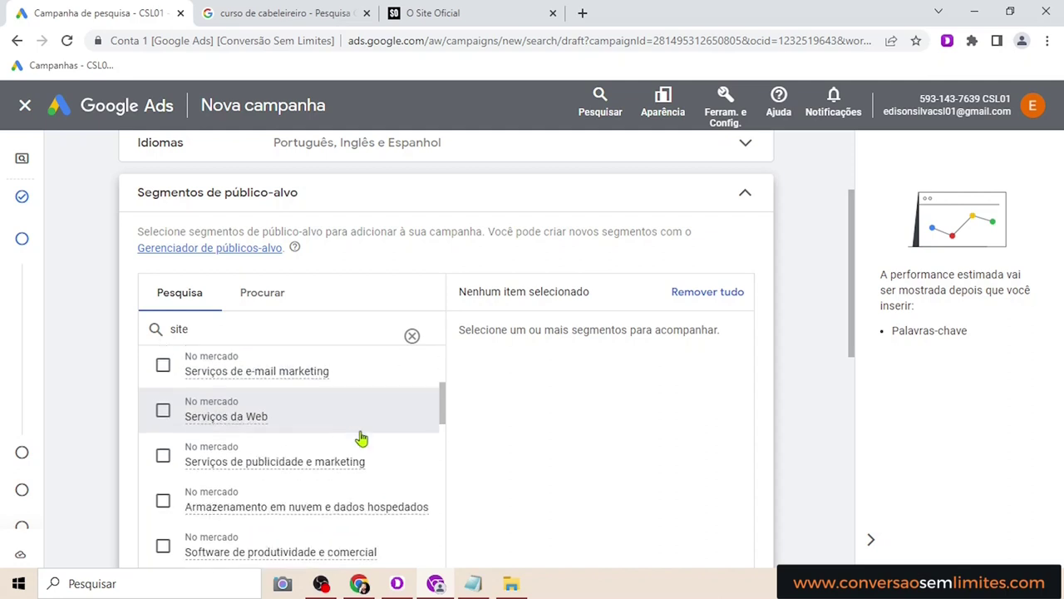
scroll(361, 439, down, 7)
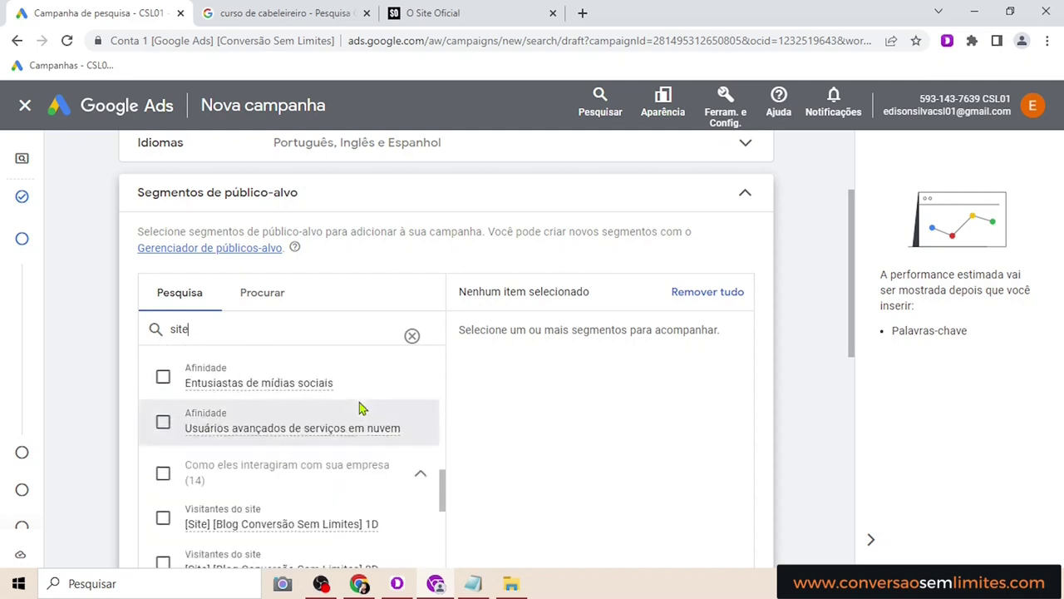
scroll(361, 409, down, 5)
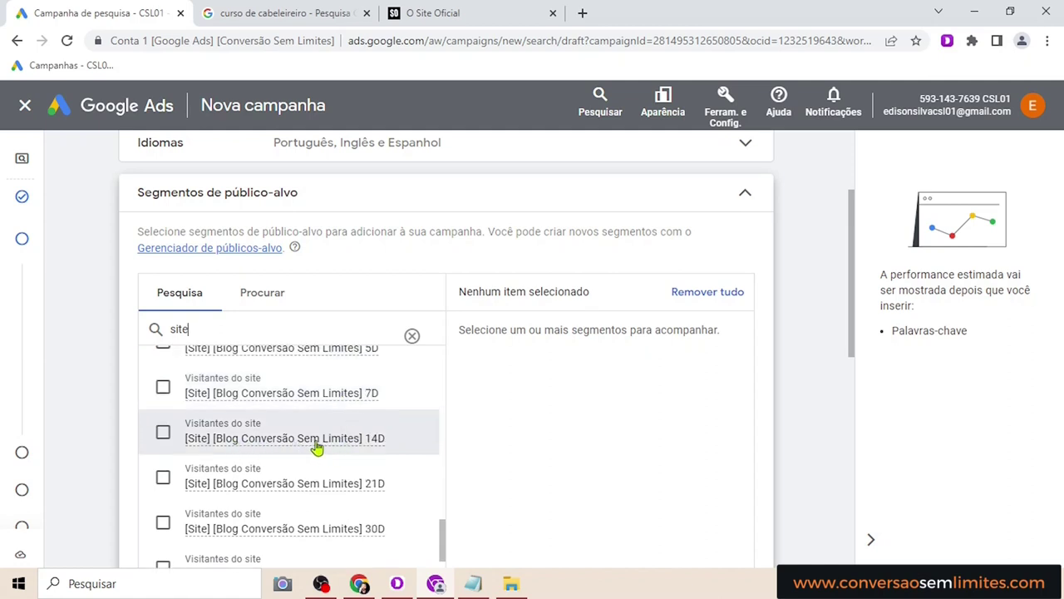
mouse_move(334, 447)
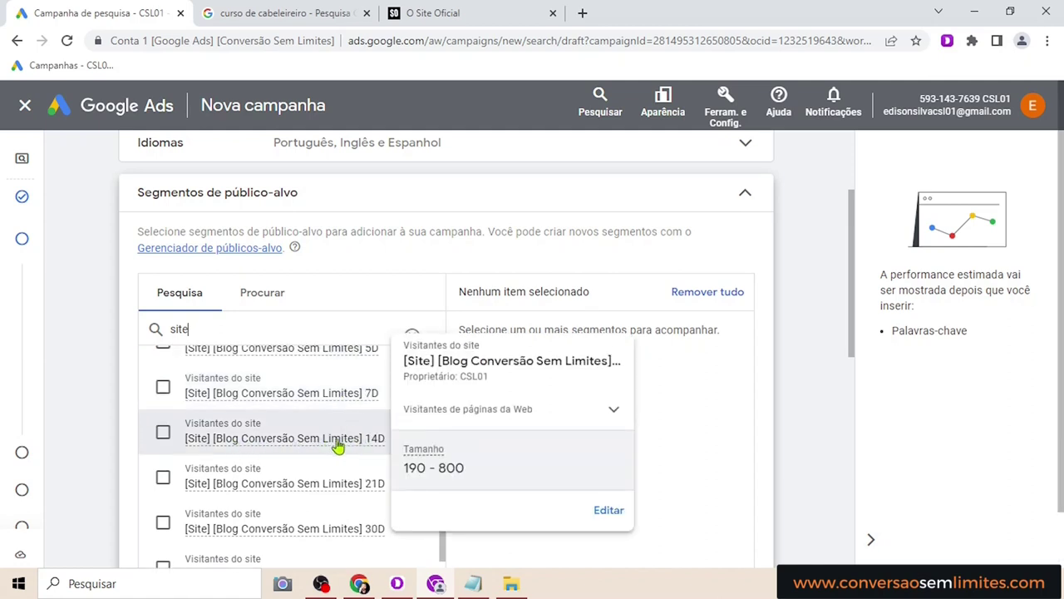
scroll(241, 441, down, 1)
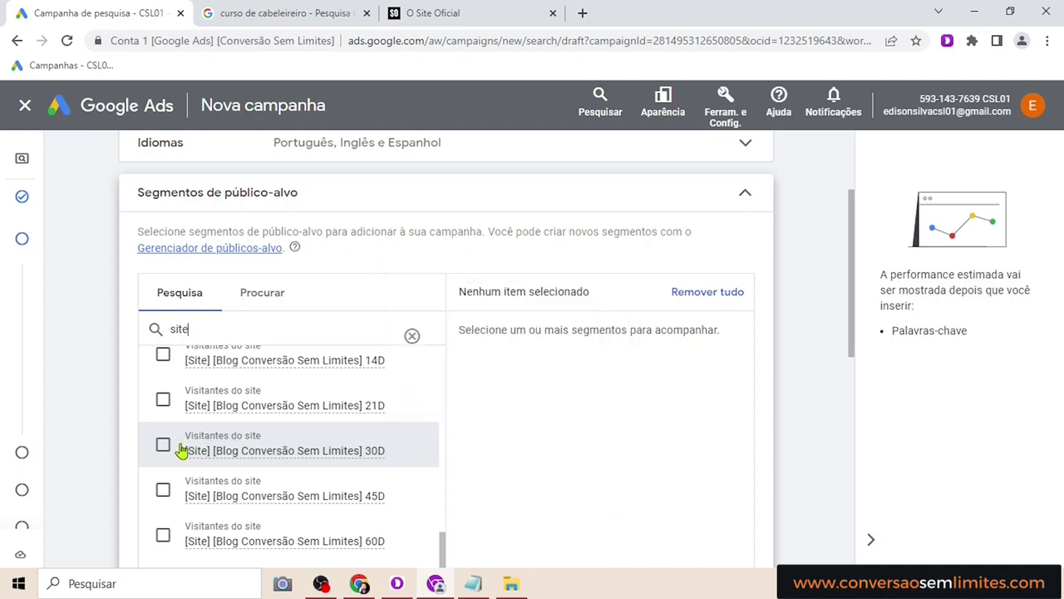
scroll(289, 451, down, 1)
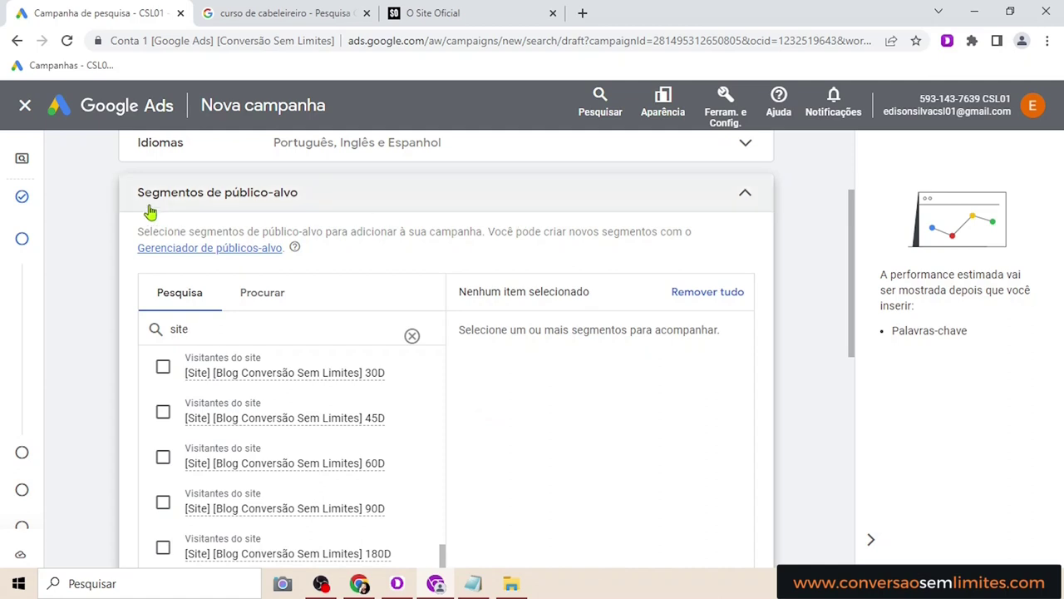
scroll(253, 401, down, 1)
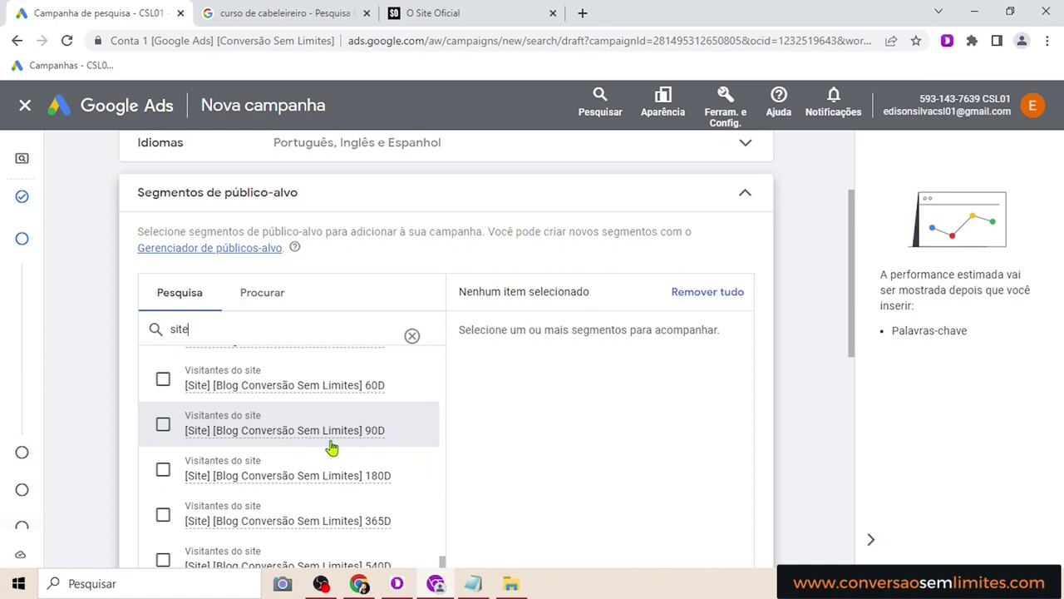
Add the [Site] [Blog Conversão Sem Limites] 90D visitor segment to the campaign and remove it again
click(162, 425)
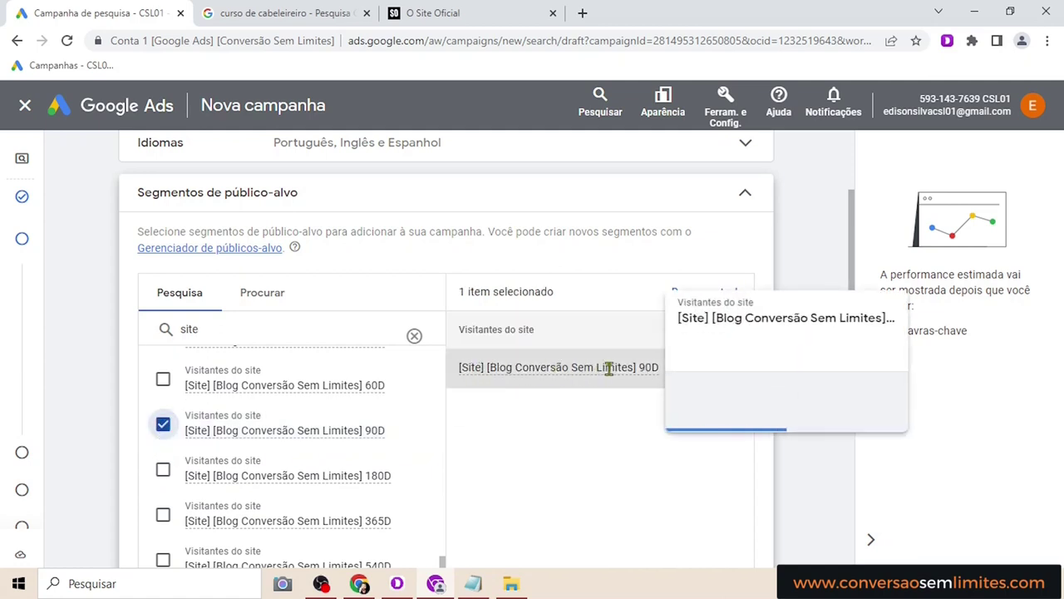
mouse_move(506, 372)
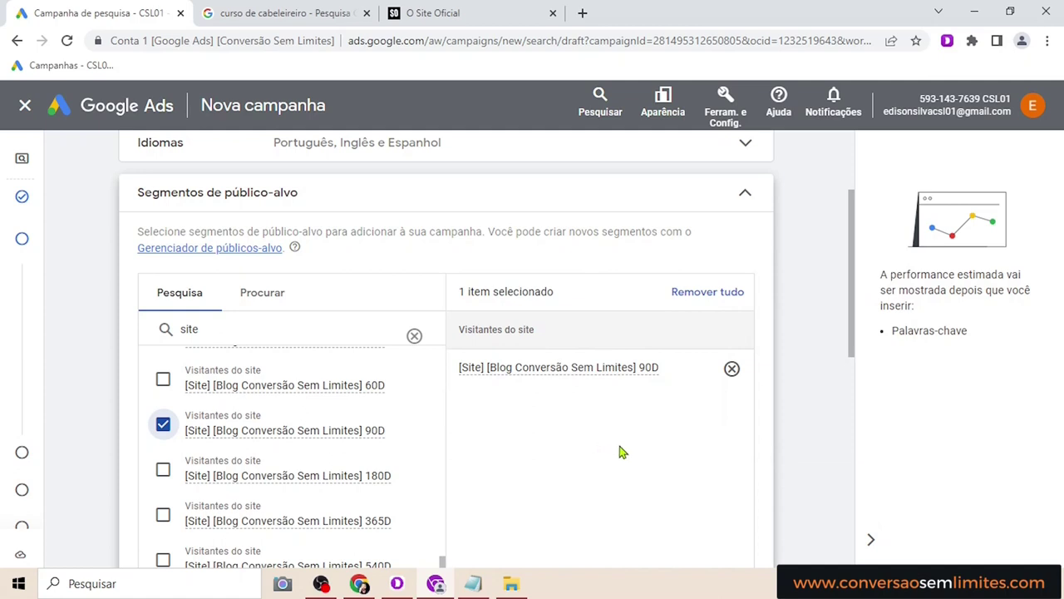
click(732, 369)
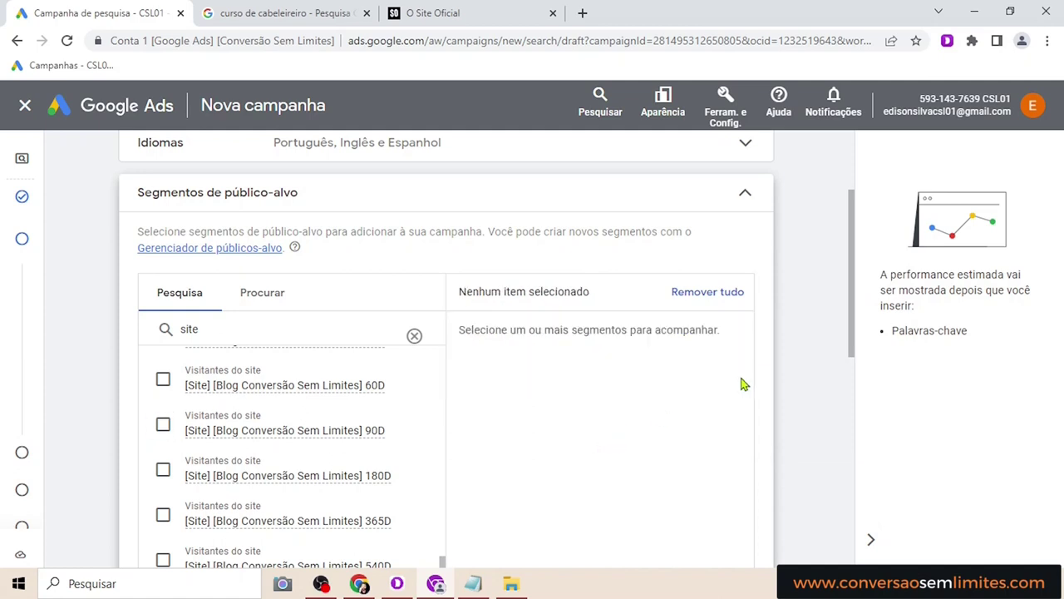
Review the "curso de cabeleireiro" query on the Google search page and return to the campaign draft
click(295, 10)
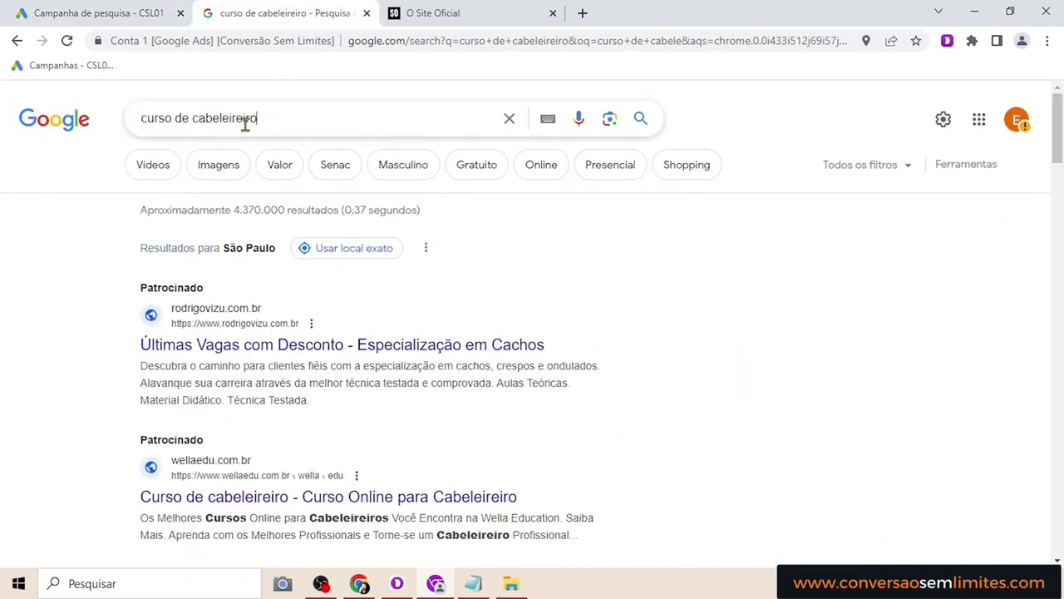
drag(253, 118, 125, 134)
click(119, 11)
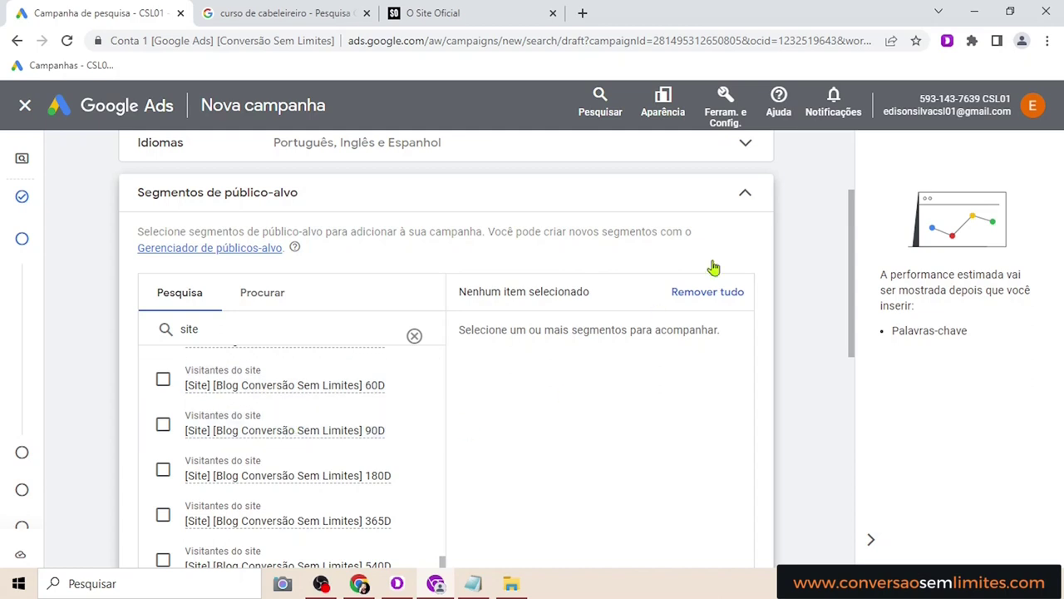
Collapse the Segmentos de público-alvo and Palavras-chave de correspondência ampla sections
click(743, 198)
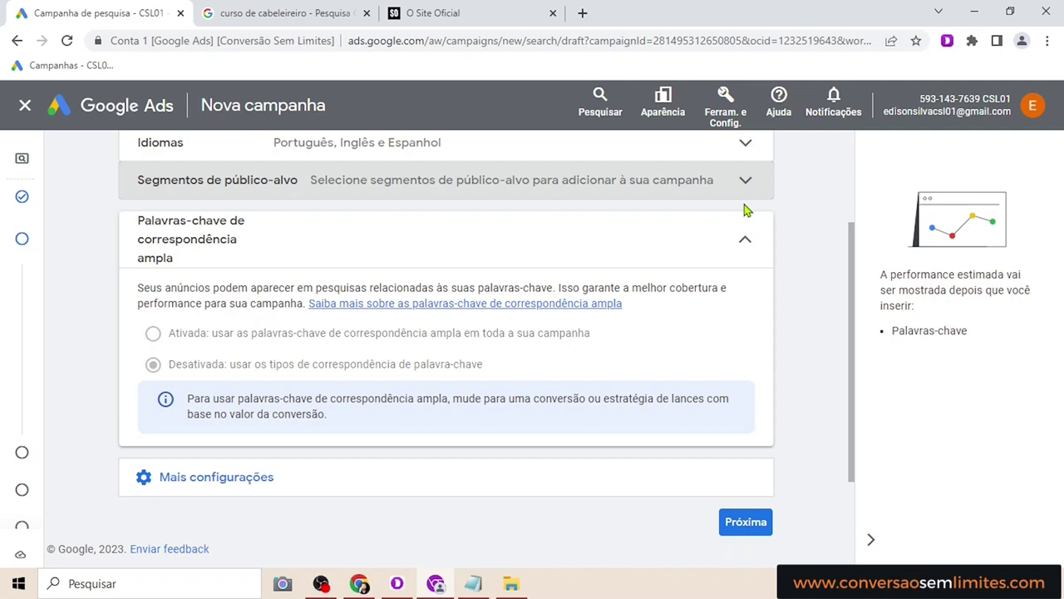
click(744, 238)
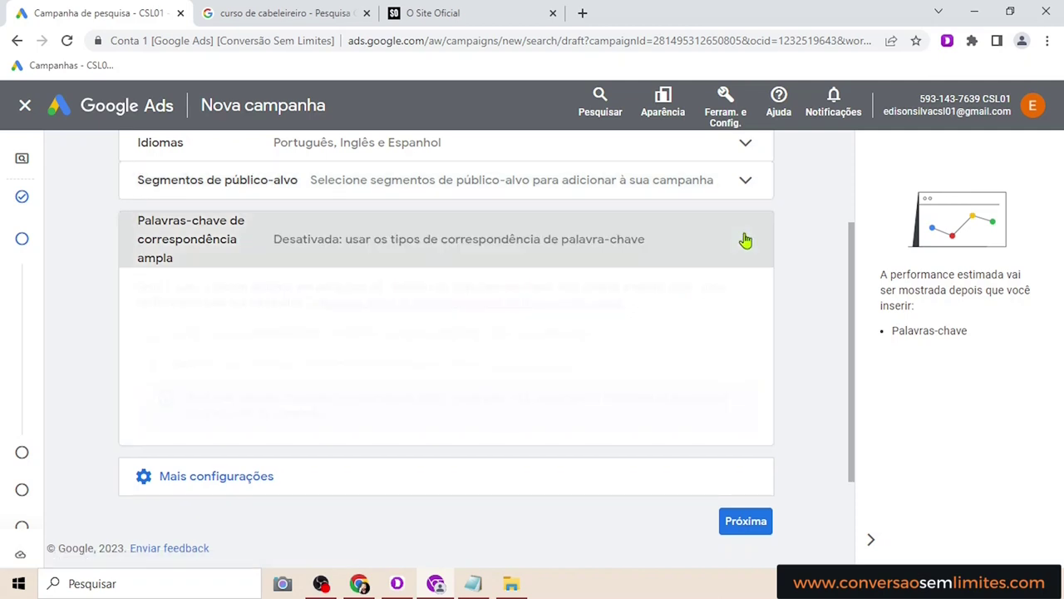
mouse_move(28, 302)
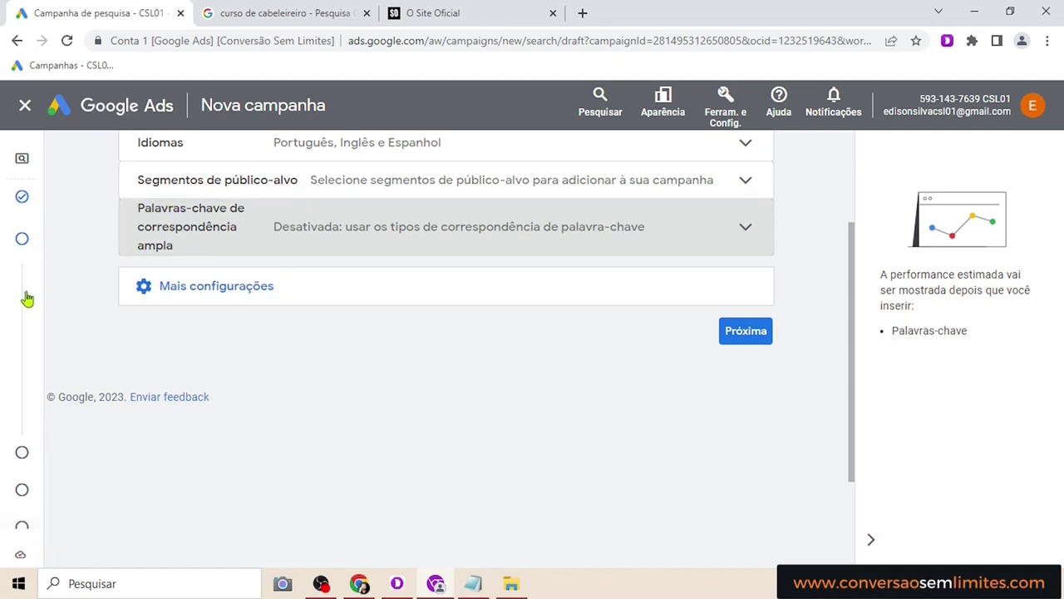
mouse_move(28, 354)
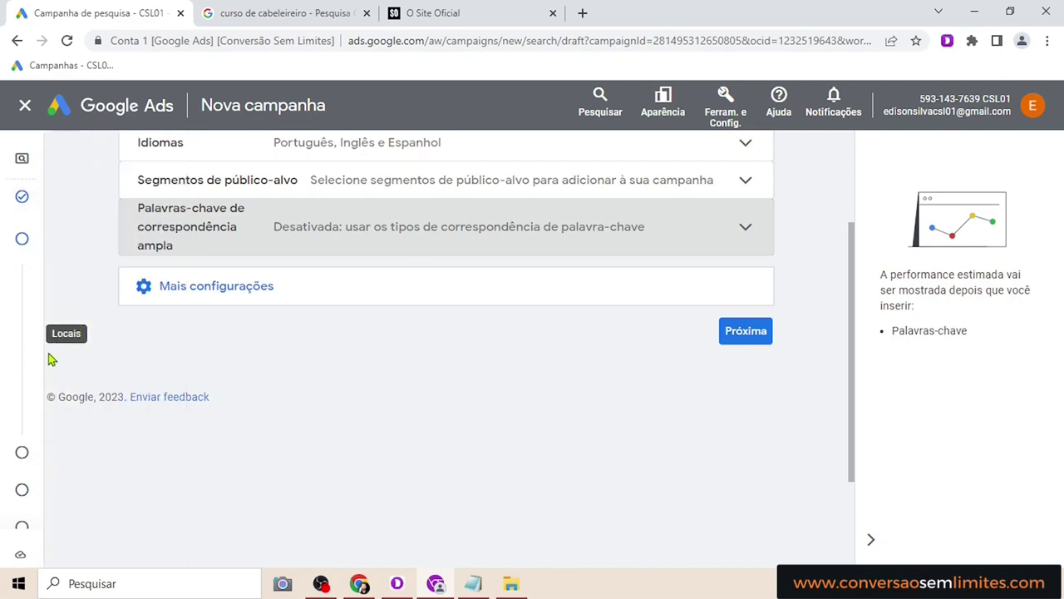
Expand the additional campaign settings, set the end date to 31 de julho de 2023 and collapse the dates section
scroll(344, 347, up, 1)
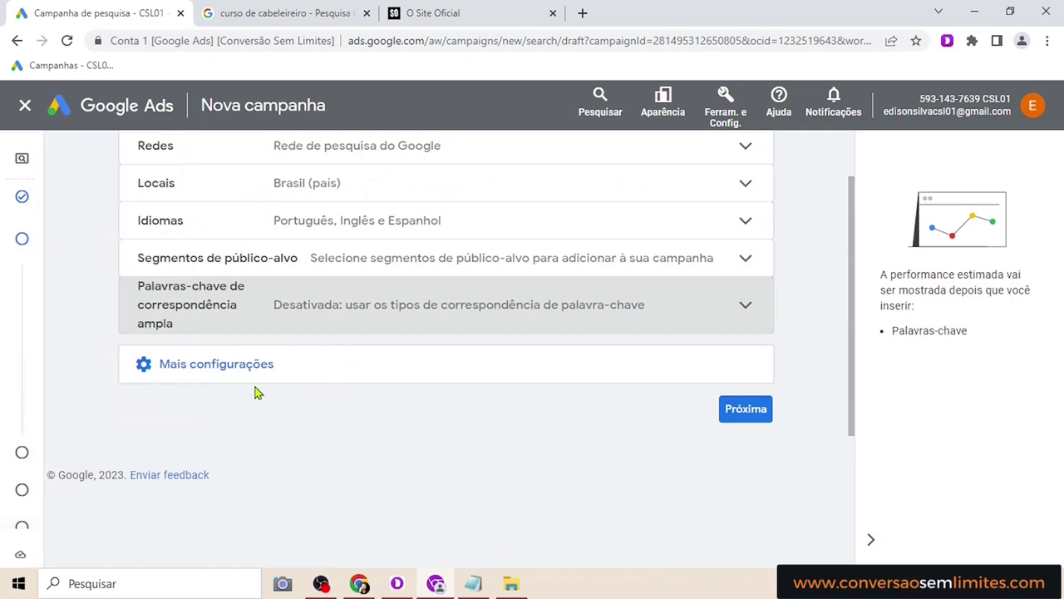
scroll(300, 406, up, 1)
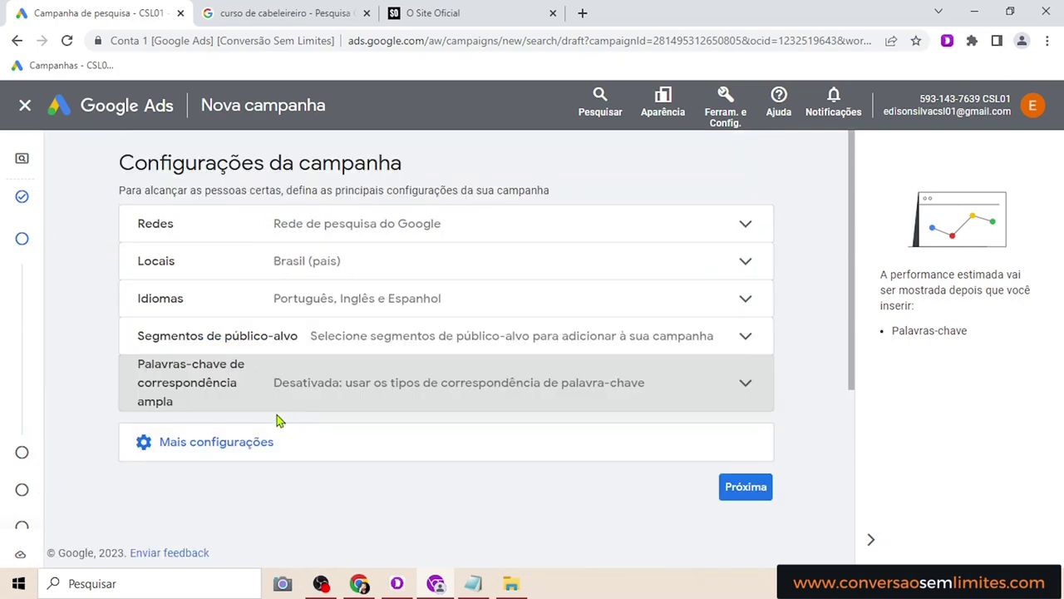
click(253, 453)
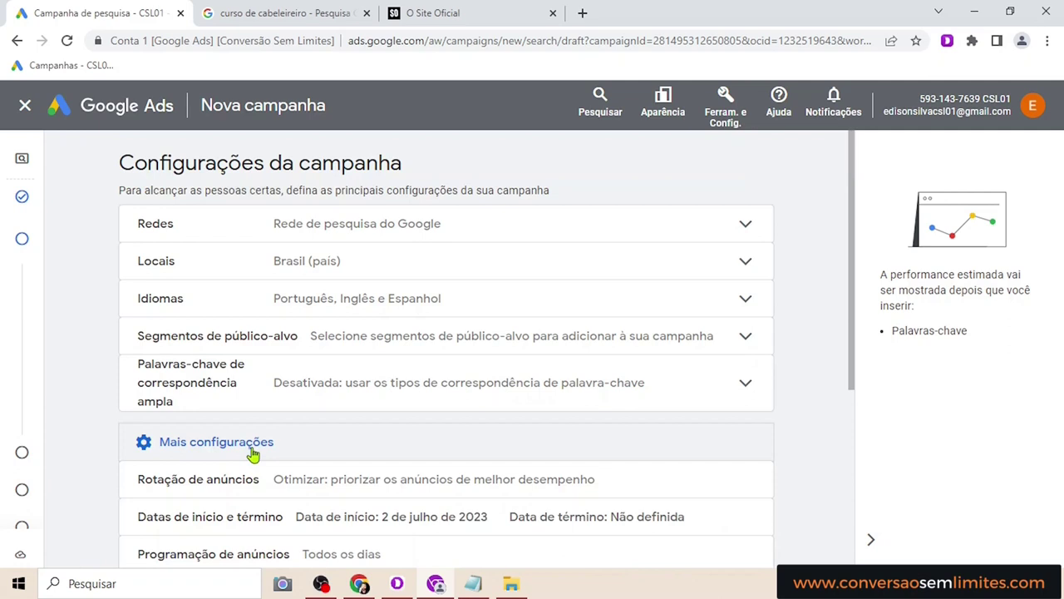
scroll(252, 454, down, 1)
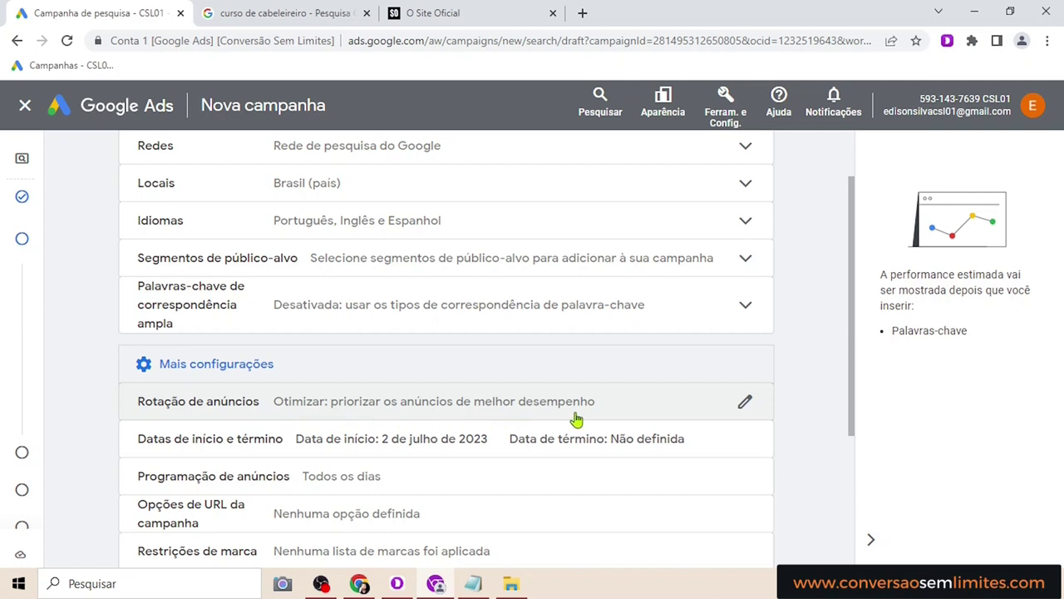
scroll(665, 399, down, 1)
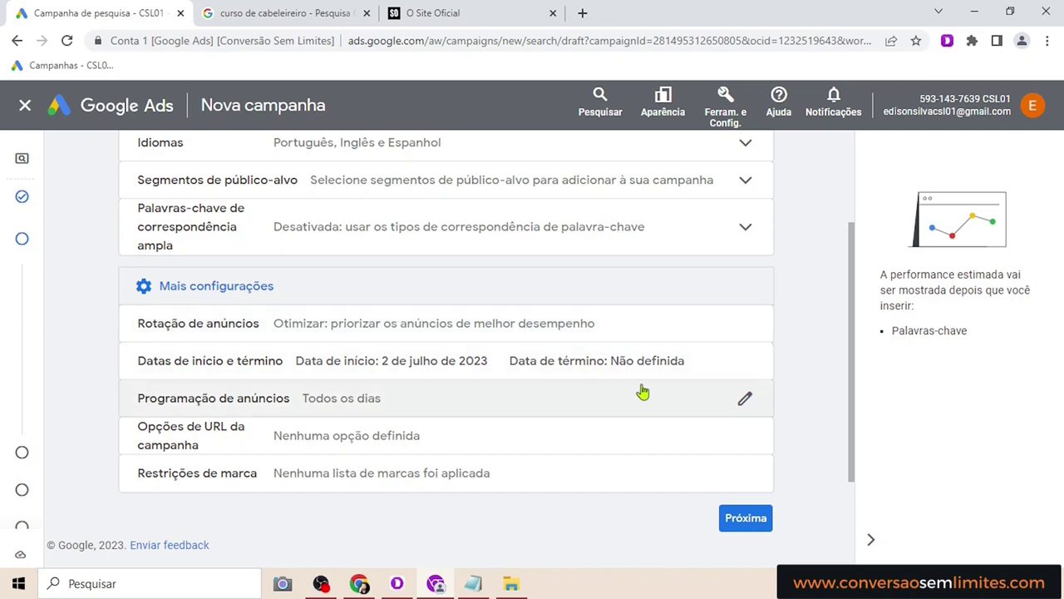
click(746, 361)
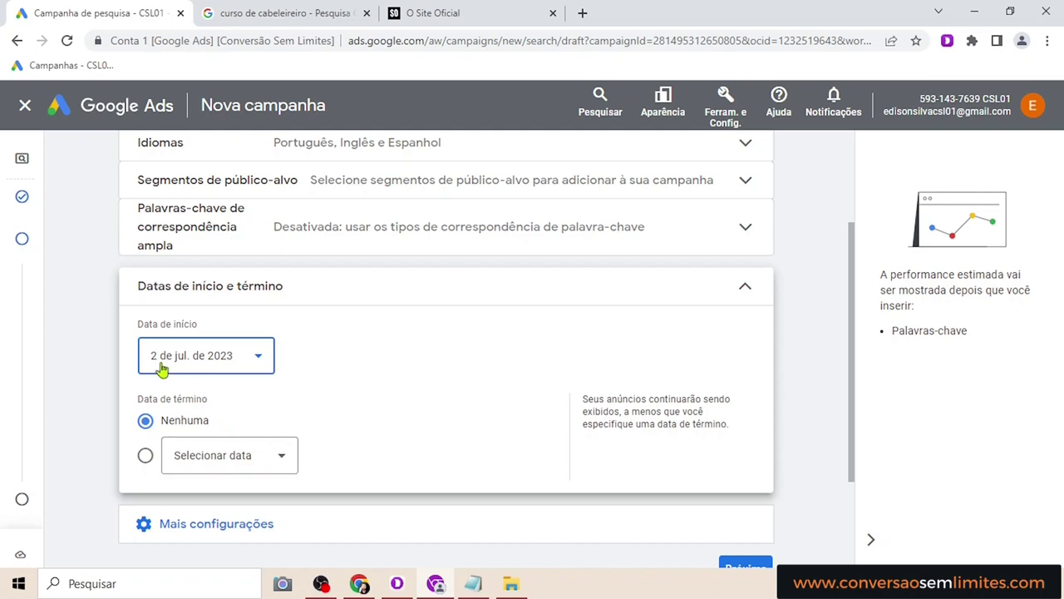
click(147, 457)
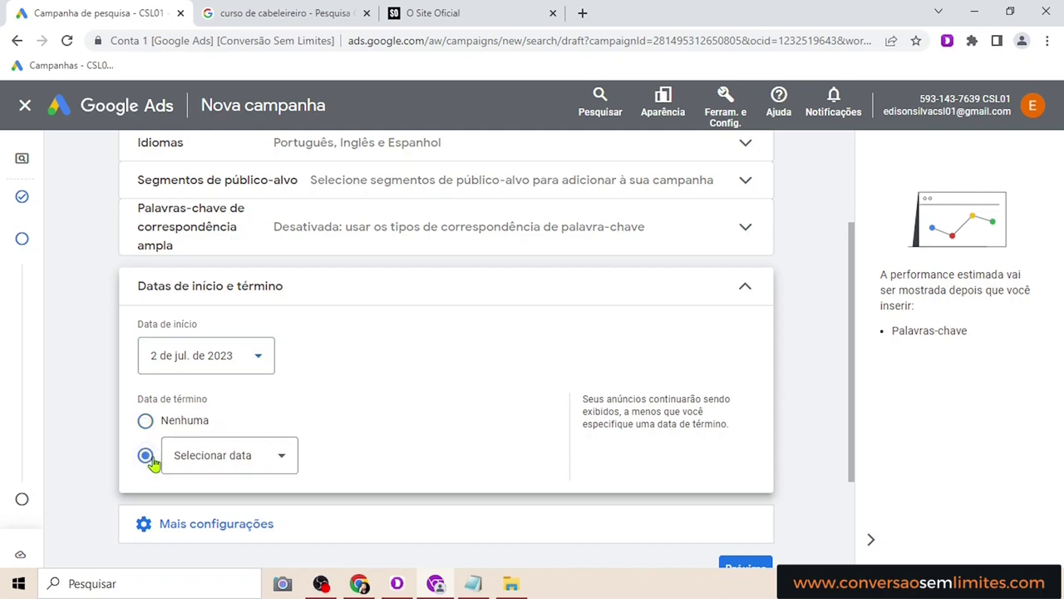
click(275, 463)
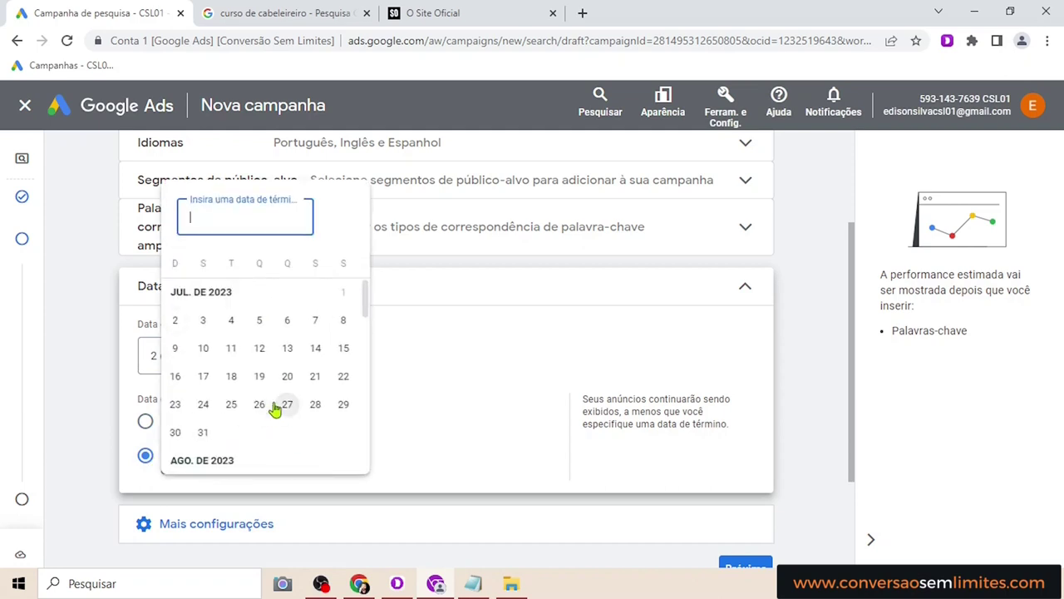
click(203, 434)
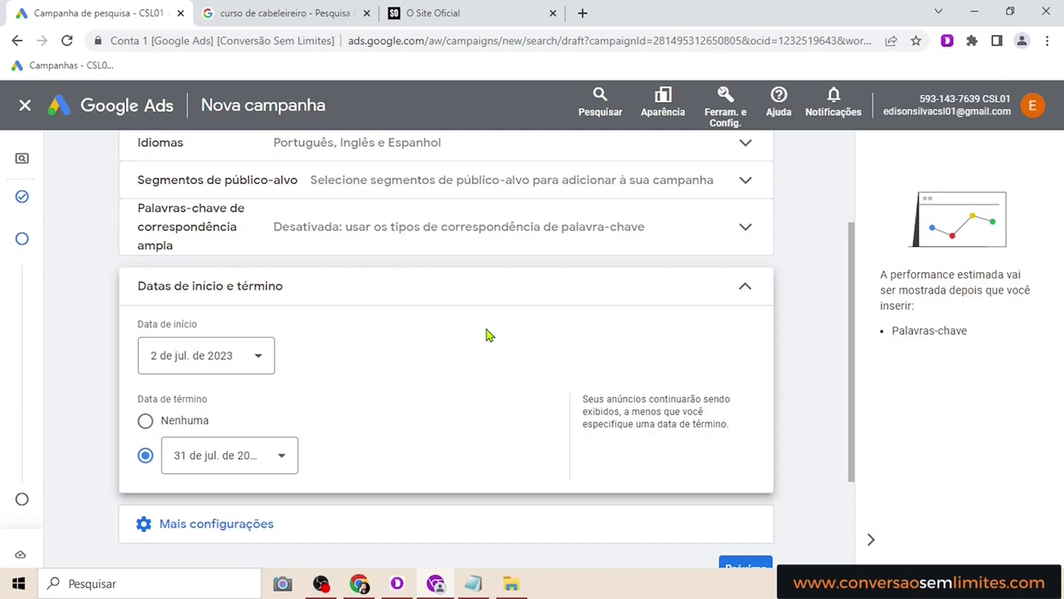
click(746, 290)
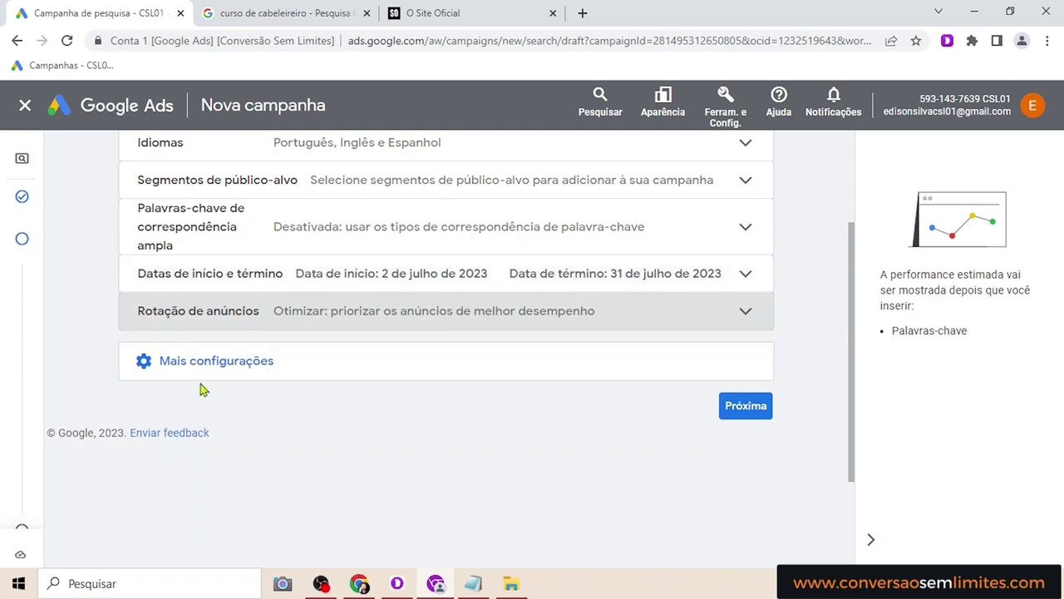
Expand the additional campaign settings, open Programação de anúncios for editing and add six more schedule rows
click(246, 366)
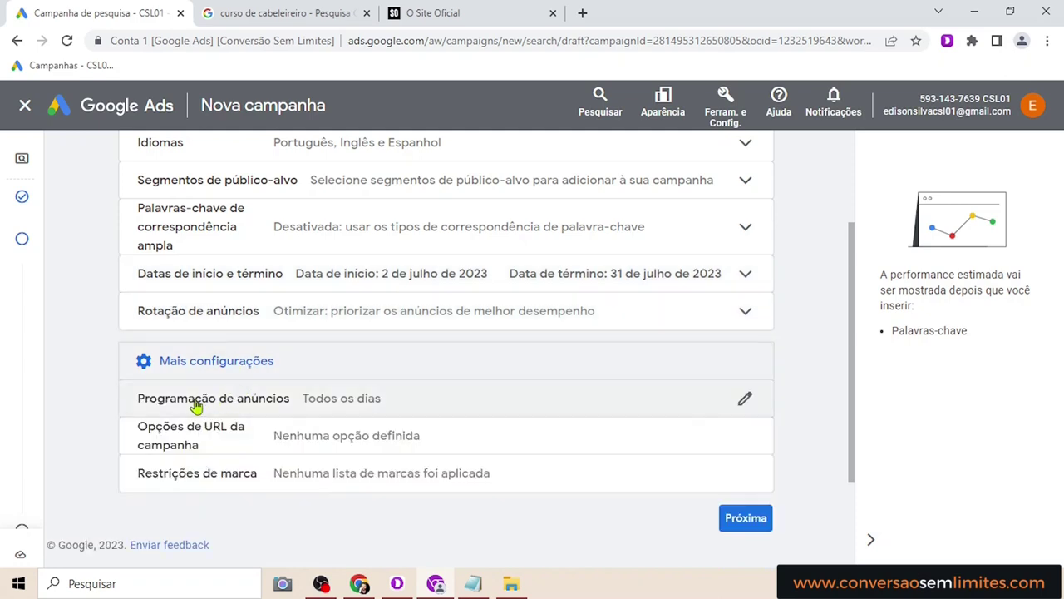
click(743, 403)
scroll(449, 366, down, 2)
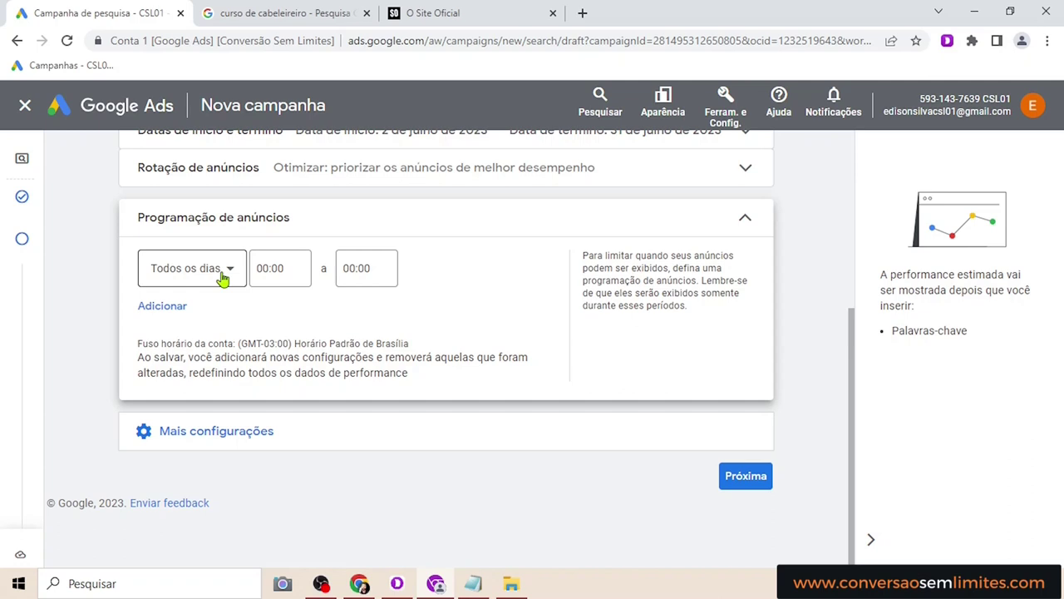
click(172, 309)
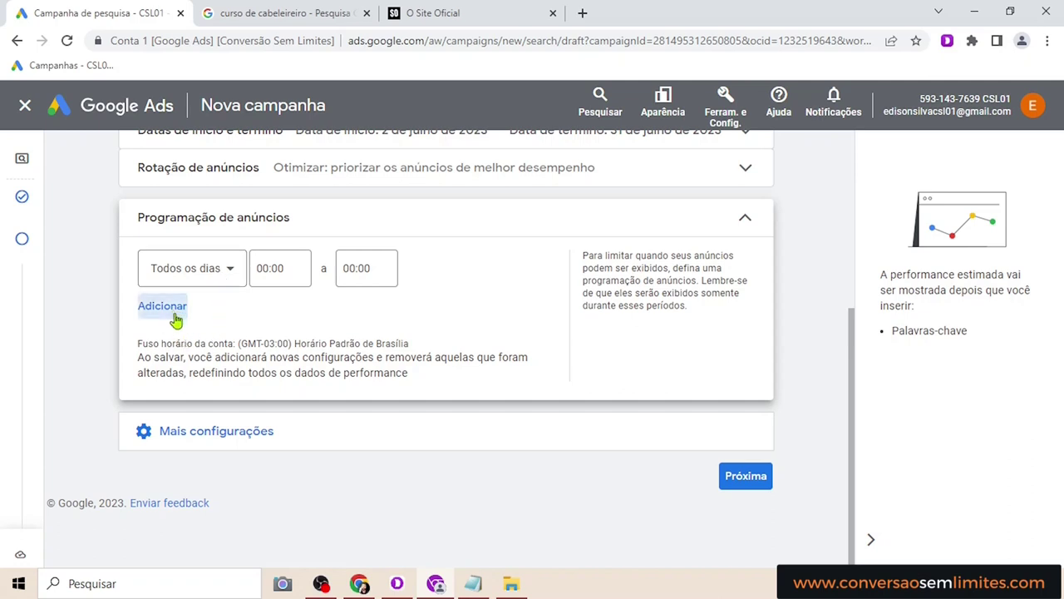
click(178, 357)
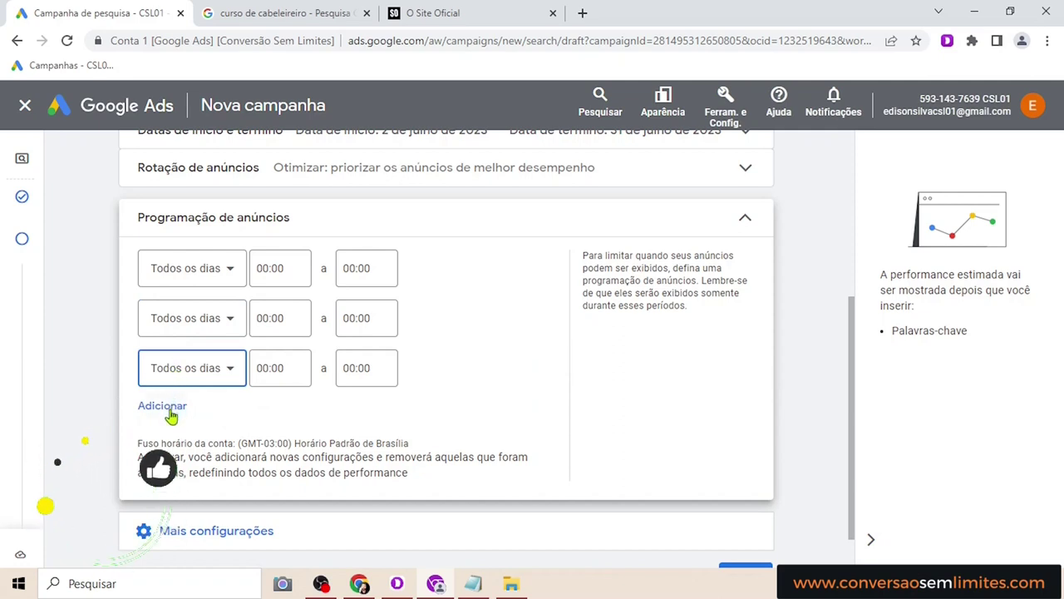
click(170, 414)
click(175, 456)
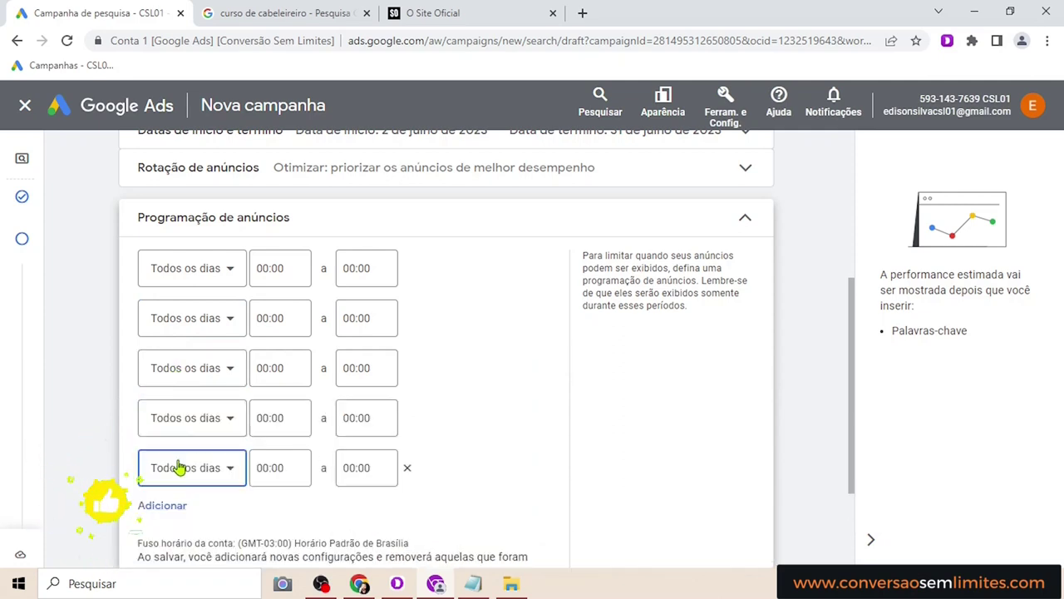
click(173, 506)
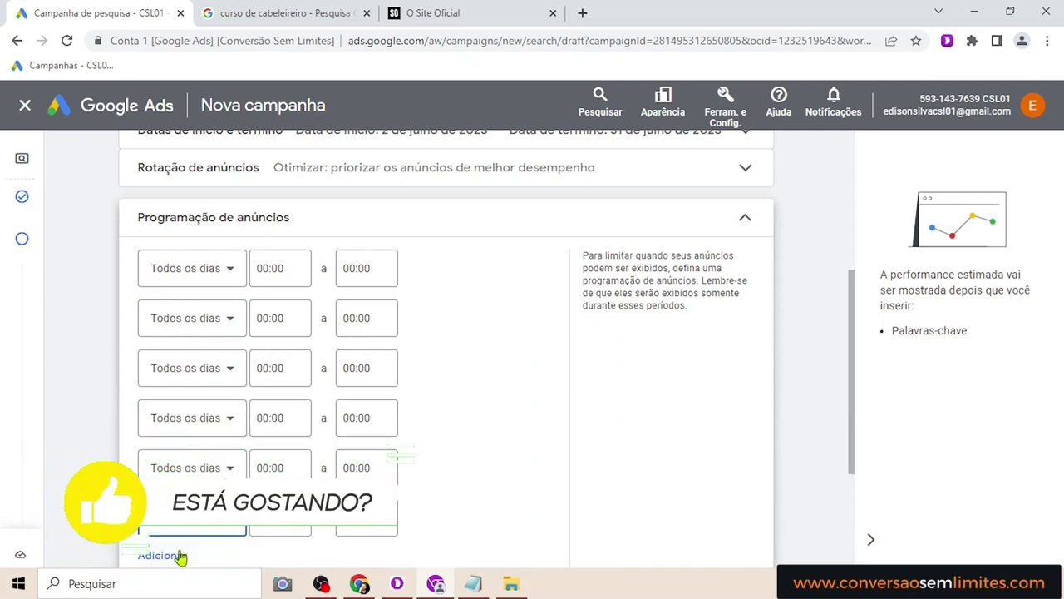
click(178, 554)
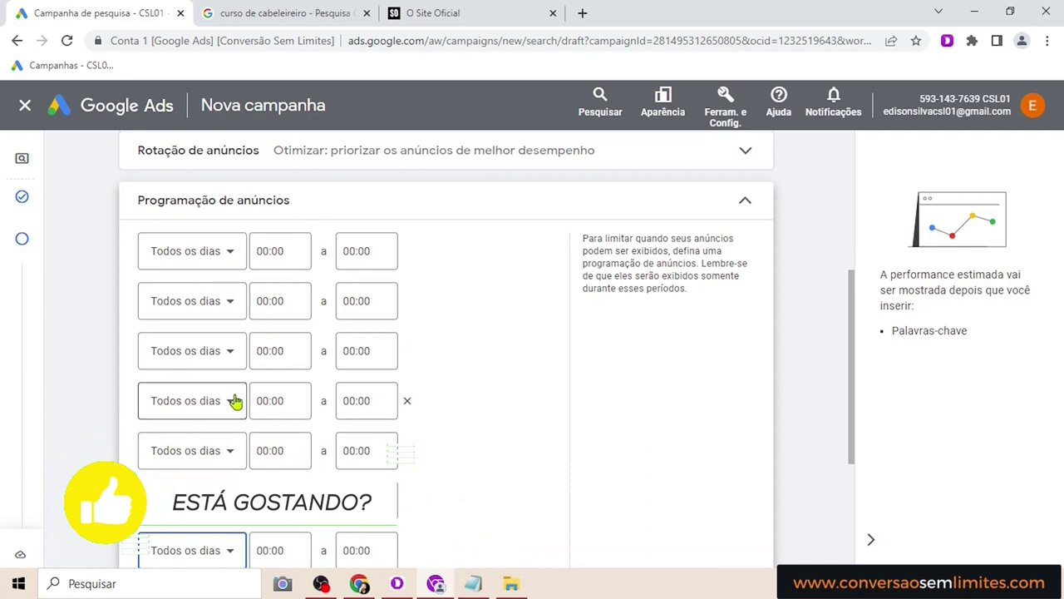
Set the first four ad schedule rows to Segundas-feiras, Terças-feiras, Quartas-feiras and Quintas-feiras
click(226, 250)
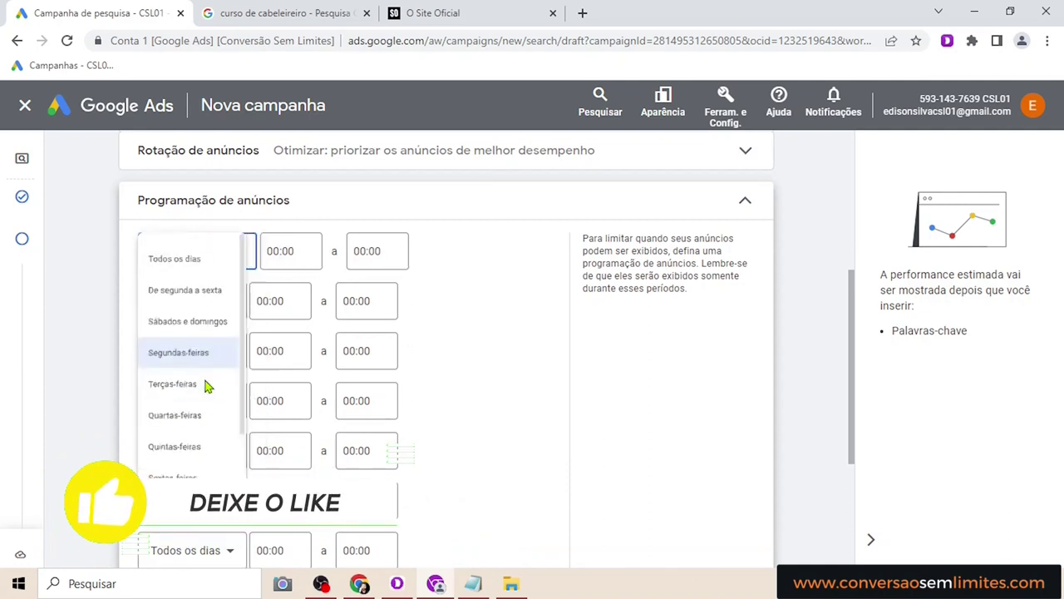
click(212, 358)
click(230, 304)
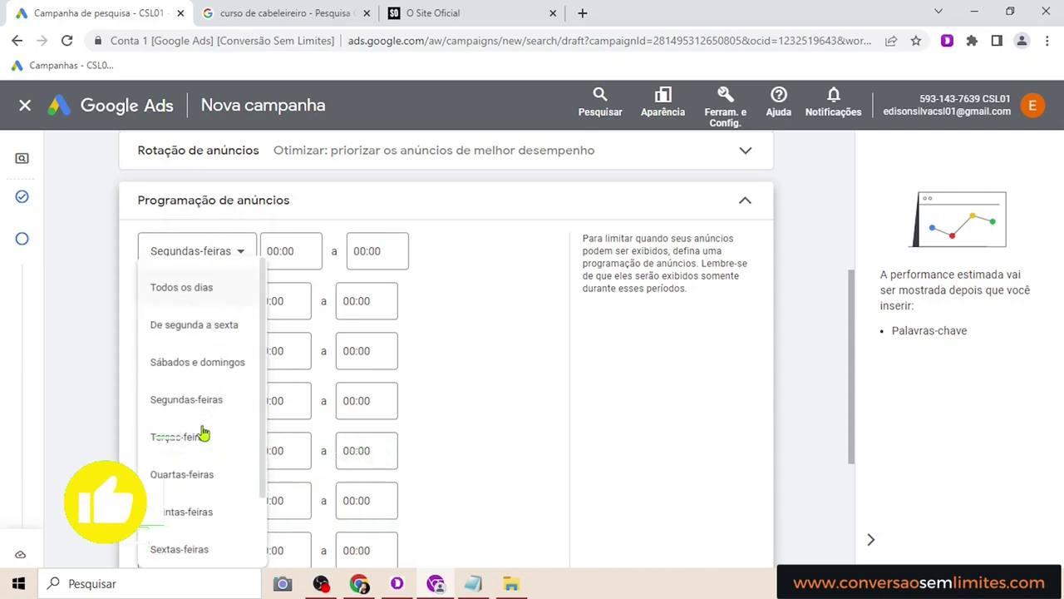
click(204, 435)
click(229, 359)
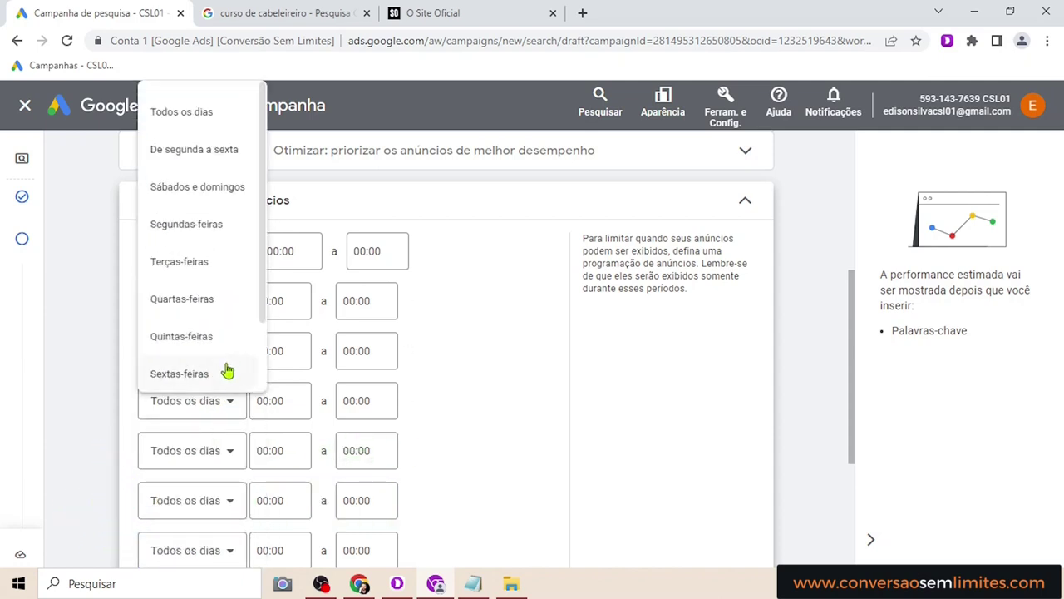
click(196, 301)
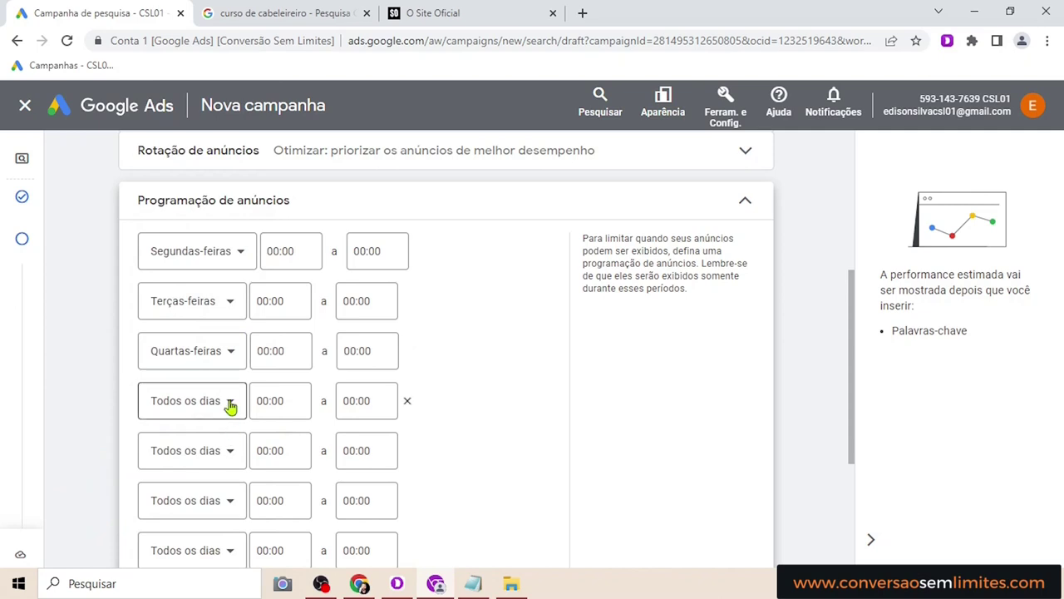
click(231, 405)
click(202, 369)
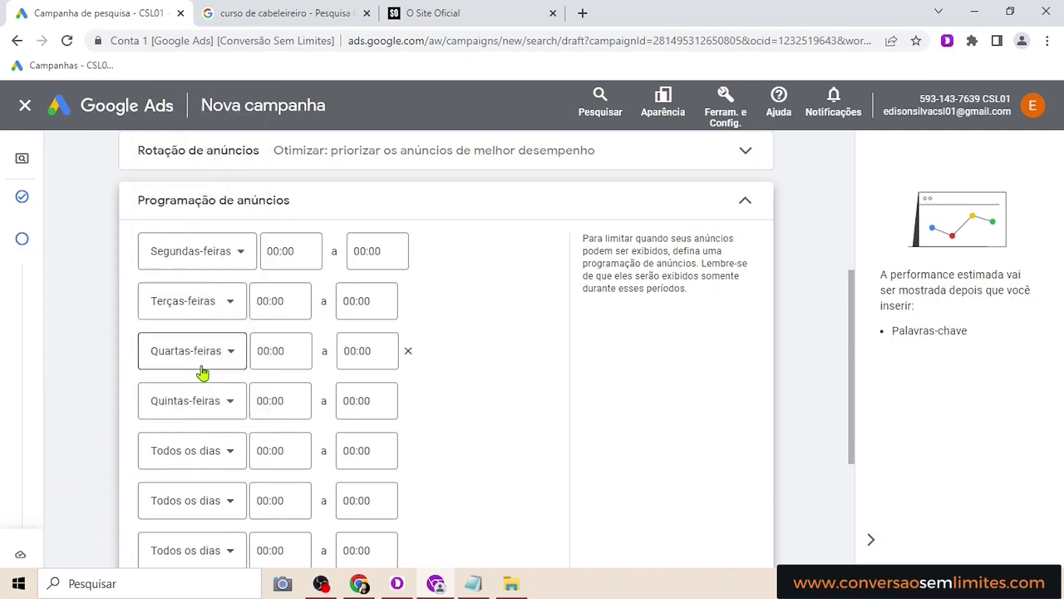
Set the last three ad schedule rows to Sextas-feiras, Sábados and Domingos
click(234, 449)
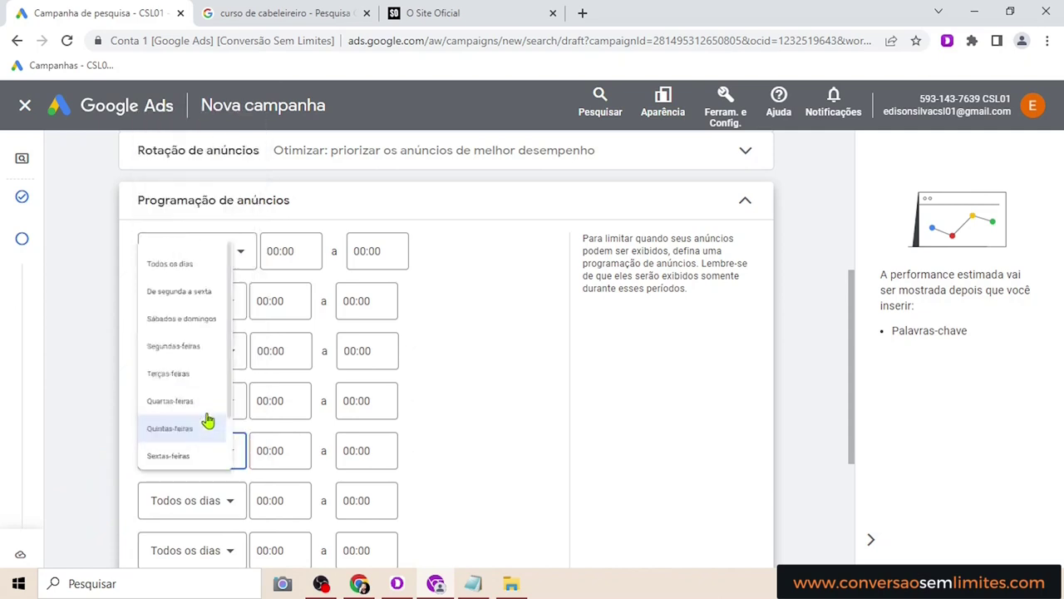
click(208, 422)
scroll(222, 441, down, 1)
click(236, 430)
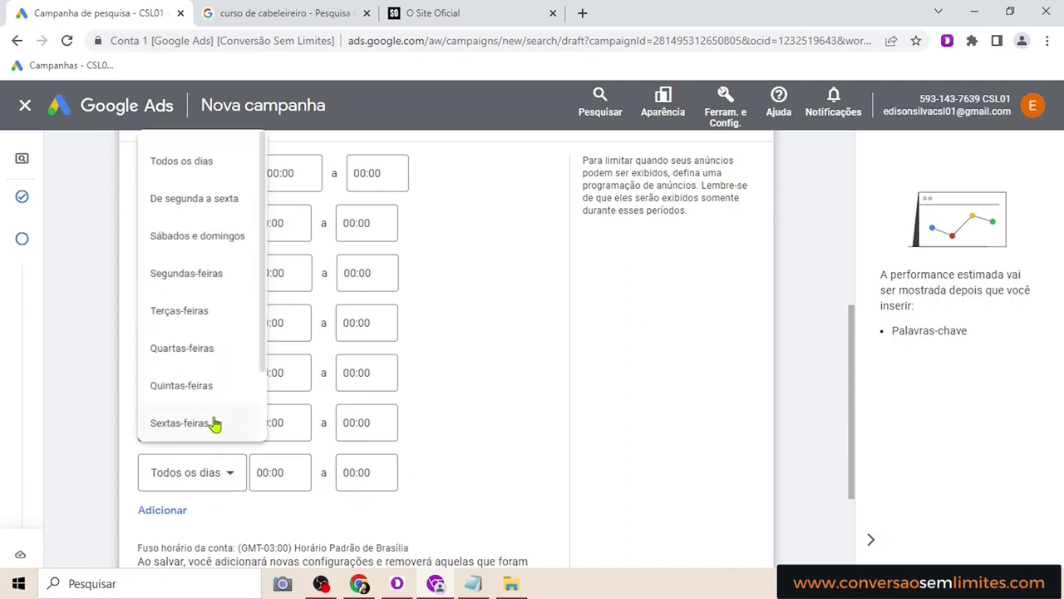
scroll(214, 424, down, 2)
click(190, 382)
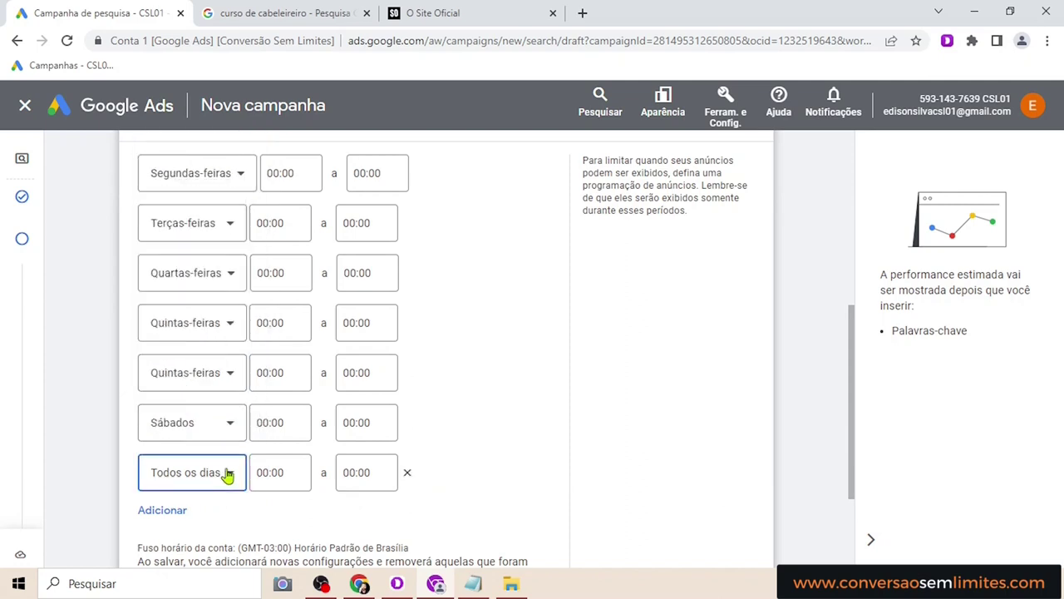
click(227, 474)
scroll(208, 416, down, 2)
click(199, 471)
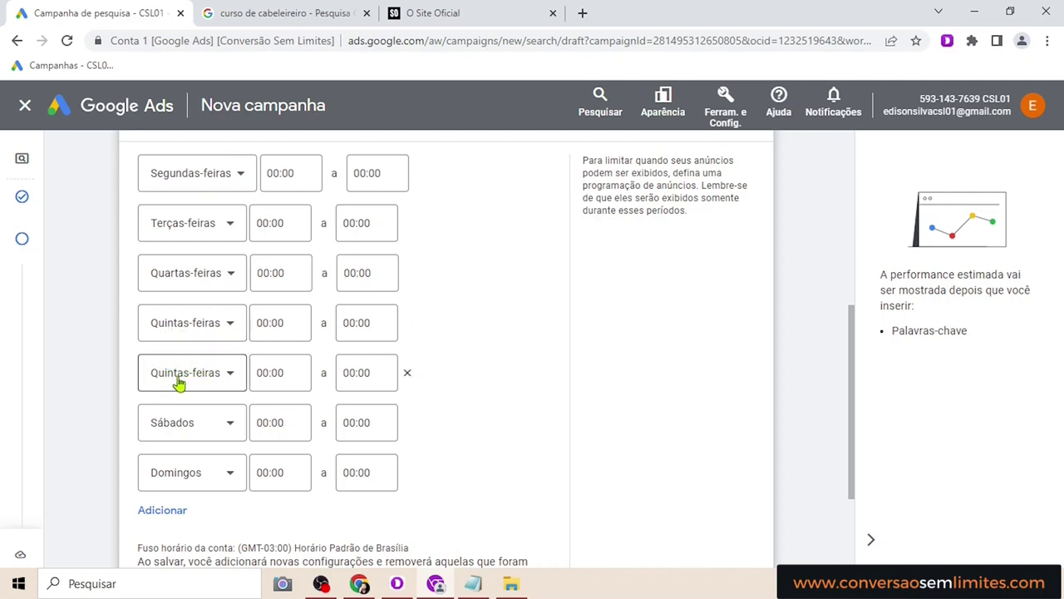
click(237, 376)
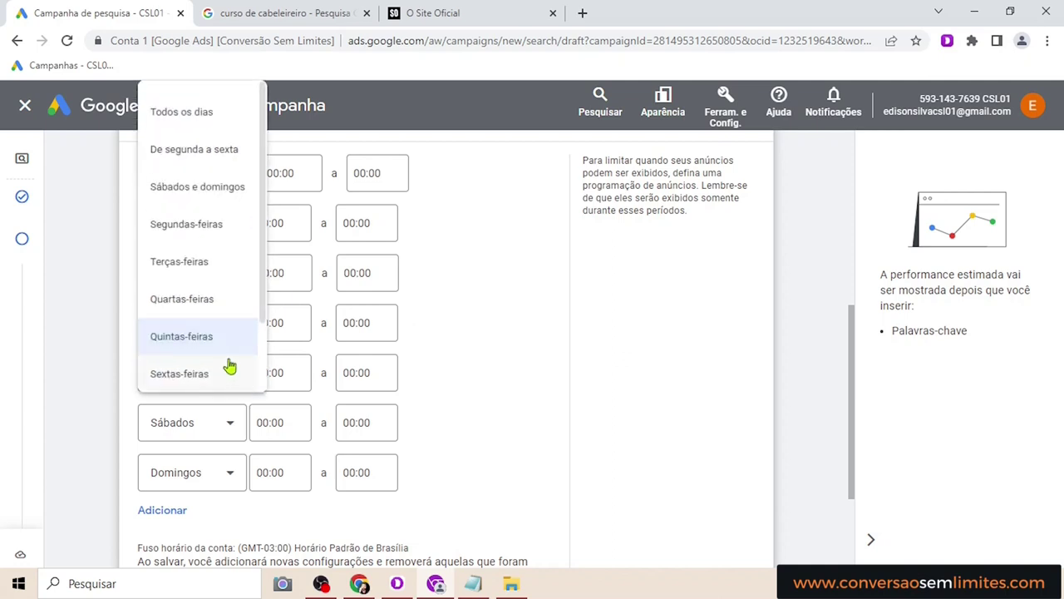
click(414, 436)
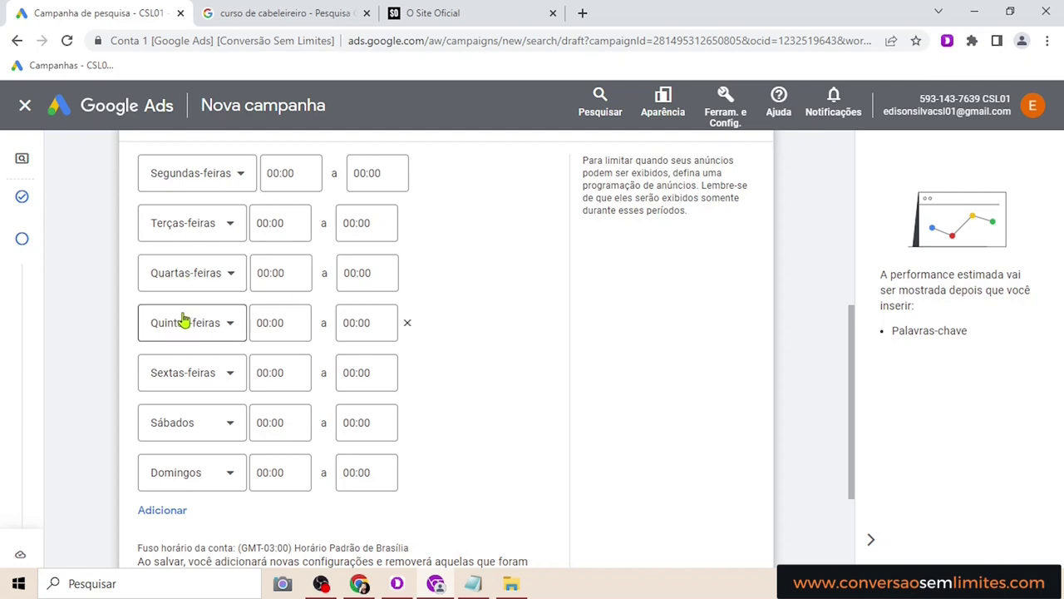
Review the seven daily schedule rows and collapse the Programação de anúncios section
scroll(400, 378, up, 1)
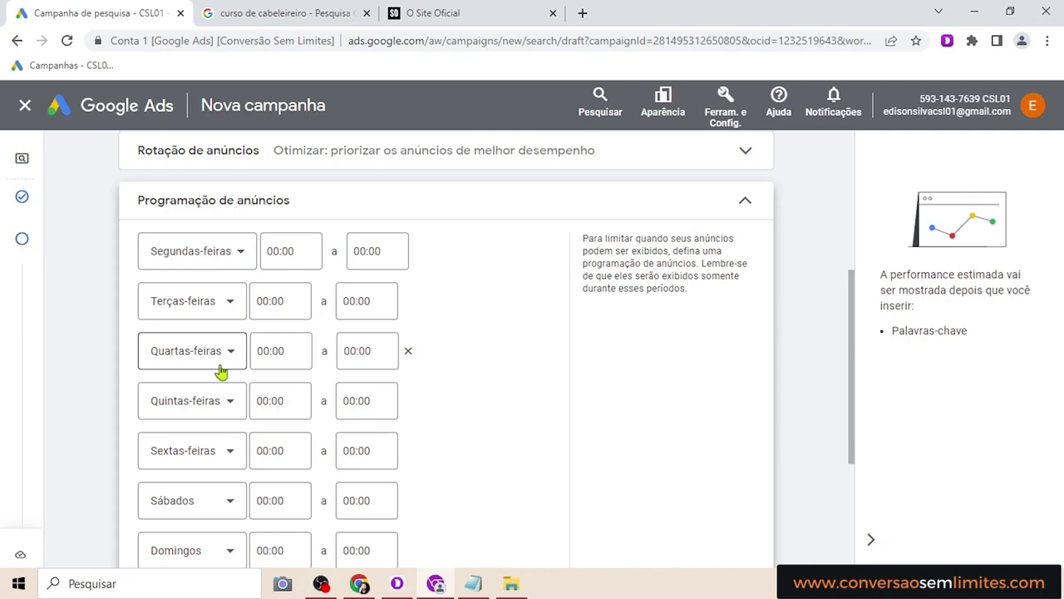
scroll(221, 372, down, 1)
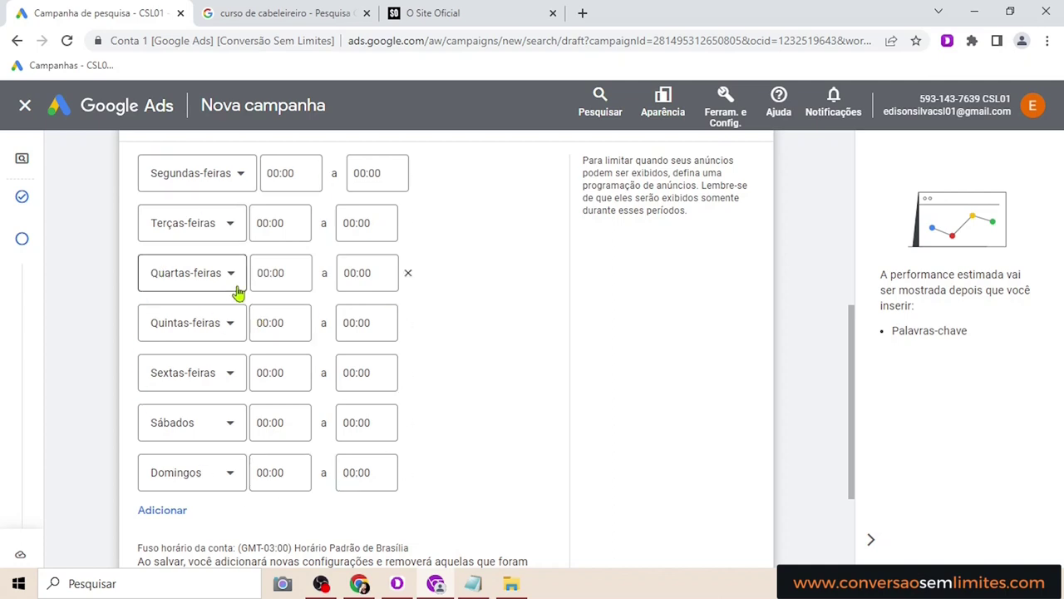
scroll(250, 308, up, 1)
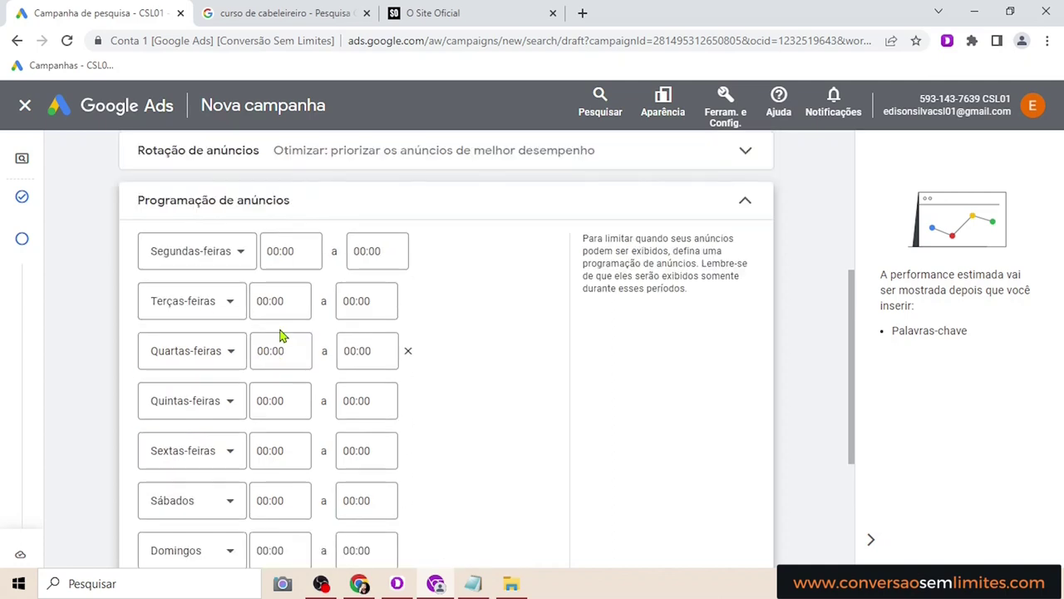
click(745, 200)
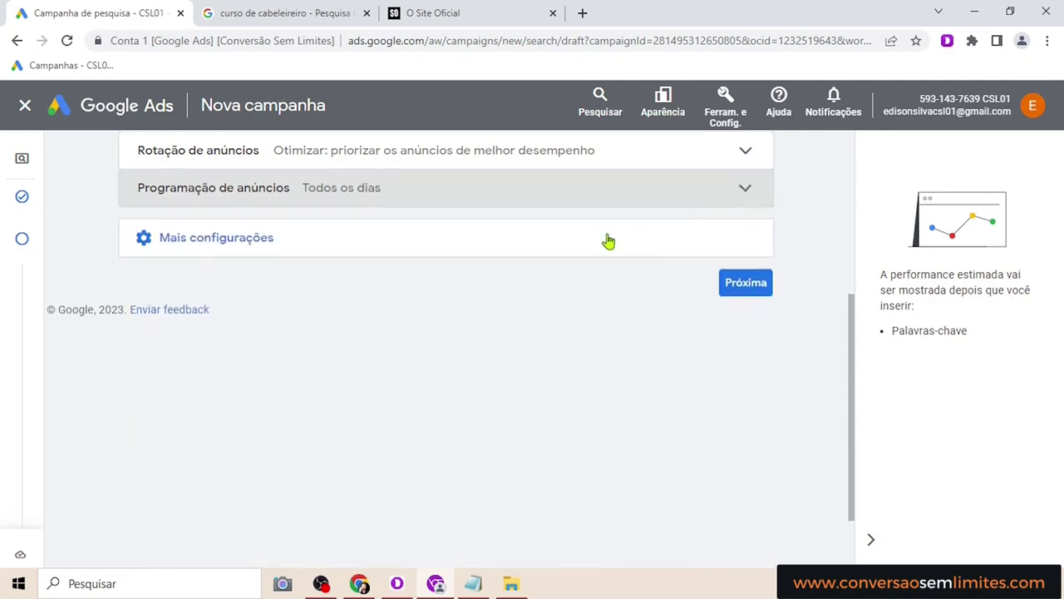
click(747, 197)
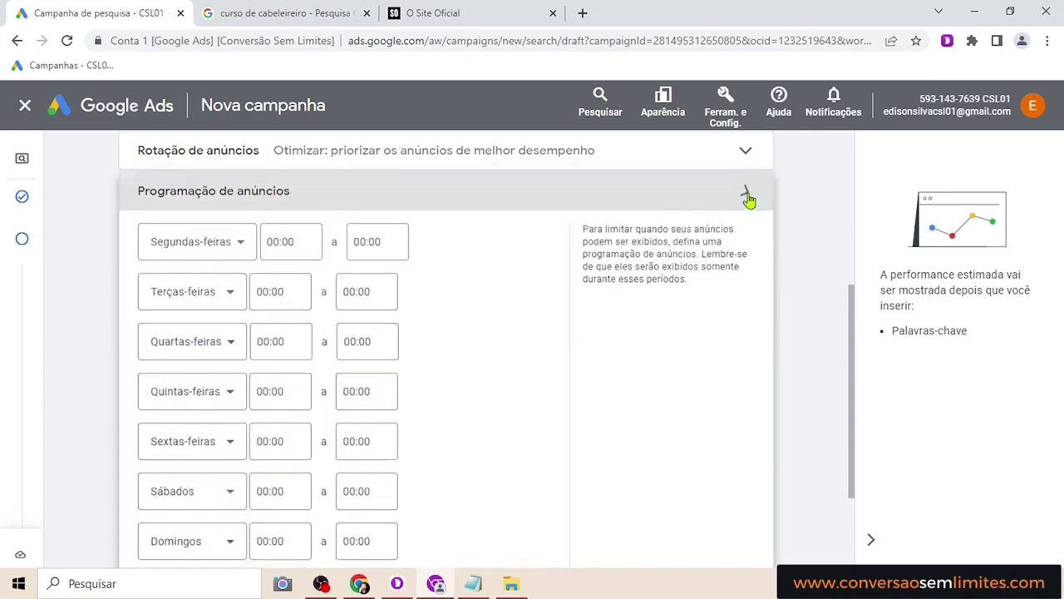
click(735, 203)
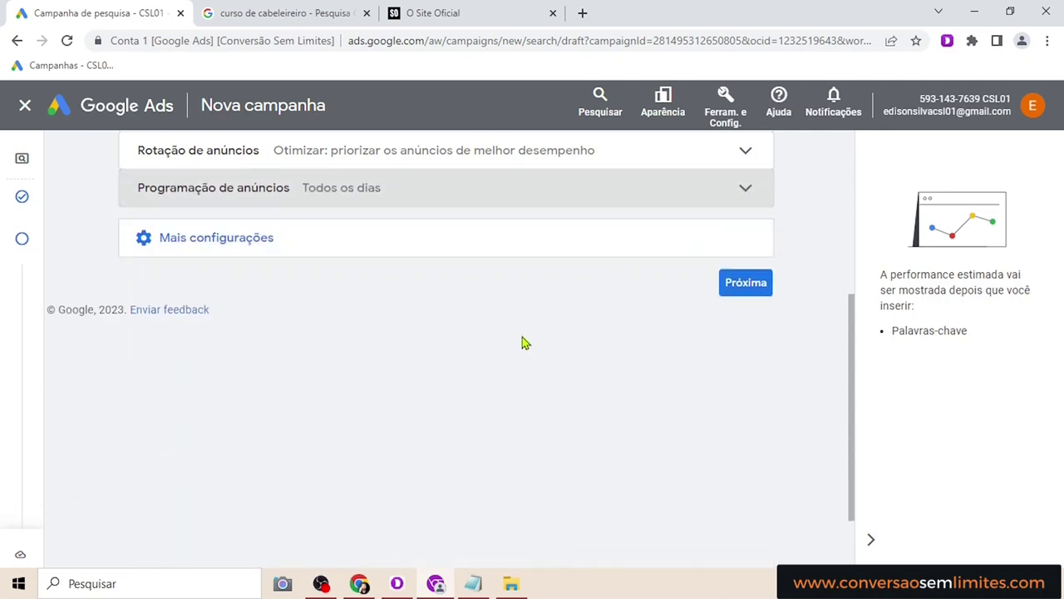
Expand the additional campaign settings and review the list of campaign setup stages from Lances to Revisar
click(446, 248)
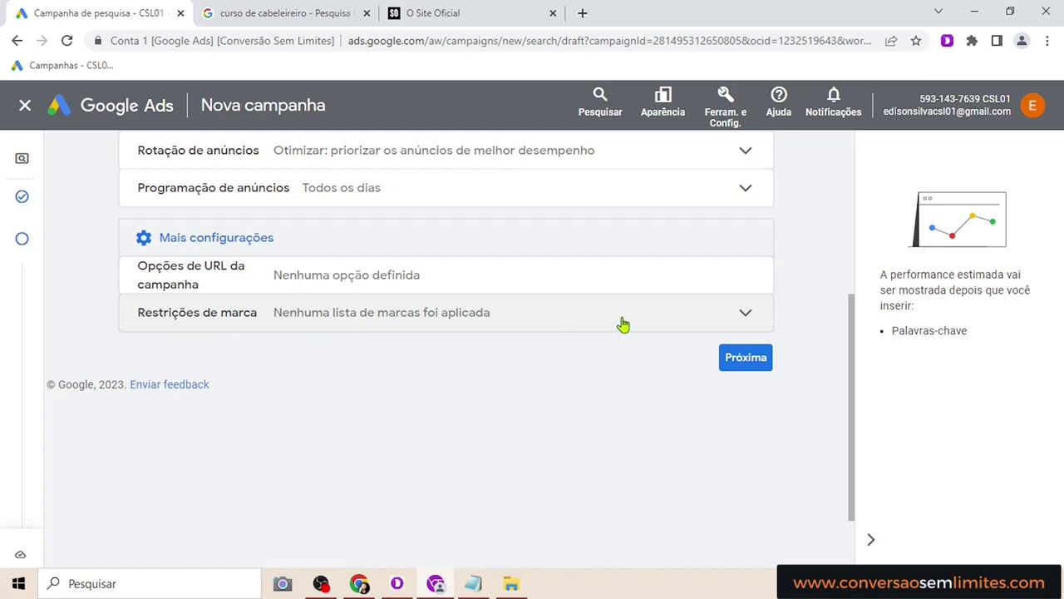
mouse_move(15, 302)
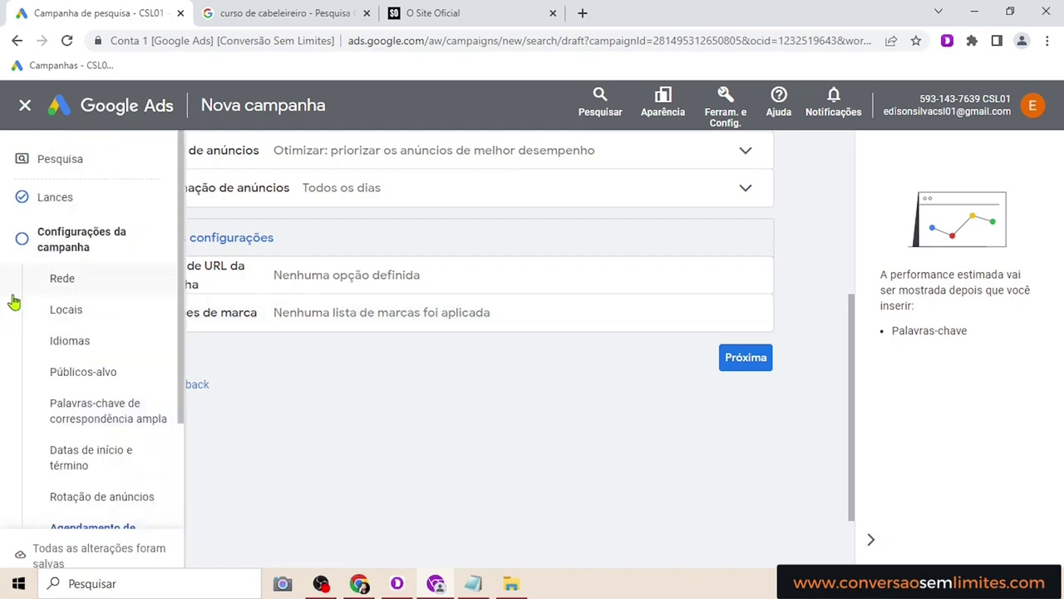
scroll(45, 310, down, 2)
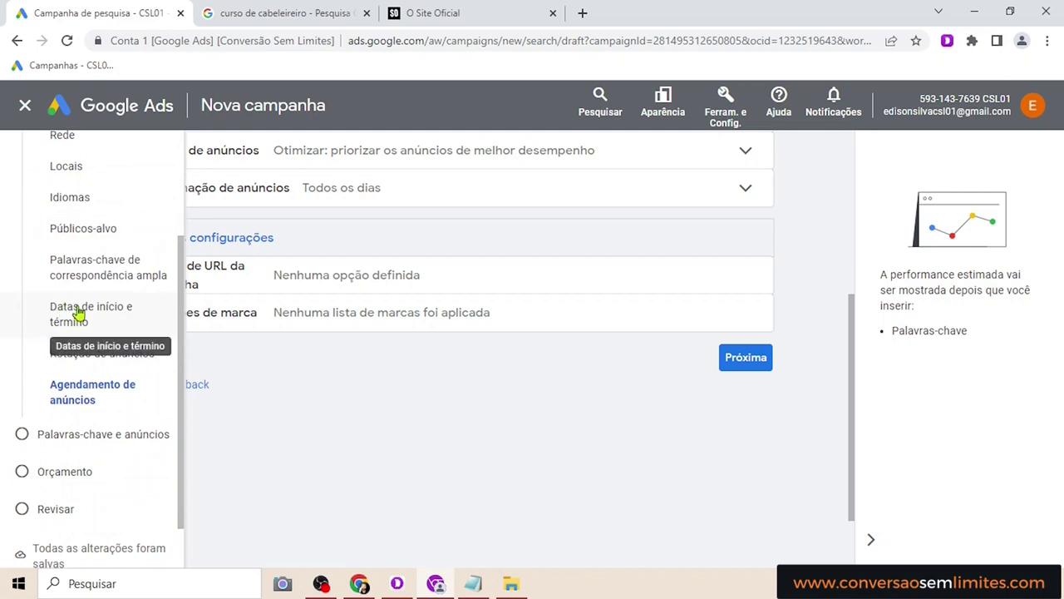
click(63, 312)
mouse_move(14, 270)
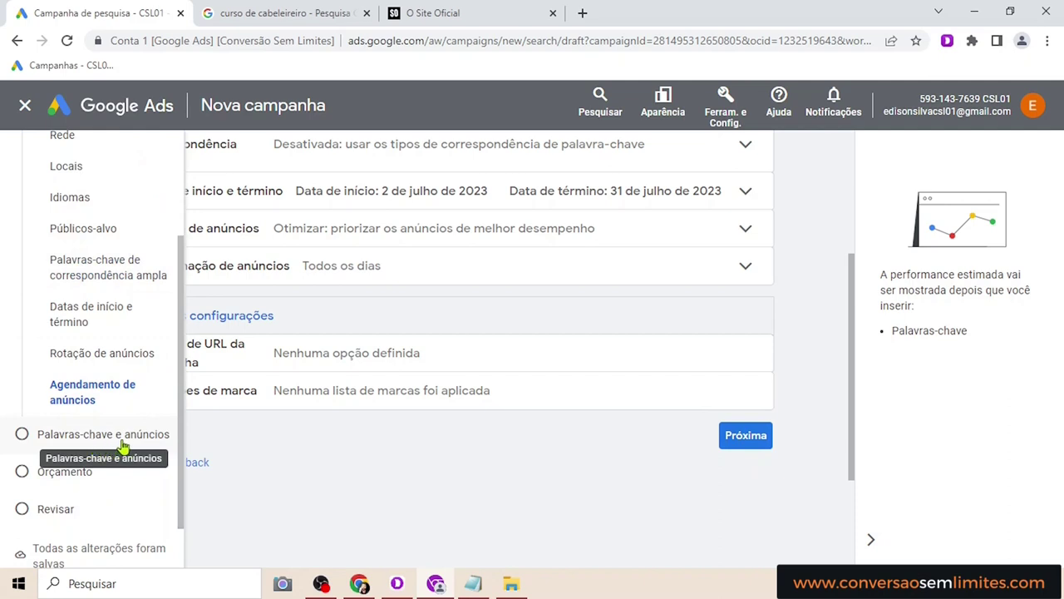
scroll(118, 405, up, 1)
scroll(74, 264, up, 1)
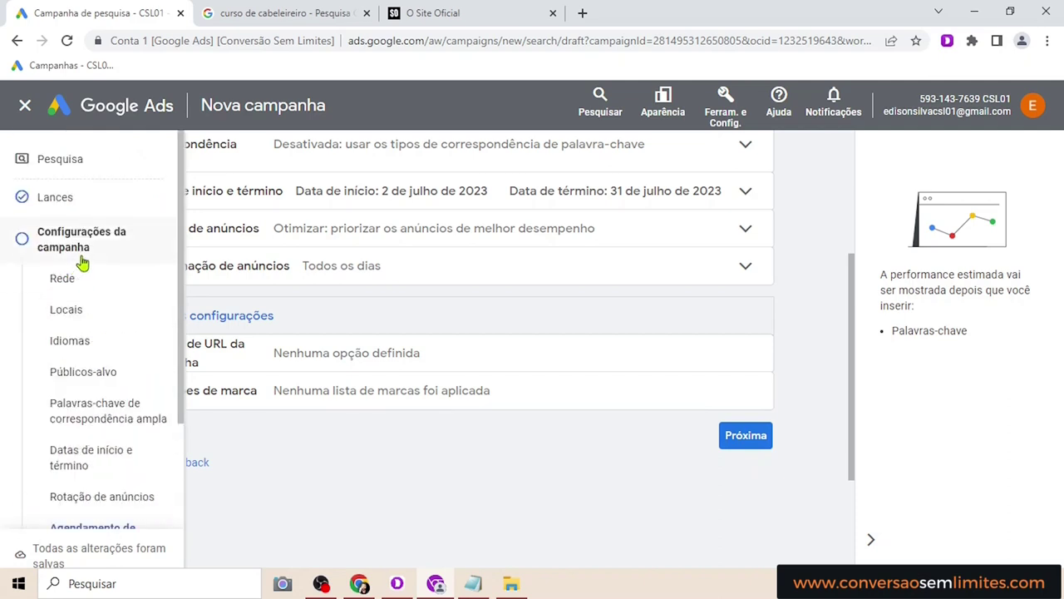
scroll(76, 242, down, 2)
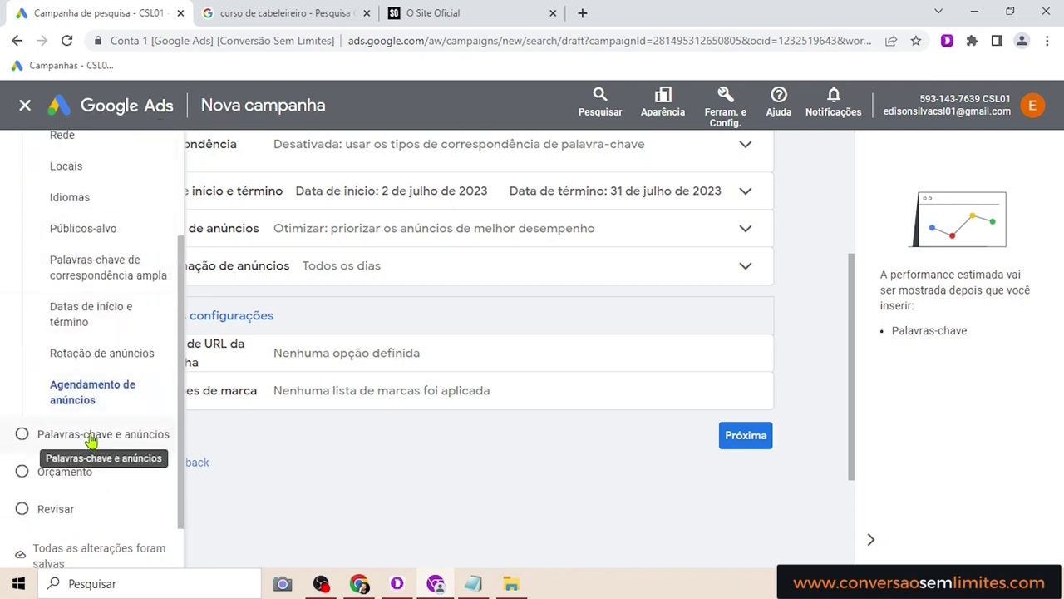
Accept the current campaign settings and proceed to the keywords and ads stage
scroll(583, 349, up, 3)
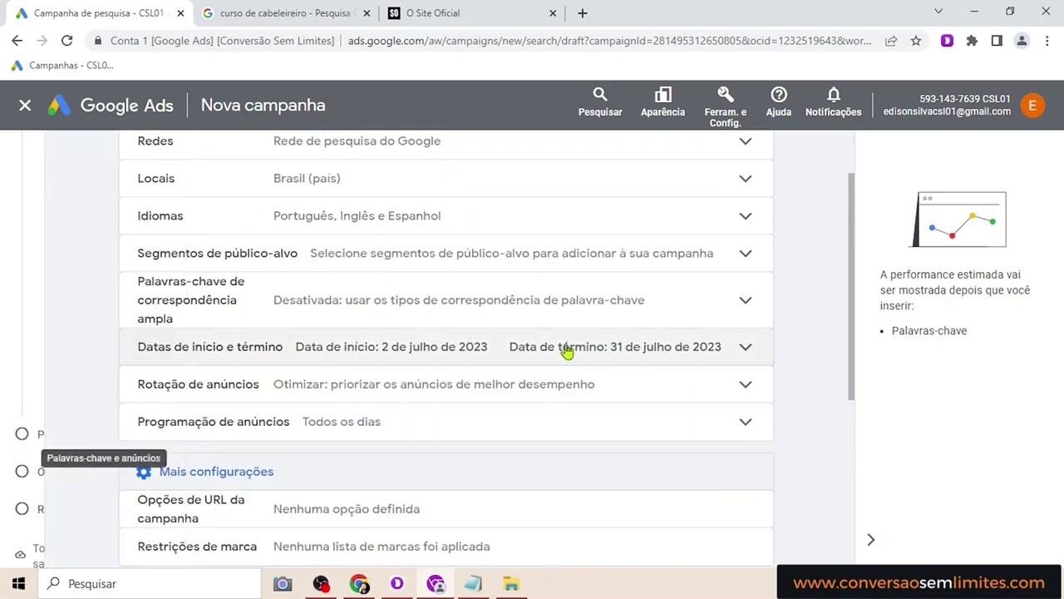
scroll(599, 266, down, 4)
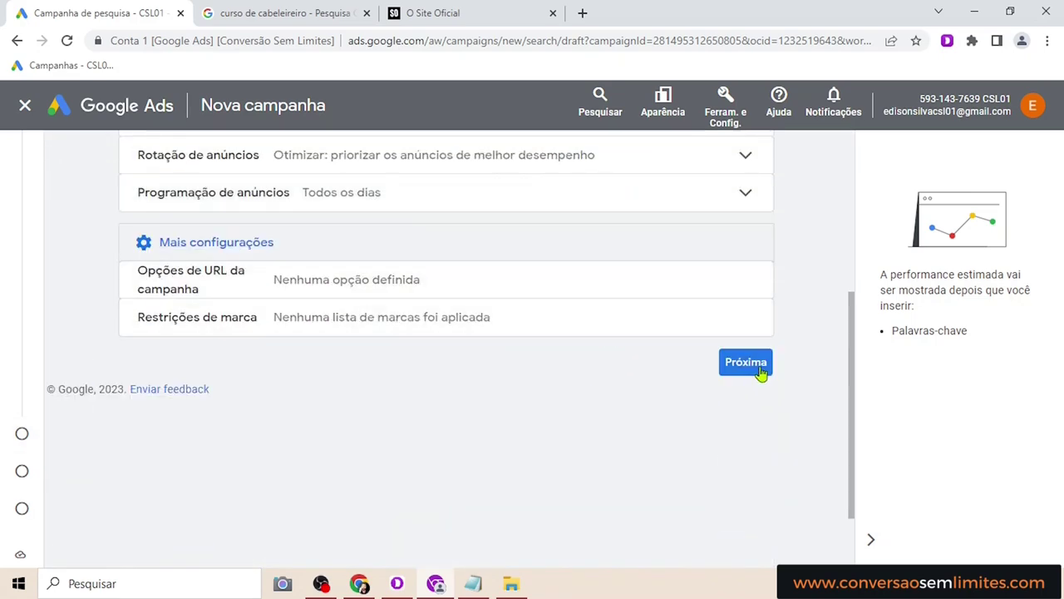
click(746, 363)
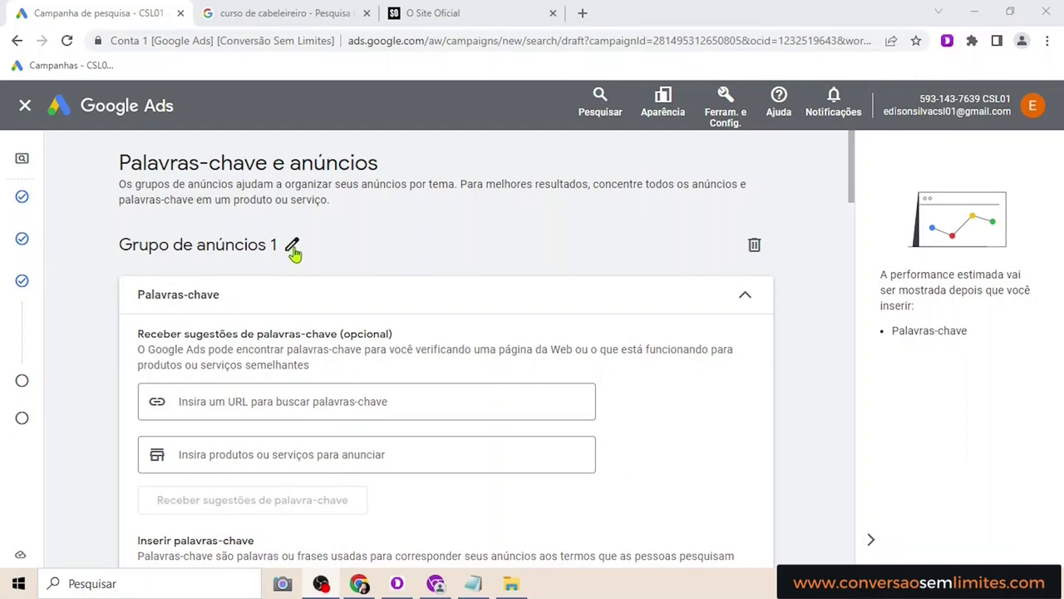
Rename the ad group as "G1 - Curso Sobrancelhas Perfeitas"
click(293, 247)
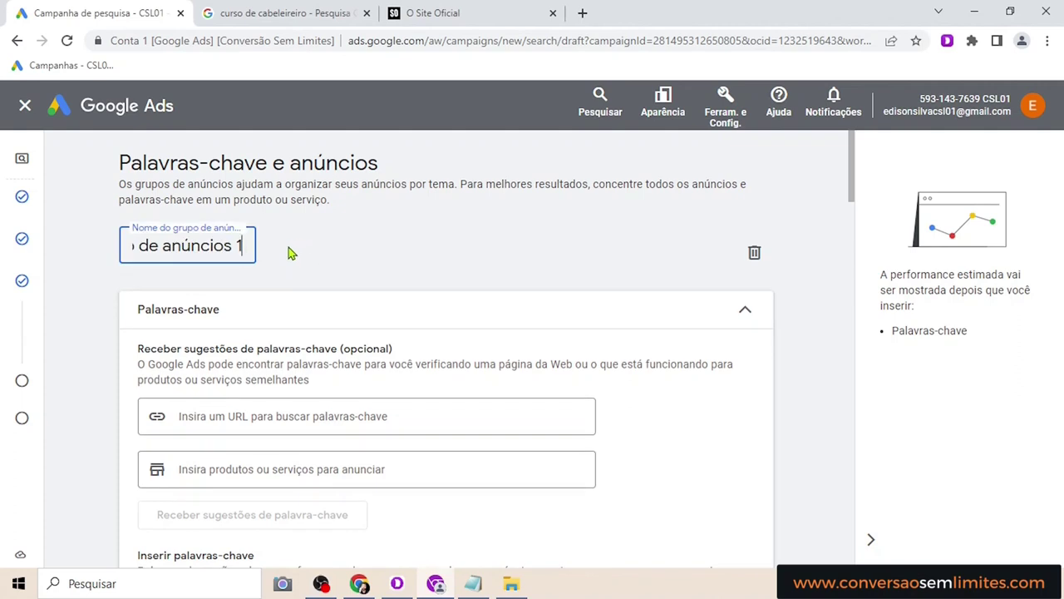
key(BackSpace)
key(BackSpace)
key(BackSpace)
key(BackSpace)
key(BackSpace)
key(BackSpace)
key(BackSpace)
key(BackSpace)
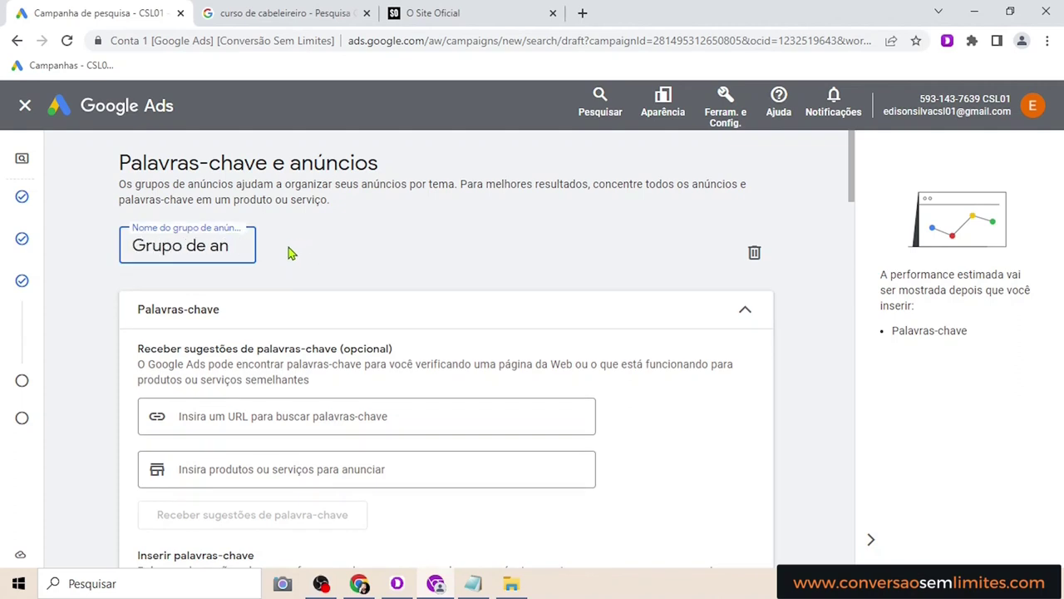
key(BackSpace)
key(BackSpace)
key(BackSpace)
key(BackSpace)
key(BackSpace)
key(BackSpace)
key(BackSpace)
key(BackSpace)
key(BackSpace)
key(BackSpace)
key(BackSpace)
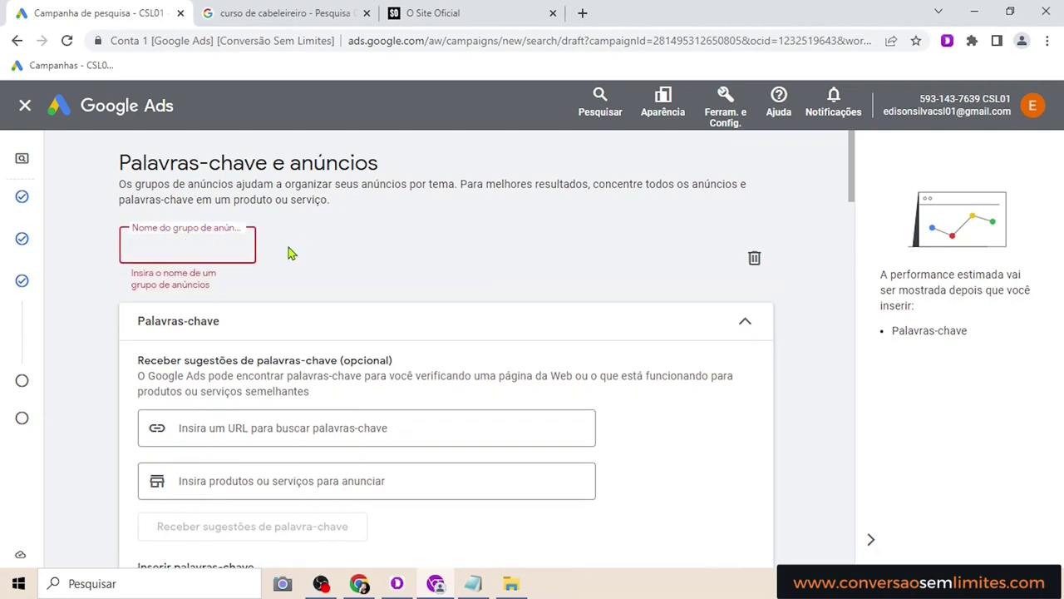
text(G1 -)
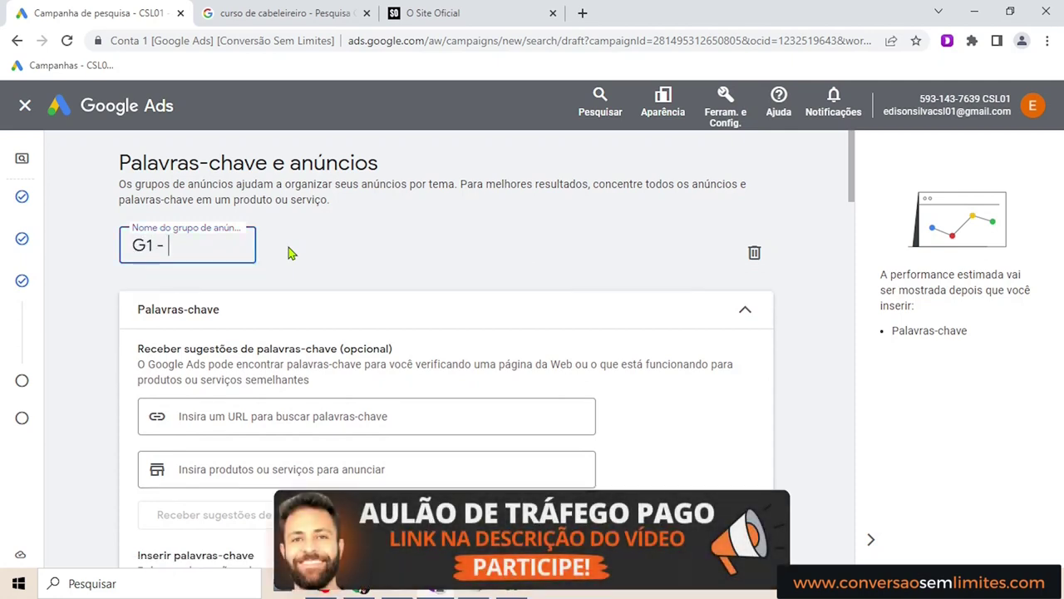
key(BackSpace)
key(BackSpace)
text(Curso Sobrancel)
text(has )
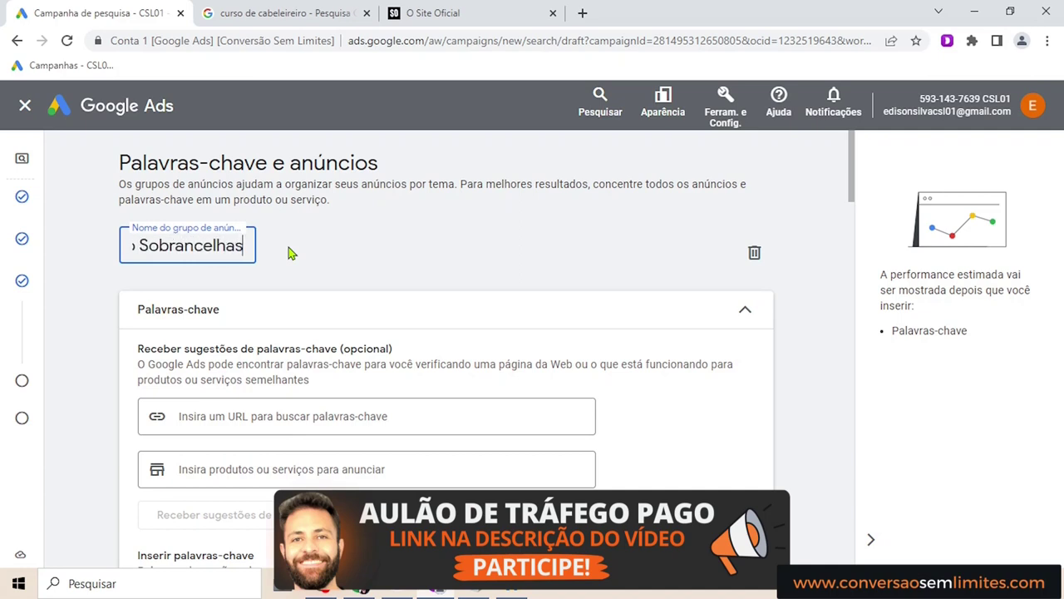
text(Perfeitas)
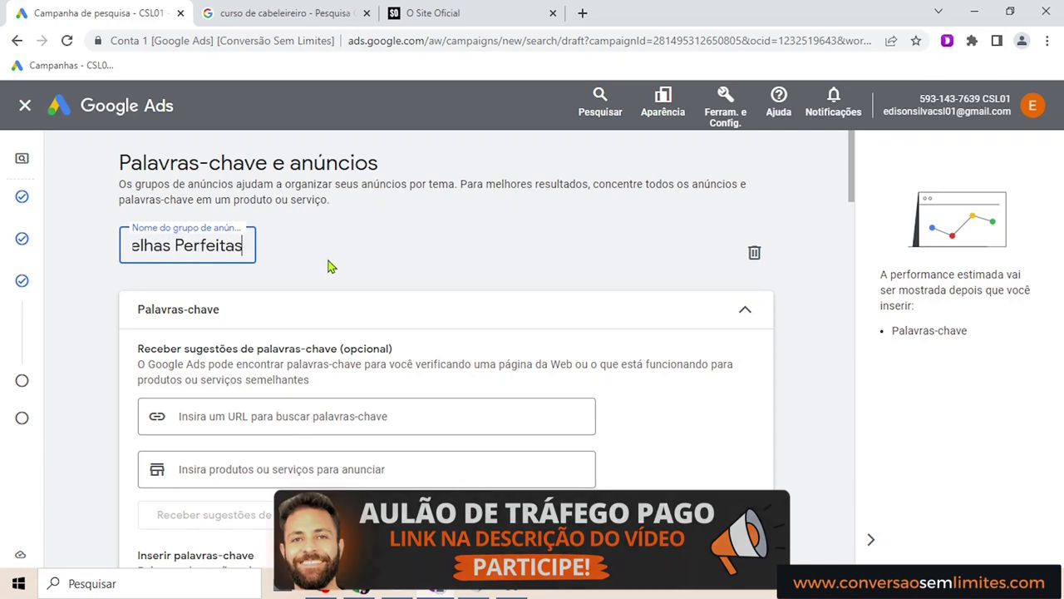
click(328, 266)
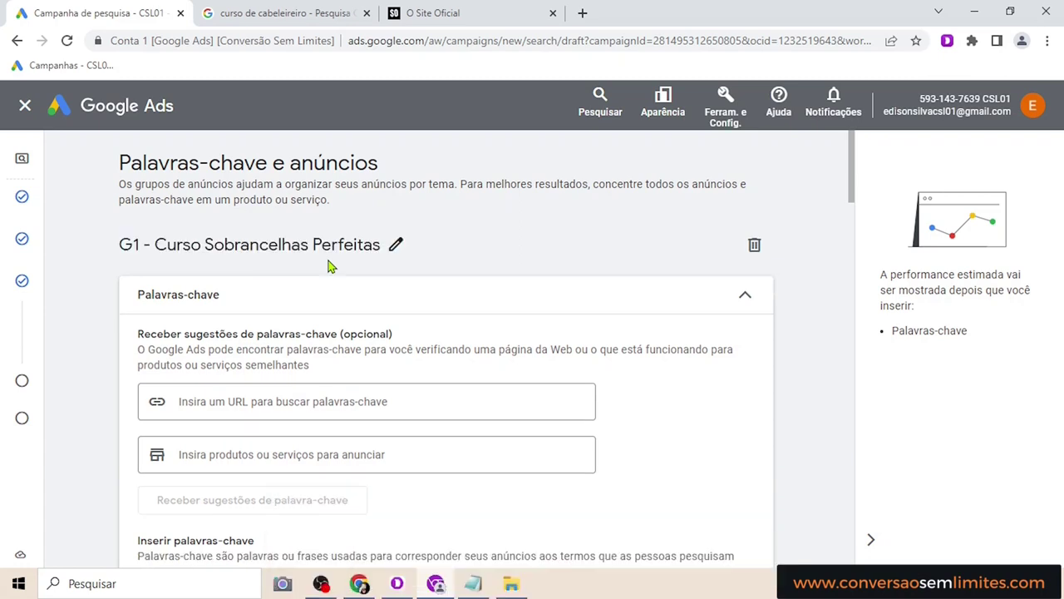
Review the planned keywords in the Notepad notes and the broad, phrase and exact match explanations below the campaign's keyword box
click(472, 583)
drag(288, 220, 4, 198)
click(443, 294)
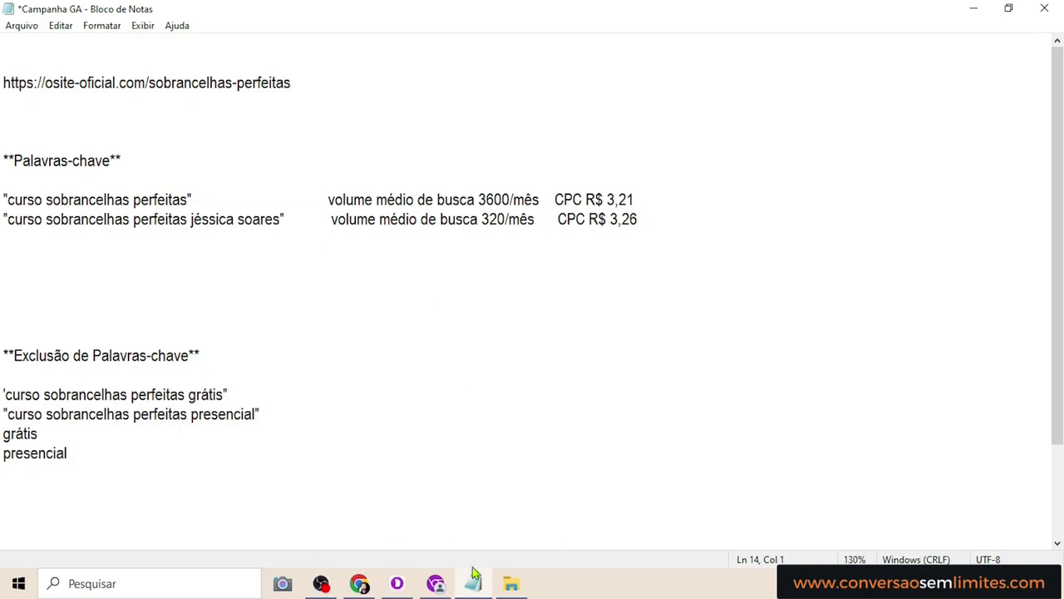
click(431, 586)
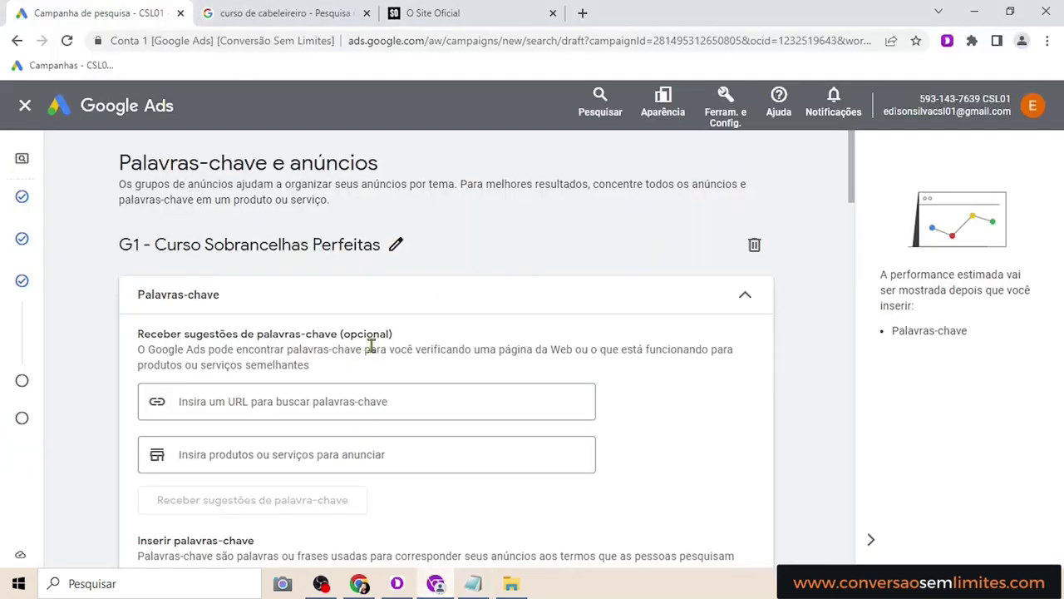
mouse_move(23, 283)
scroll(208, 336, down, 1)
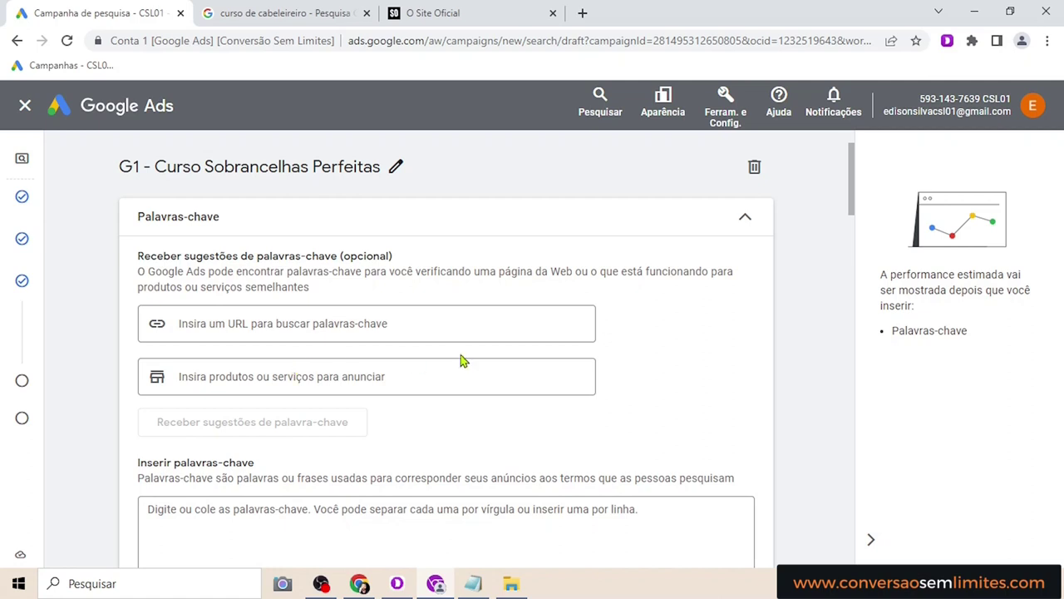
scroll(499, 350, down, 2)
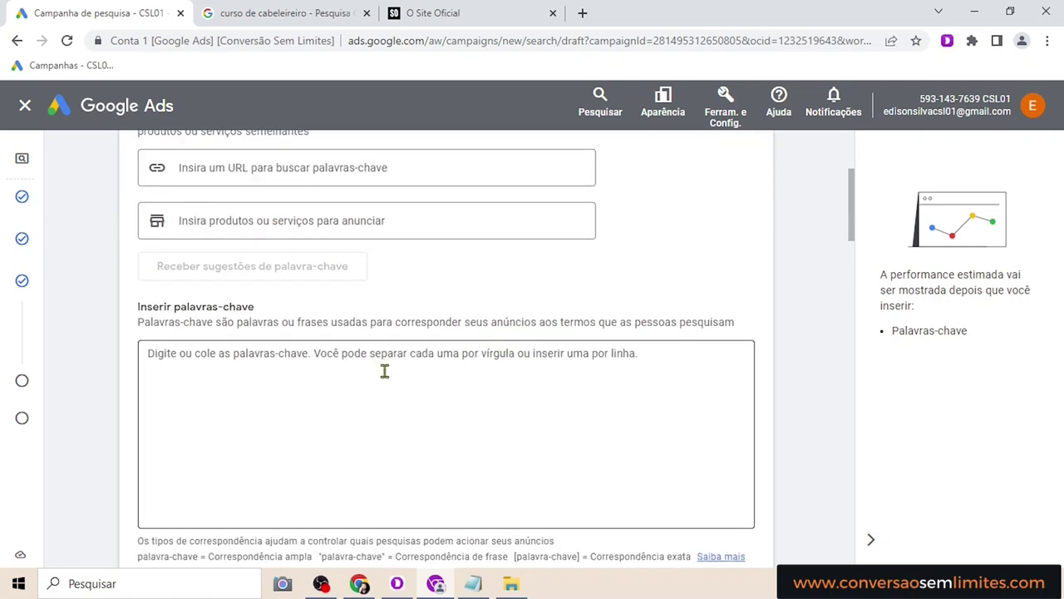
scroll(389, 378, down, 1)
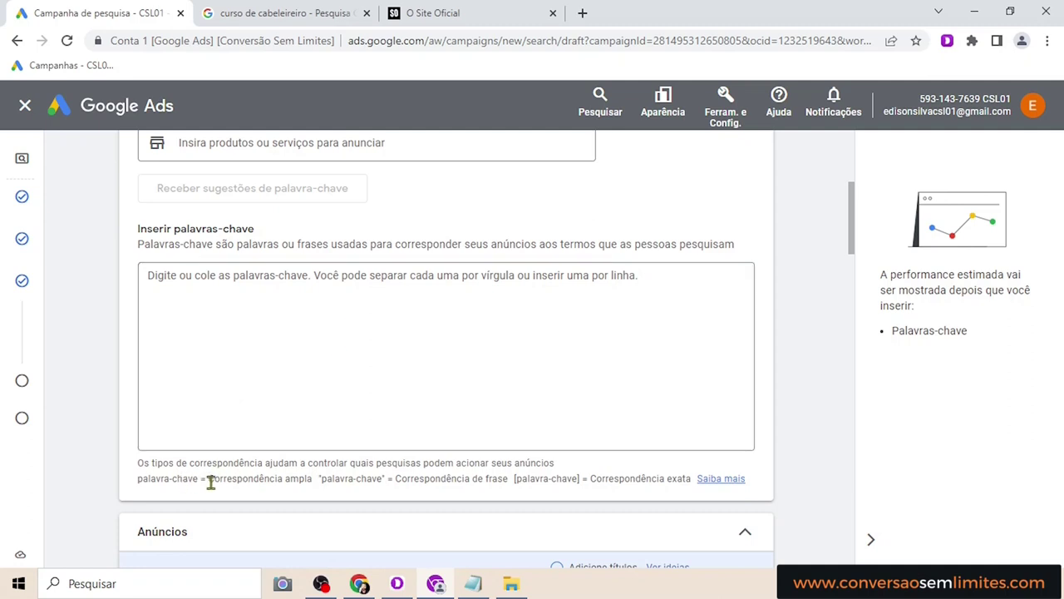
drag(209, 481, 315, 480)
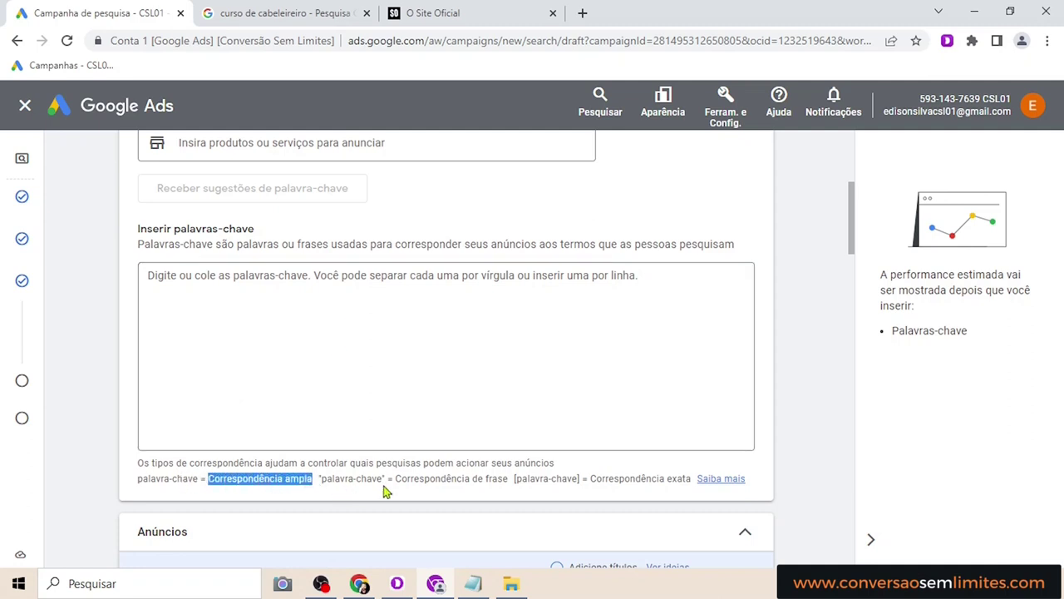
drag(394, 480, 687, 482)
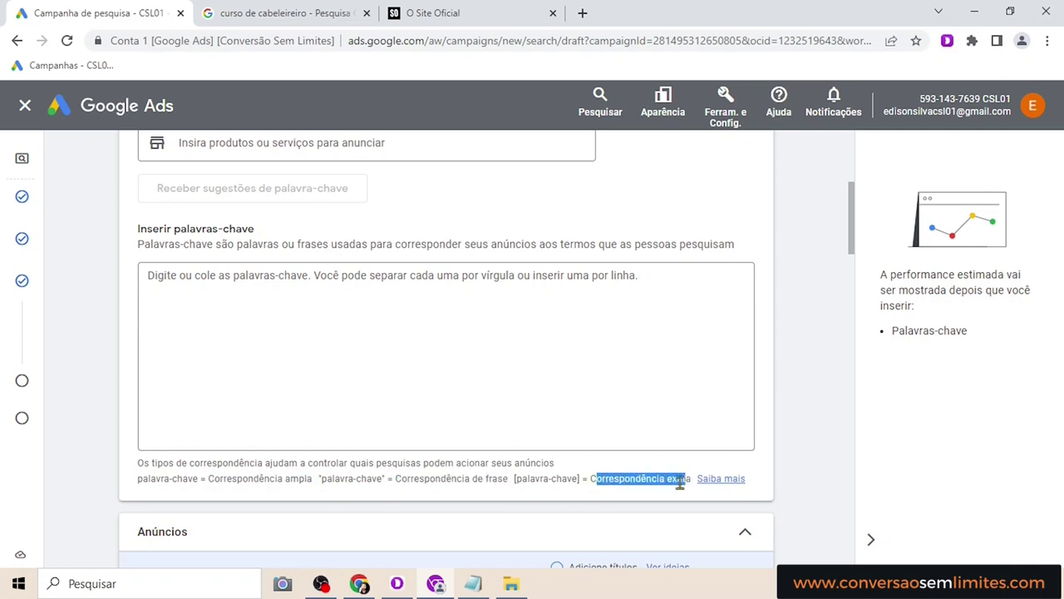
Copy the phrase-match keyword "curso sobrancelhas perfeitas" from the Notepad notes into the ad group's keyword list
click(478, 342)
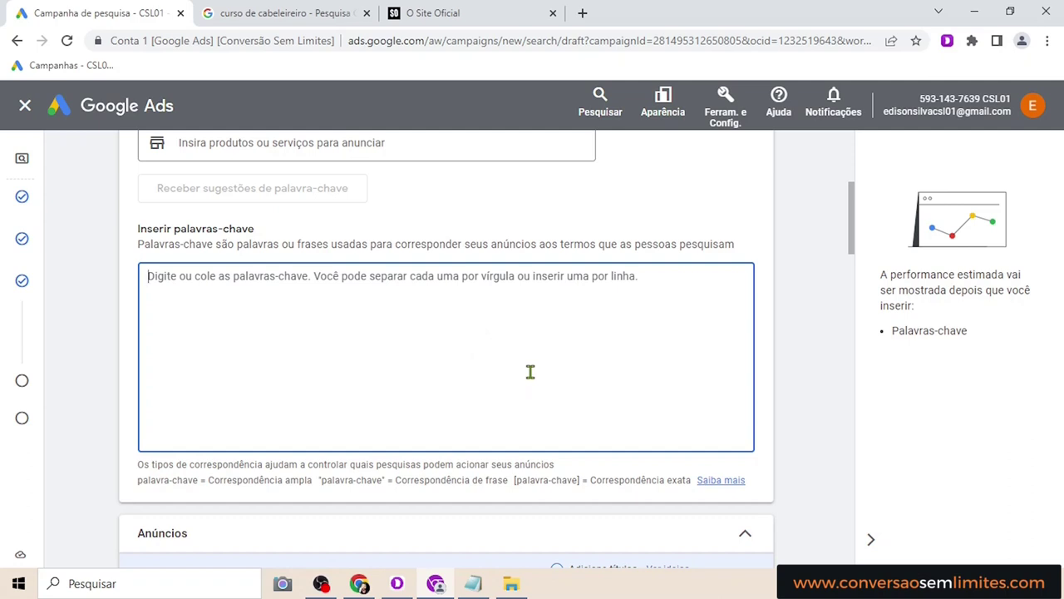
click(473, 583)
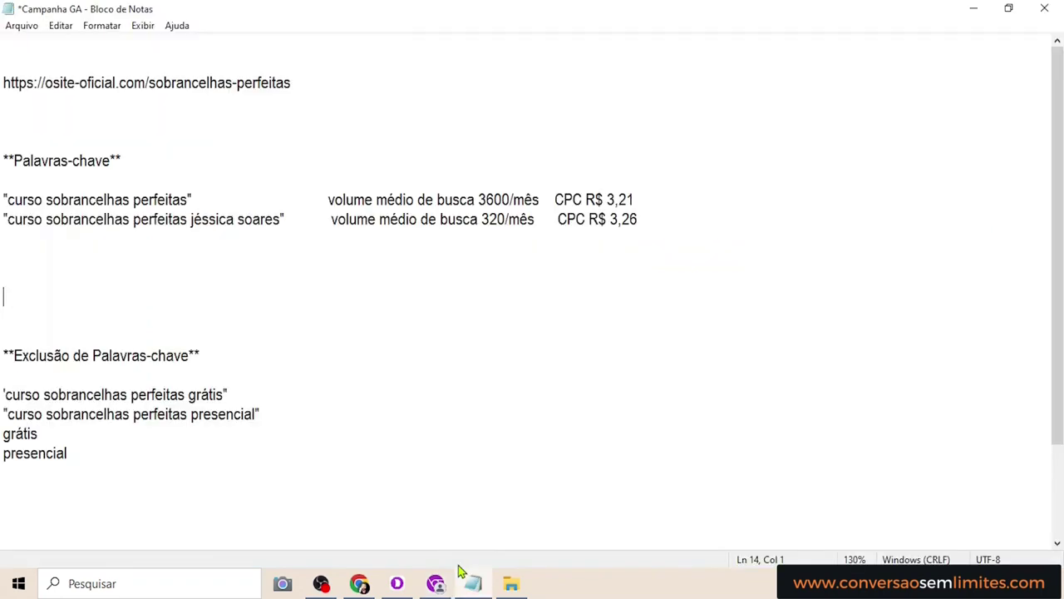
drag(201, 201, 7, 199)
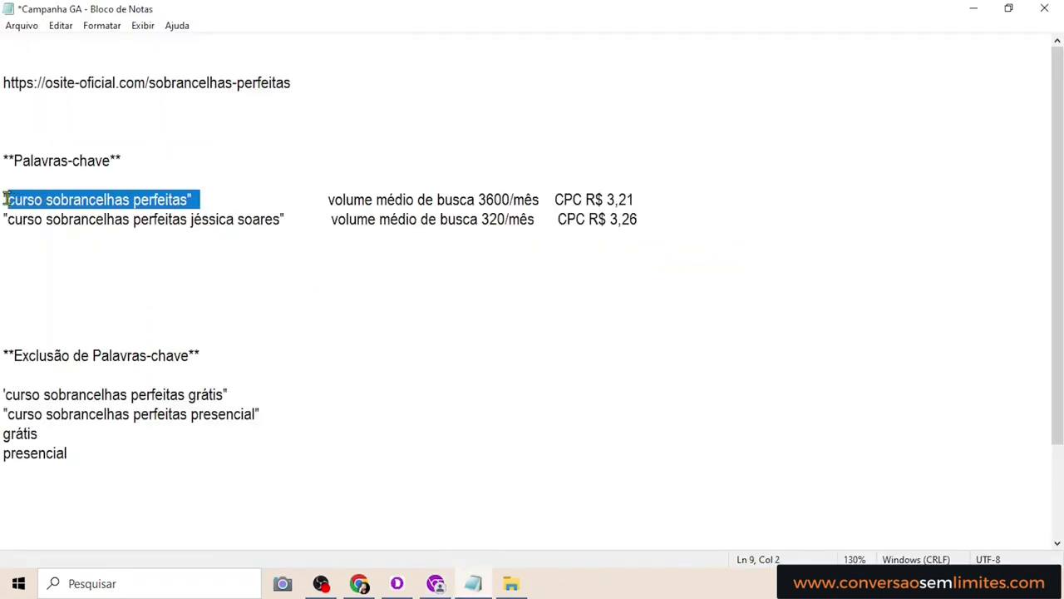
click(463, 587)
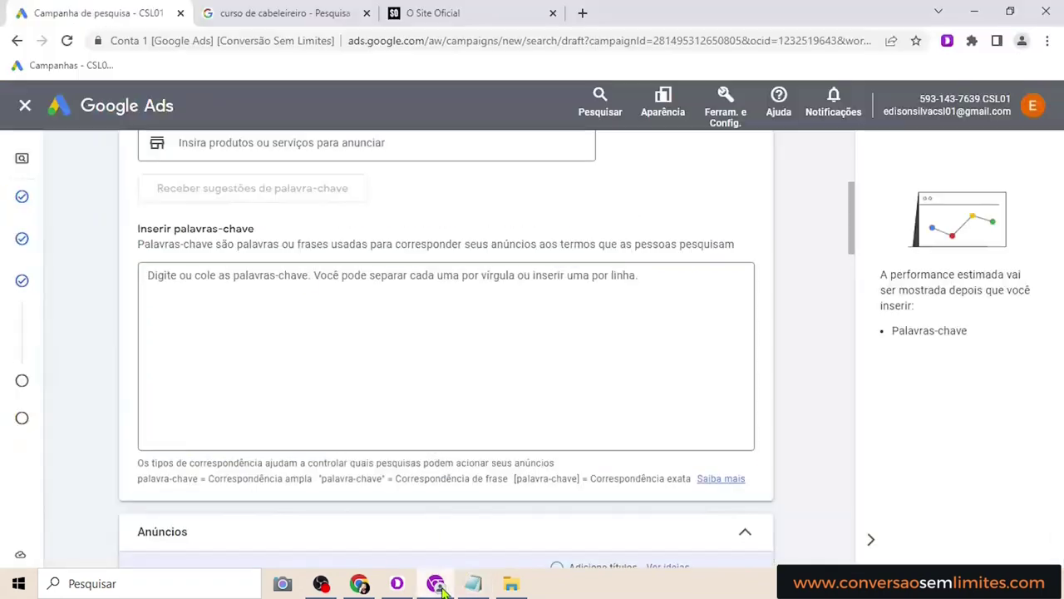
text("curso sobrancelhas perfeitas")
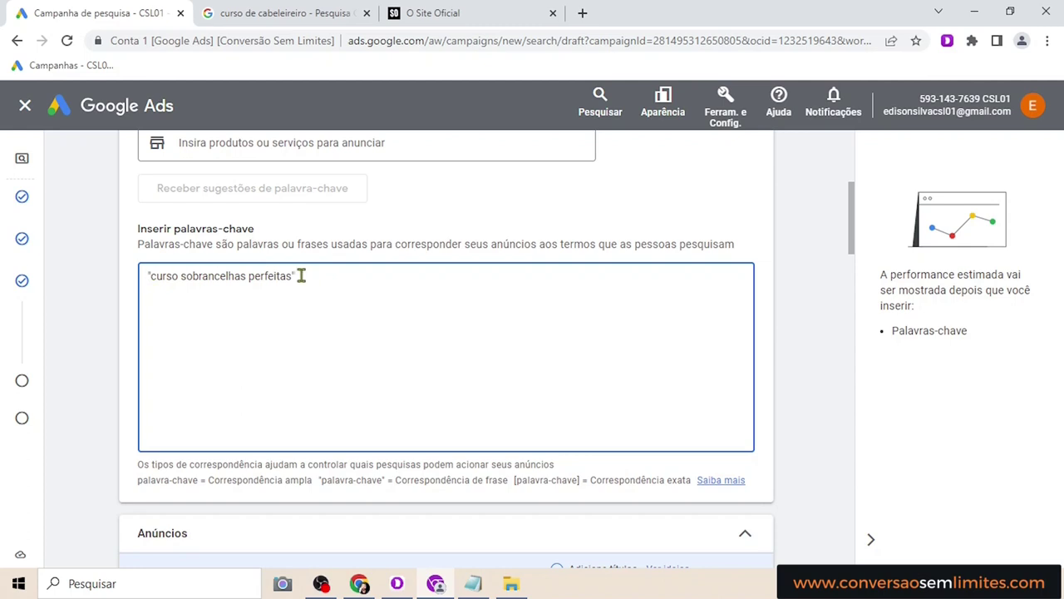
Copy the second phrase-match keyword, the course name followed by the instructor's name, from Notepad onto a new line of the keyword list
key(alt+Tab)
click(258, 252)
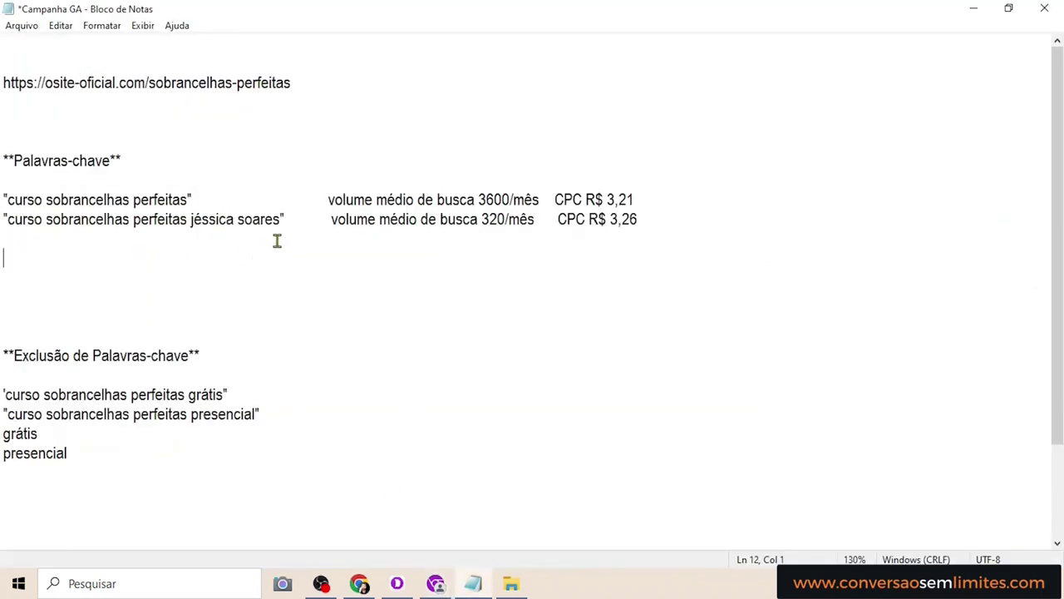
drag(292, 220, 6, 215)
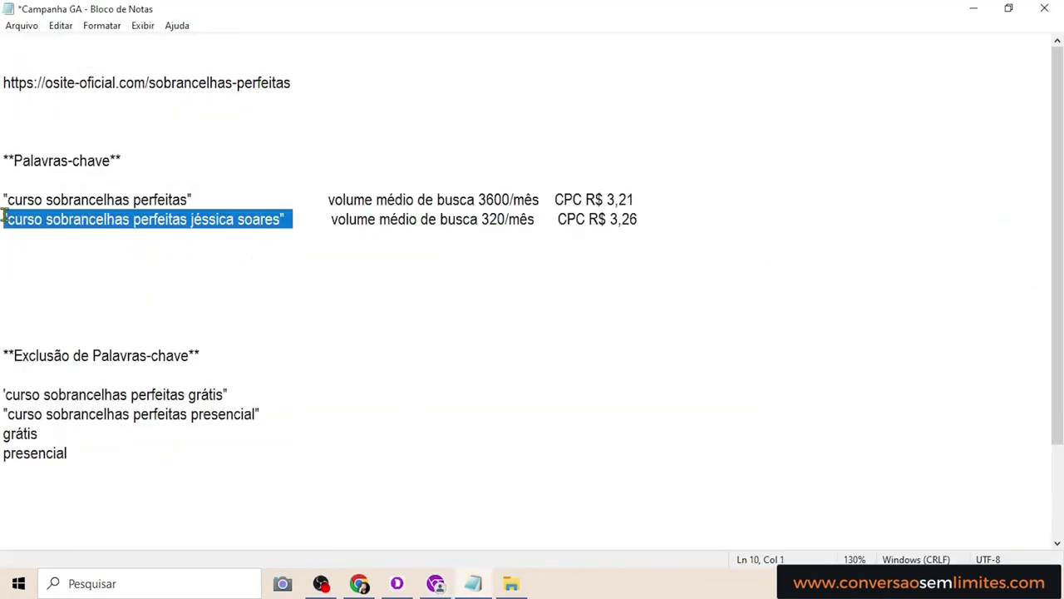
click(435, 583)
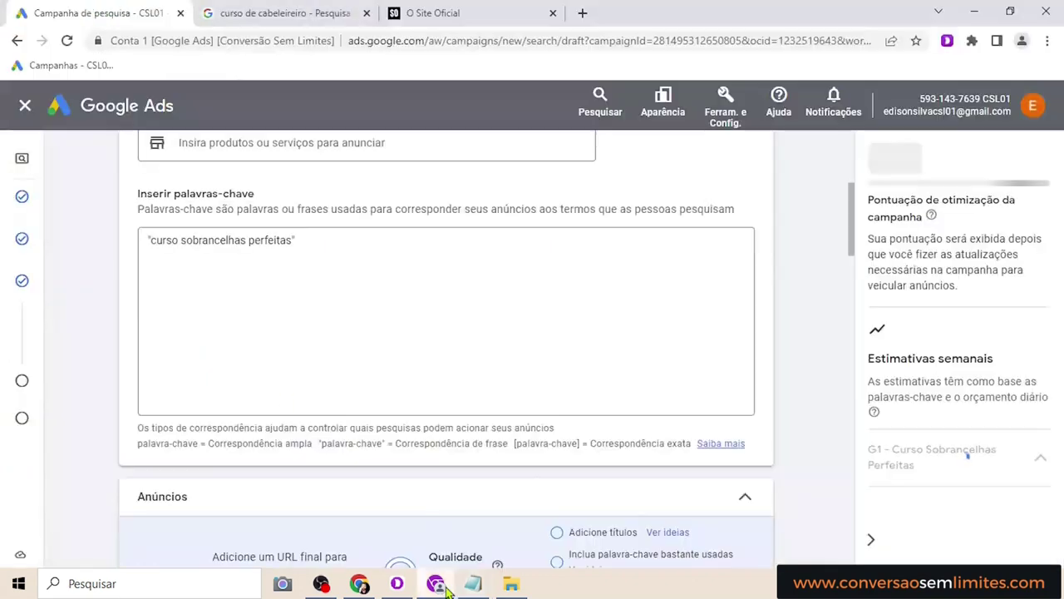
click(258, 241)
text("curso sobrancelhas perfeitas jéssica soares")
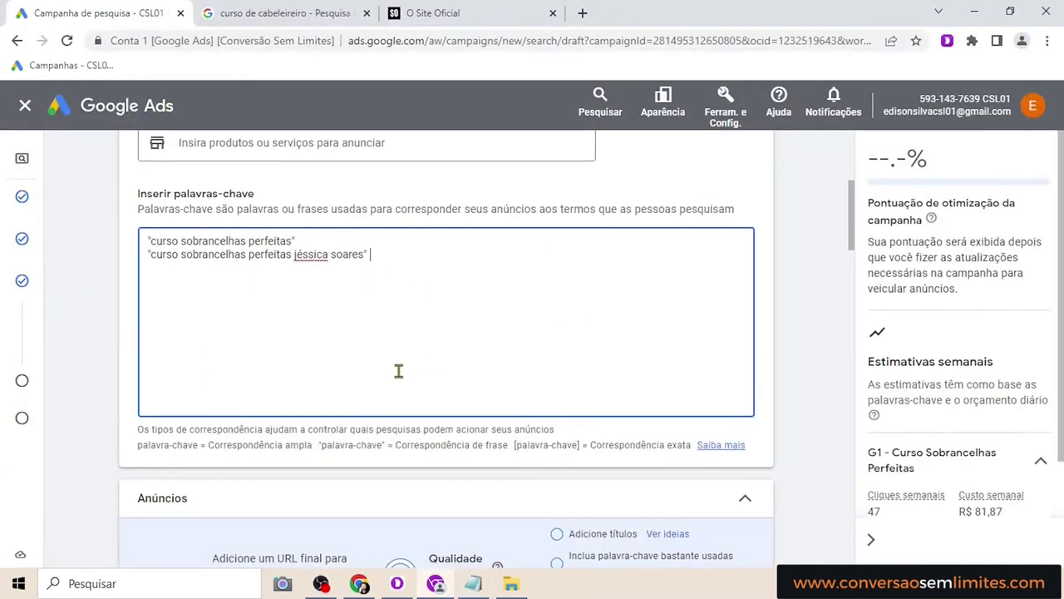
Collapse the ad group's Palavras-chave section, leaving the Anúncios section expanded
mouse_move(19, 333)
scroll(630, 336, down, 3)
scroll(630, 339, up, 5)
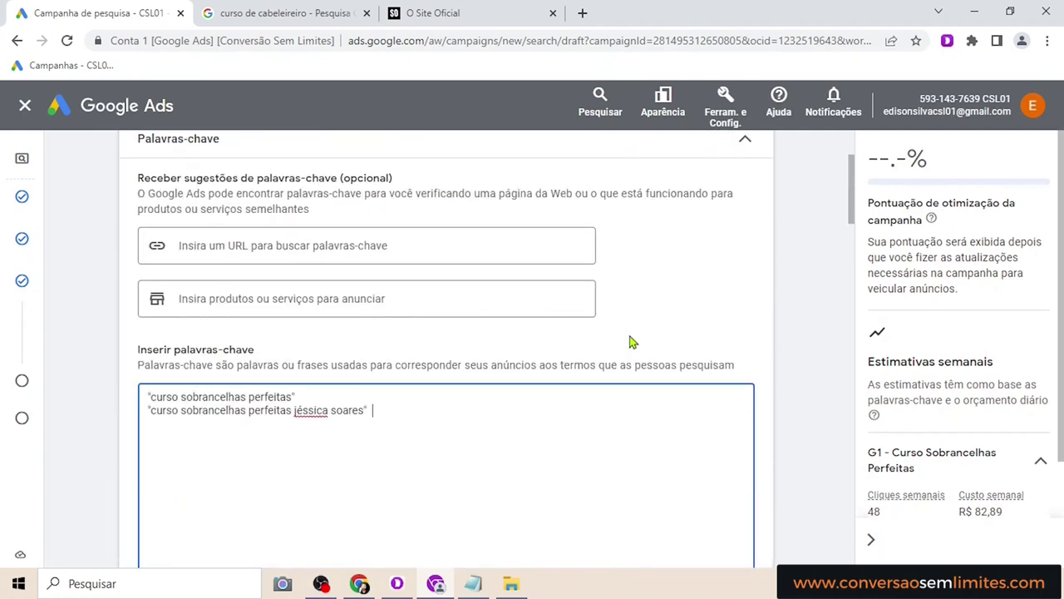
scroll(632, 342, up, 1)
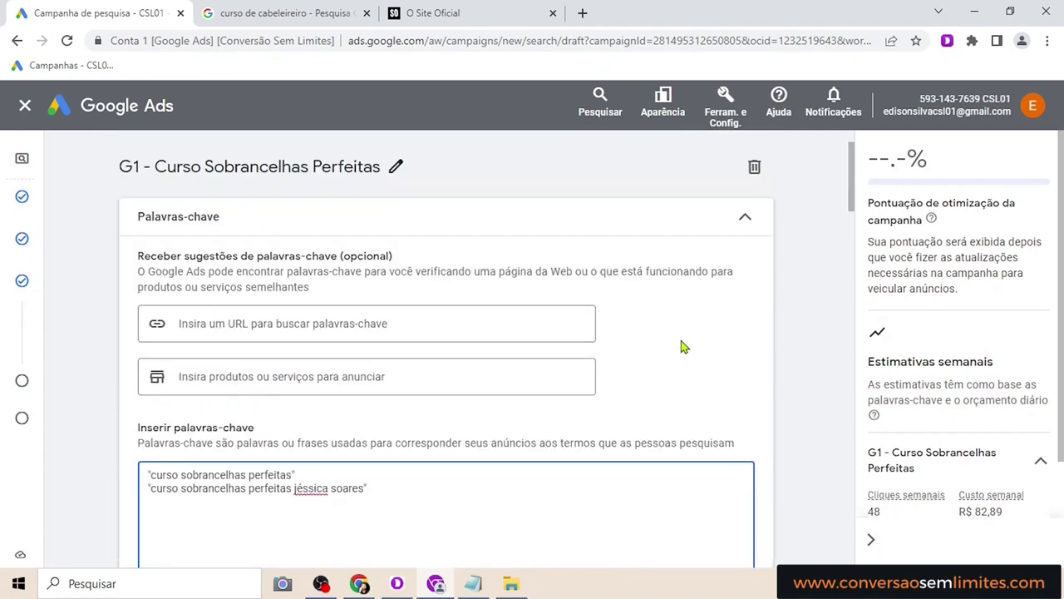
click(746, 214)
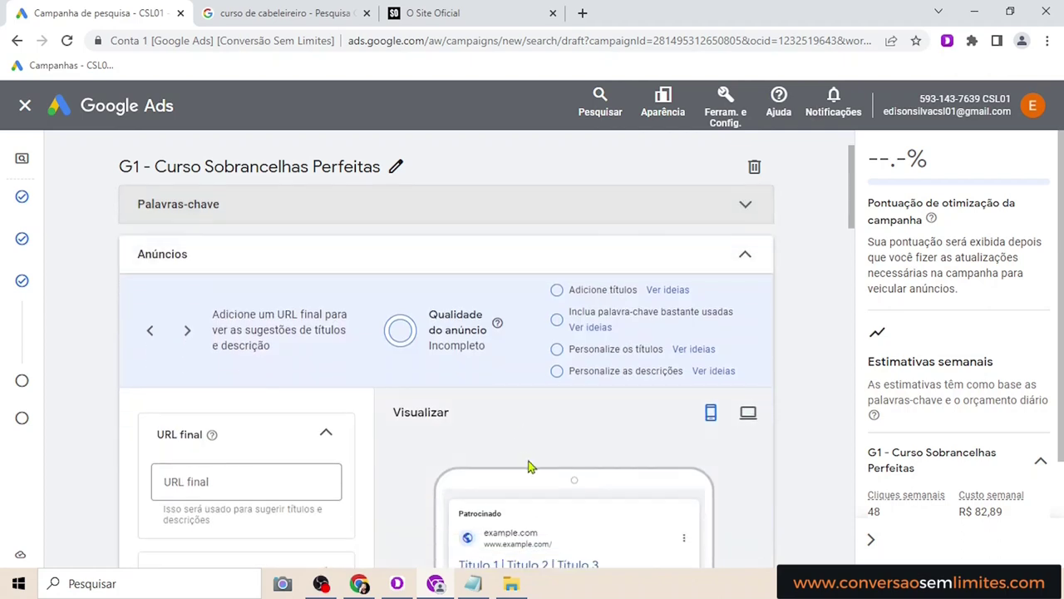
scroll(529, 375, down, 1)
scroll(582, 387, up, 1)
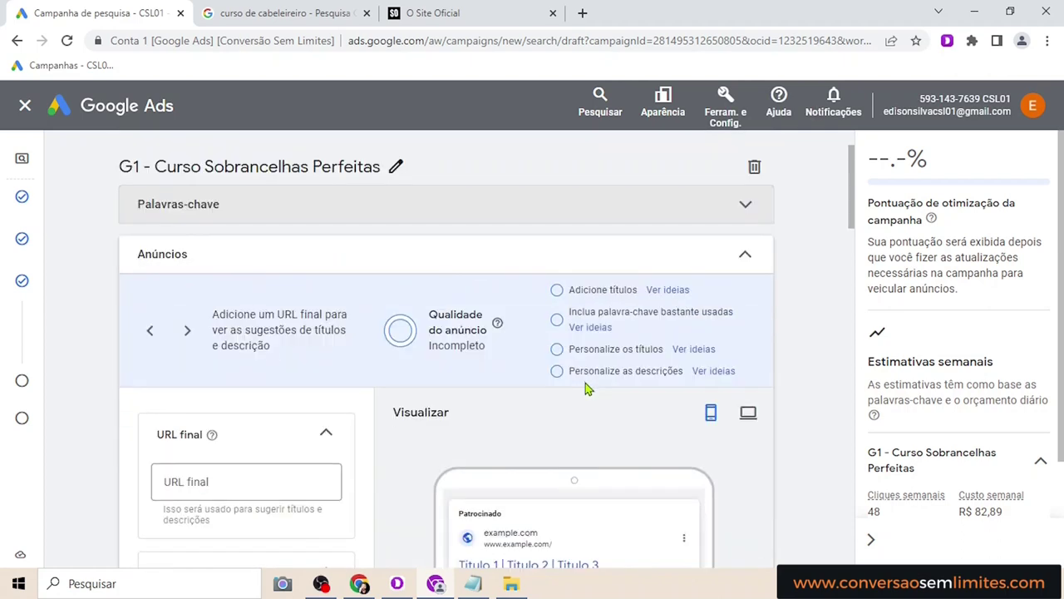
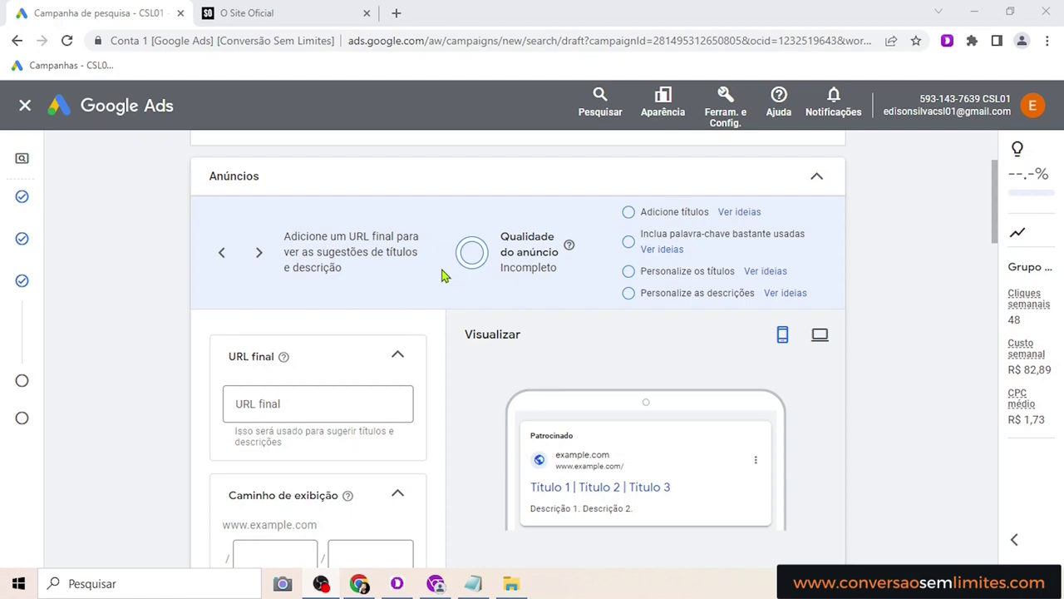
scroll(363, 385, up, 1)
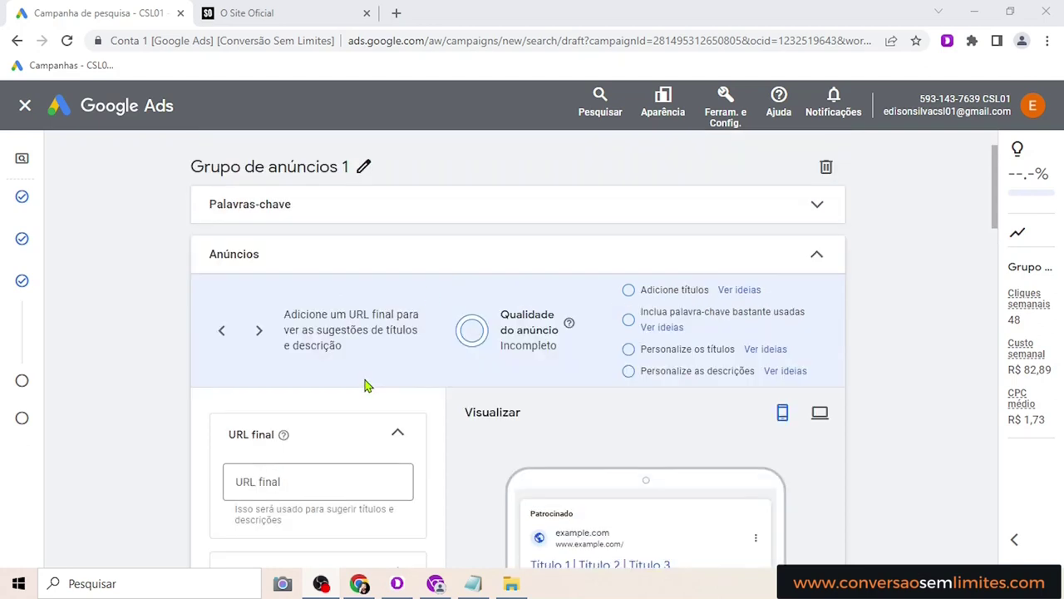
scroll(349, 299, down, 1)
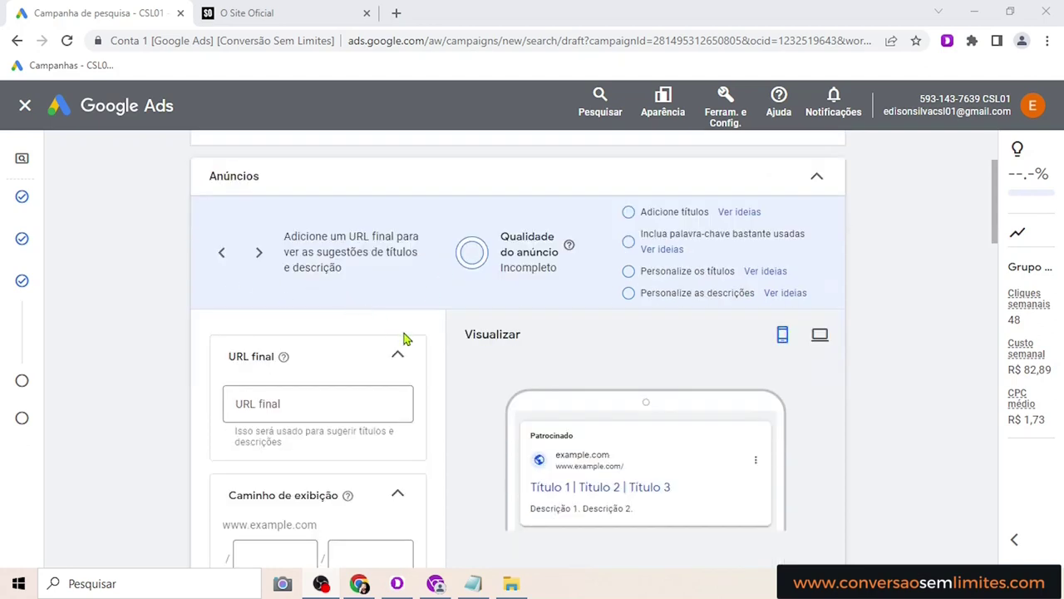
scroll(405, 339, down, 1)
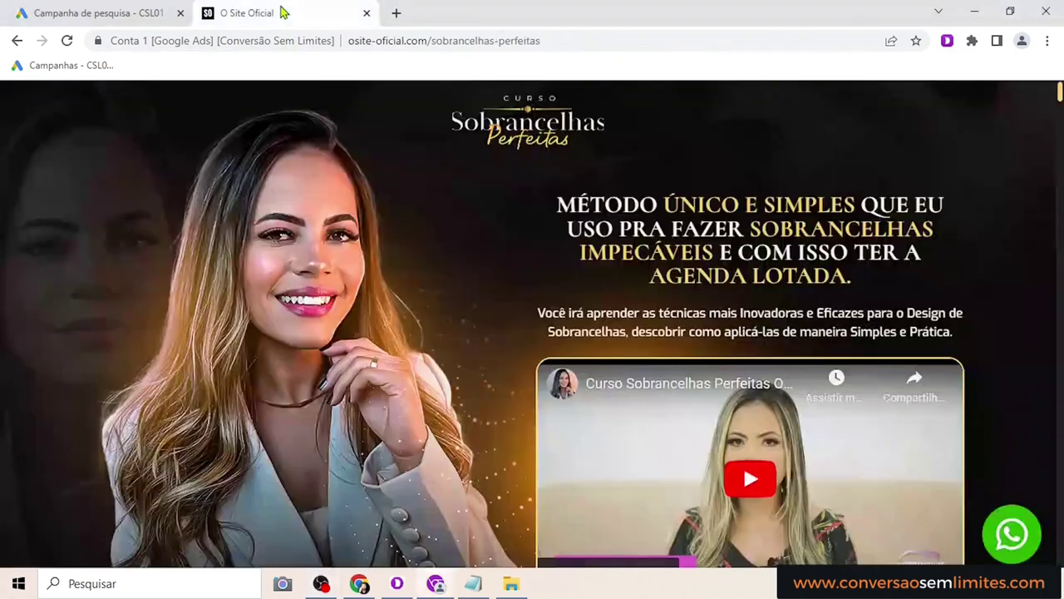
click(285, 12)
click(473, 586)
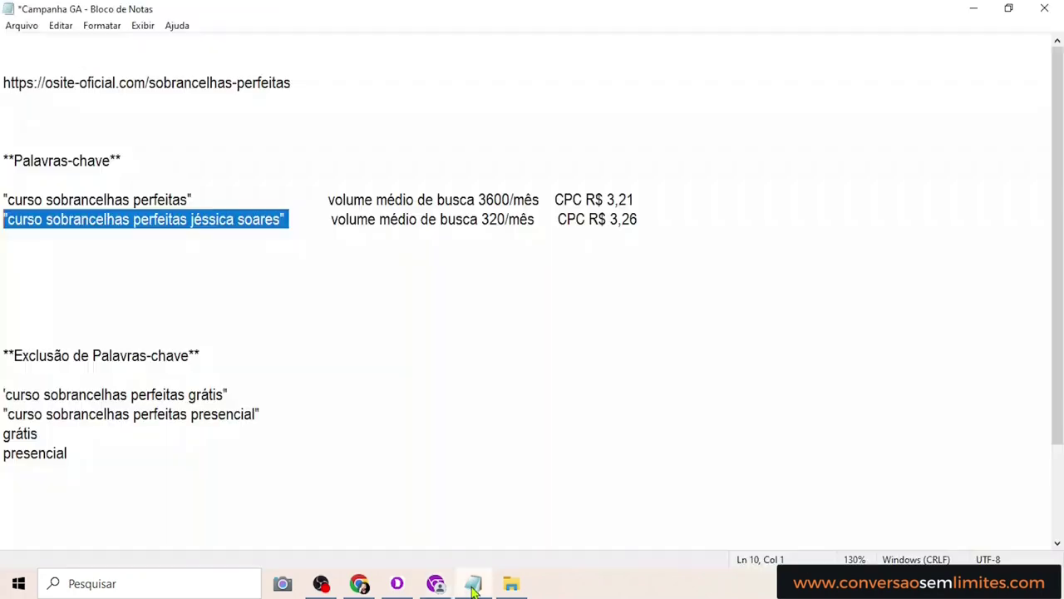
click(390, 398)
drag(299, 85, 2, 83)
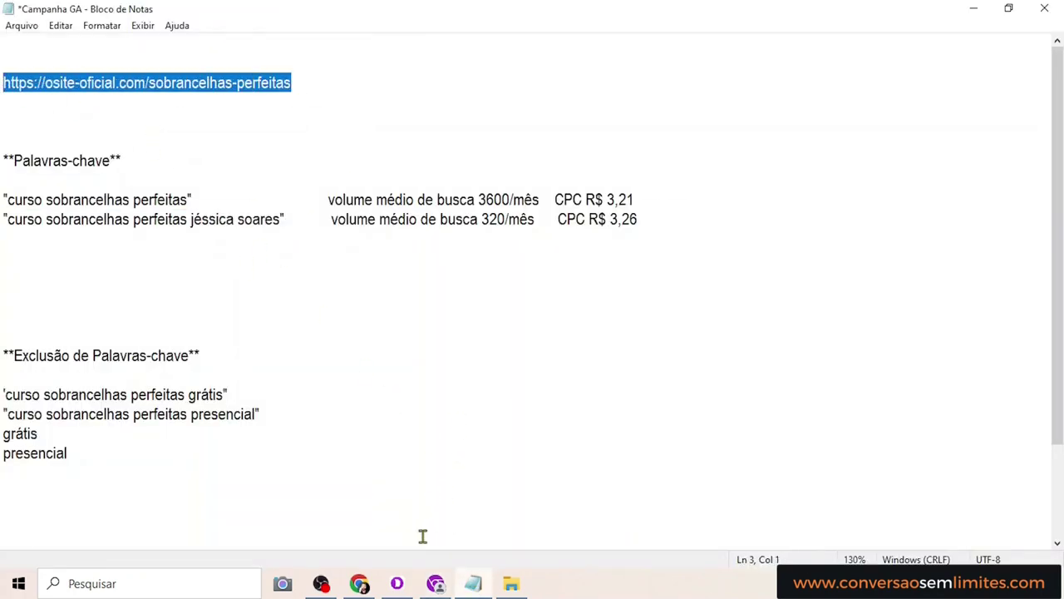
click(441, 585)
click(116, 15)
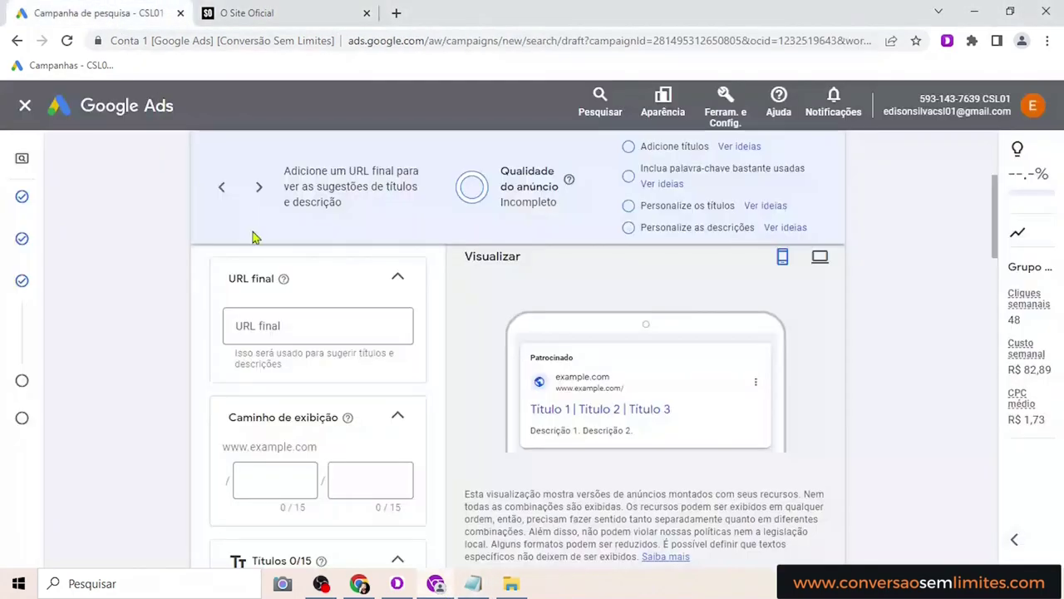
click(281, 325)
key(ctrl+v)
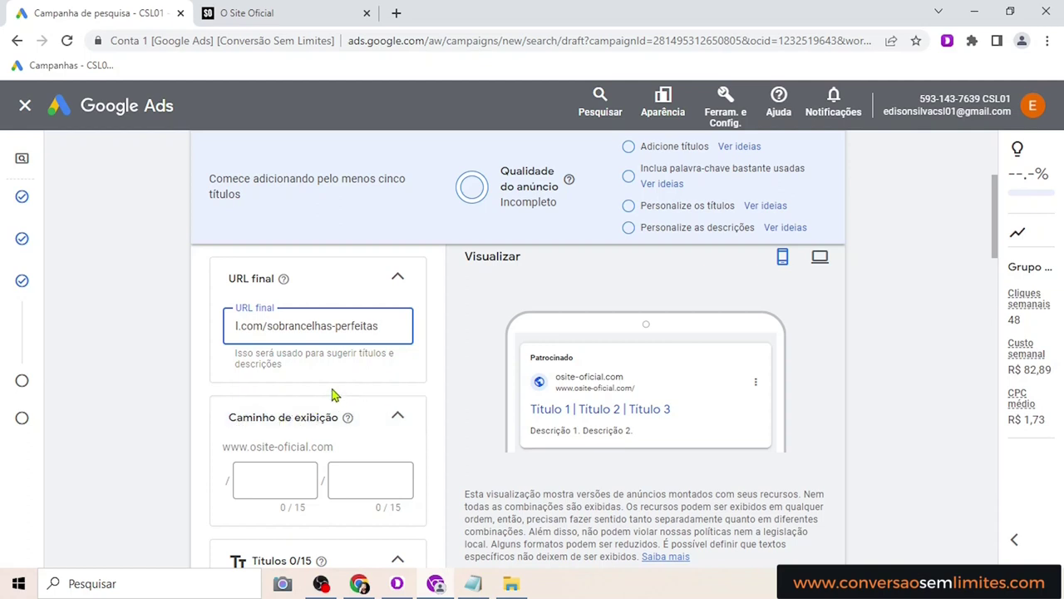
click(375, 397)
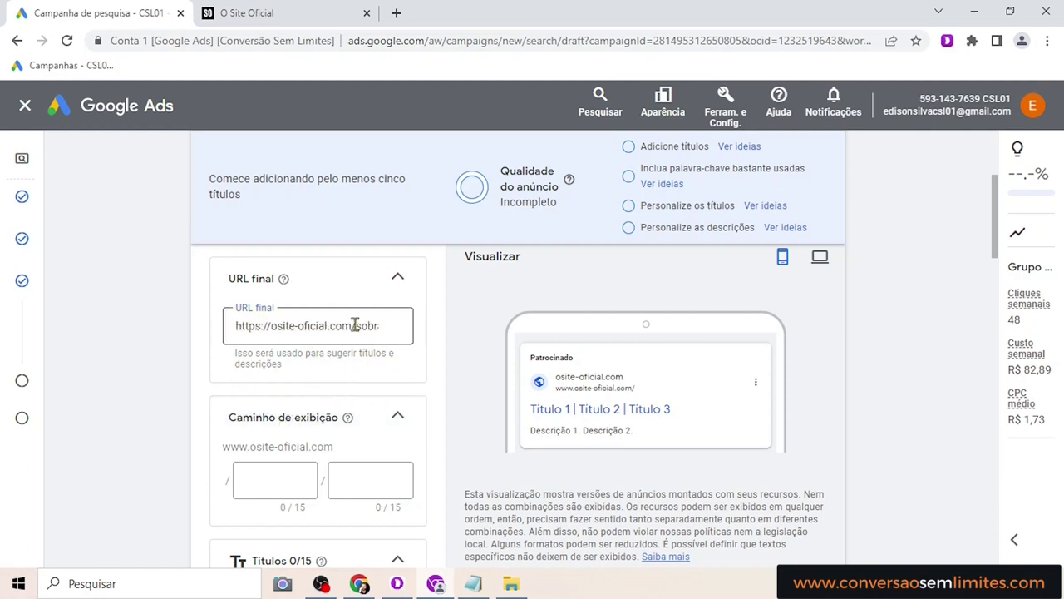
Set the ad's display path to "sobrancelhas" and "perfeitas" under Caminho de exibição
scroll(350, 333, down, 1)
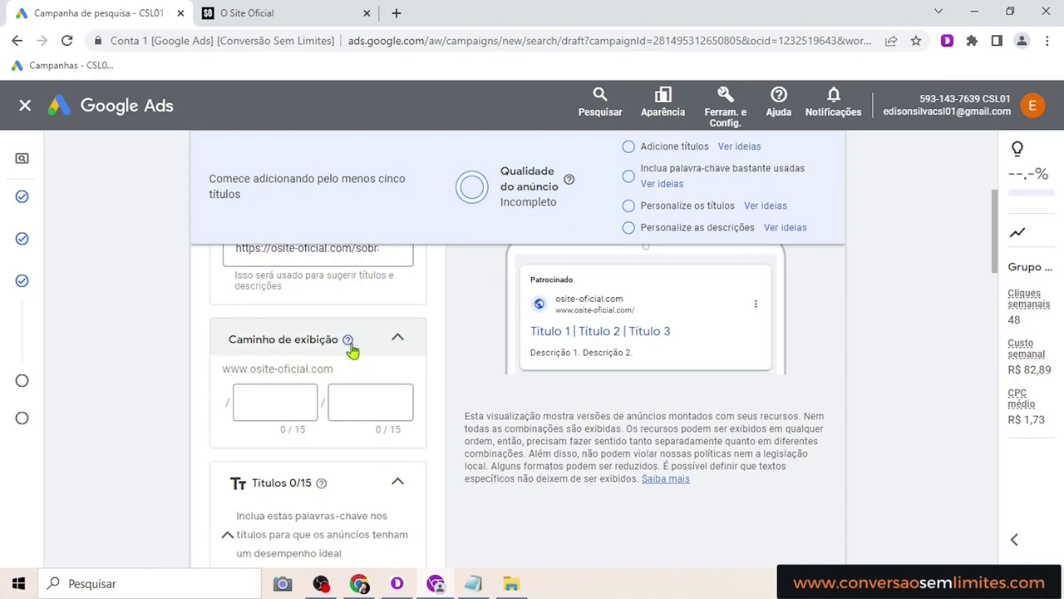
mouse_move(351, 350)
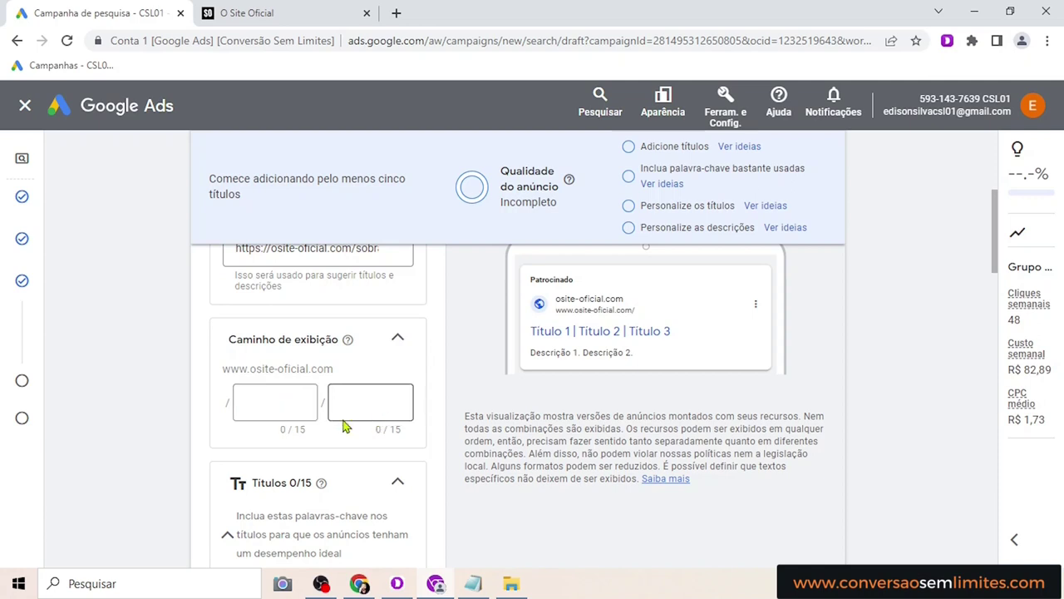
click(268, 406)
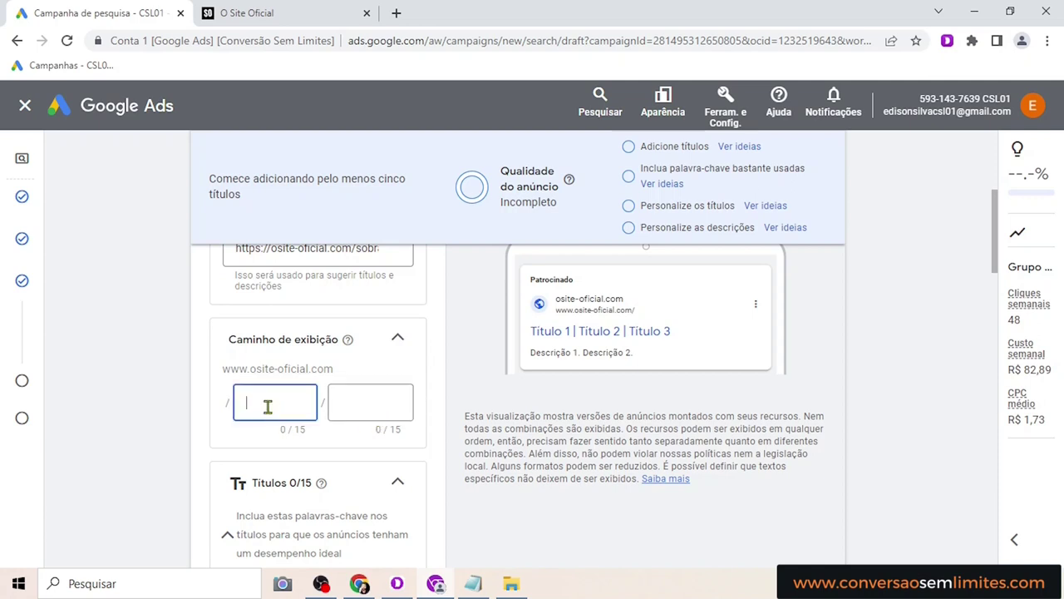
text(sobrancelhas)
click(374, 404)
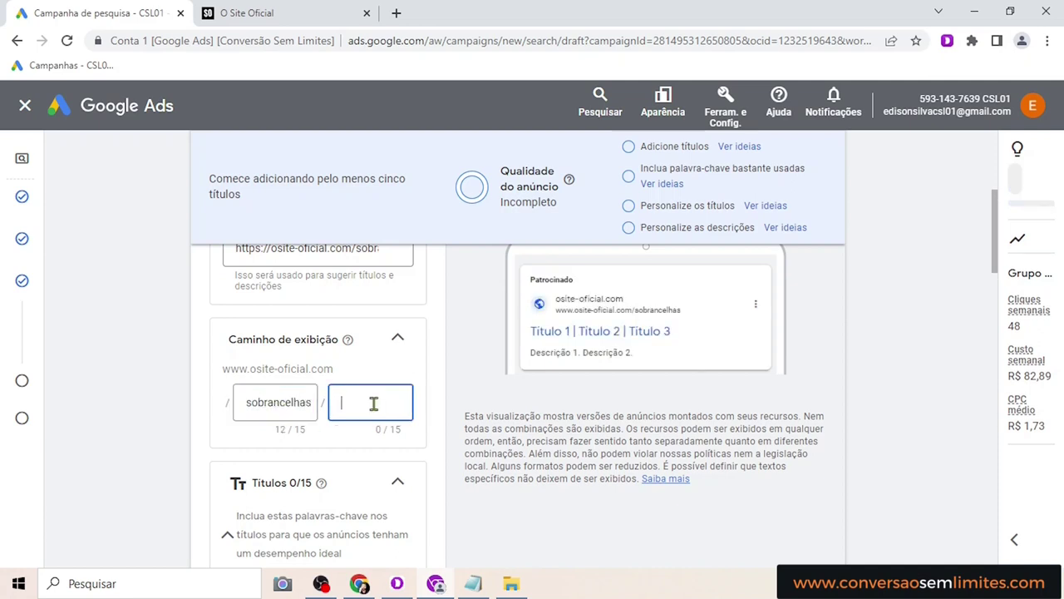
text(perfeitas)
click(393, 380)
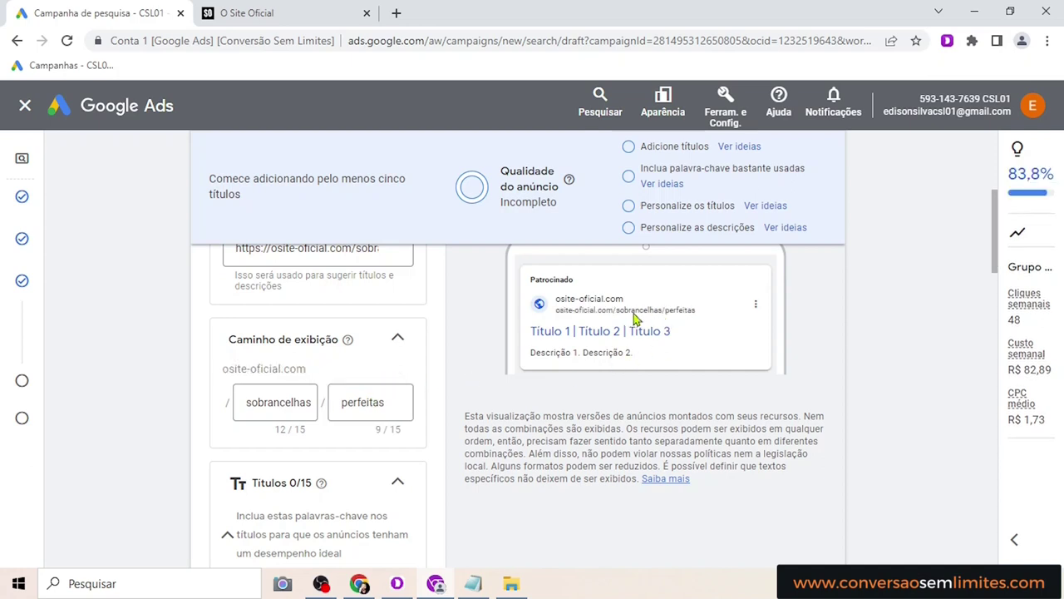
Switch the ad preview to the computer view and check how the display path appears in it
scroll(739, 338, up, 2)
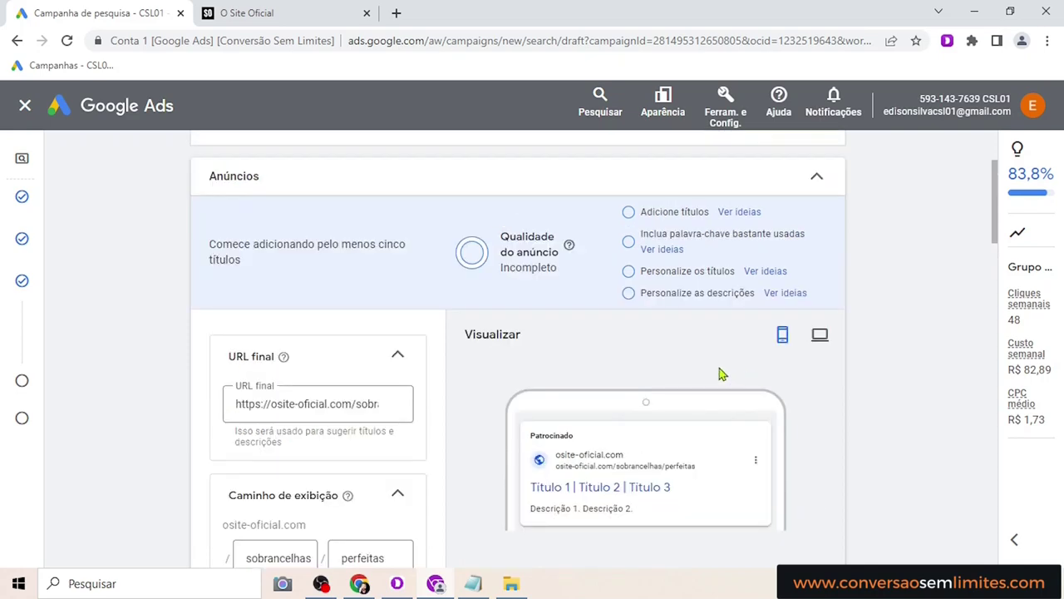
click(822, 336)
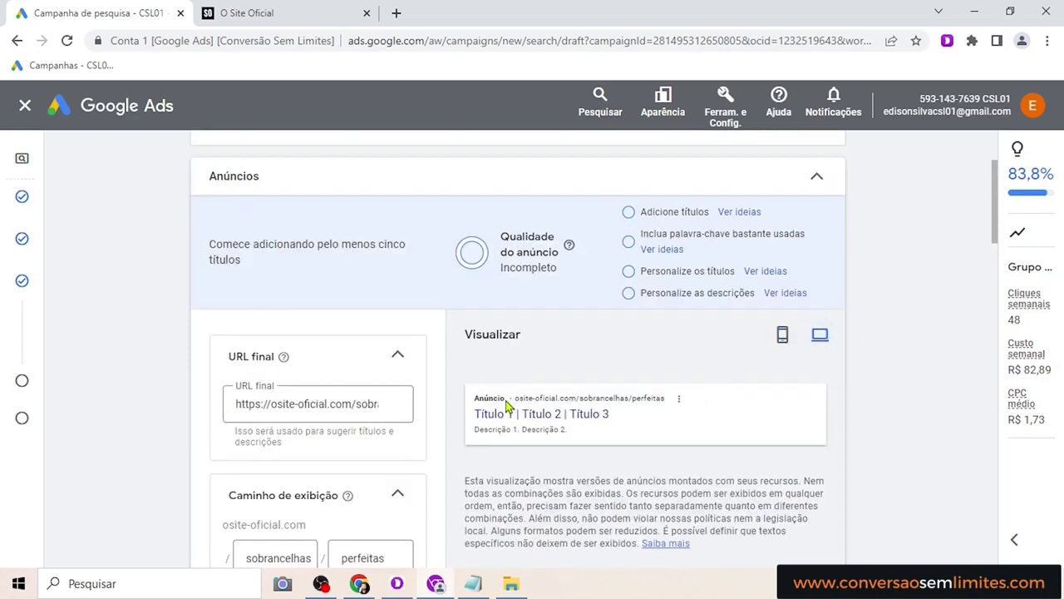
scroll(597, 403, down, 2)
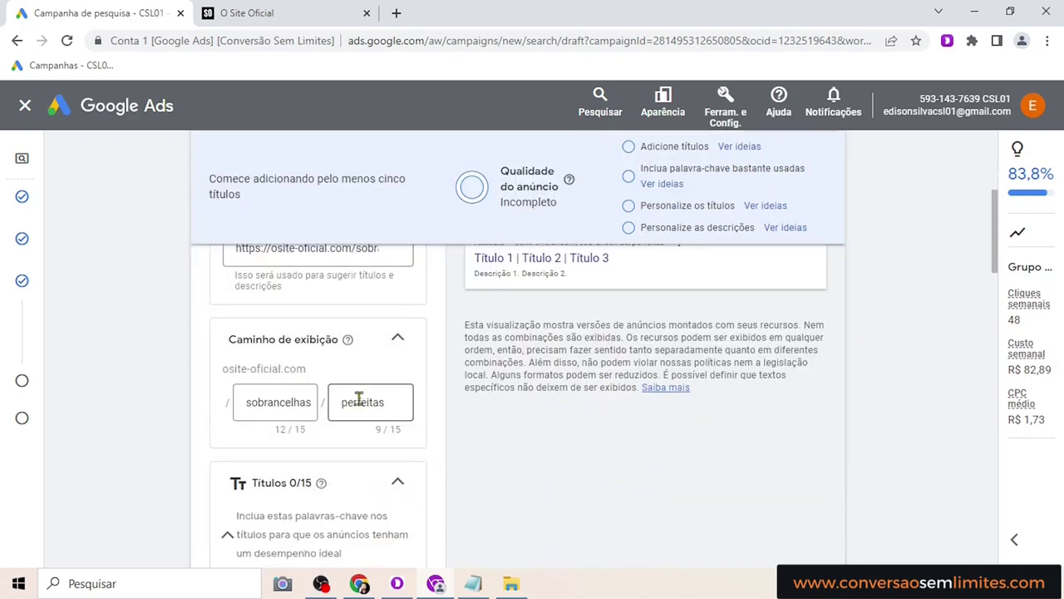
scroll(442, 406, up, 2)
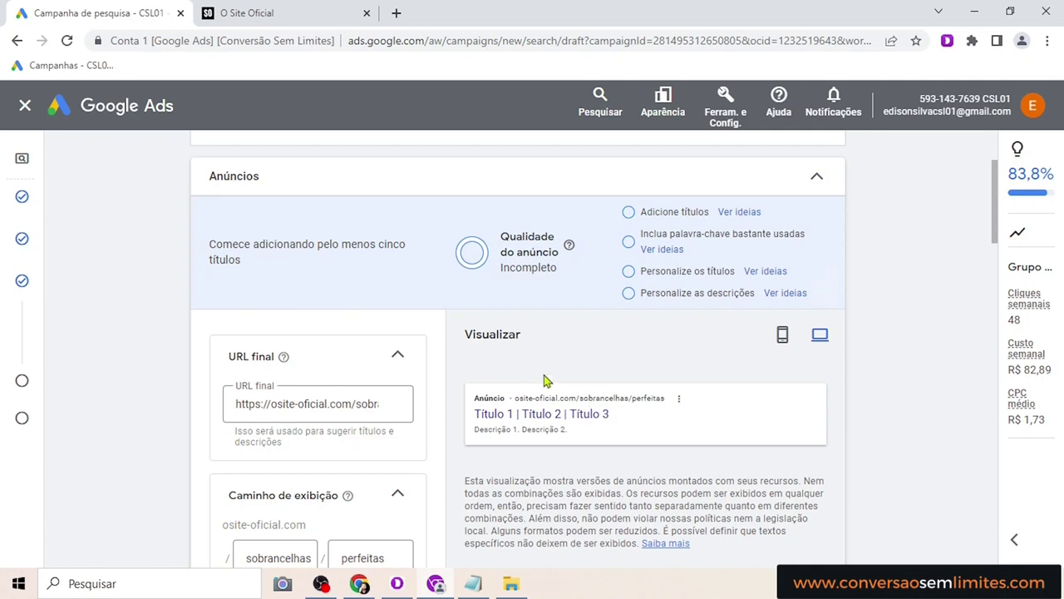
Compare the keywords suggested for the ad titles with the two phrase-match keywords in the Notepad notes
scroll(299, 382, down, 5)
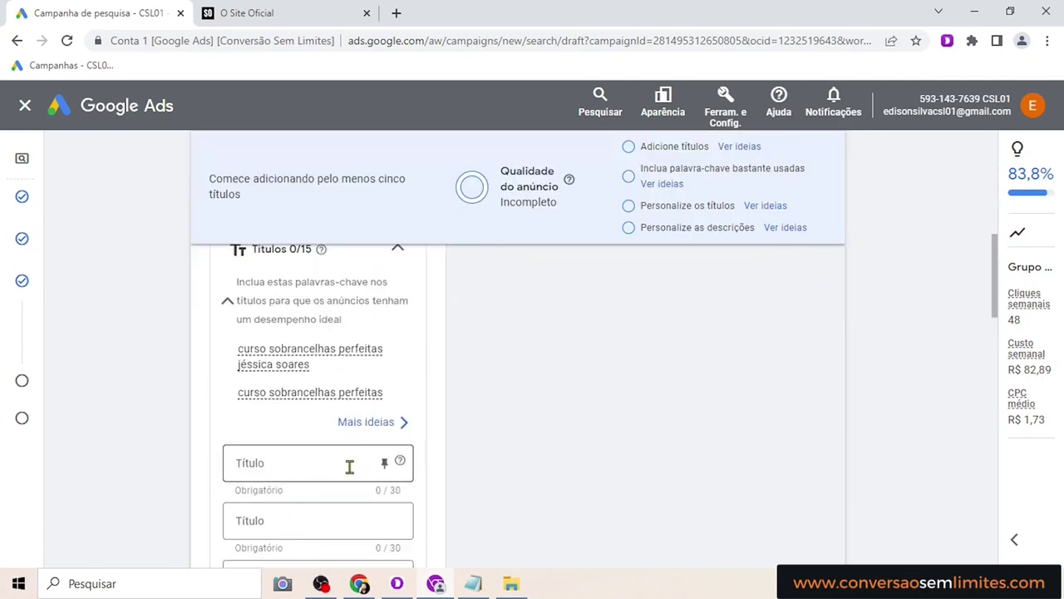
scroll(327, 457, up, 1)
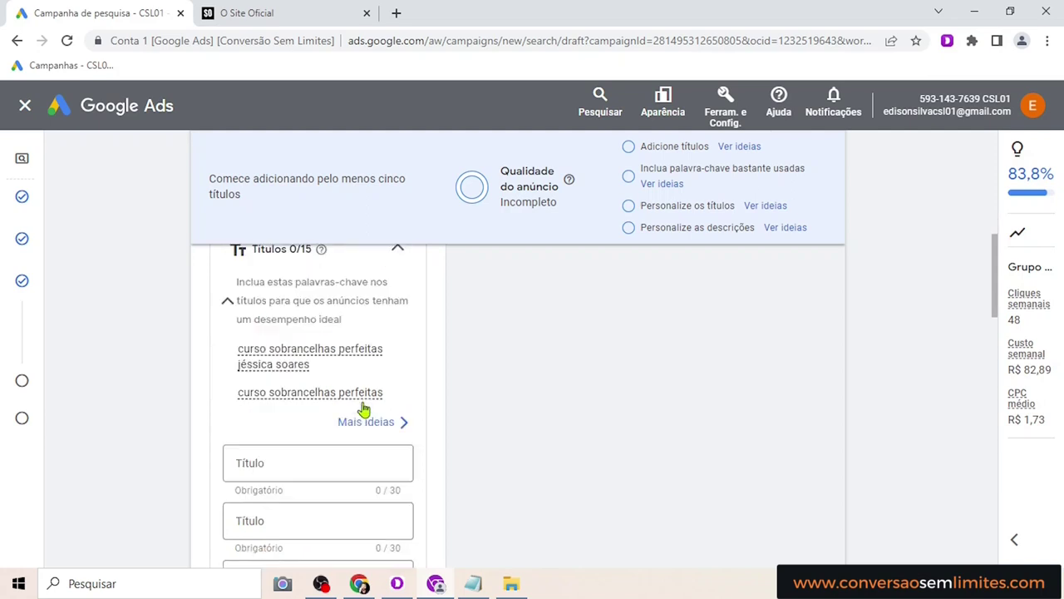
click(482, 586)
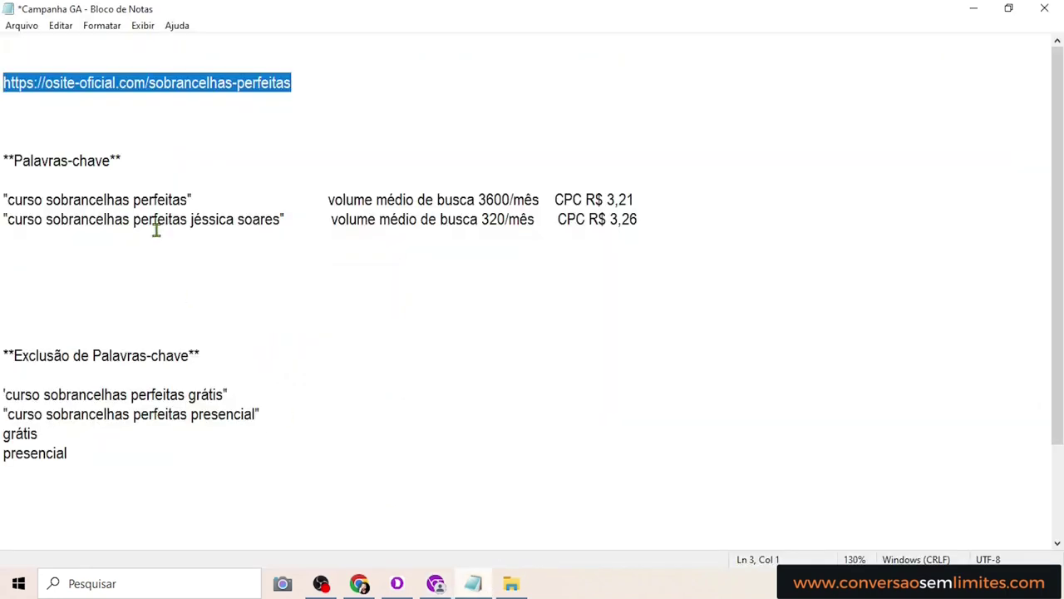
drag(200, 204, 7, 202)
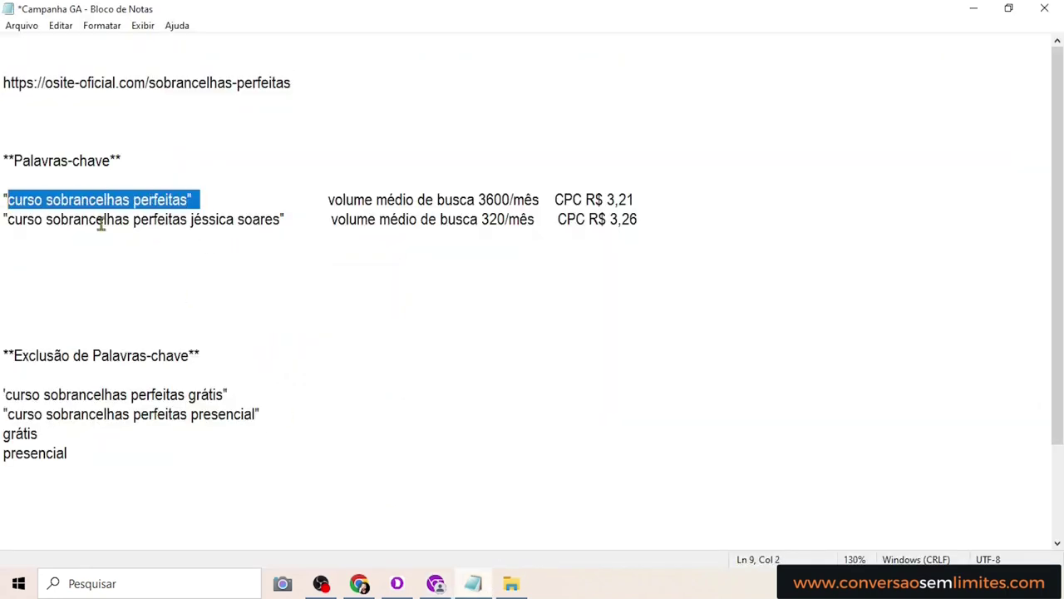
drag(293, 221, 15, 222)
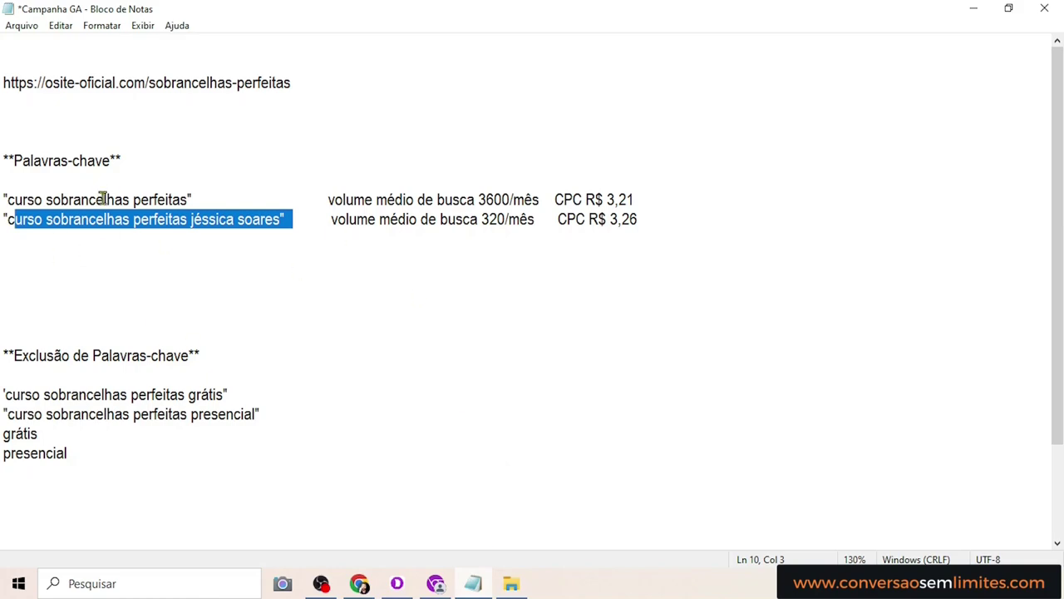
click(442, 584)
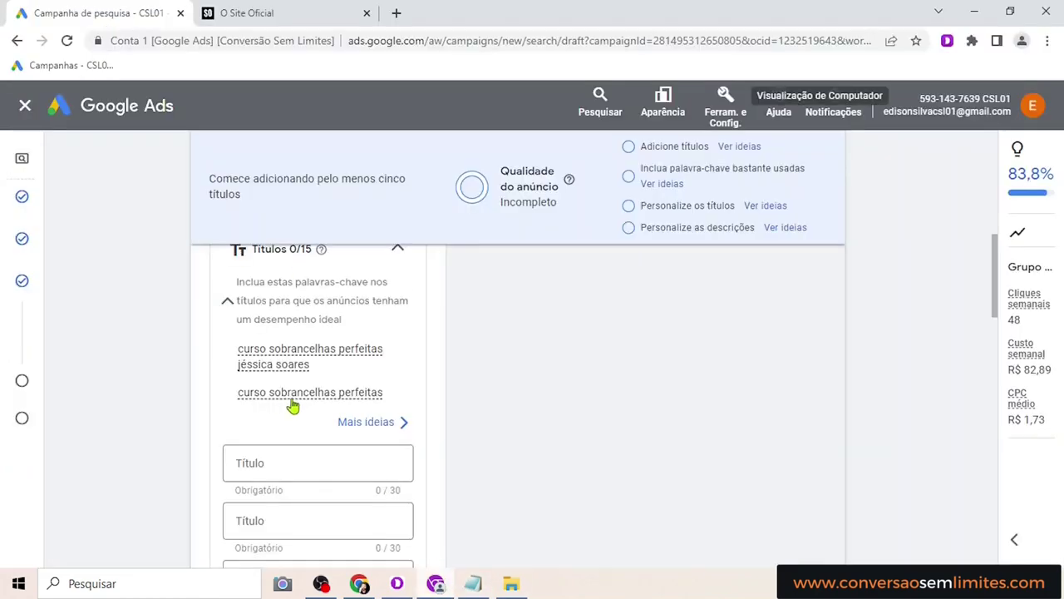
scroll(604, 387, up, 5)
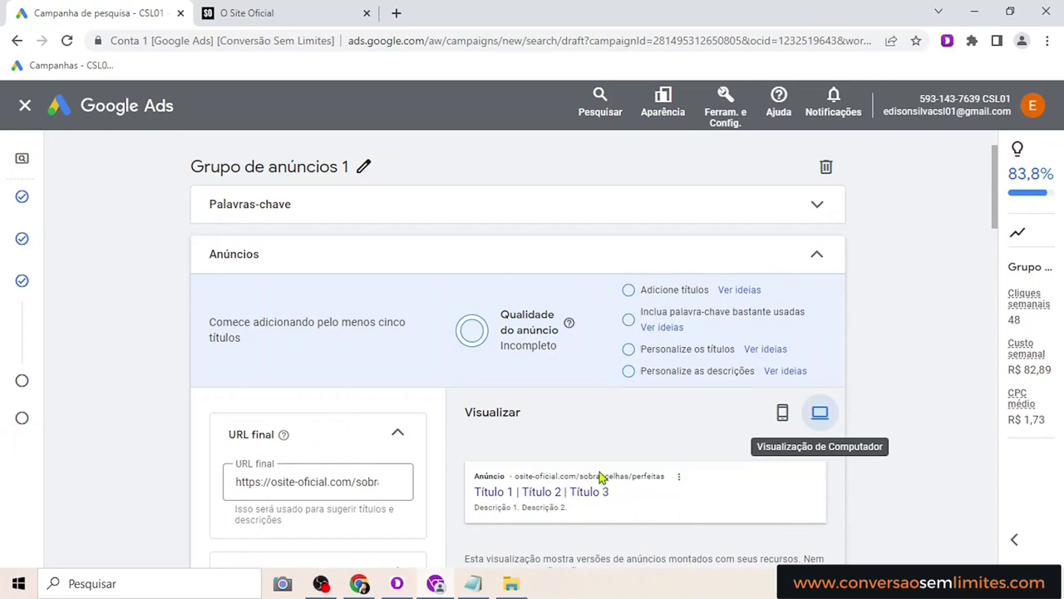
Enter "Curso Sobrancelhas Perfeitas" as the ad's first title
scroll(394, 404, down, 3)
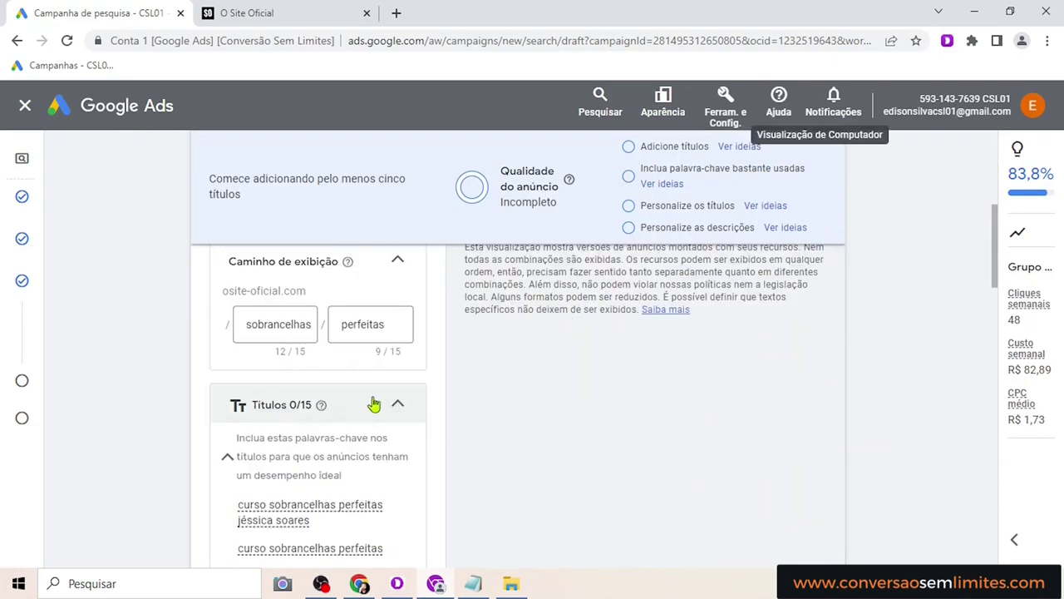
scroll(409, 402, down, 2)
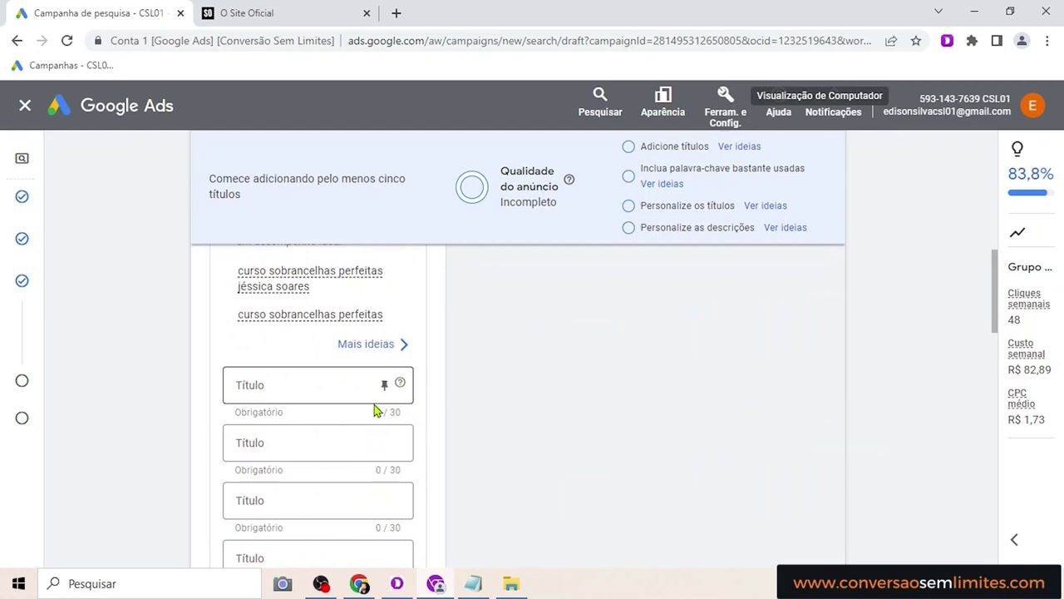
click(305, 381)
text(X)
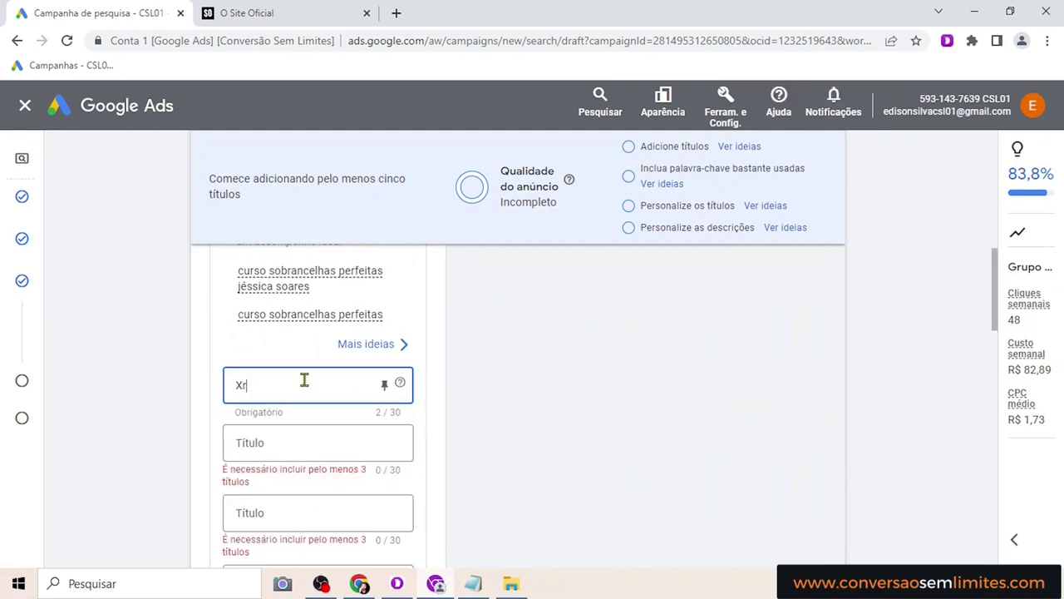
text(r)
key(BackSpace)
key(BackSpace)
text(C)
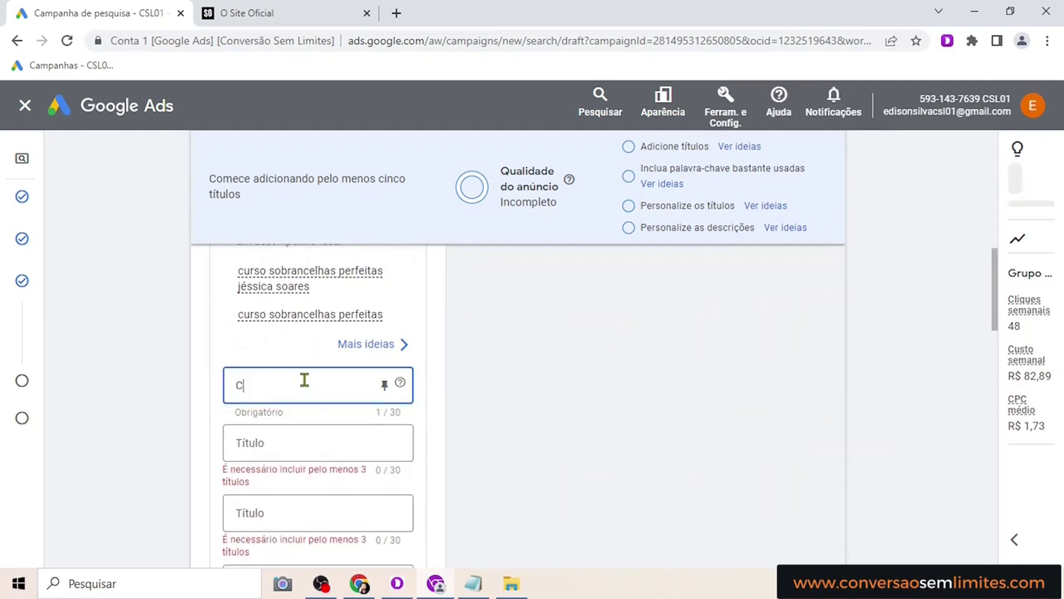
text(urso Sobrancel)
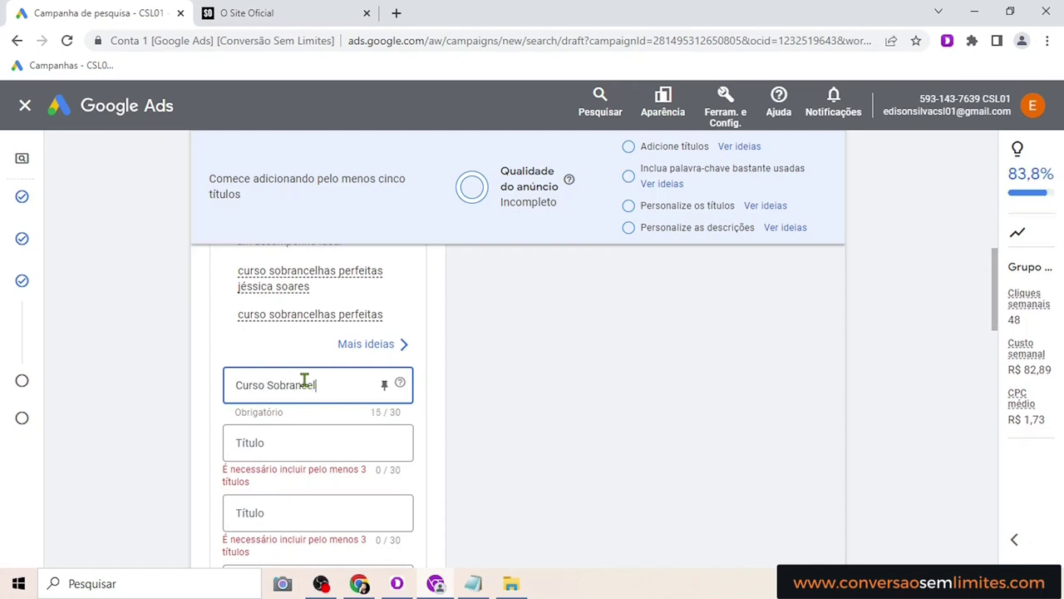
text(has Perfeitas)
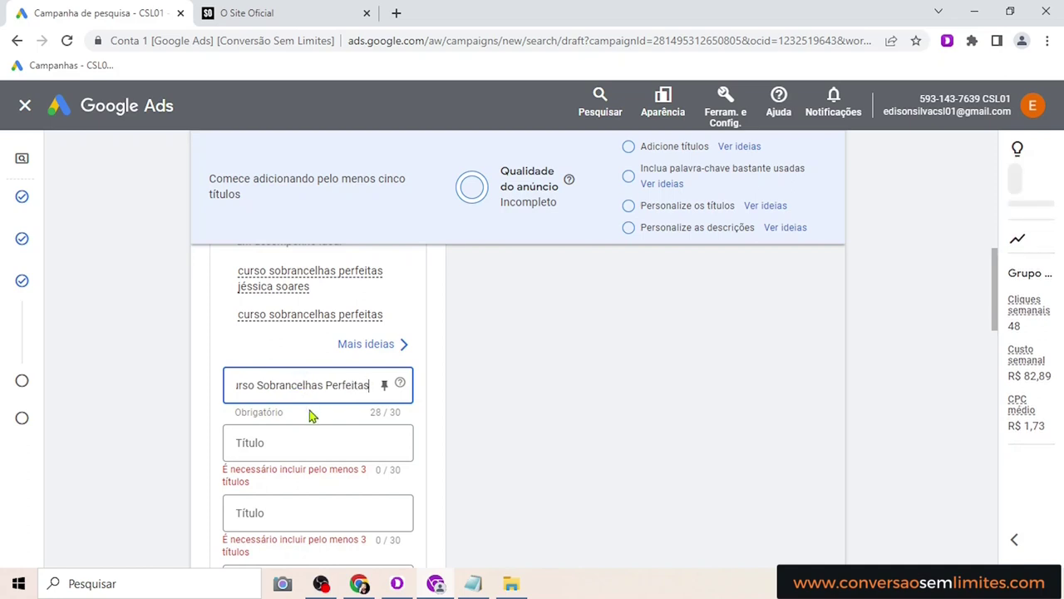
Look over the remaining empty title fields and the Descrições section of the ad
scroll(379, 406, down, 3)
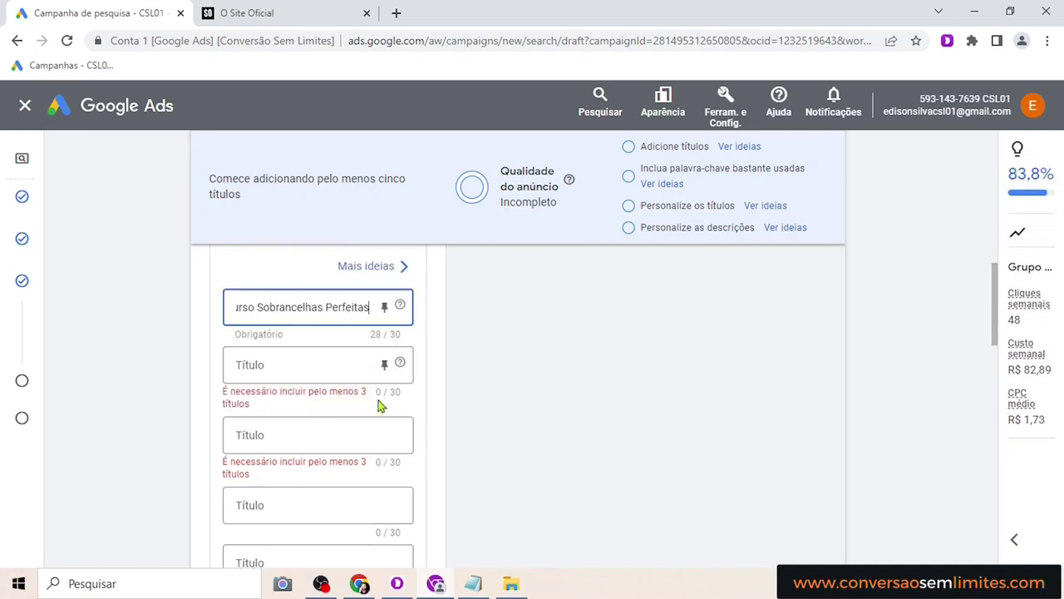
scroll(397, 421, down, 1)
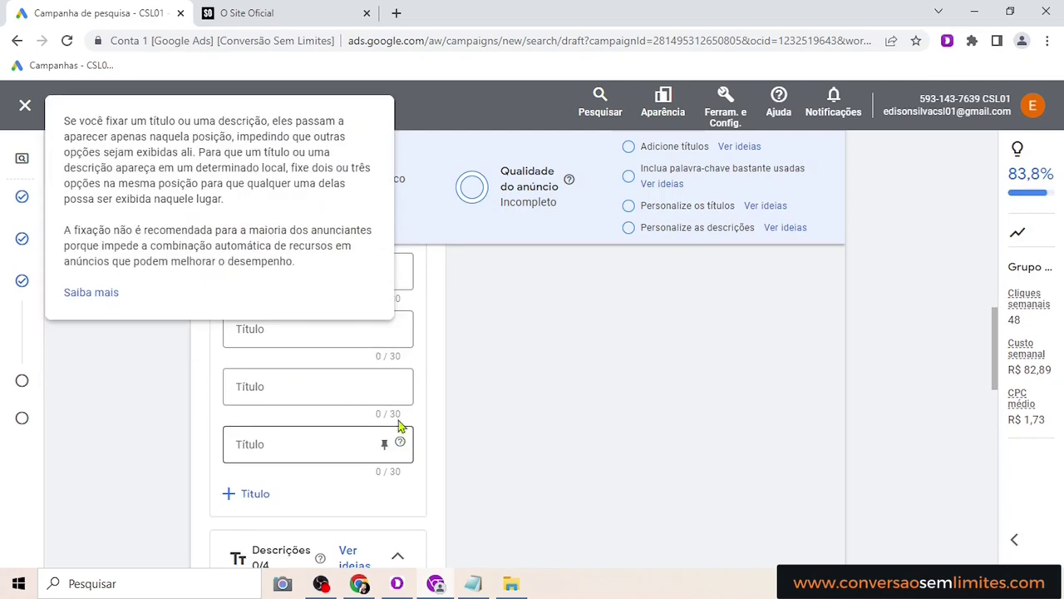
scroll(388, 420, down, 1)
scroll(358, 466, down, 2)
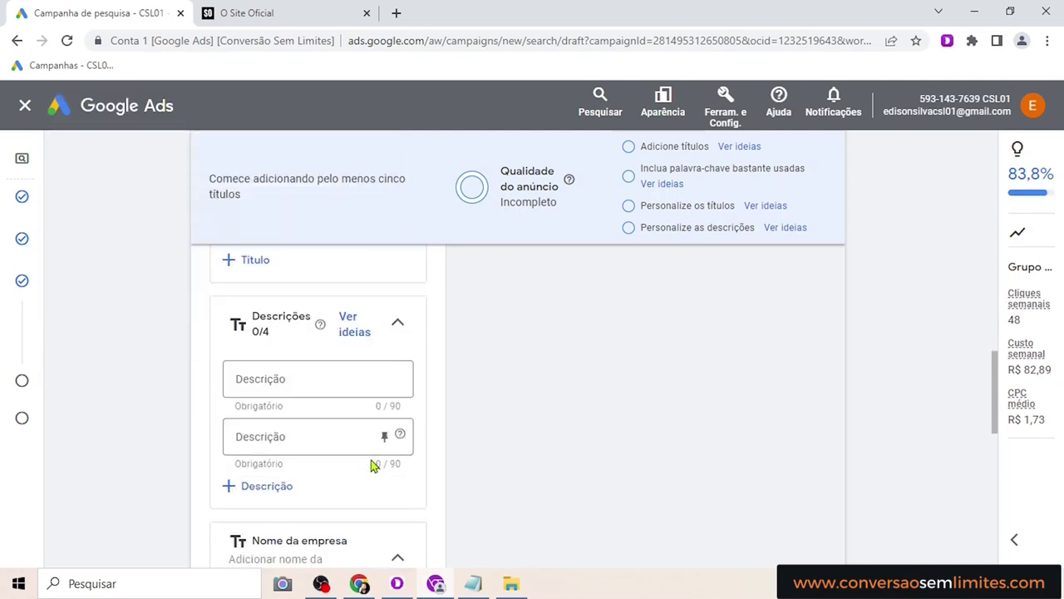
scroll(307, 420, up, 5)
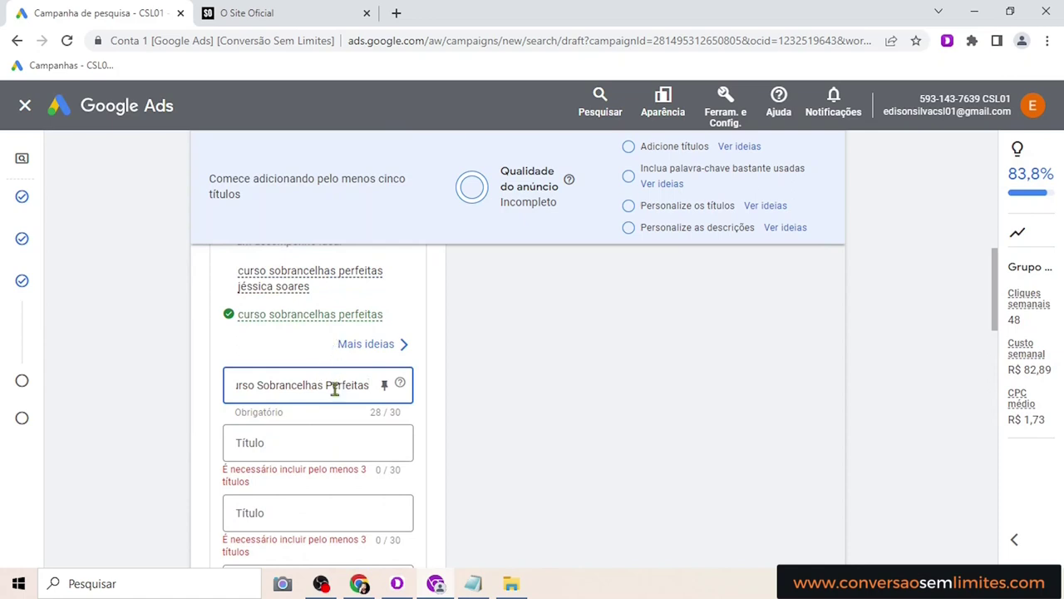
scroll(327, 389, down, 2)
scroll(333, 400, up, 1)
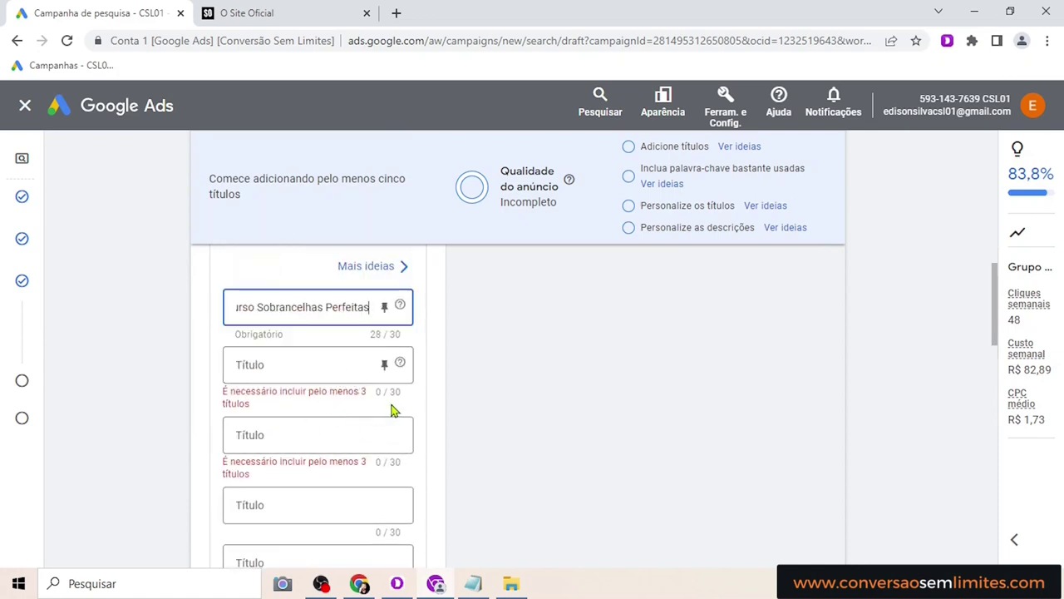
Enter the course instructor's full name as the ad's second title, matching the longer suggested keyword
scroll(387, 409, down, 2)
scroll(381, 411, down, 5)
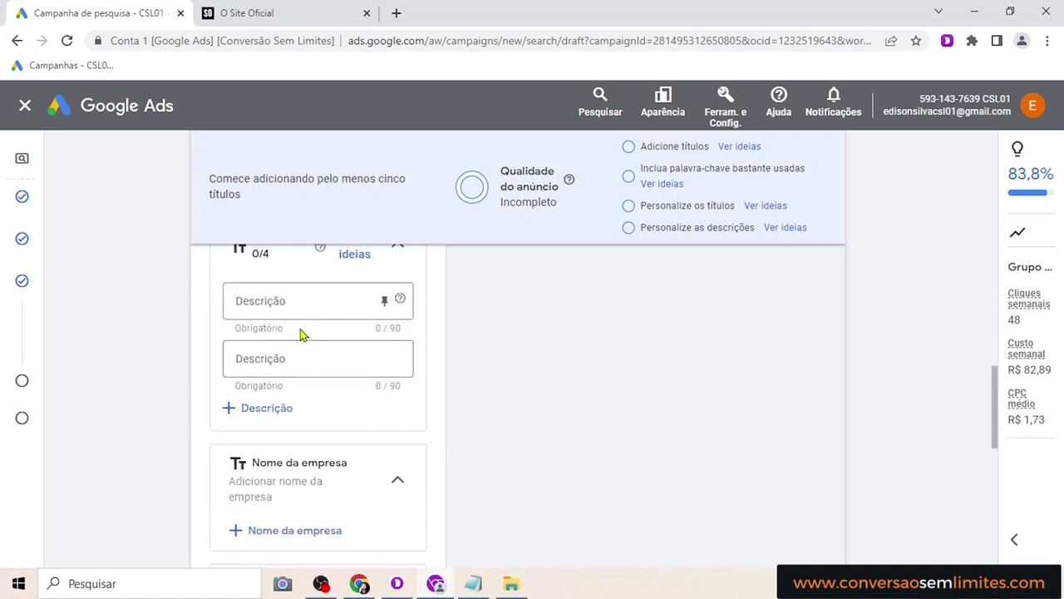
scroll(324, 380, up, 10)
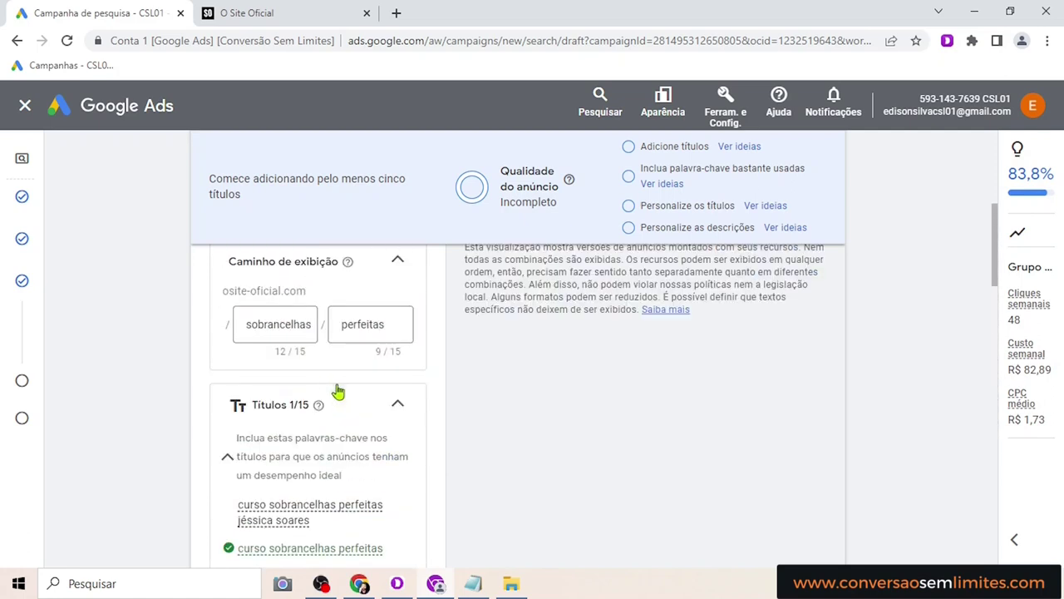
scroll(341, 398, down, 1)
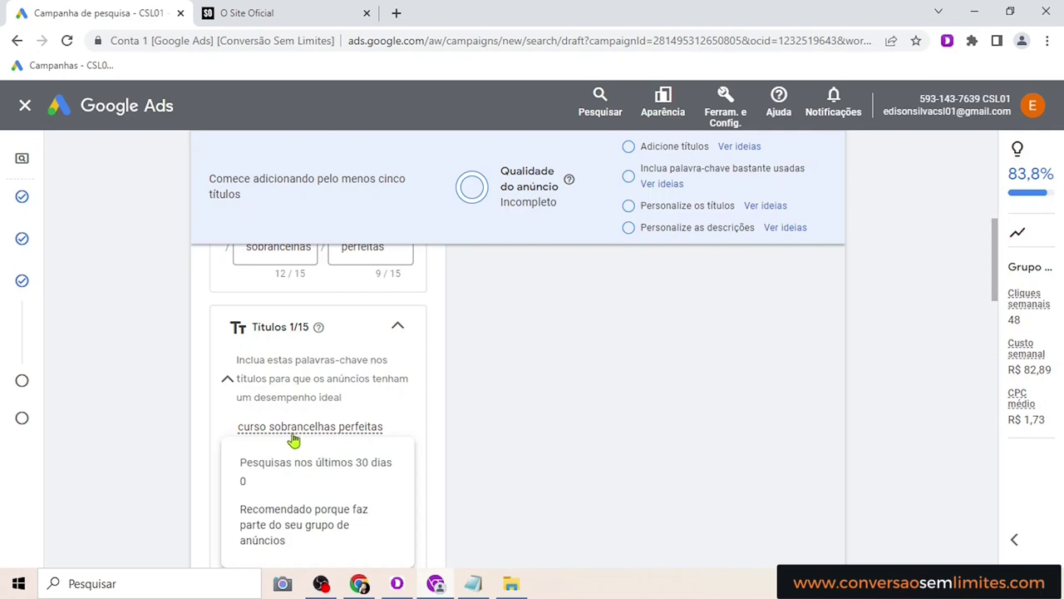
click(330, 438)
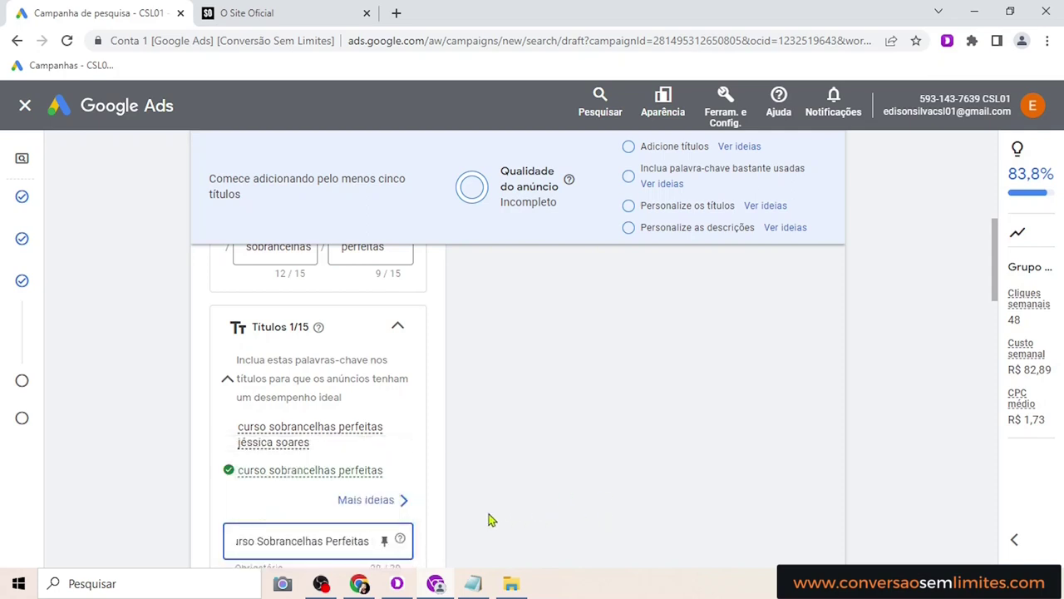
scroll(358, 467, down, 2)
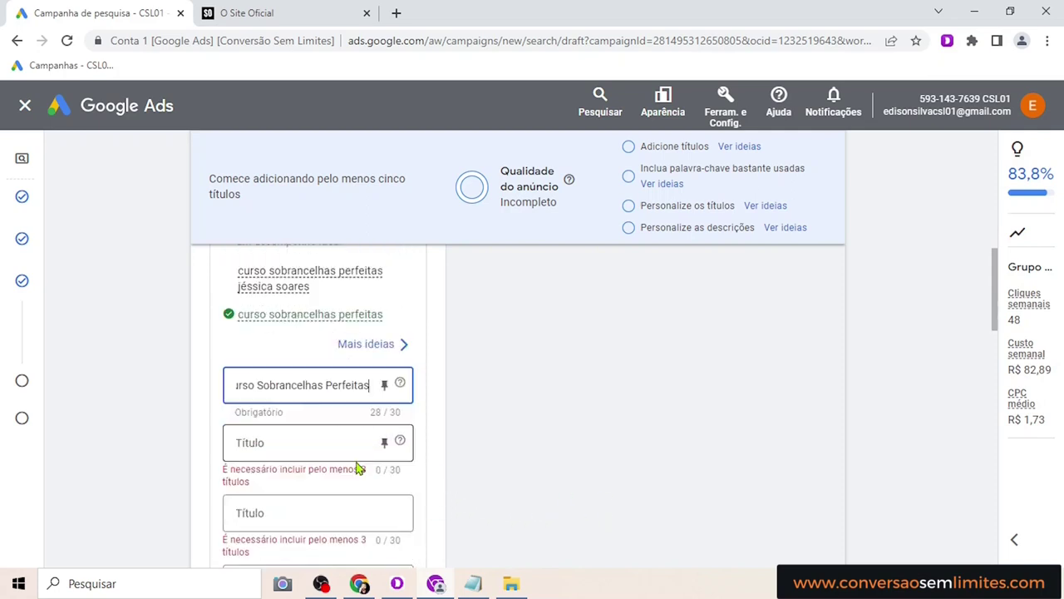
click(305, 456)
text(J)
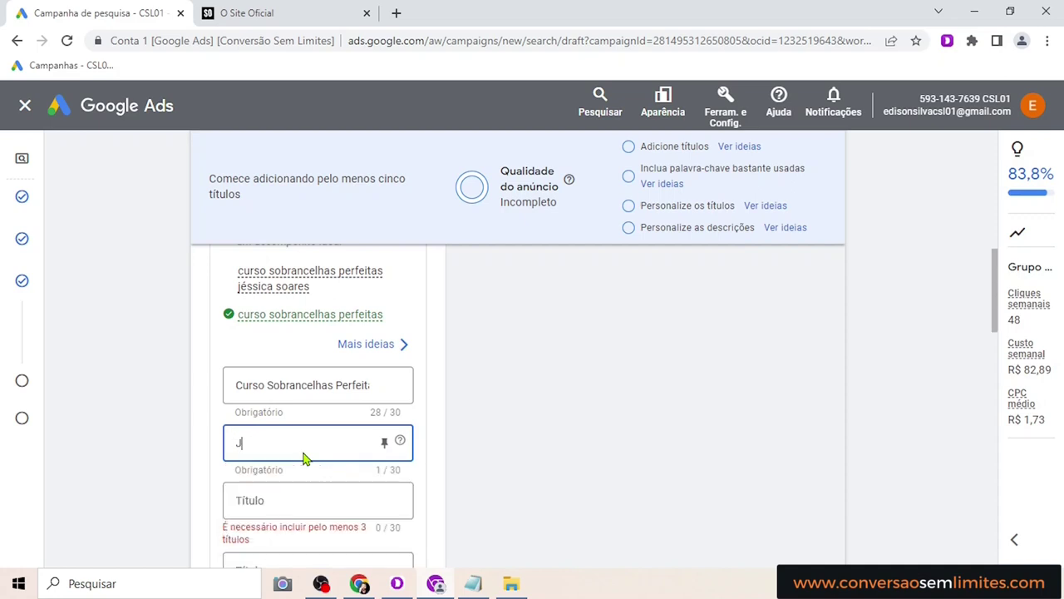
text(éssica S)
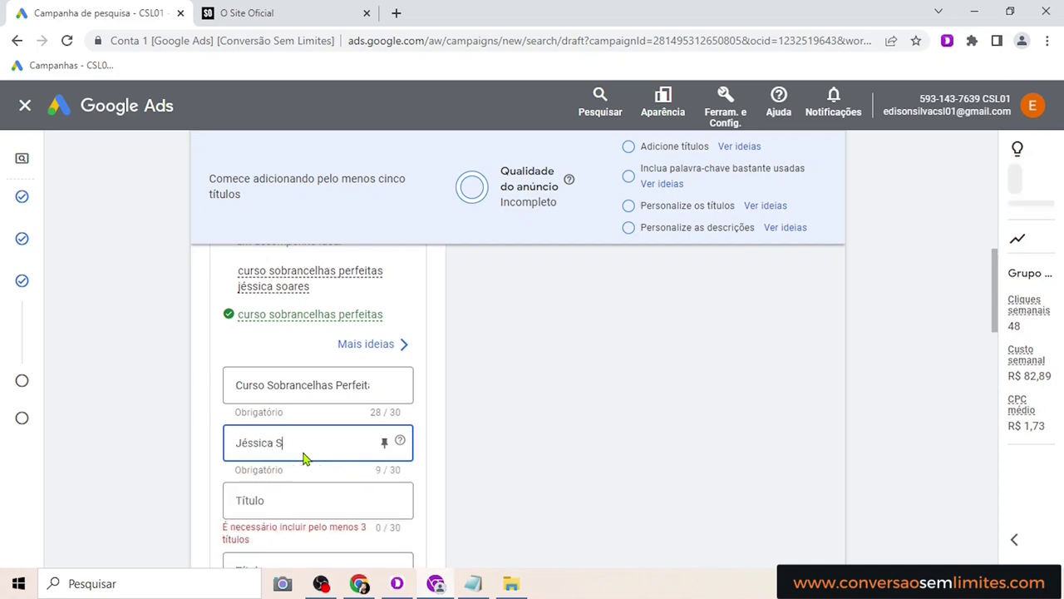
text(oares)
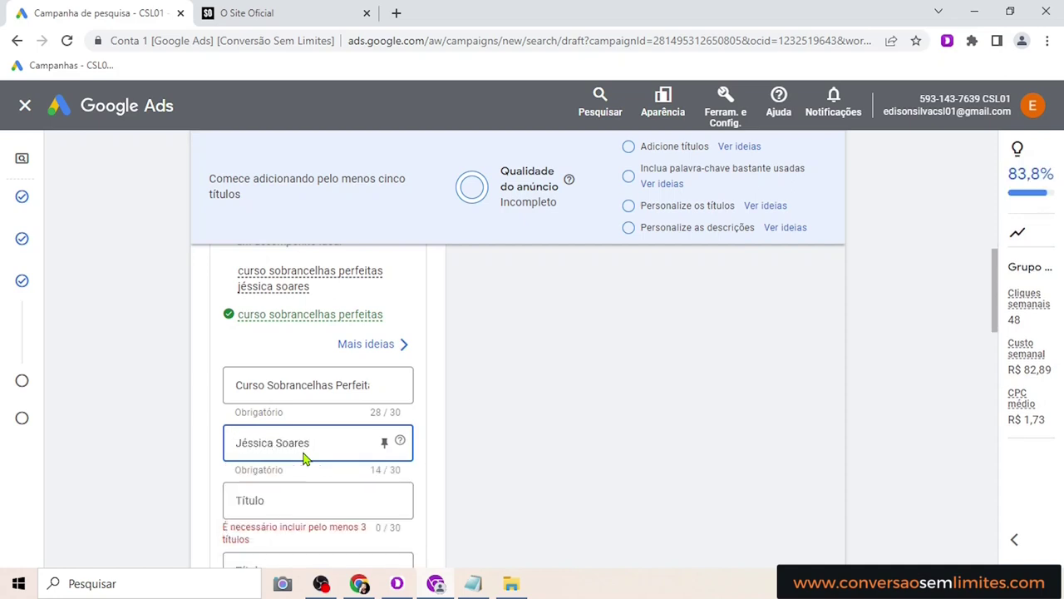
click(233, 356)
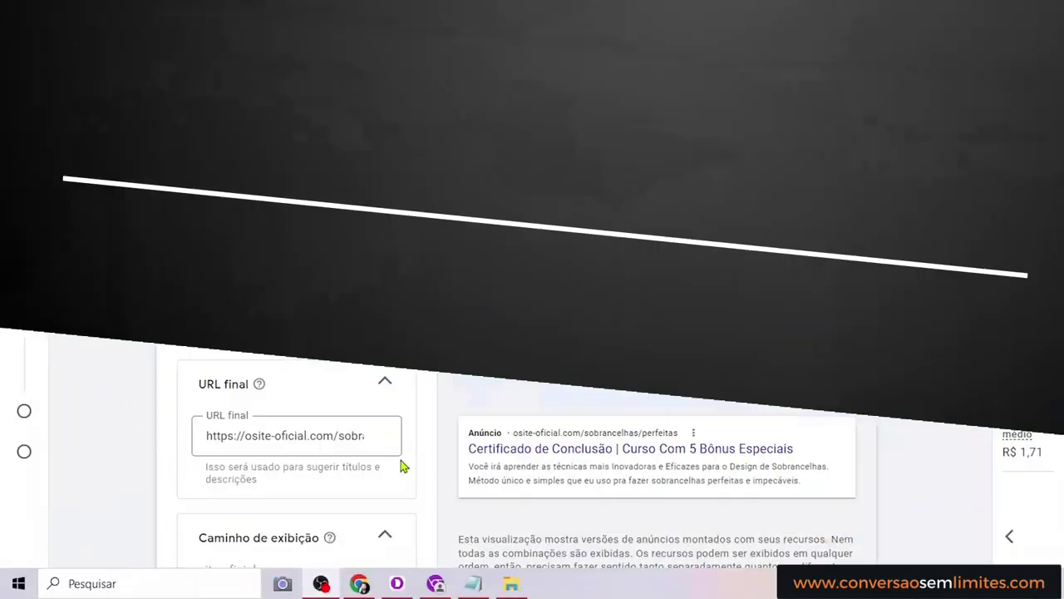
Skim the completed ad from the URL final section through the titles to the Descrições section
scroll(350, 353, down, 3)
scroll(350, 354, down, 5)
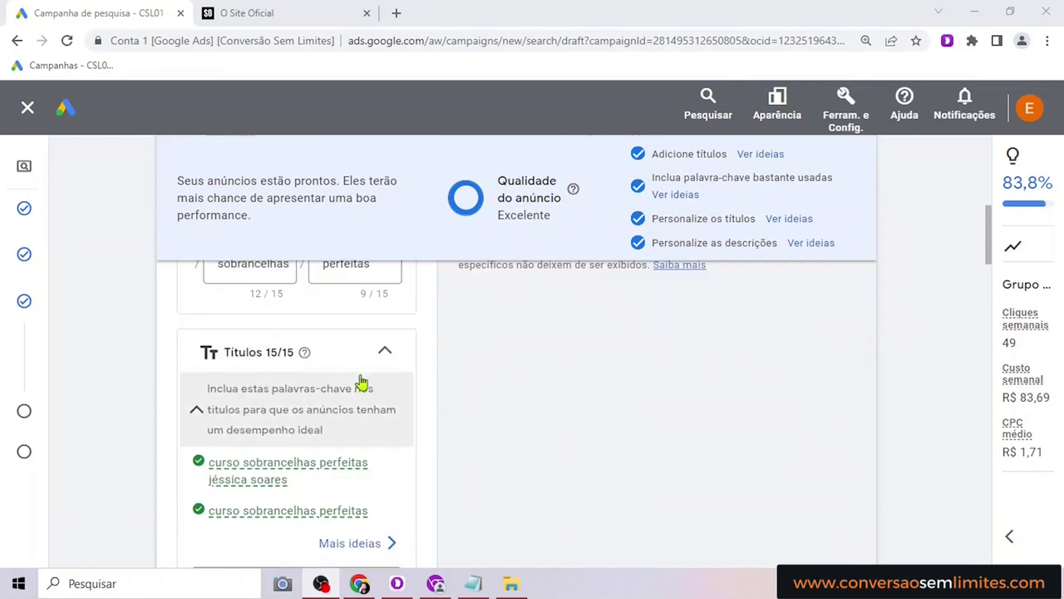
scroll(366, 385, down, 8)
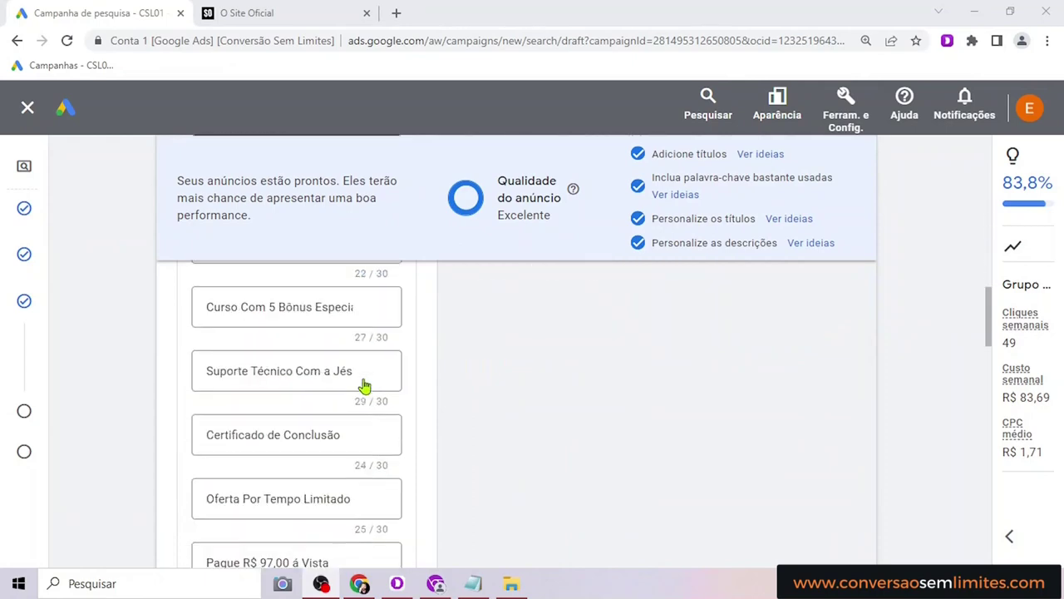
scroll(366, 385, down, 2)
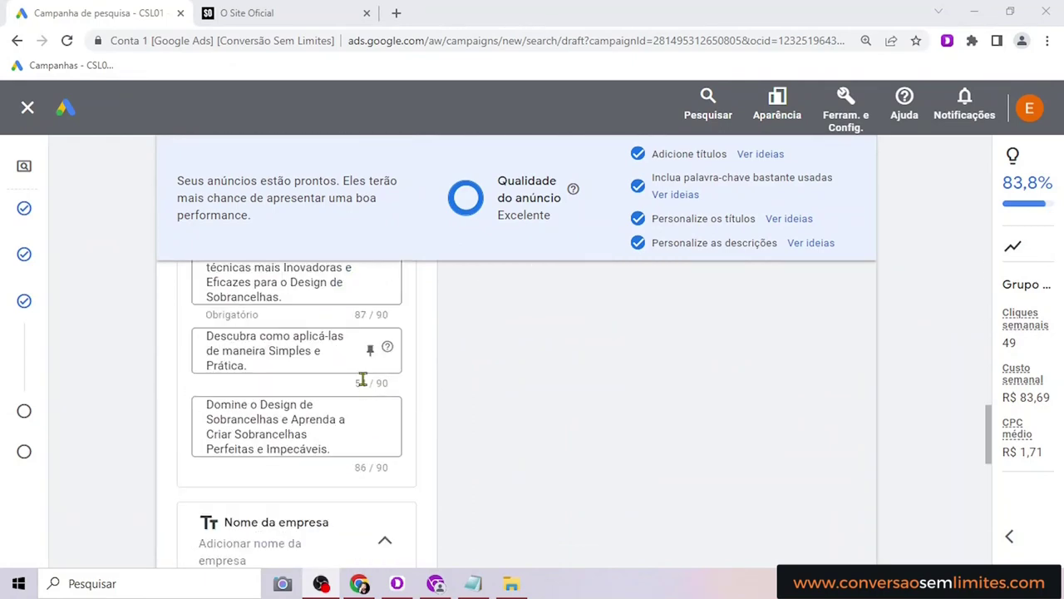
scroll(364, 378, up, 10)
scroll(349, 420, up, 2)
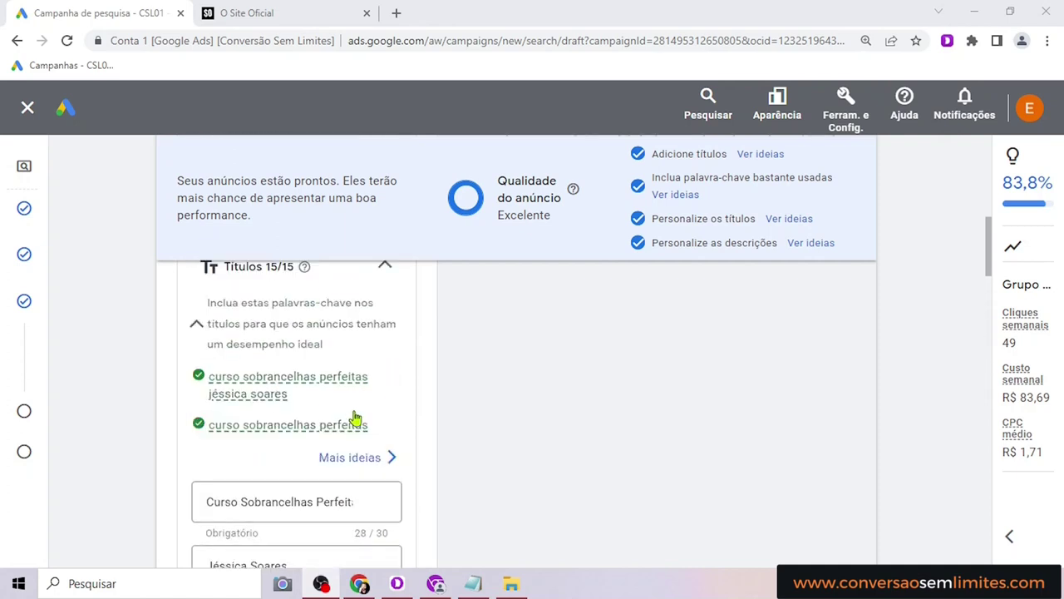
Review the filled ad titles one by one, from "Curso Sobrancelhas Perfeitas" through the bonus, certificate, price and access titles
scroll(356, 420, down, 1)
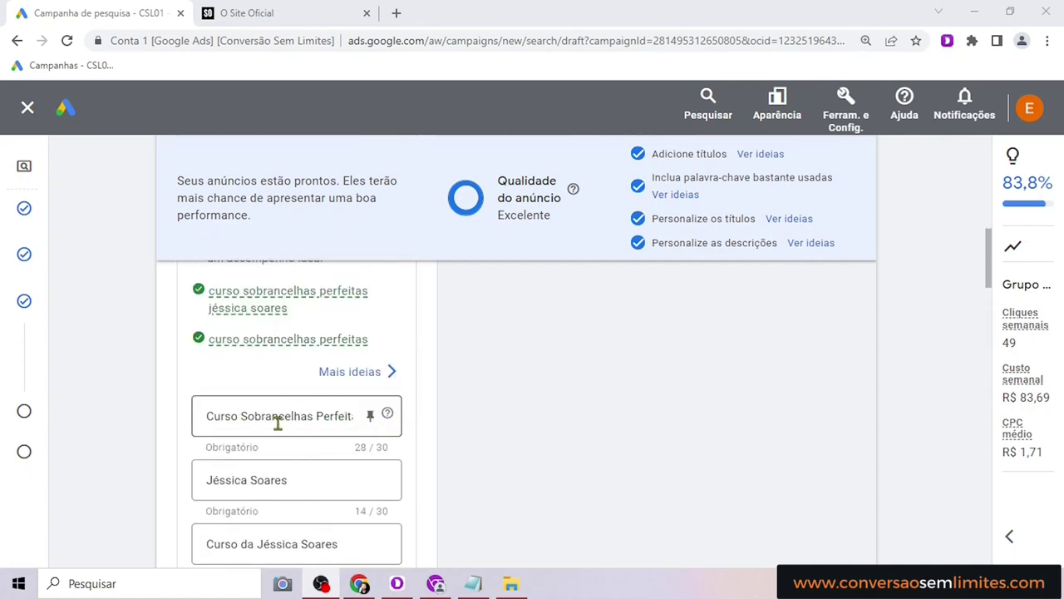
scroll(341, 422, down, 1)
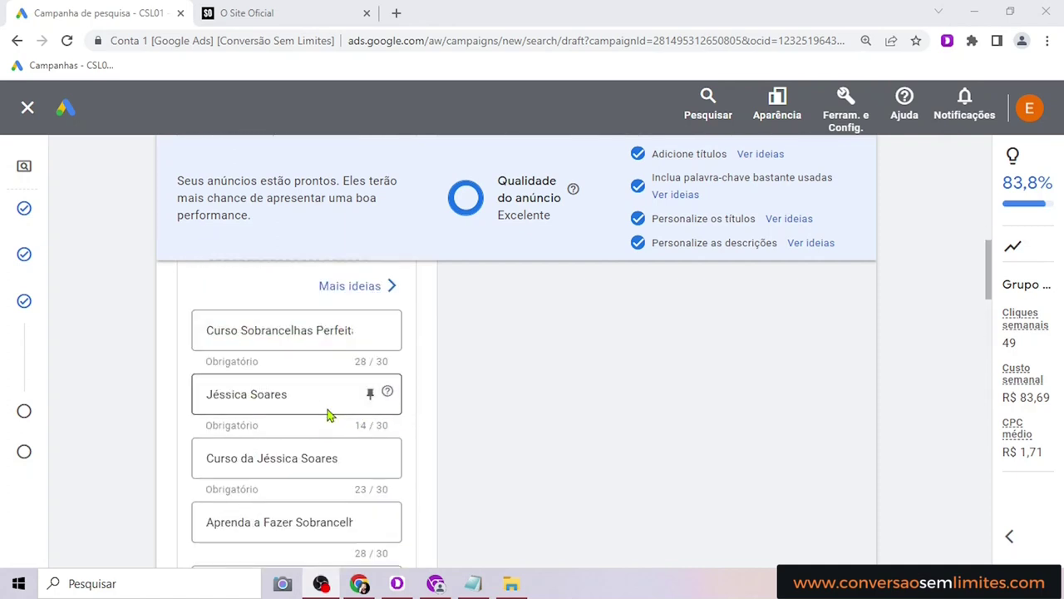
scroll(368, 420, down, 1)
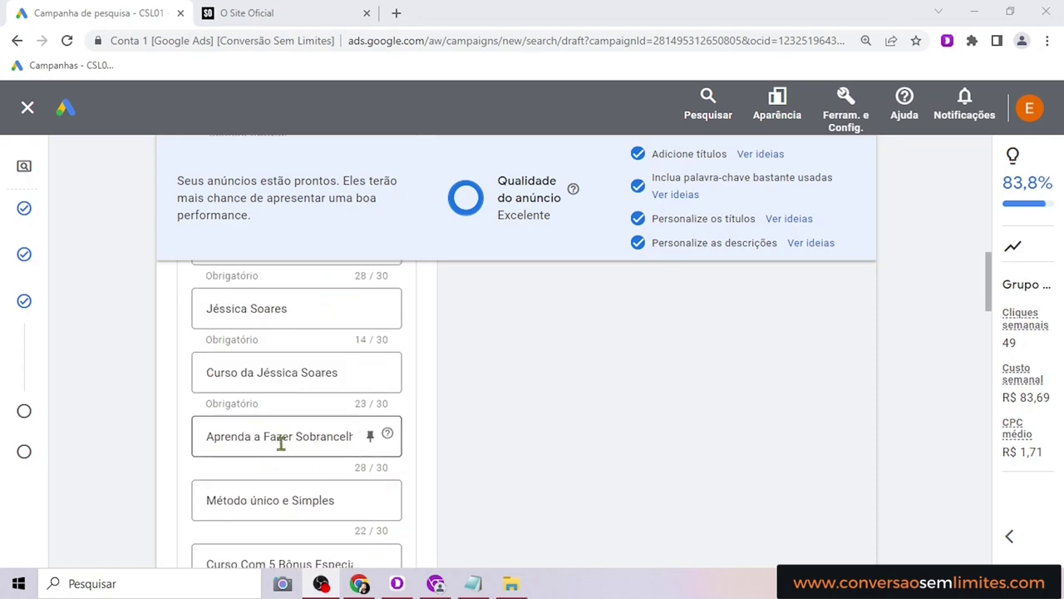
scroll(346, 434, down, 1)
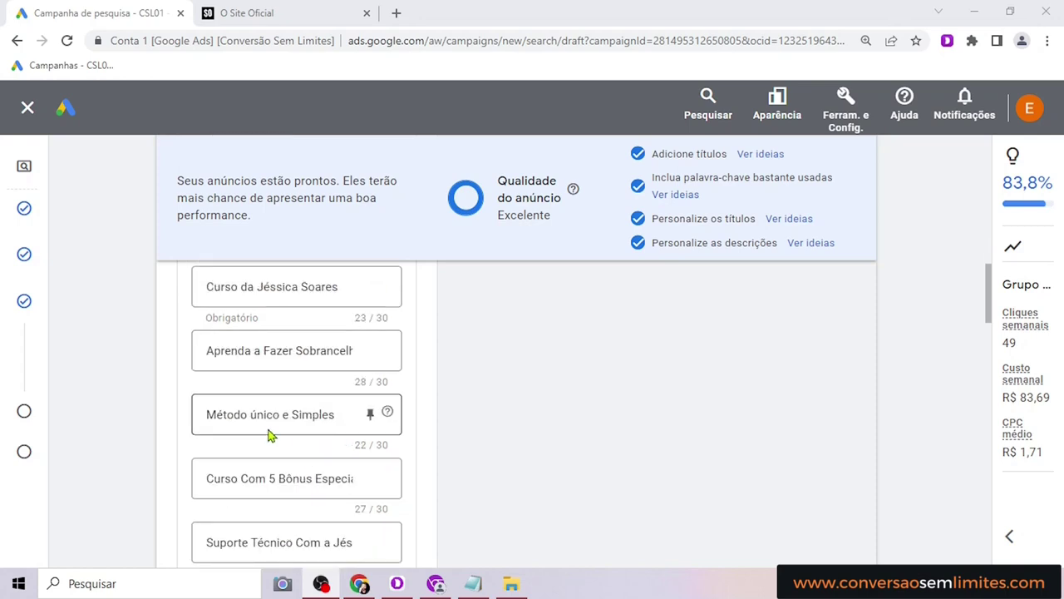
scroll(320, 433, down, 1)
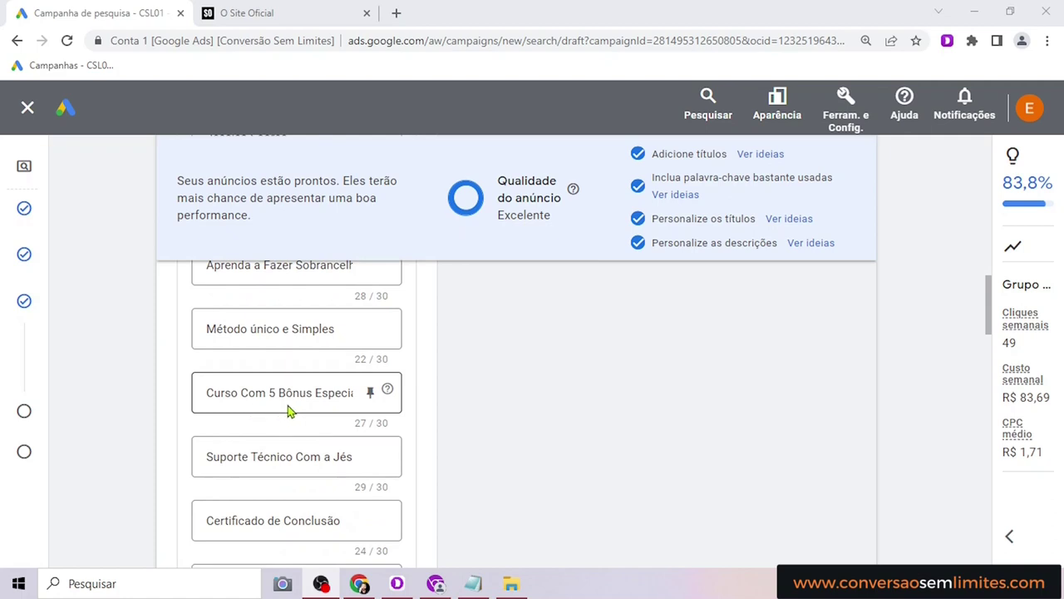
scroll(291, 413, down, 1)
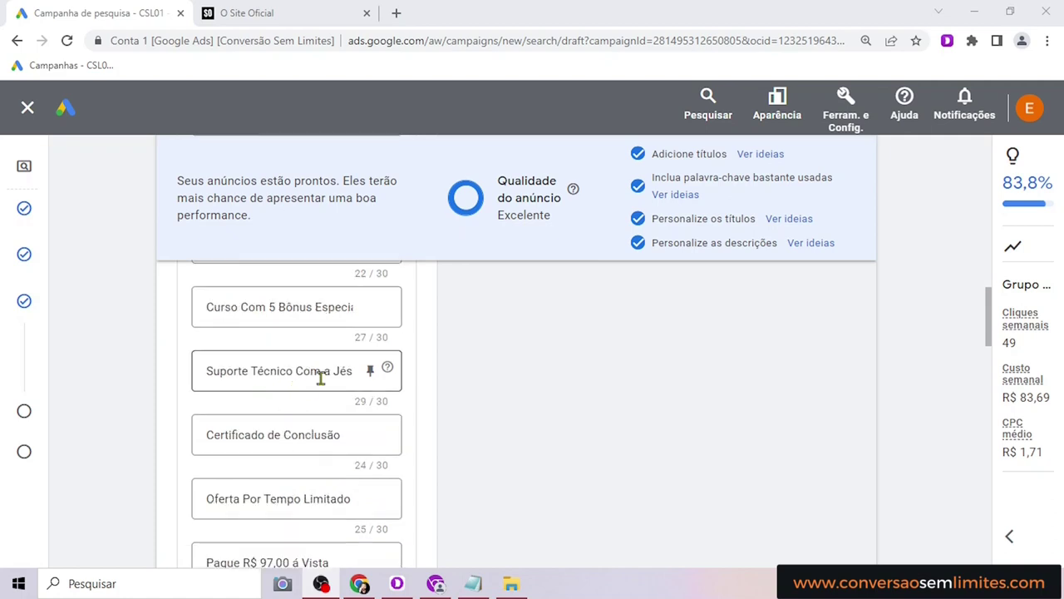
scroll(345, 432, down, 1)
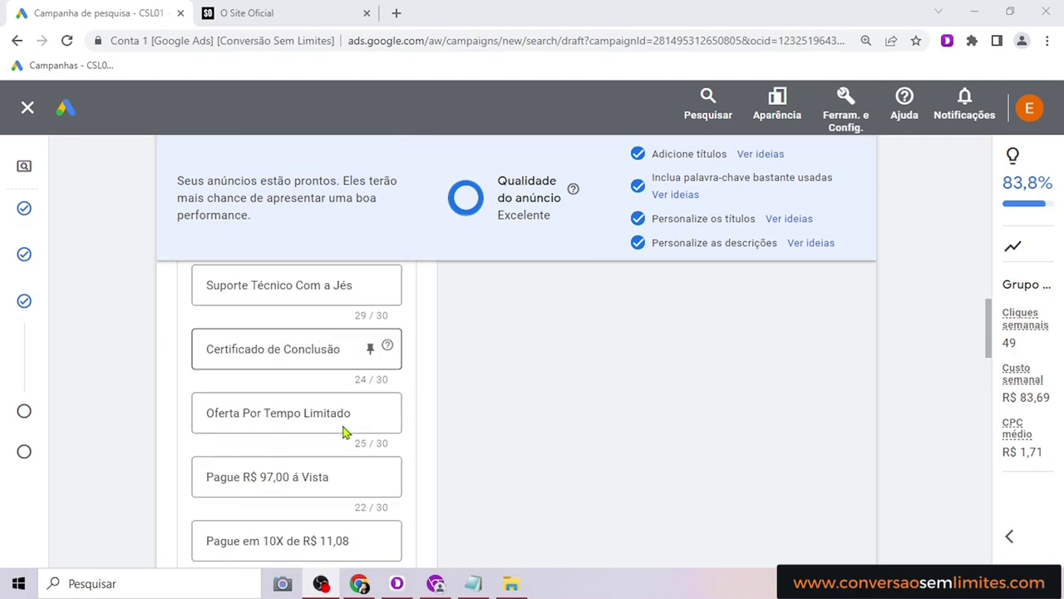
scroll(335, 413, down, 1)
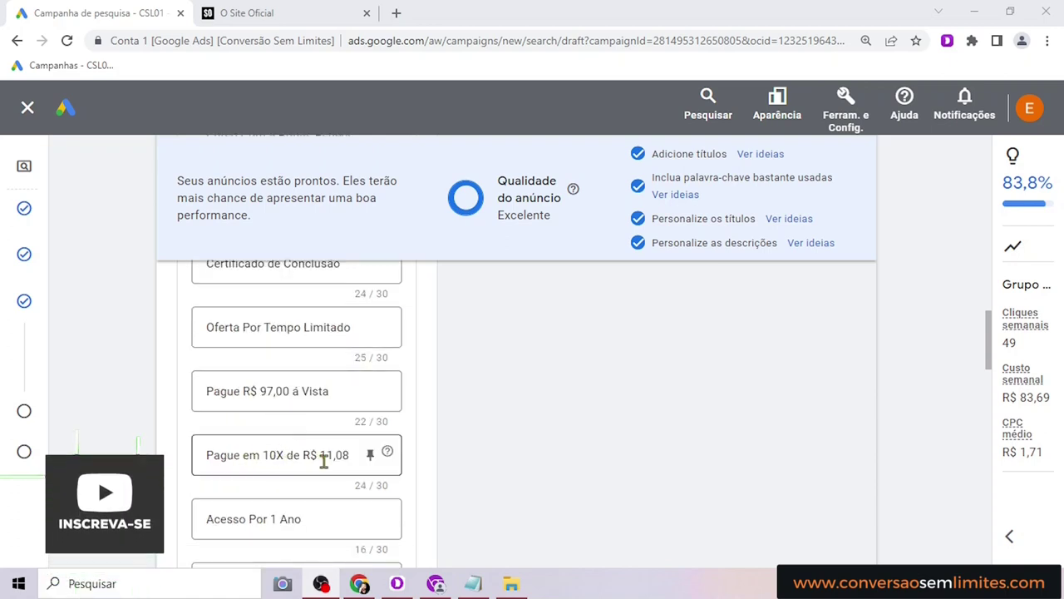
scroll(337, 451, down, 1)
scroll(252, 450, down, 1)
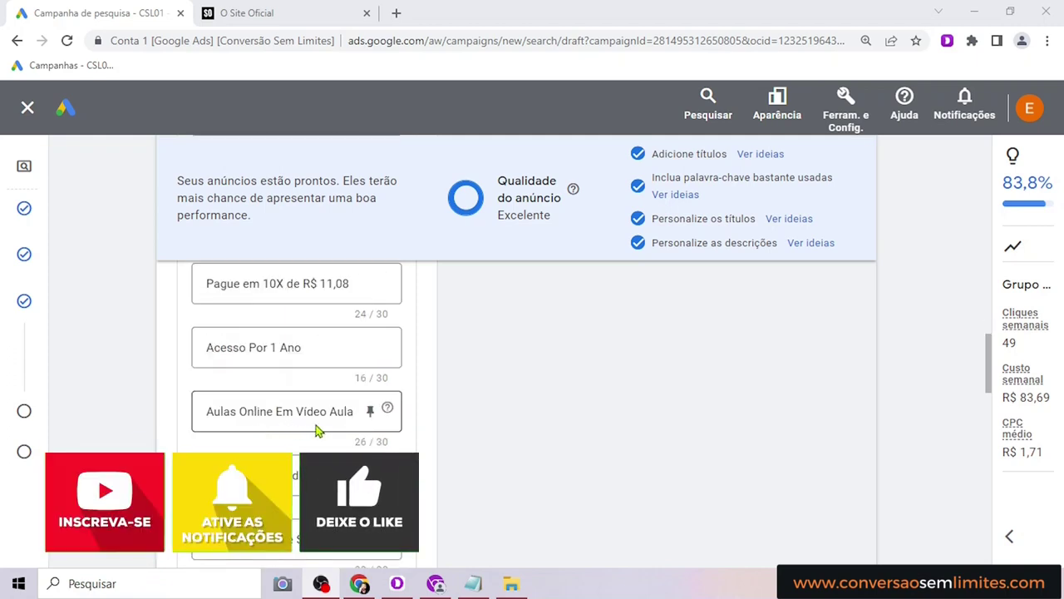
scroll(348, 417, down, 1)
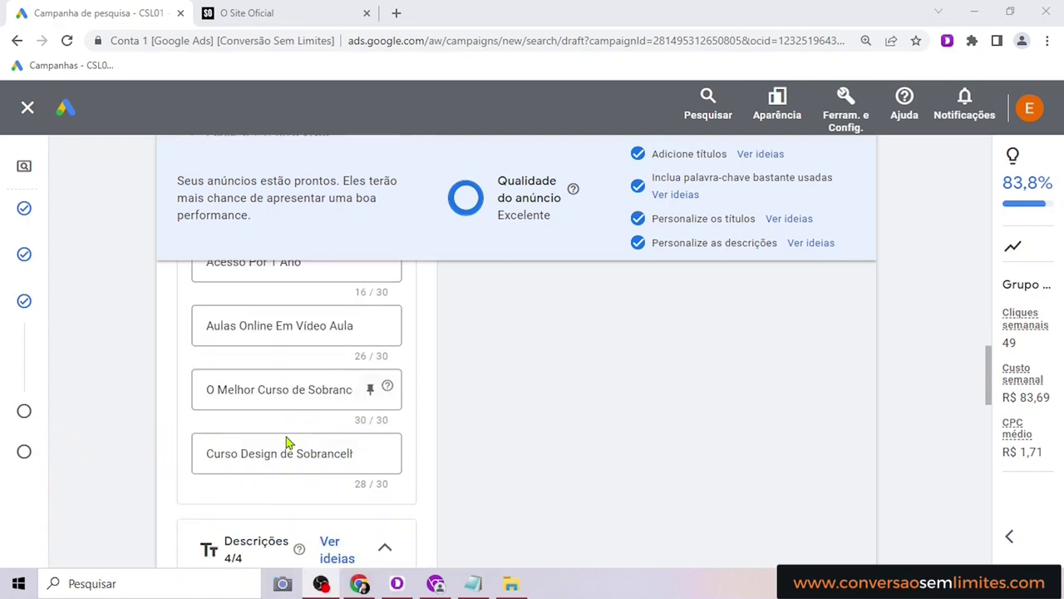
Read each of the ad's descriptions in the Descrições section and return to the start of the titles
scroll(320, 446, down, 4)
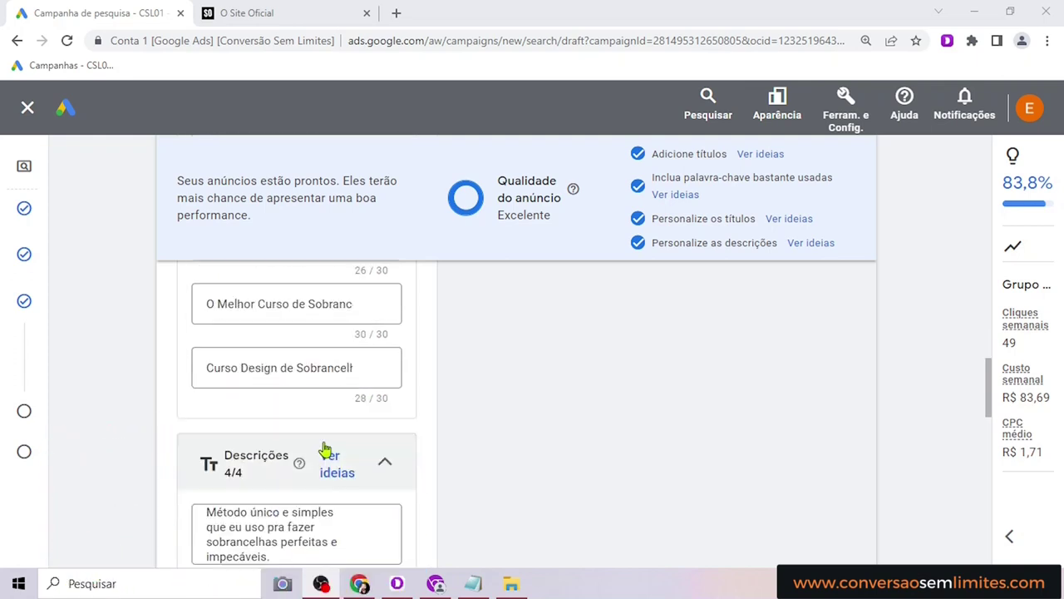
scroll(325, 423, down, 2)
scroll(324, 422, up, 3)
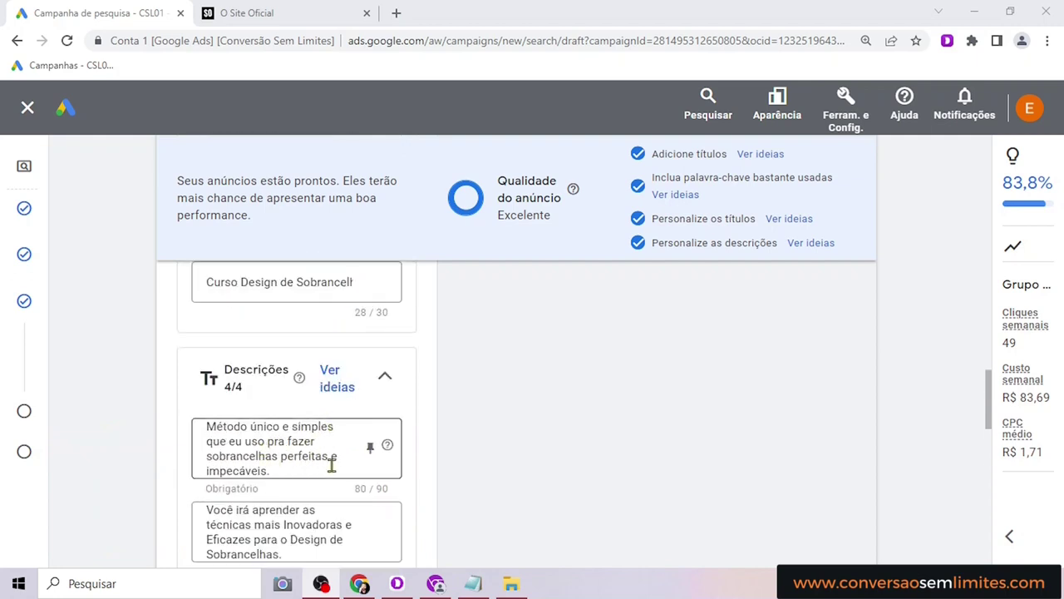
scroll(346, 445, down, 1)
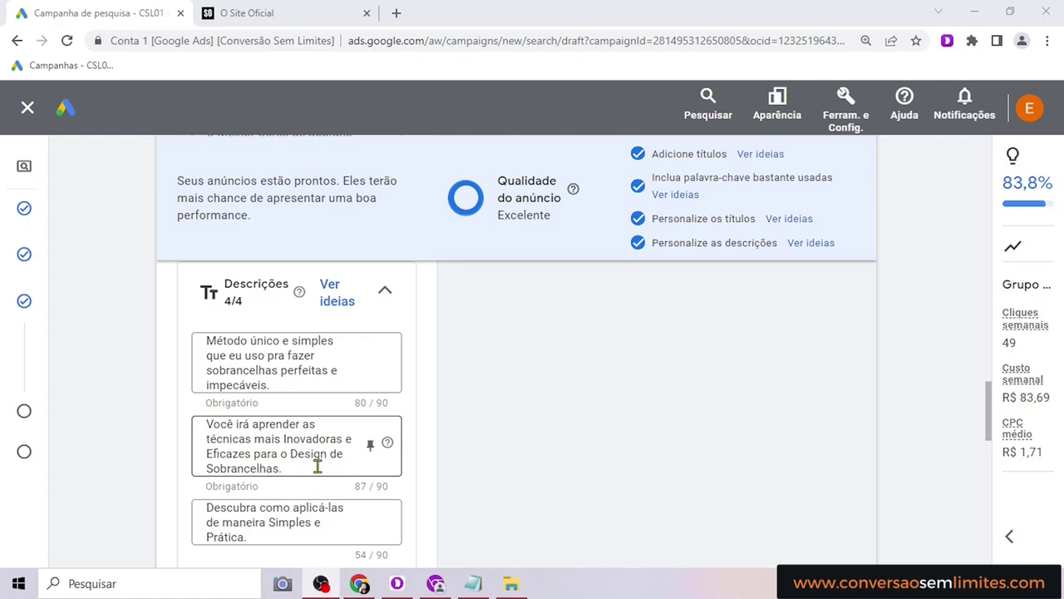
scroll(329, 451, down, 1)
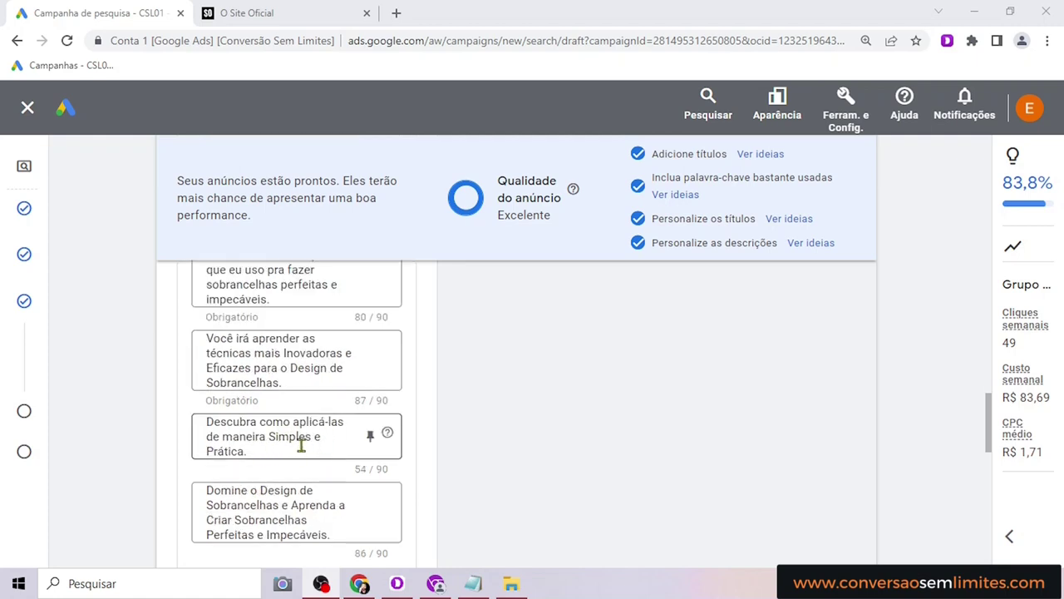
scroll(301, 447, down, 1)
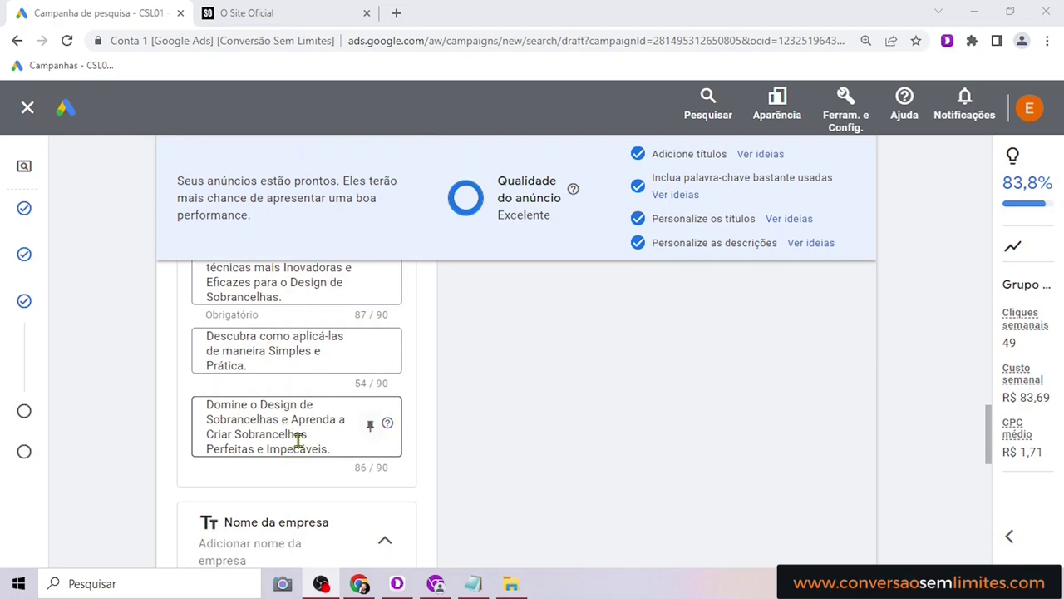
scroll(327, 435, up, 8)
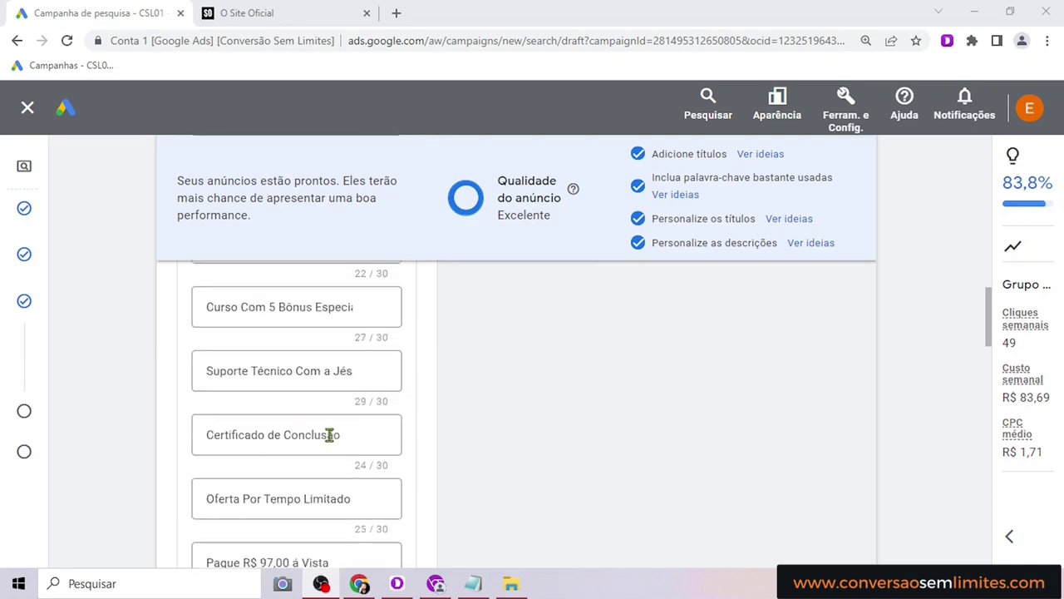
scroll(327, 435, up, 10)
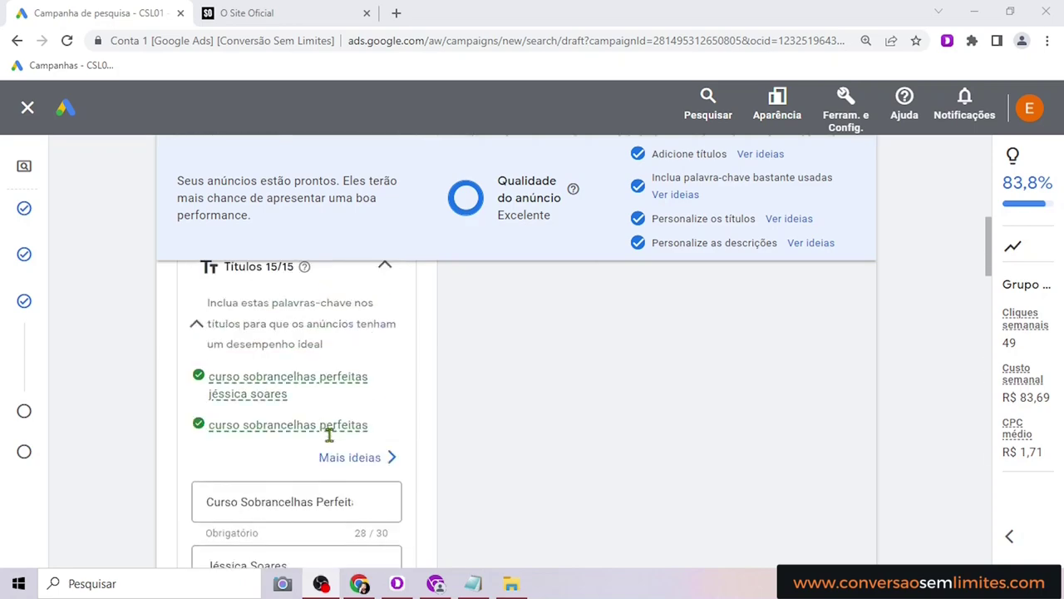
Switch to the course's sales page, O Site Oficial, and look through its bonuses, price and testimonials up to the opening headline
click(283, 11)
scroll(663, 321, up, 15)
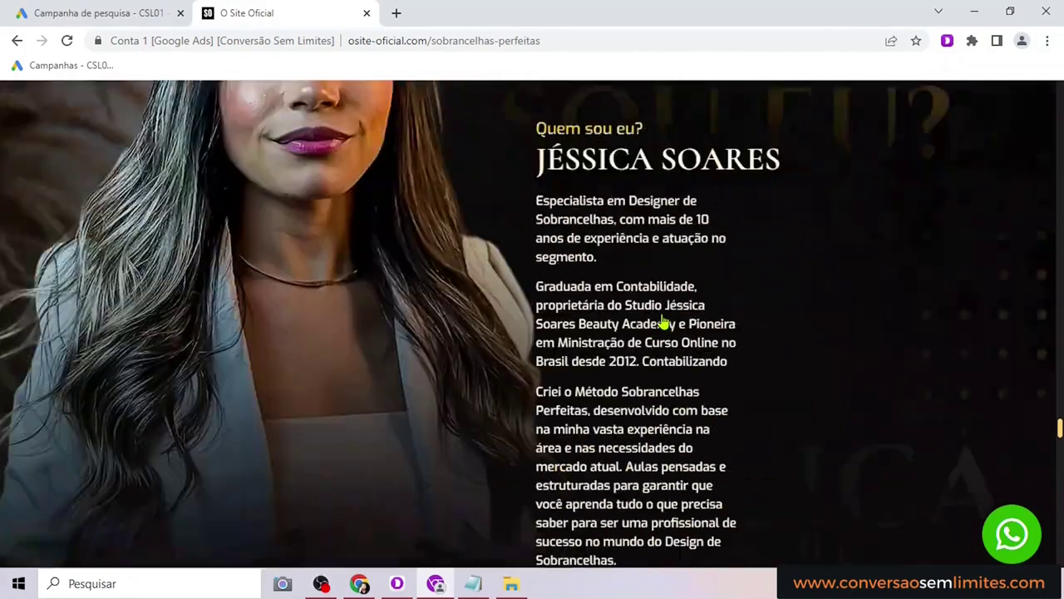
scroll(663, 321, up, 5)
scroll(669, 316, up, 20)
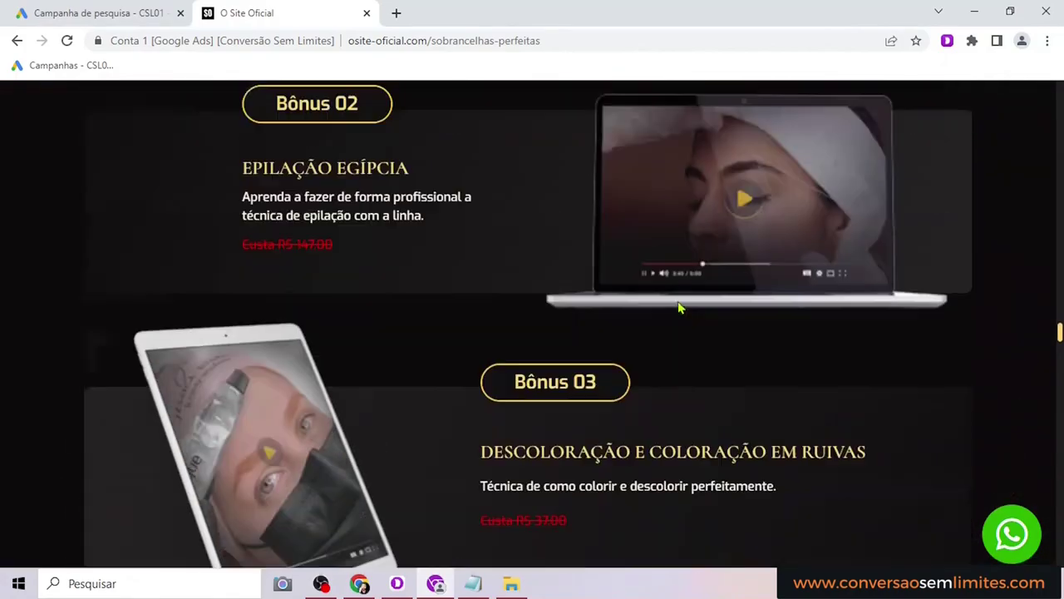
scroll(675, 309, up, 6)
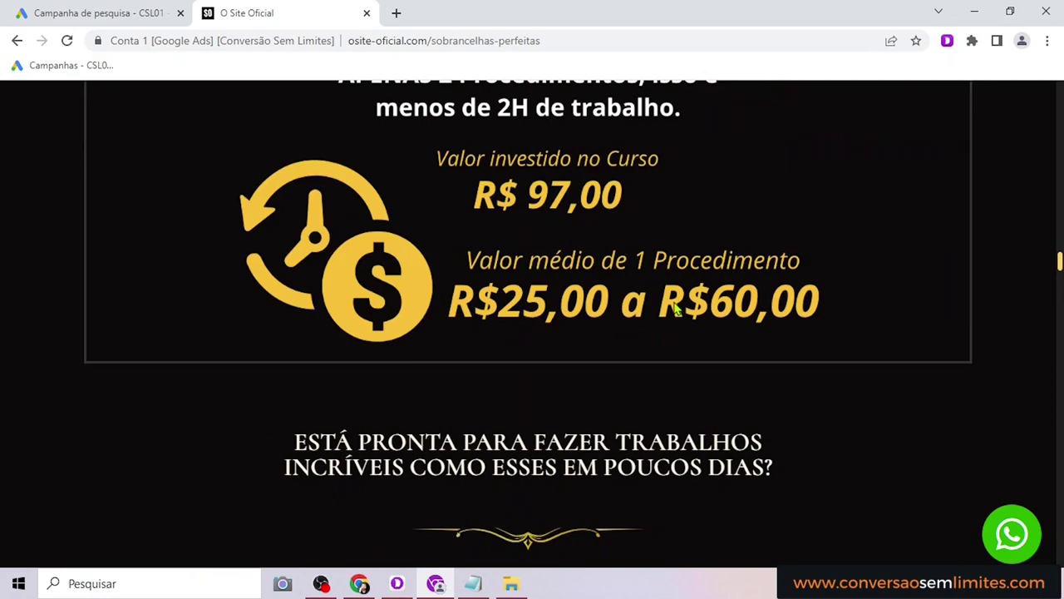
scroll(580, 310, up, 20)
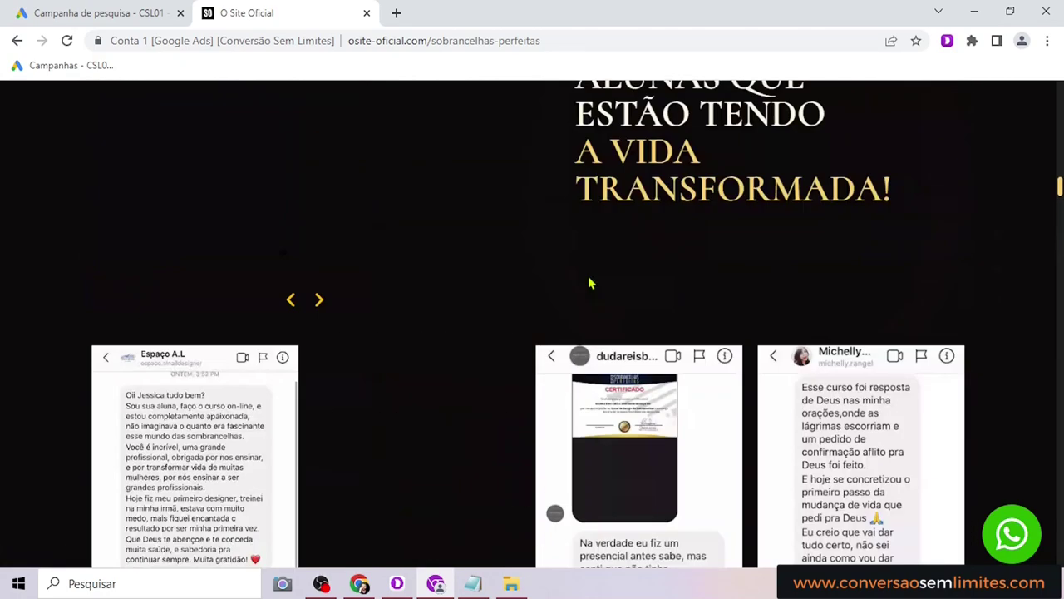
scroll(588, 283, up, 15)
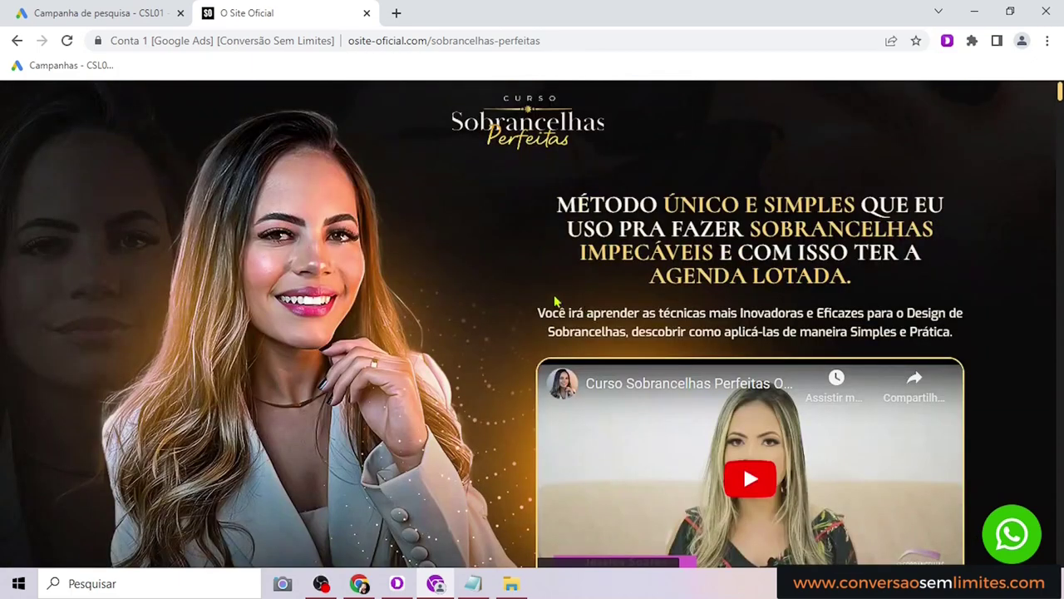
Switch between the campaign draft and the course's sales page to compare the ad's titles and extensions with the page's headline
click(74, 11)
scroll(435, 399, down, 10)
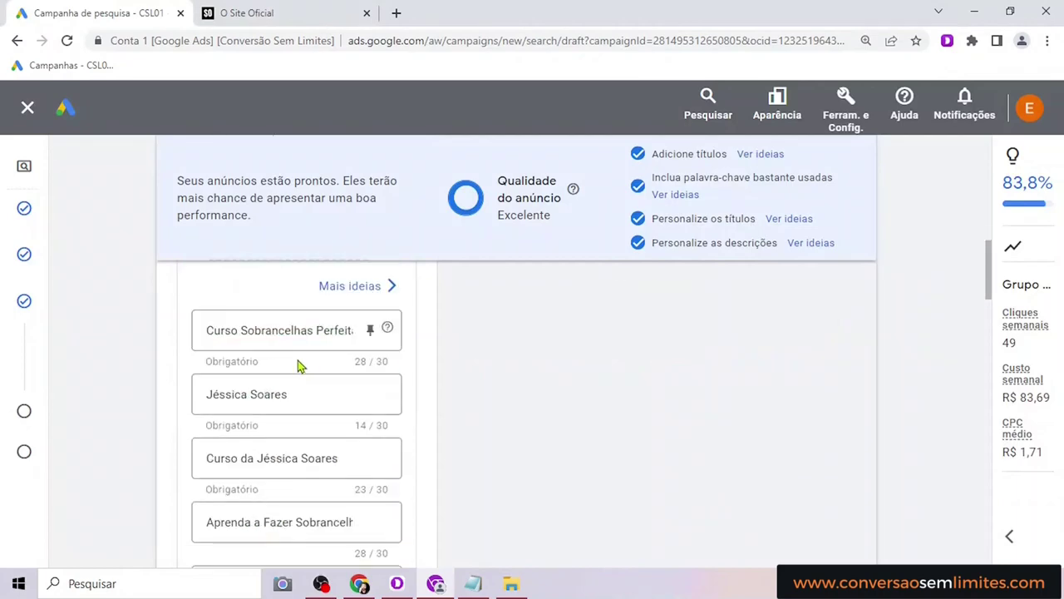
scroll(306, 379, down, 15)
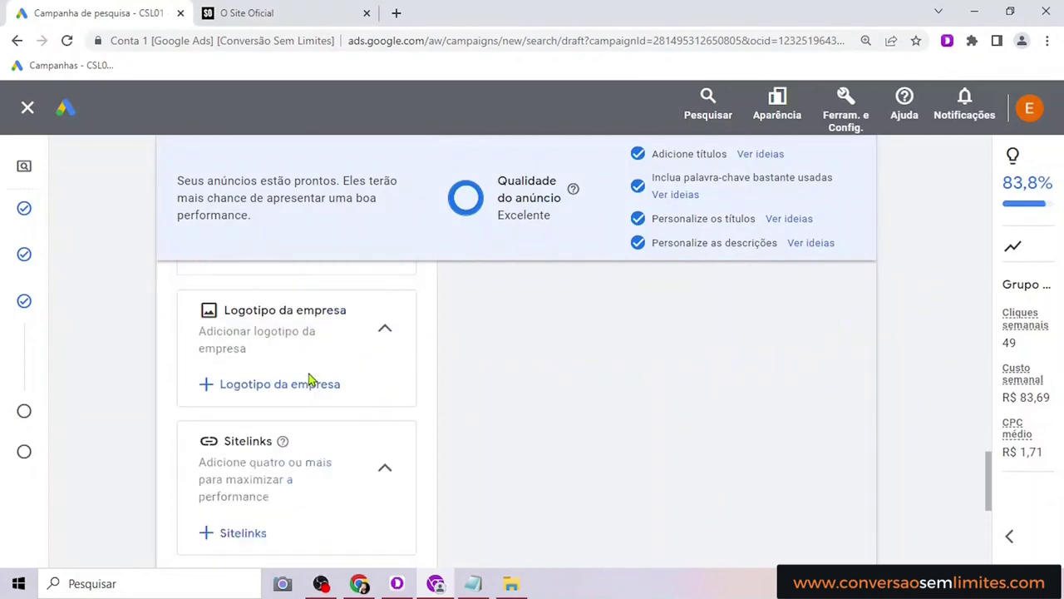
scroll(312, 383, up, 5)
scroll(339, 418, up, 10)
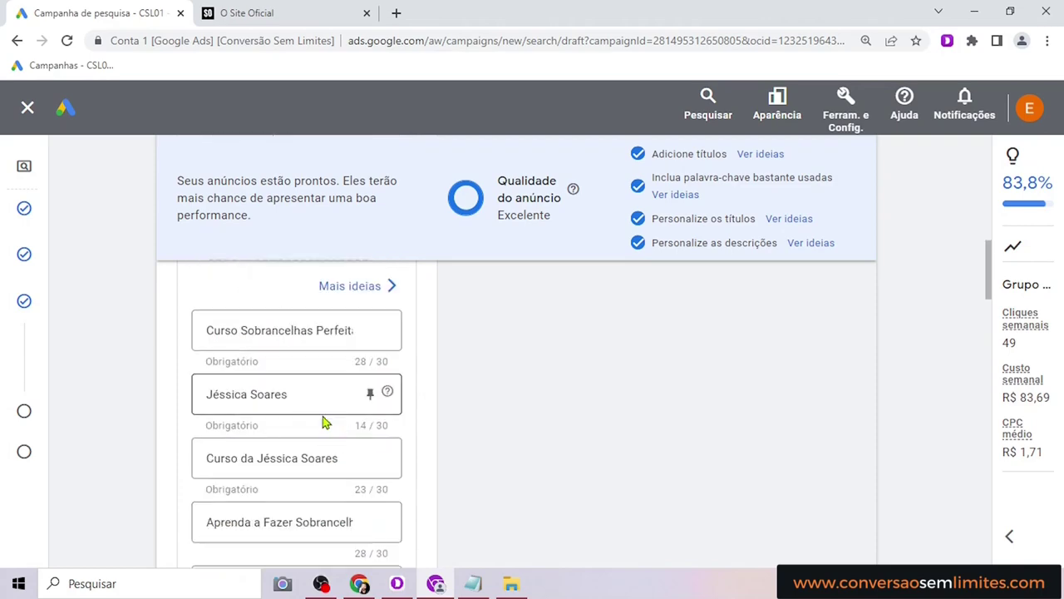
scroll(326, 422, up, 5)
click(329, 8)
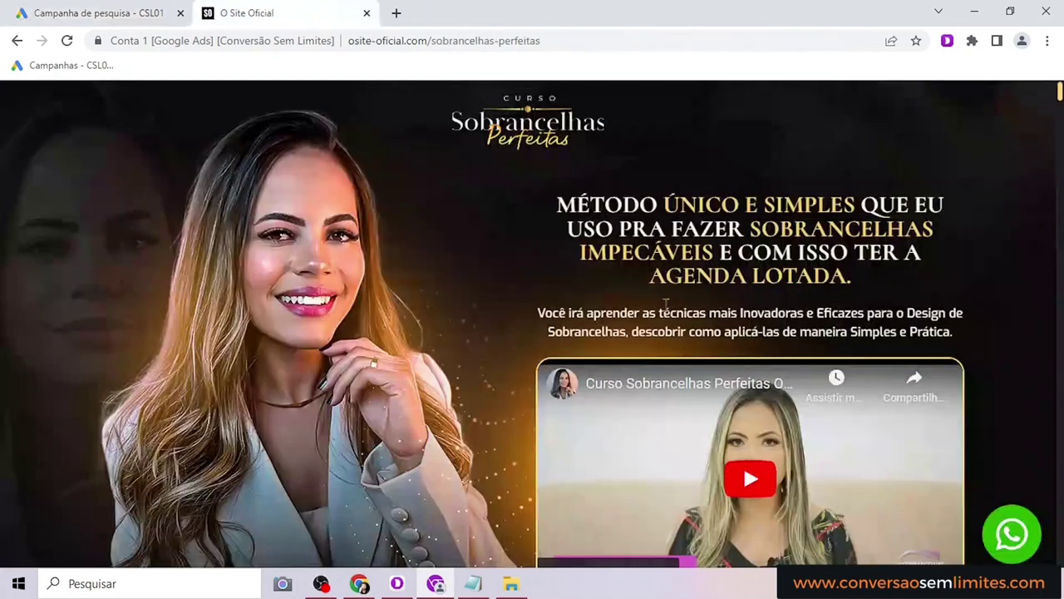
click(55, 15)
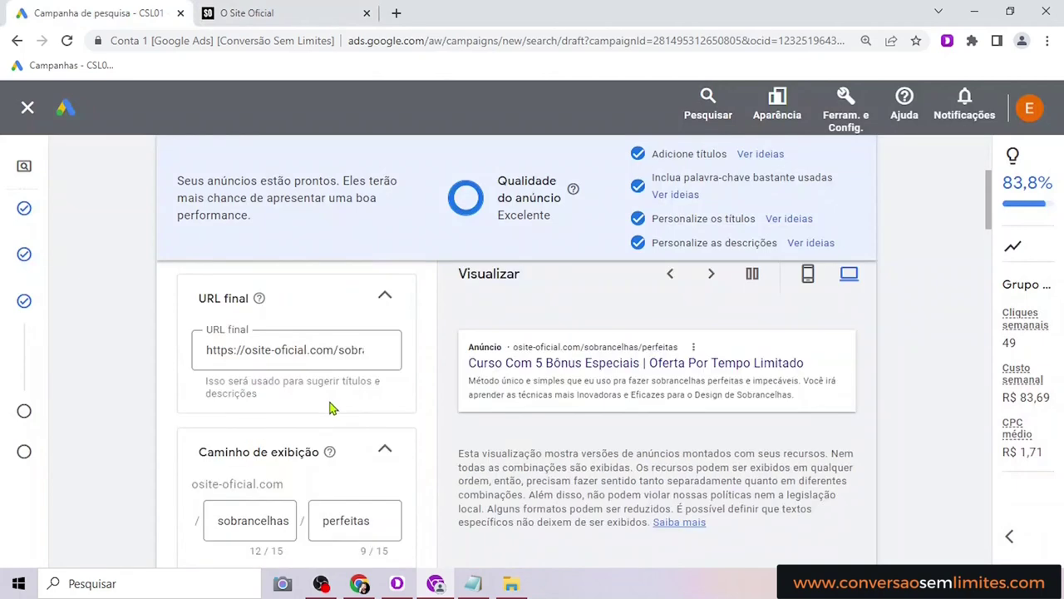
scroll(261, 418, down, 15)
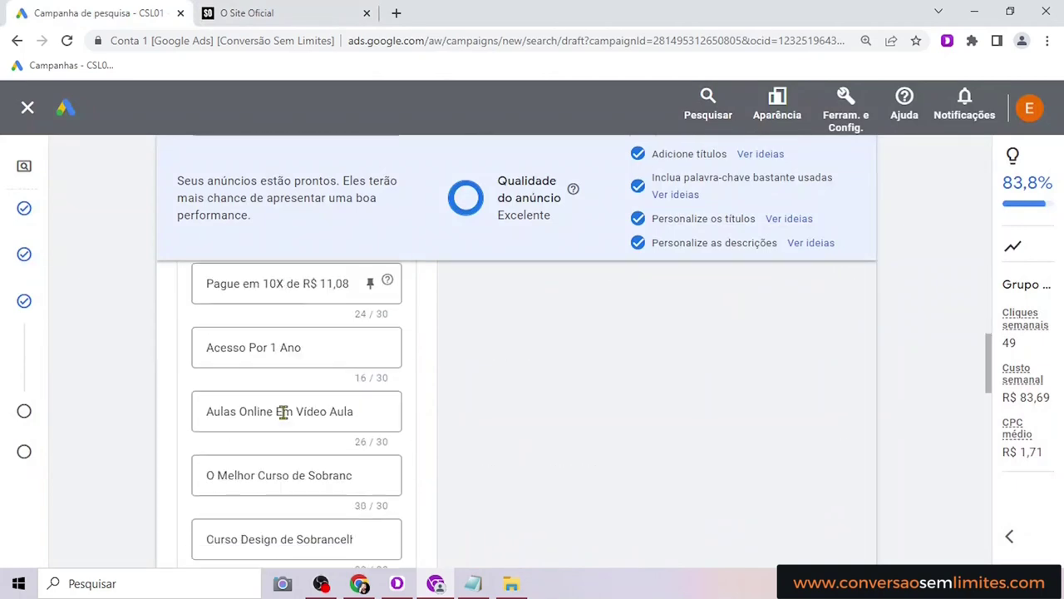
scroll(601, 424, up, 18)
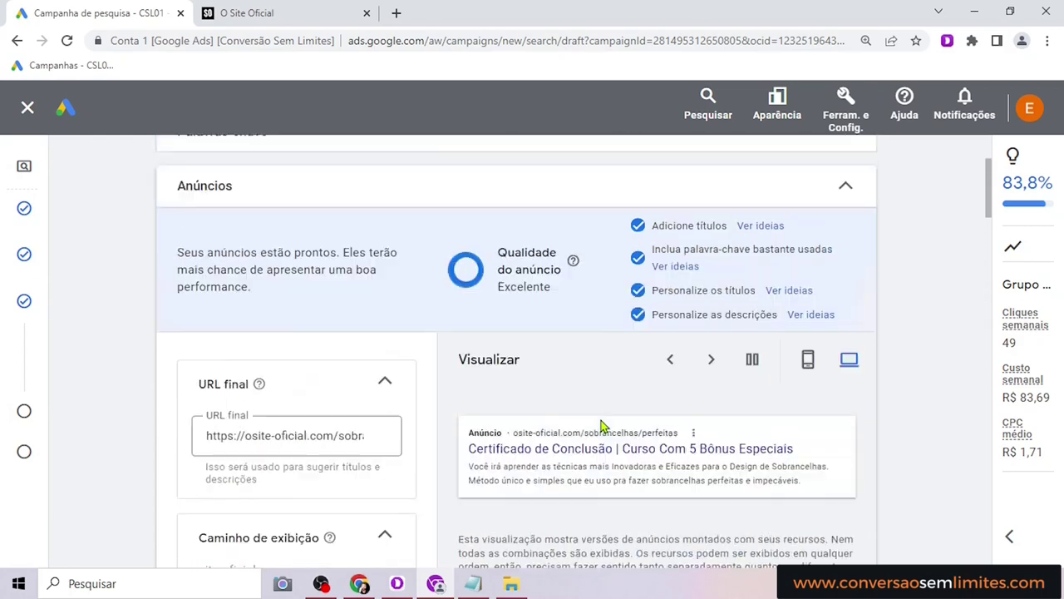
Pin the title "Pague R$ 97,00 á Vista" so that it shows only in position 2
scroll(915, 418, down, 2)
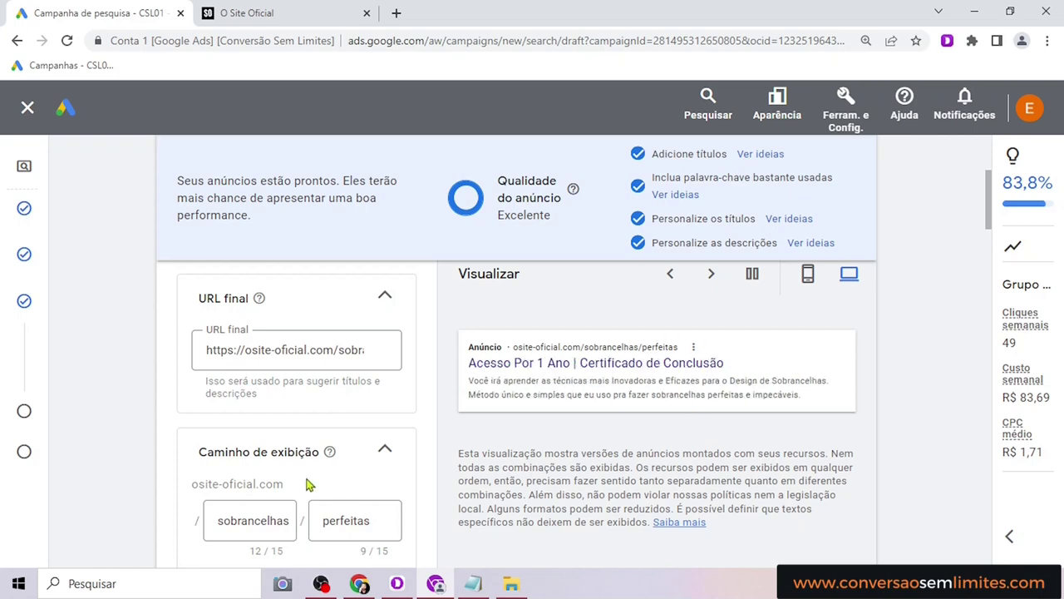
scroll(341, 449, down, 2)
scroll(344, 446, up, 5)
scroll(384, 420, down, 9)
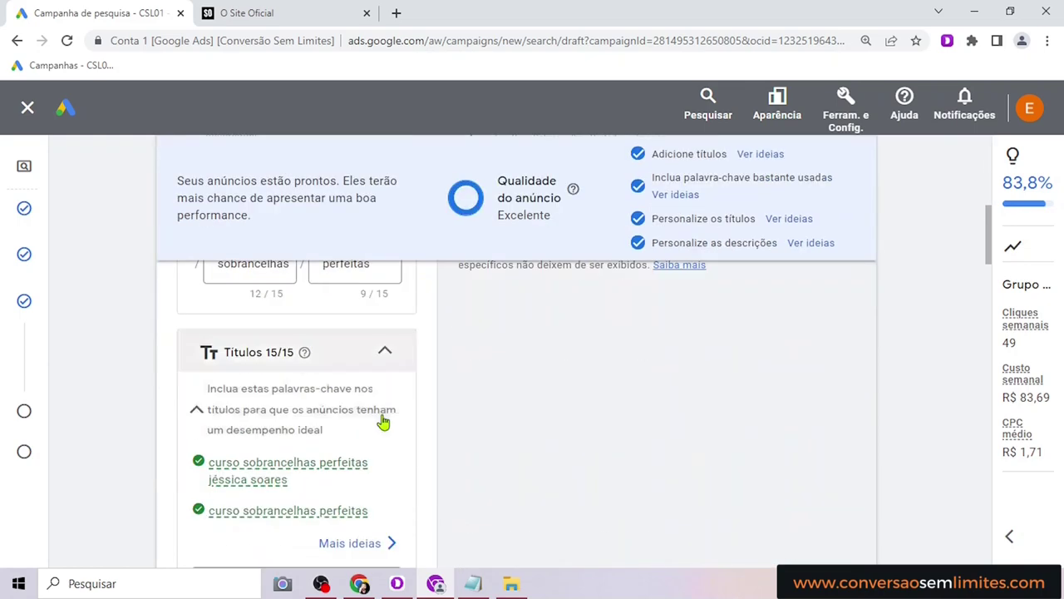
scroll(382, 425, down, 4)
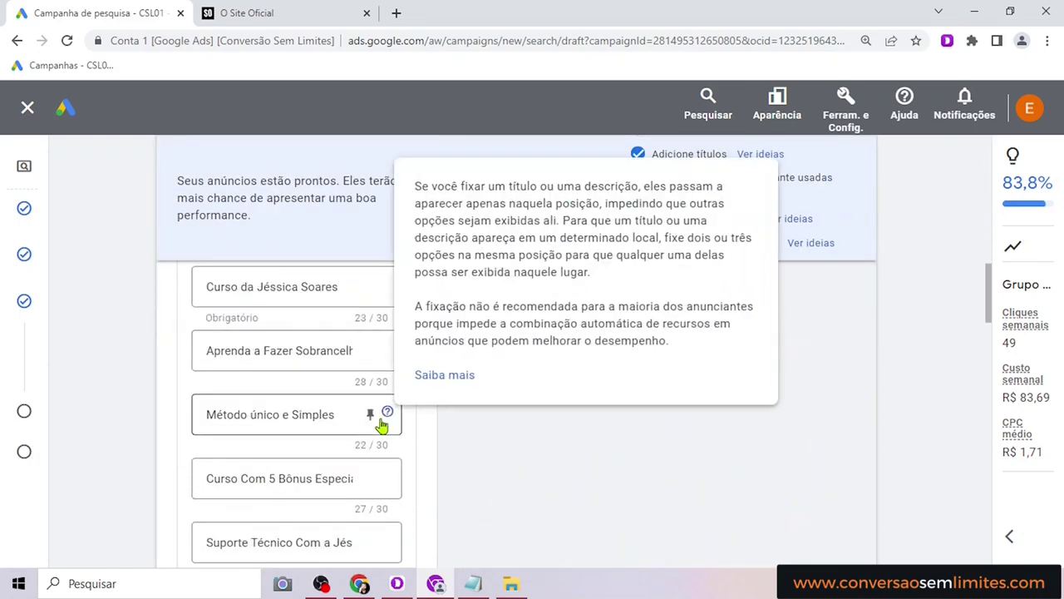
scroll(332, 422, down, 2)
scroll(330, 422, up, 1)
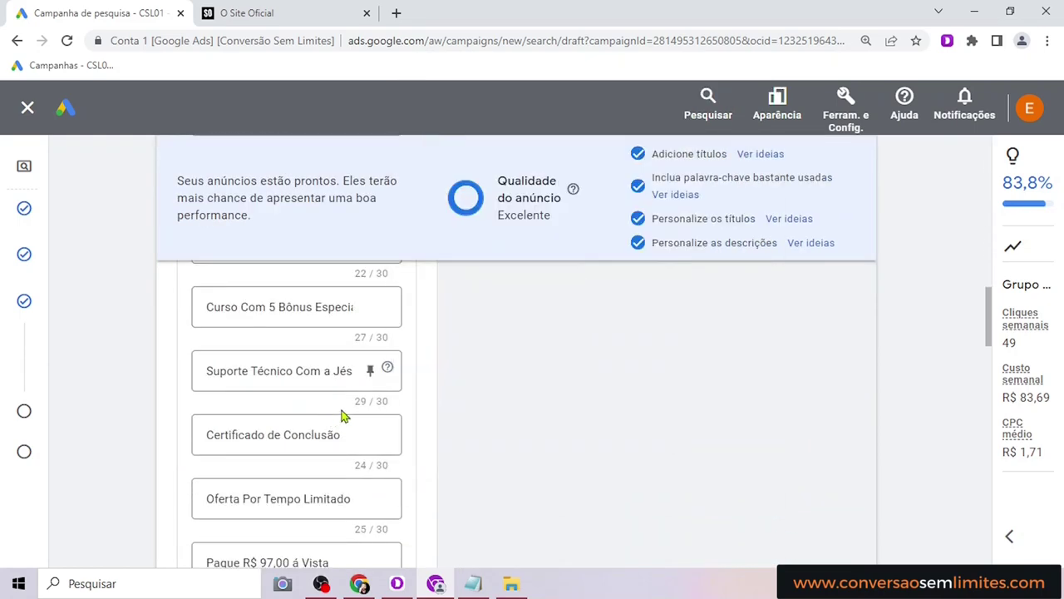
scroll(347, 414, down, 1)
scroll(321, 446, down, 1)
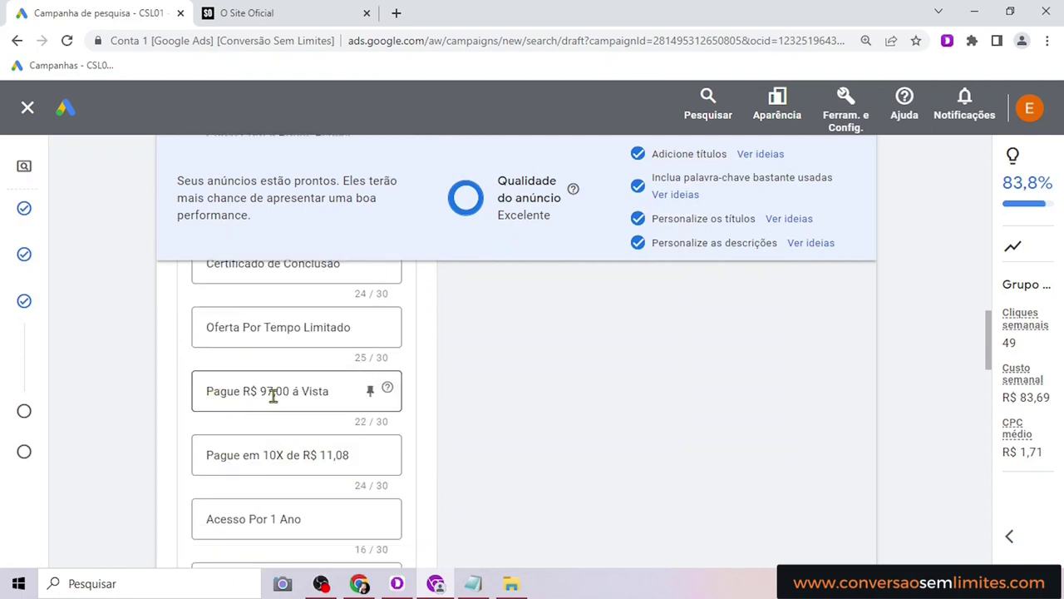
click(371, 393)
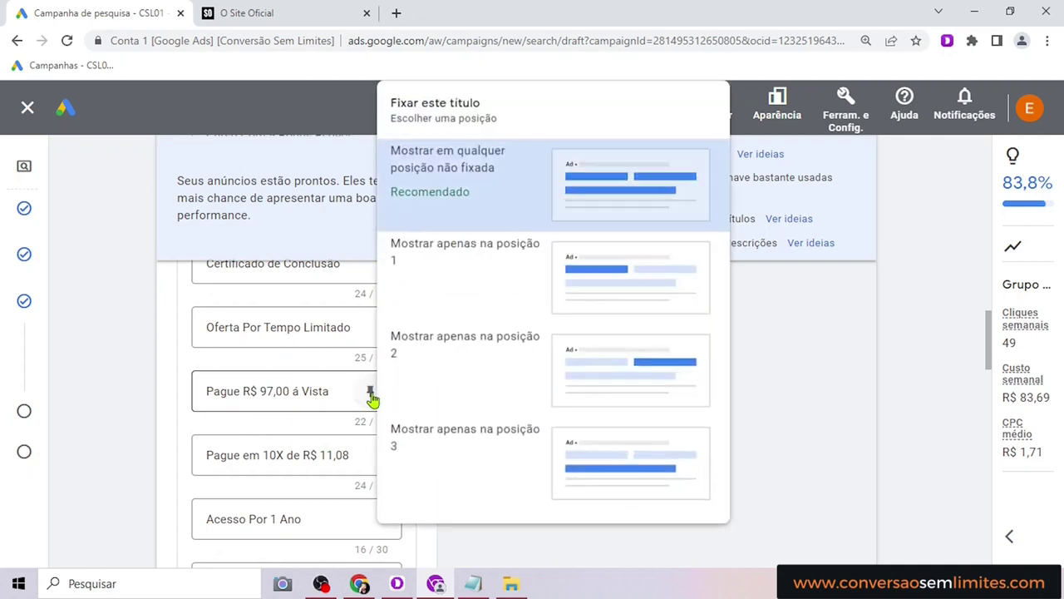
click(603, 364)
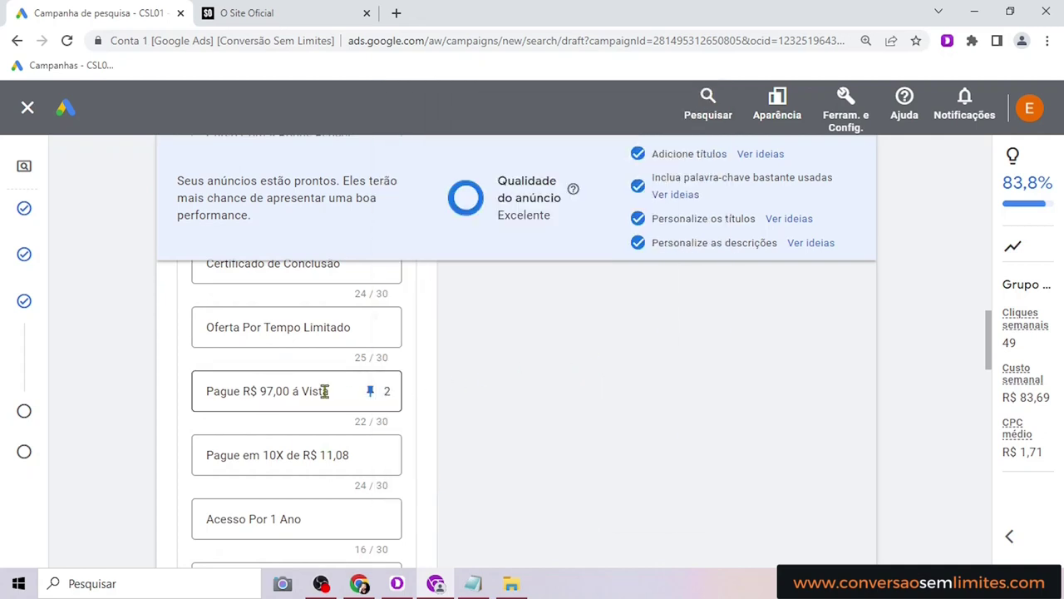
Check how the pinned price title appears in the ad preview, first on desktop and in the mobile version
scroll(696, 425, up, 10)
scroll(698, 422, up, 8)
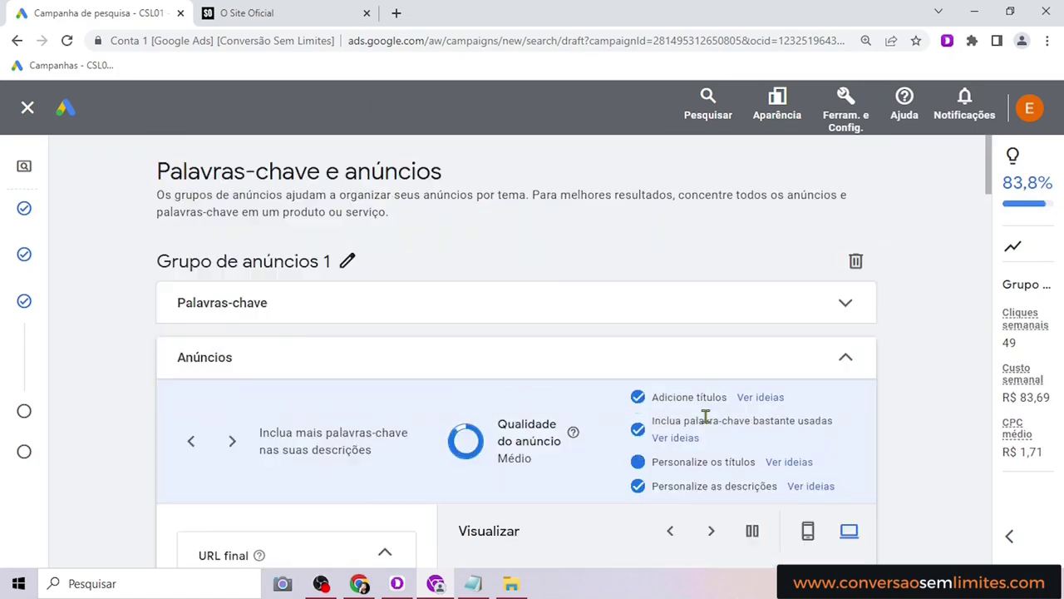
scroll(717, 421, down, 5)
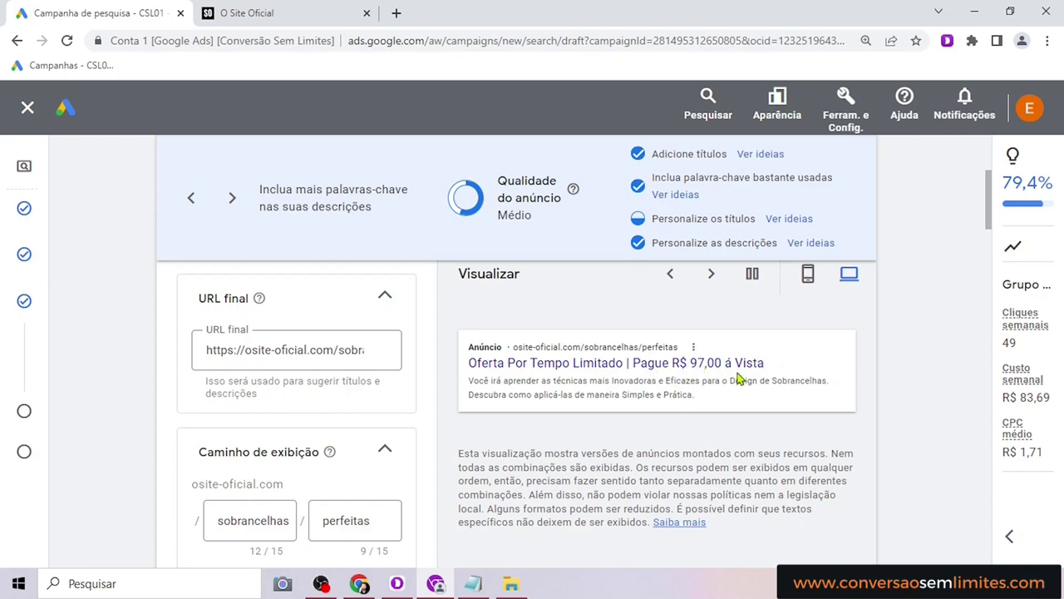
click(807, 274)
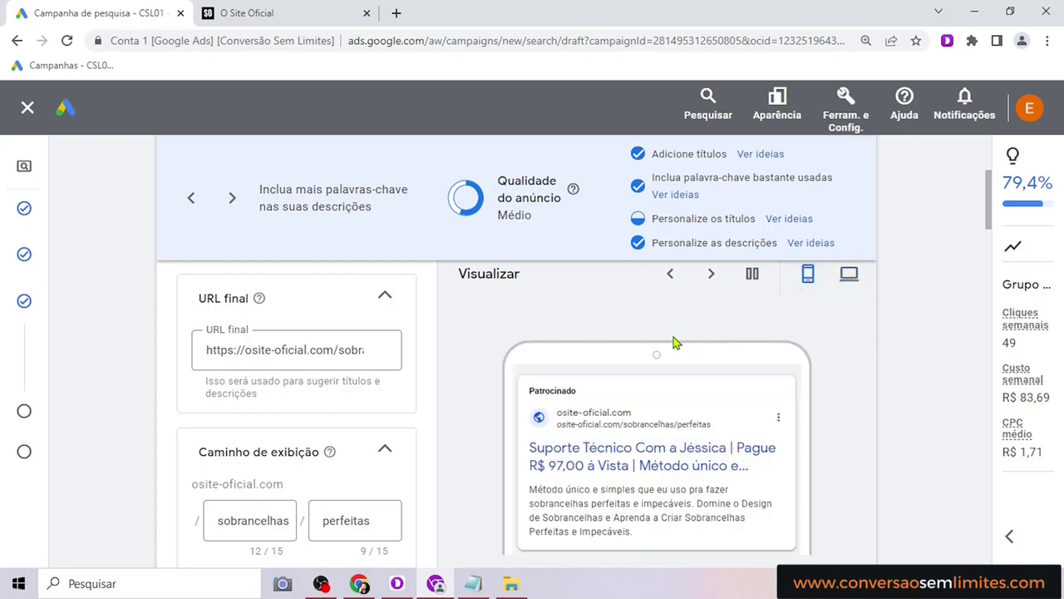
scroll(674, 343, down, 2)
scroll(613, 337, up, 1)
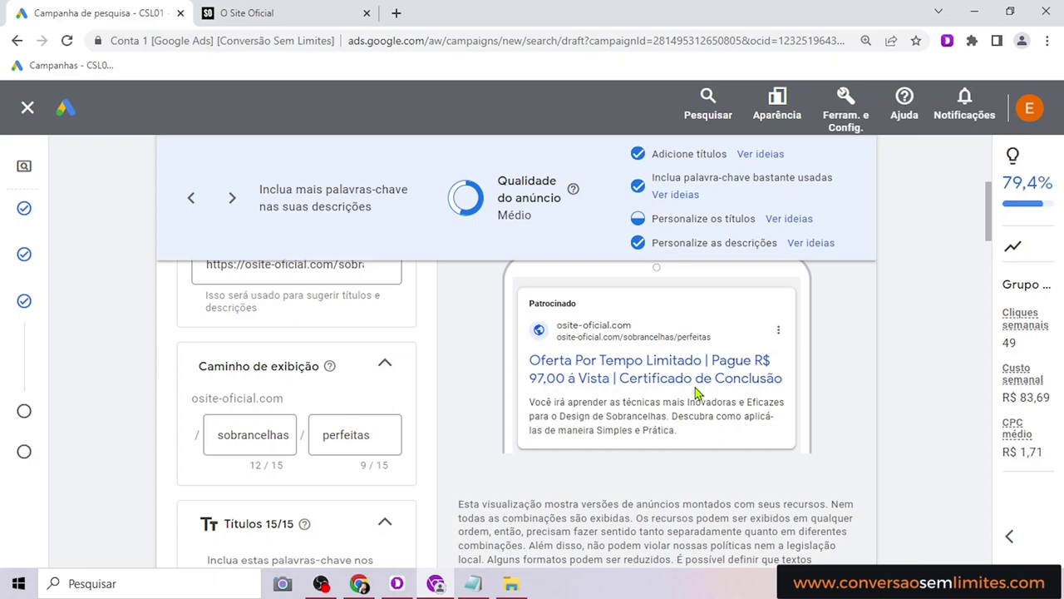
Pin the description beginning "Método único e simples" so that it shows only in position 1
scroll(366, 428, down, 10)
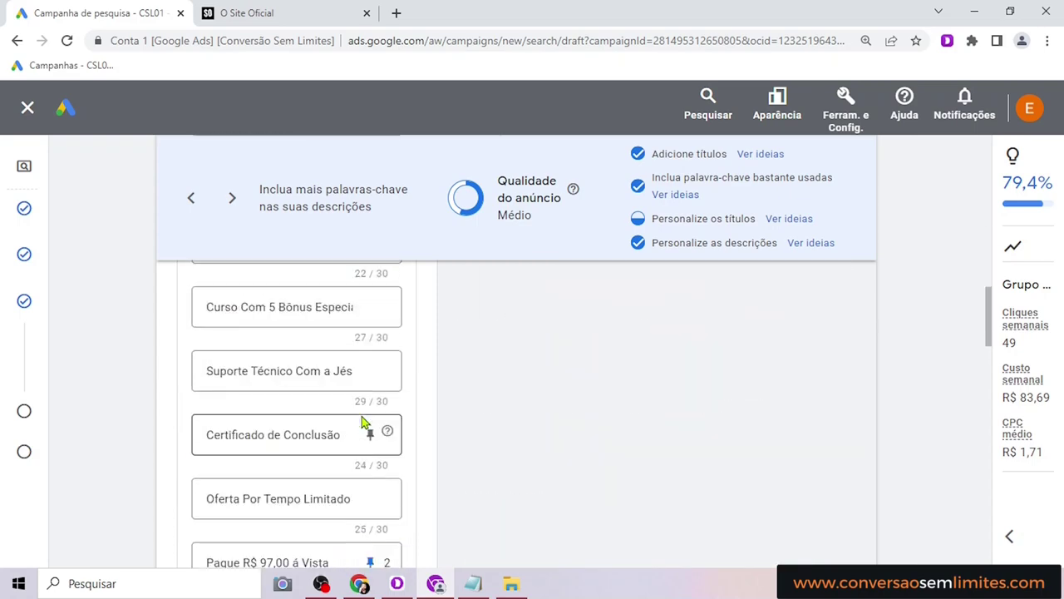
scroll(363, 424, down, 6)
scroll(363, 415, up, 1)
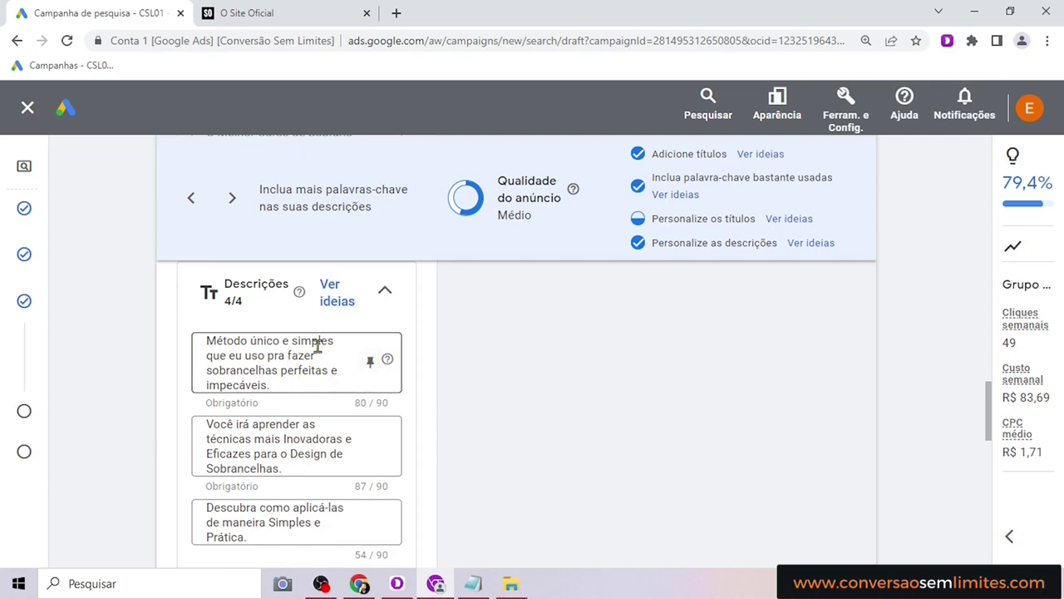
click(370, 363)
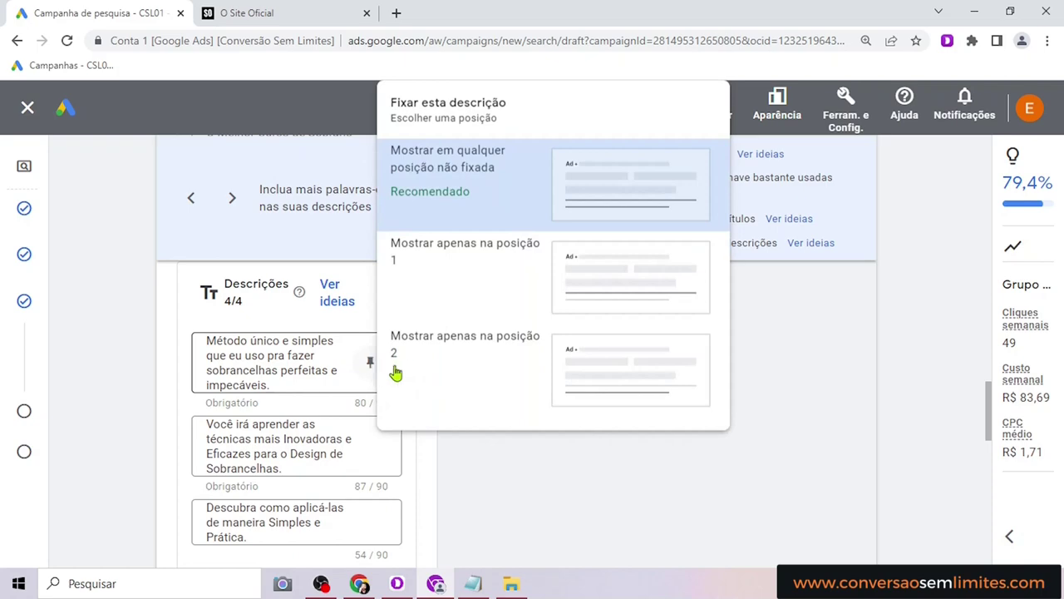
click(626, 292)
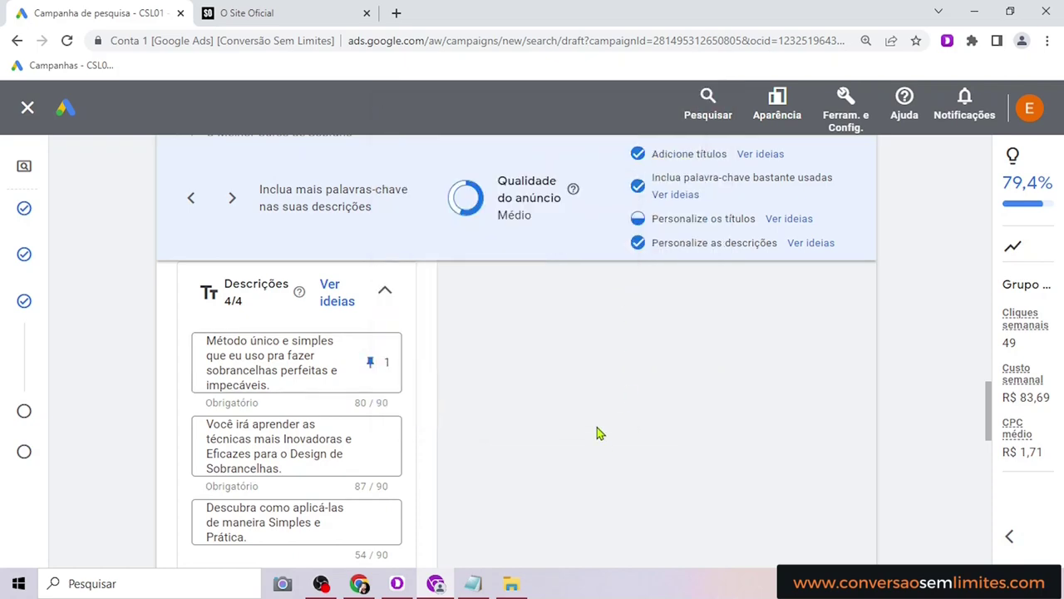
Examine the mobile ad preview and the ad quality rating with both the price title and first description pinned
scroll(596, 429, up, 10)
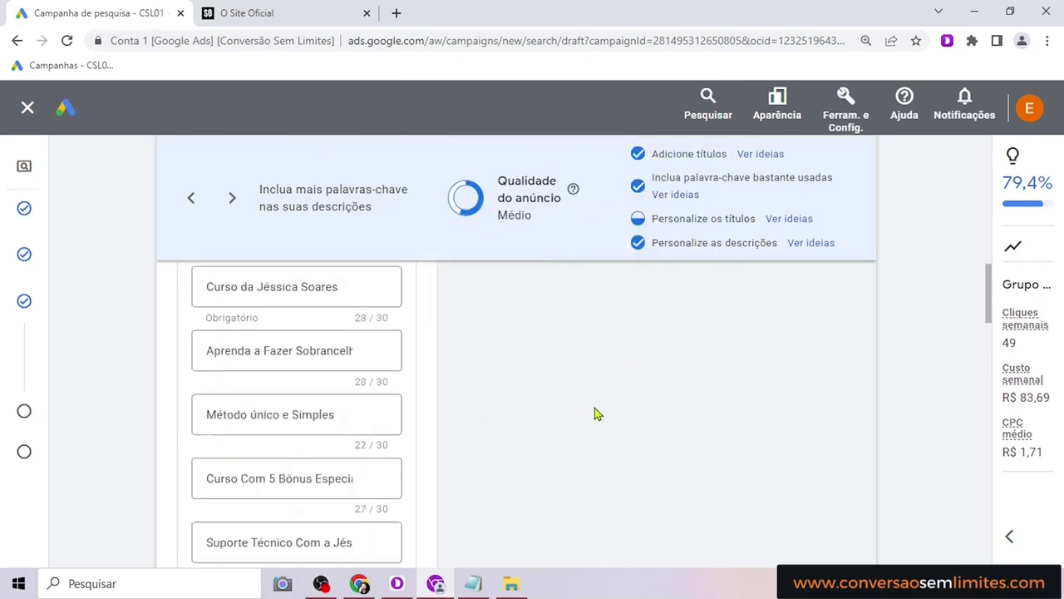
scroll(600, 424, down, 1)
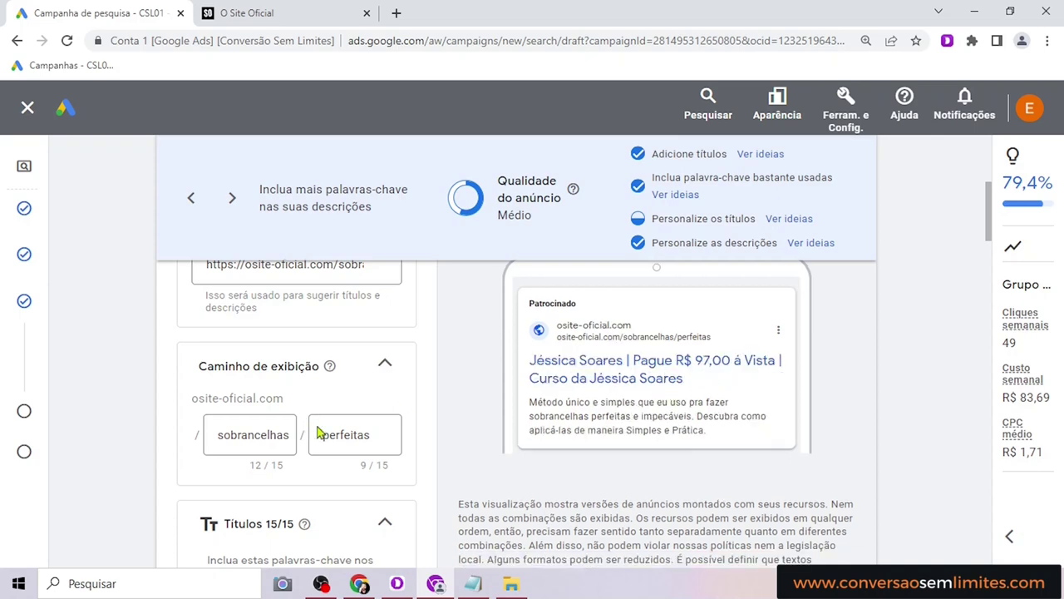
scroll(308, 416, down, 8)
scroll(305, 393, up, 1)
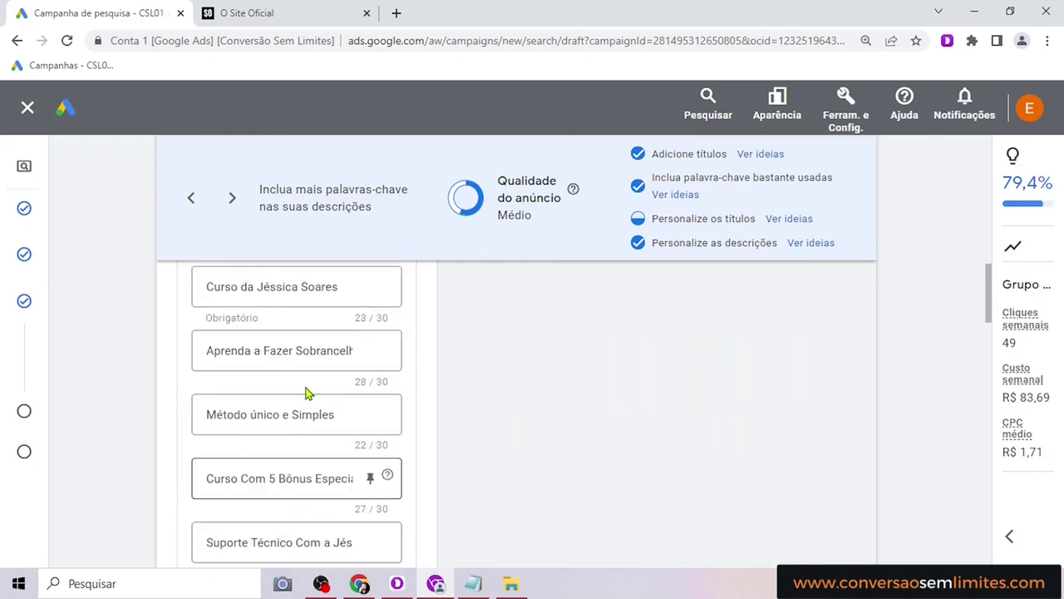
scroll(306, 392, up, 2)
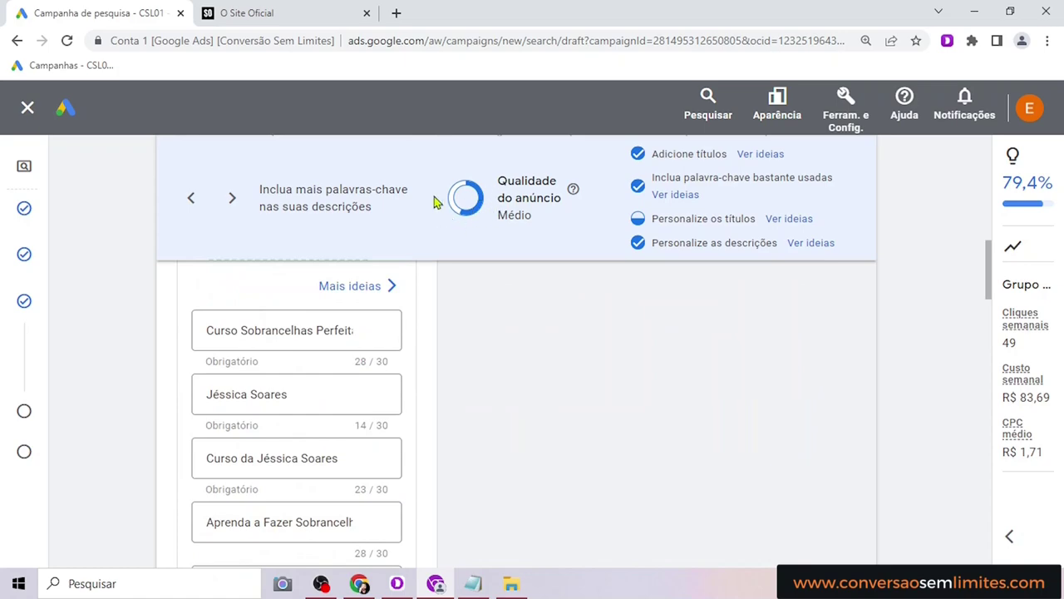
scroll(584, 361, up, 5)
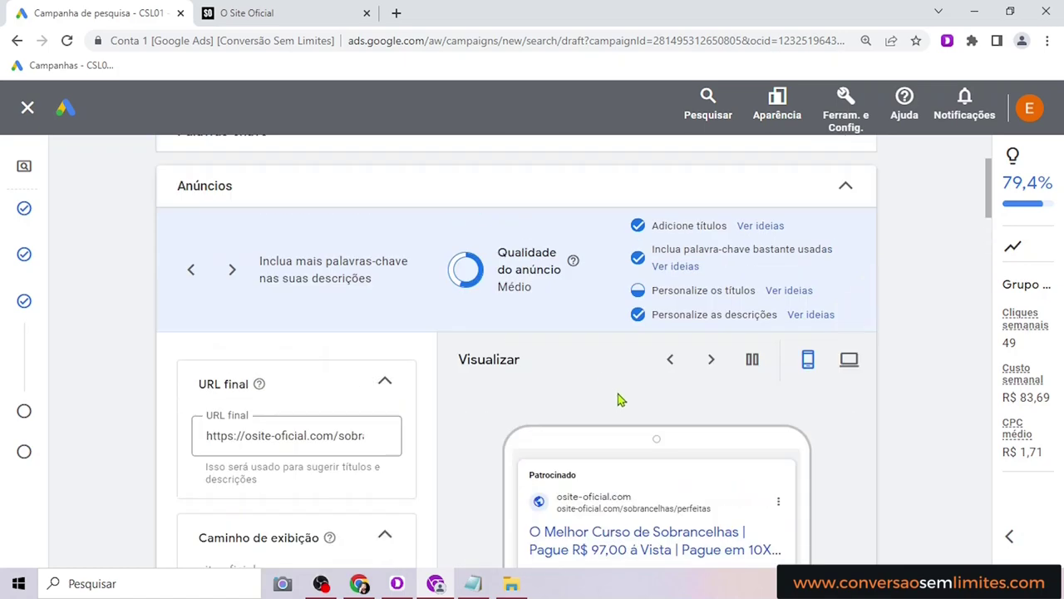
scroll(610, 399, down, 1)
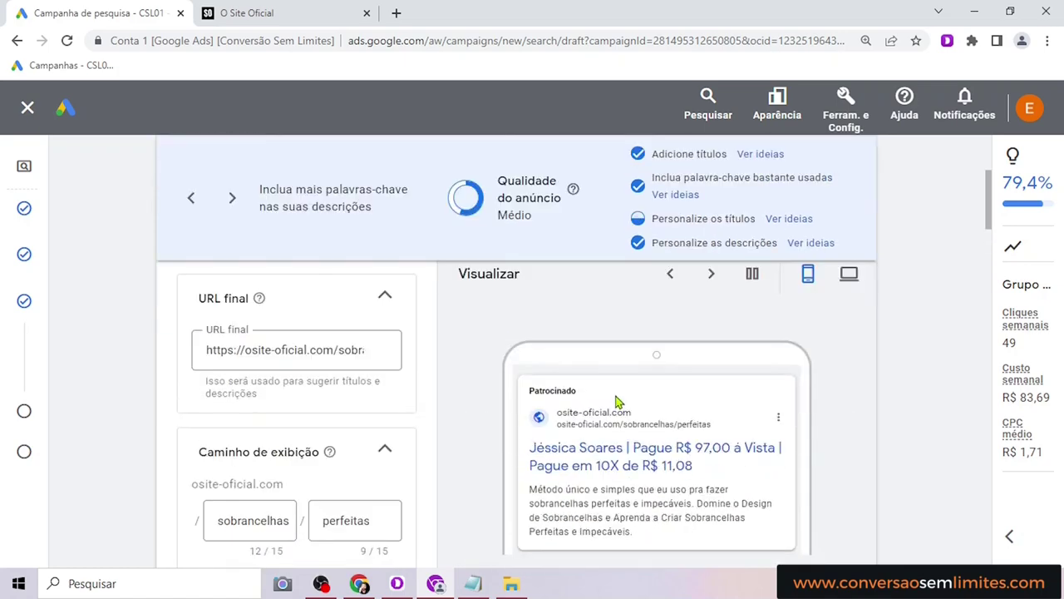
scroll(430, 357, down, 5)
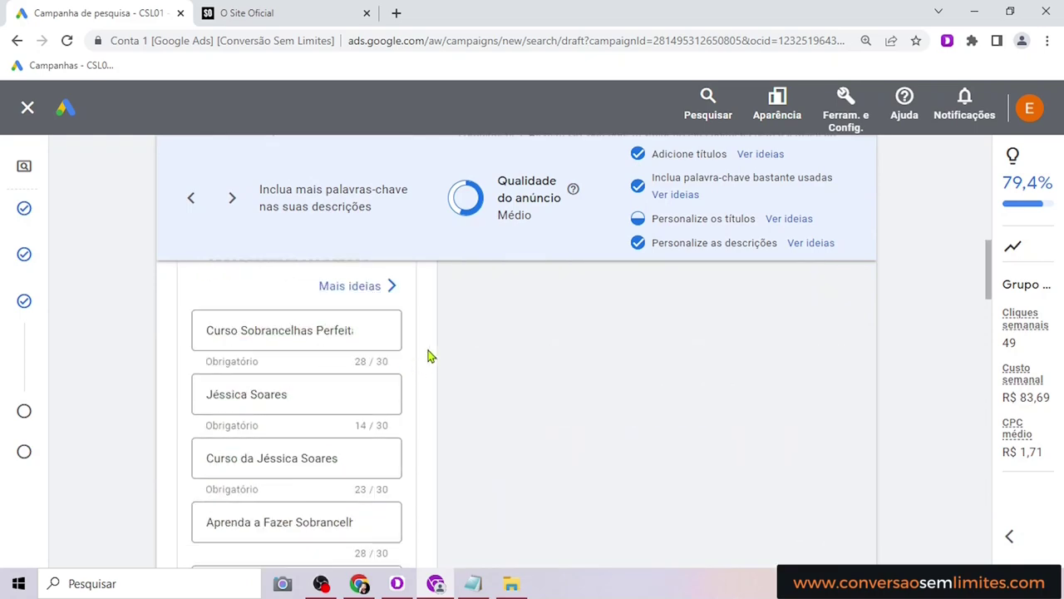
scroll(374, 358, up, 5)
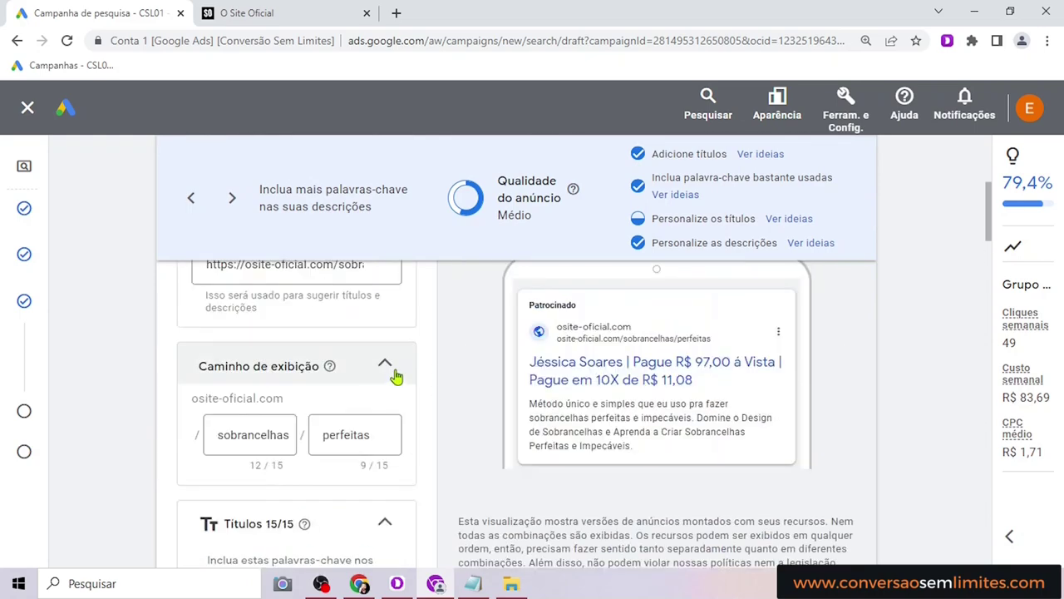
Unpin the title "Pague R$ 97,00 á Vista" so that it can show in any unpinned position, and go to the descriptions
scroll(395, 379, down, 5)
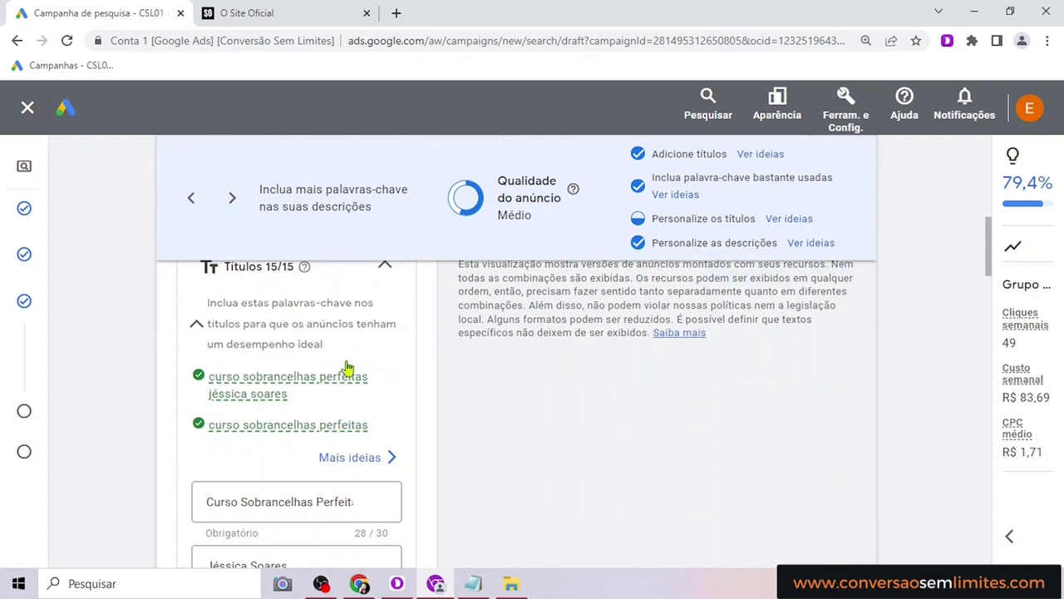
scroll(372, 376, down, 2)
scroll(371, 377, down, 6)
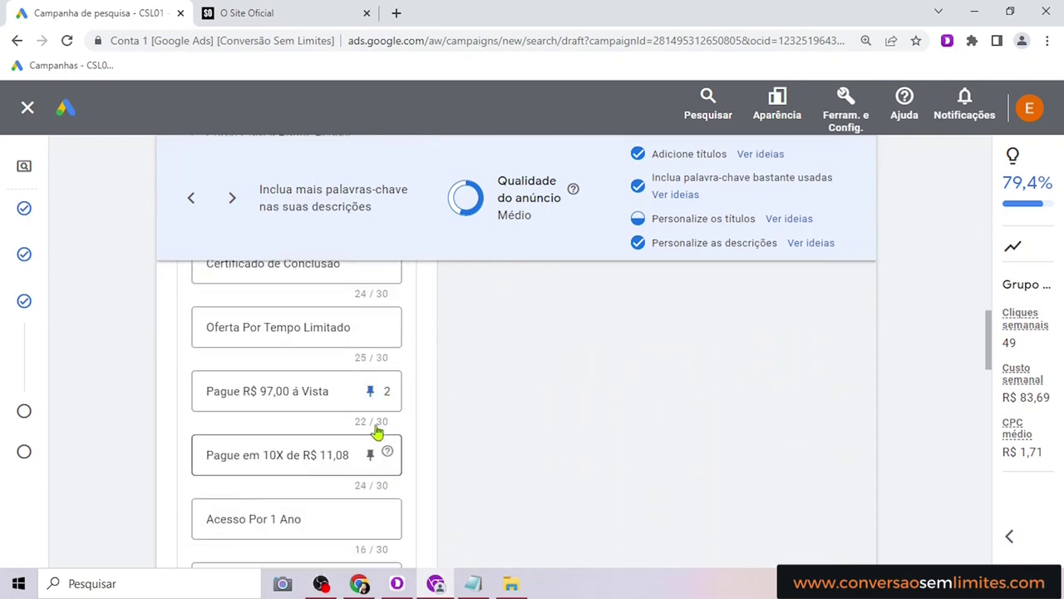
click(371, 398)
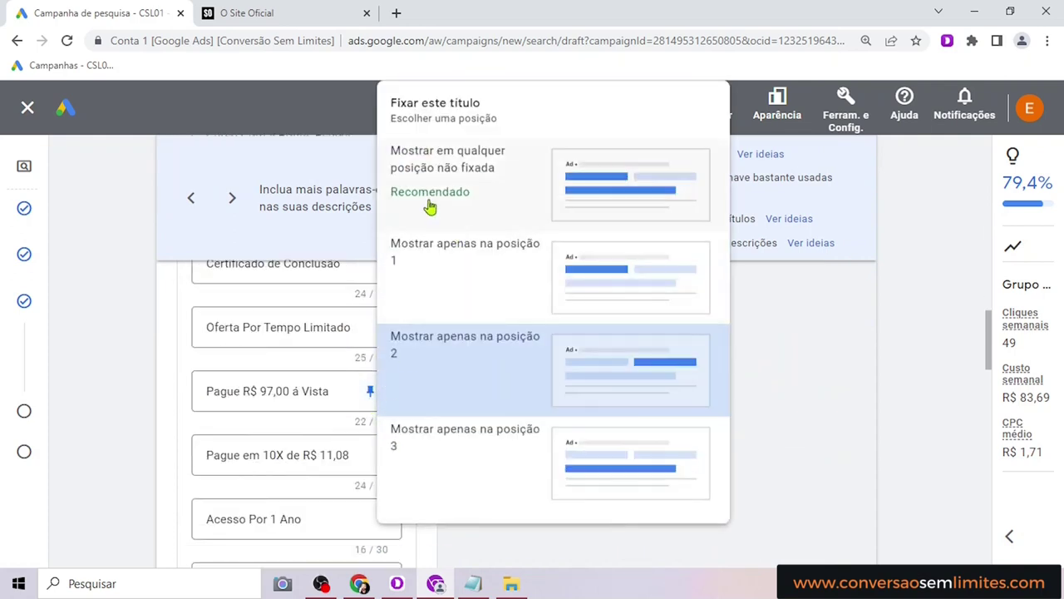
click(597, 203)
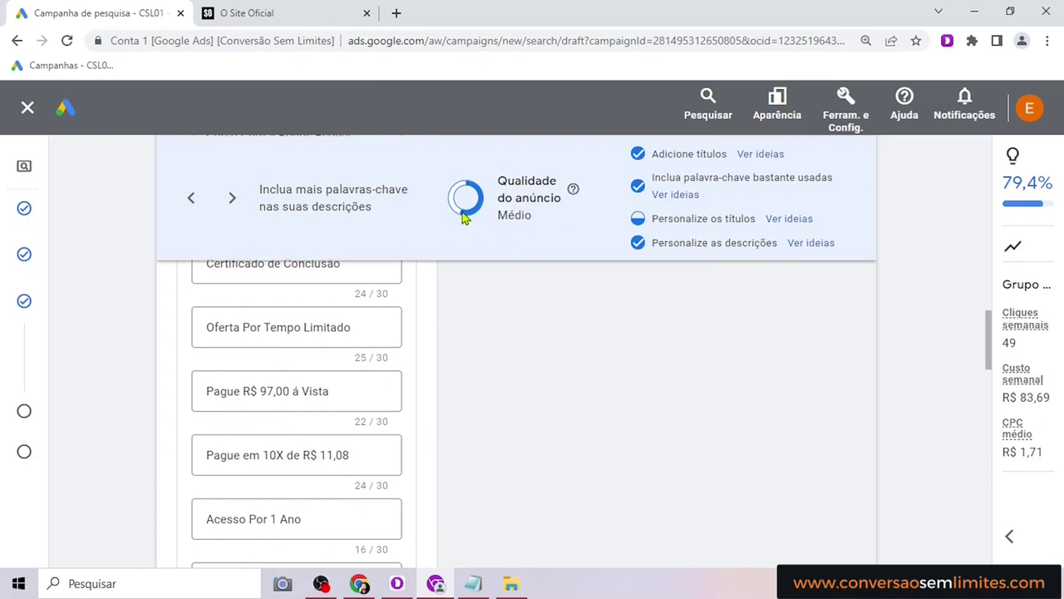
scroll(343, 353, down, 5)
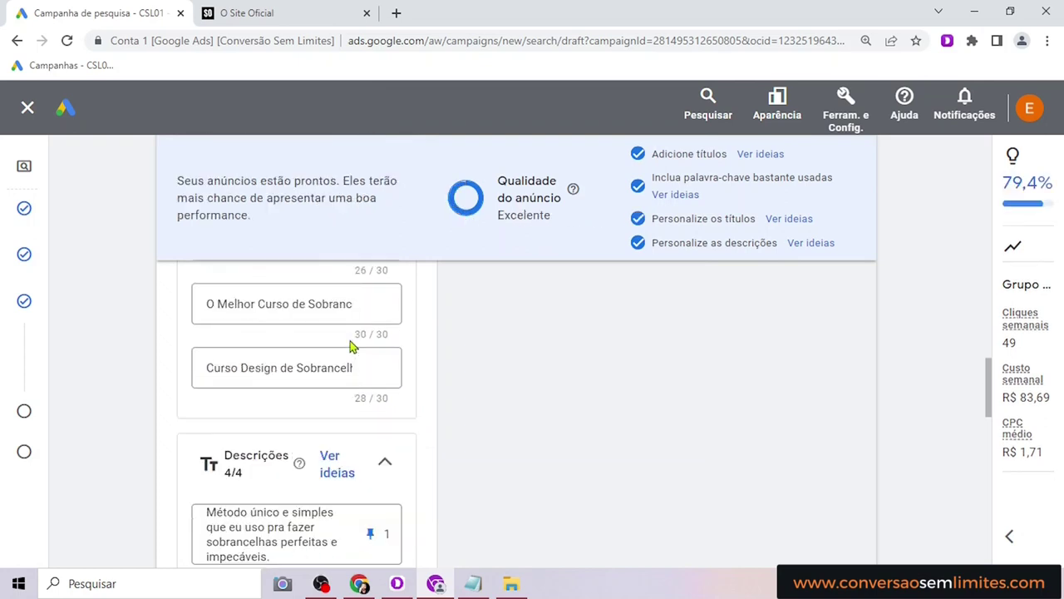
Pin the title "Pague R$ 97,00 á Vista" so that it shows only in position 2
scroll(353, 333, down, 1)
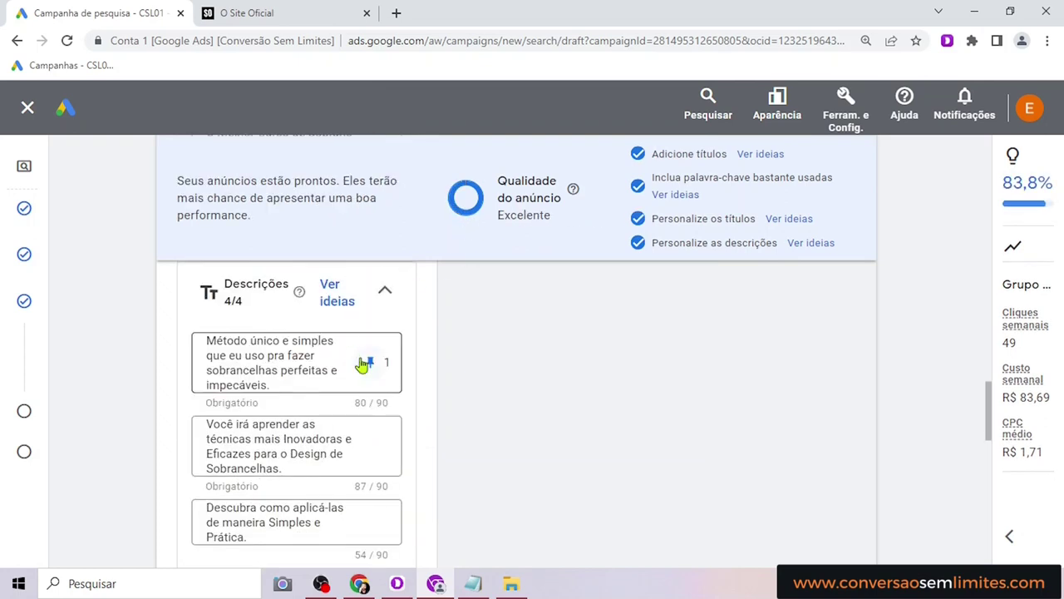
scroll(378, 368, up, 2)
scroll(374, 374, up, 6)
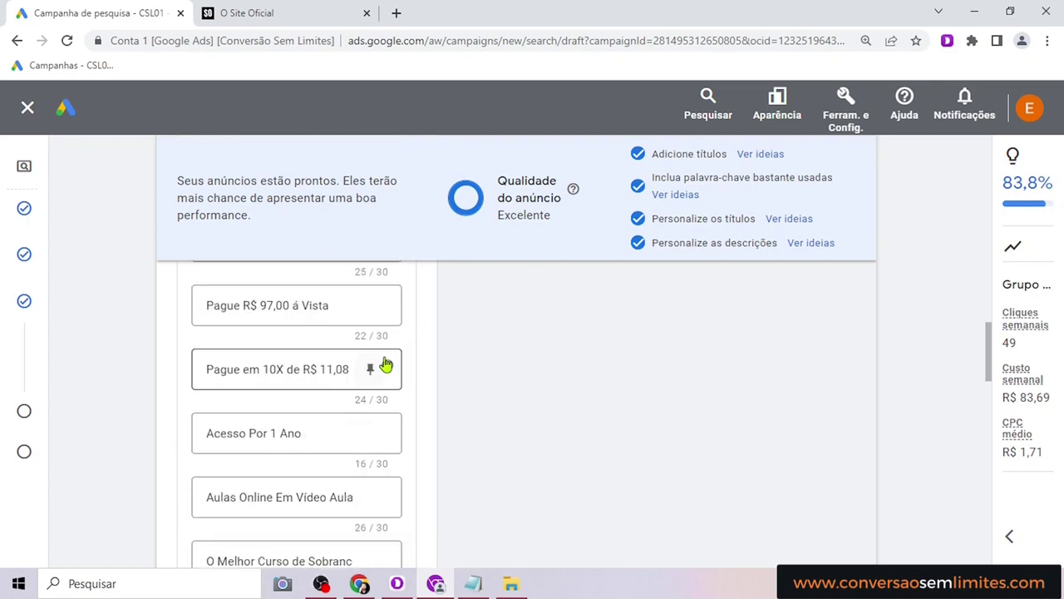
scroll(374, 374, down, 2)
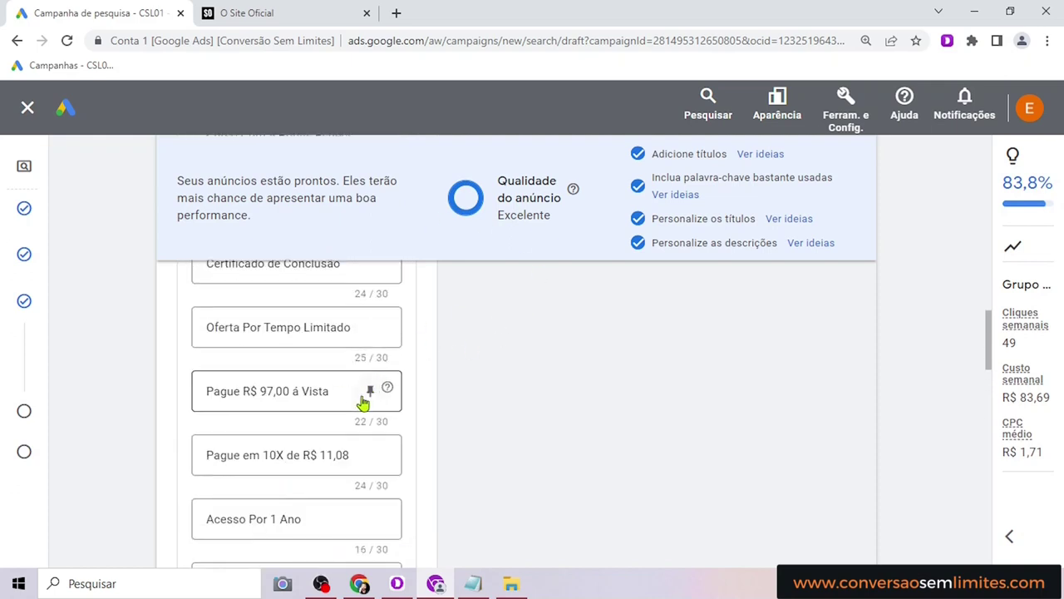
click(372, 396)
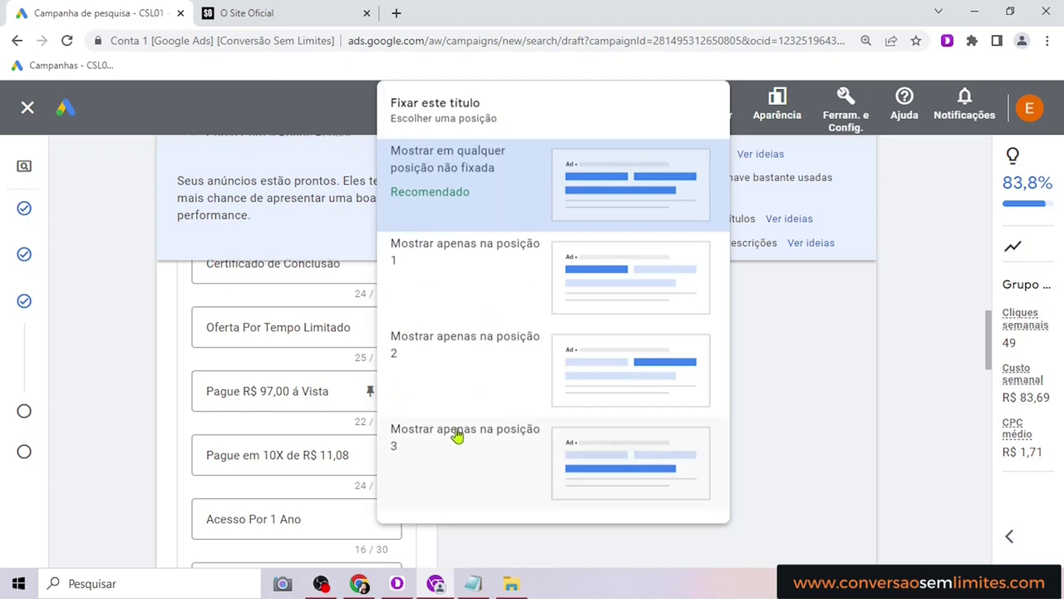
click(600, 366)
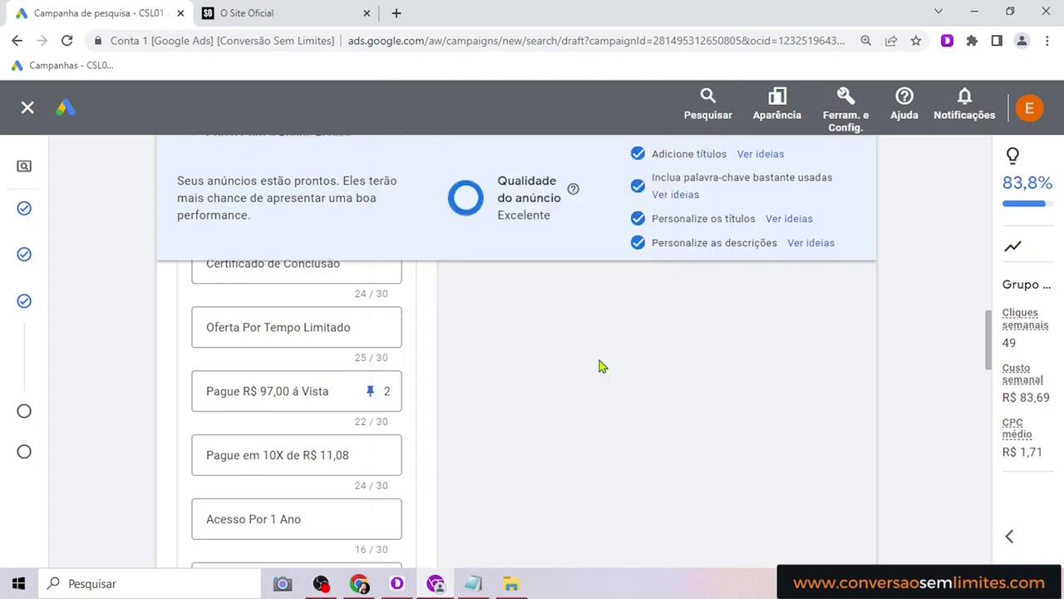
Examine the mobile and desktop ad previews and the ad quality rating with the price title pinned in position 2
scroll(590, 380, up, 6)
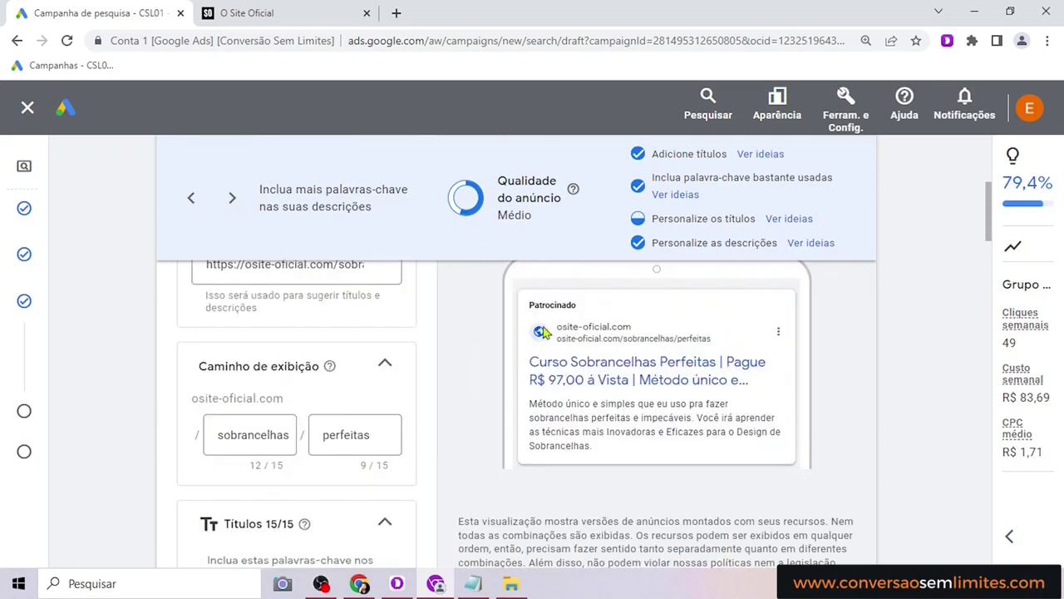
scroll(424, 270, down, 15)
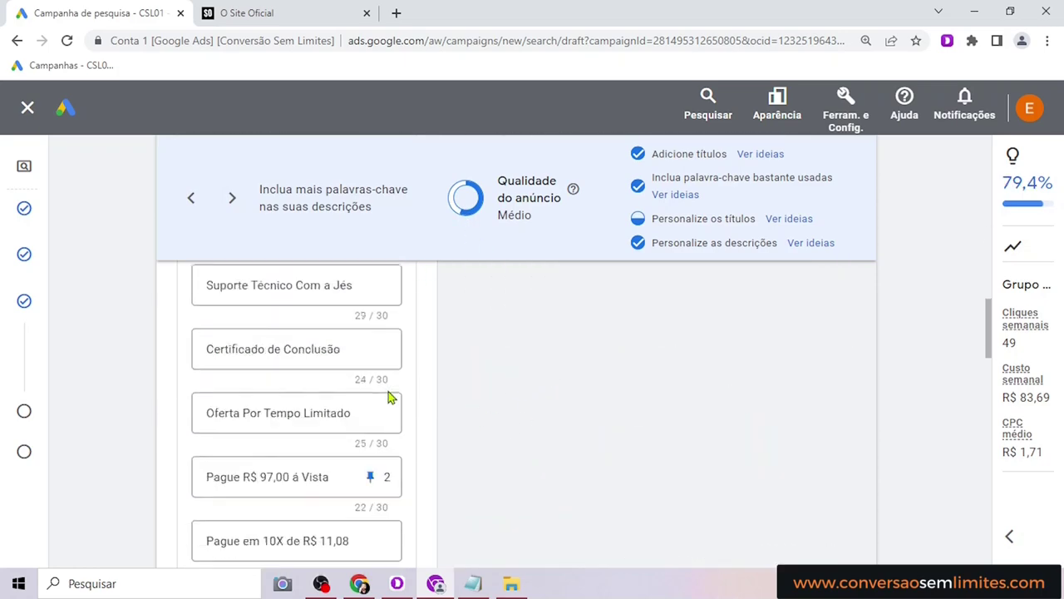
scroll(446, 395, down, 2)
scroll(657, 374, up, 6)
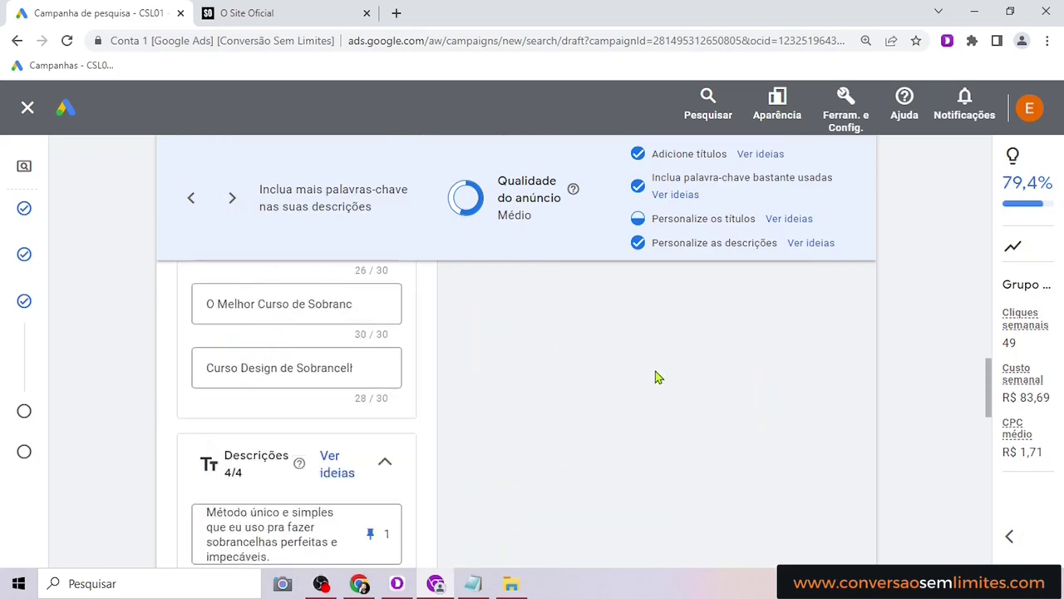
scroll(657, 378, up, 5)
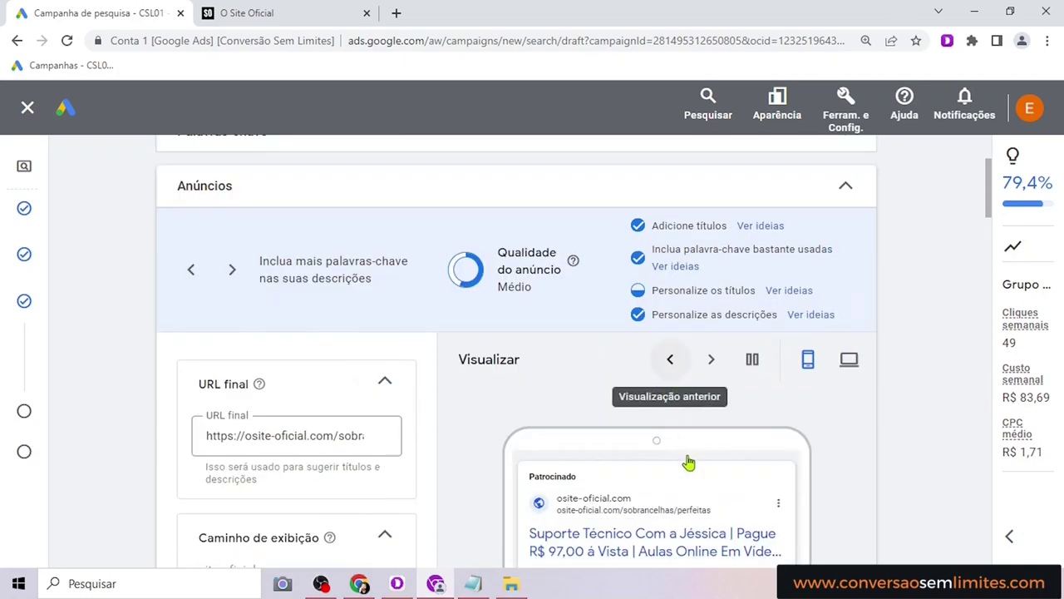
scroll(694, 420, down, 1)
scroll(705, 404, up, 1)
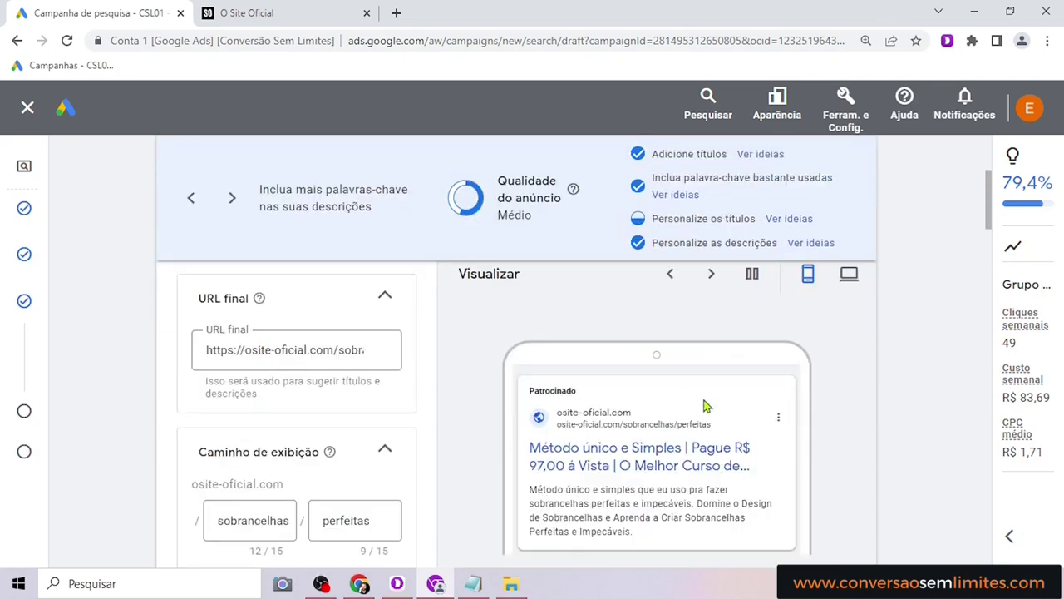
click(850, 275)
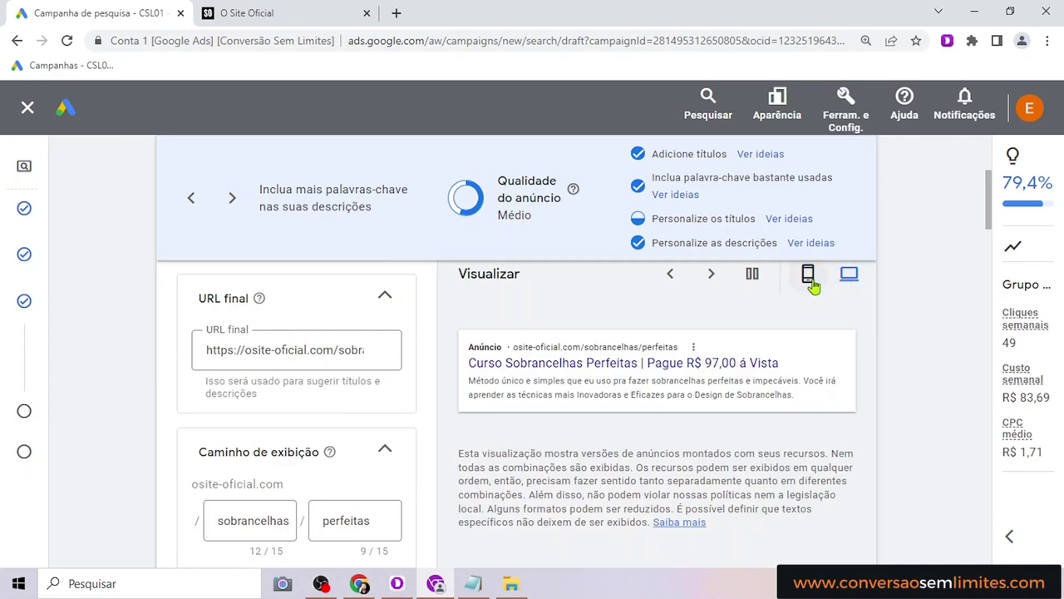
click(809, 279)
Continue from the ad setup to the budget stage and set a custom average daily budget of R$ 30 for the campaign
scroll(781, 304, down, 10)
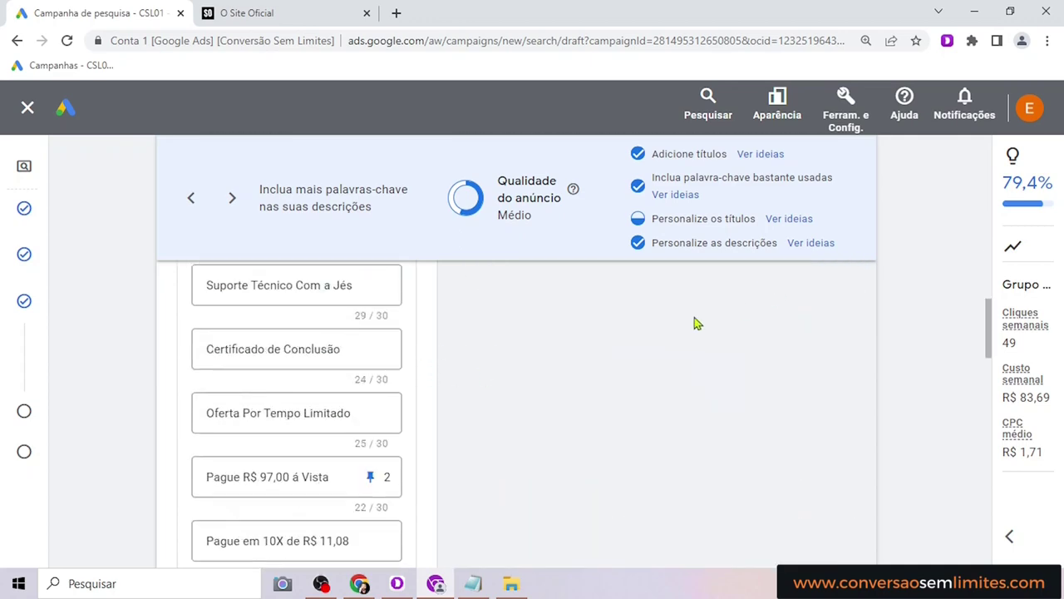
scroll(701, 341, down, 10)
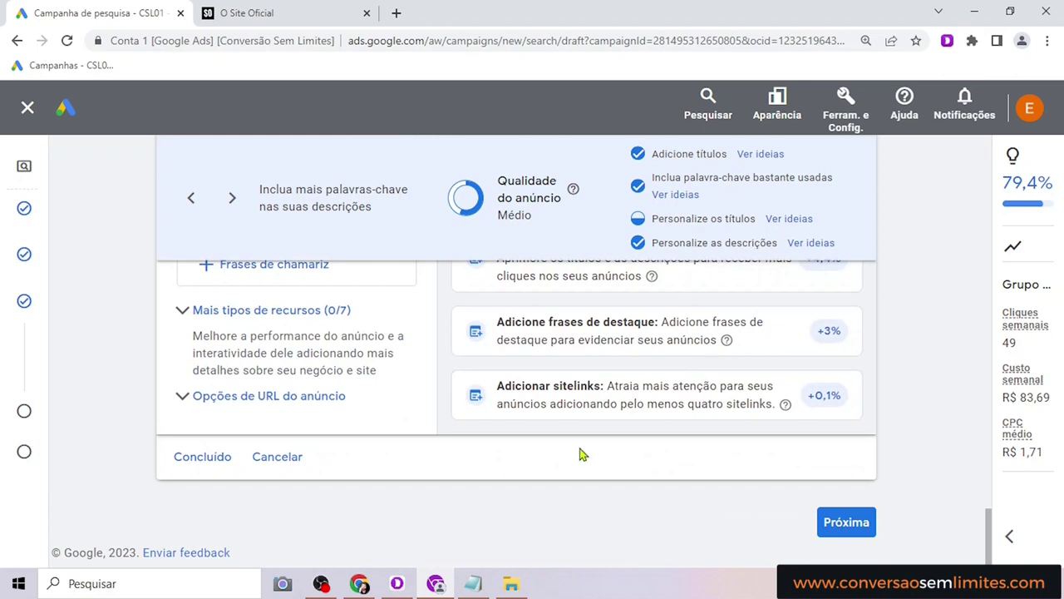
click(859, 519)
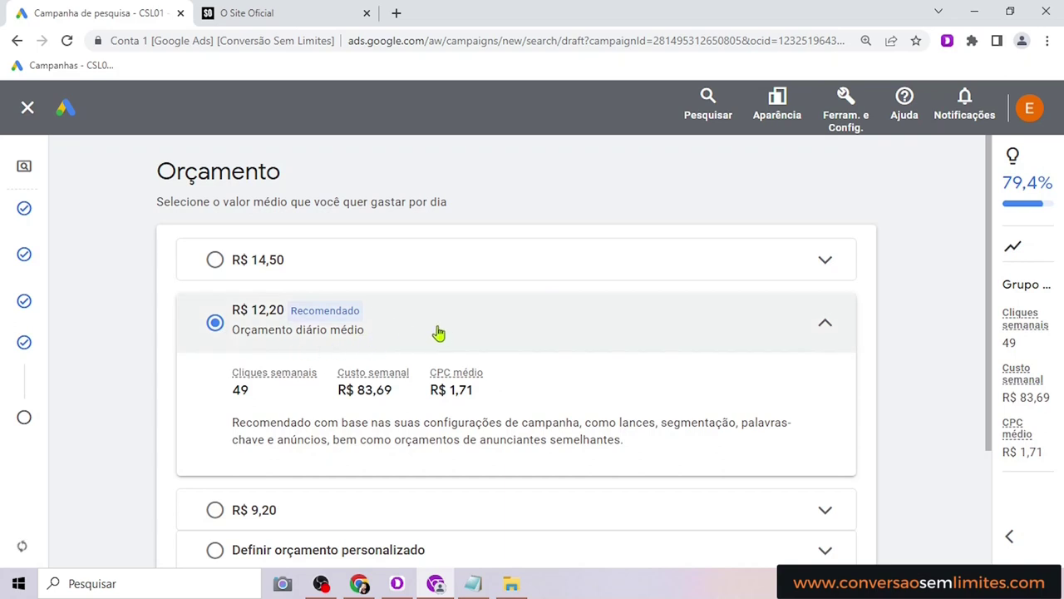
scroll(441, 334, down, 3)
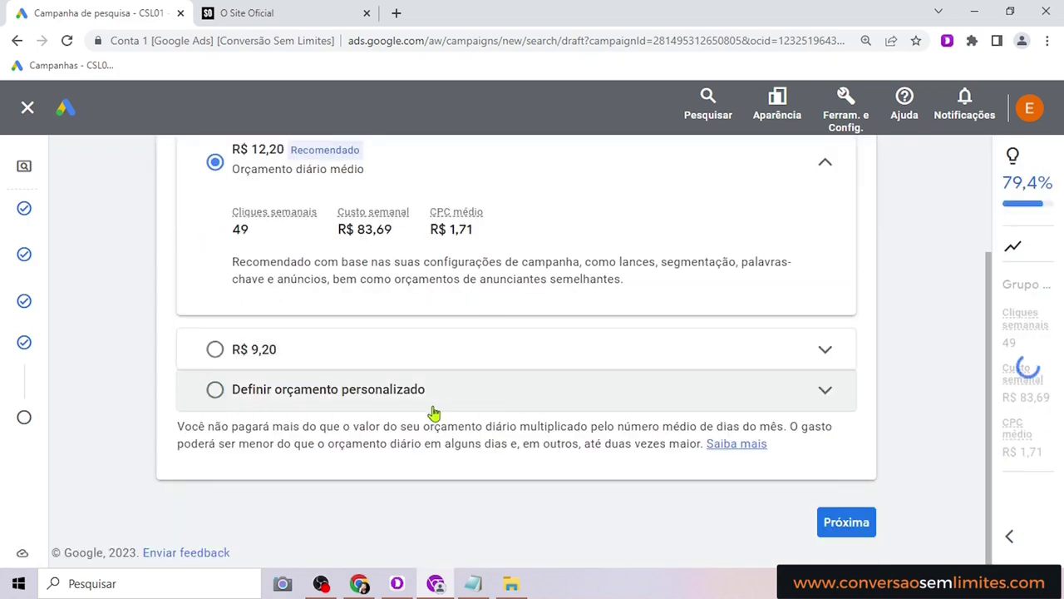
click(215, 402)
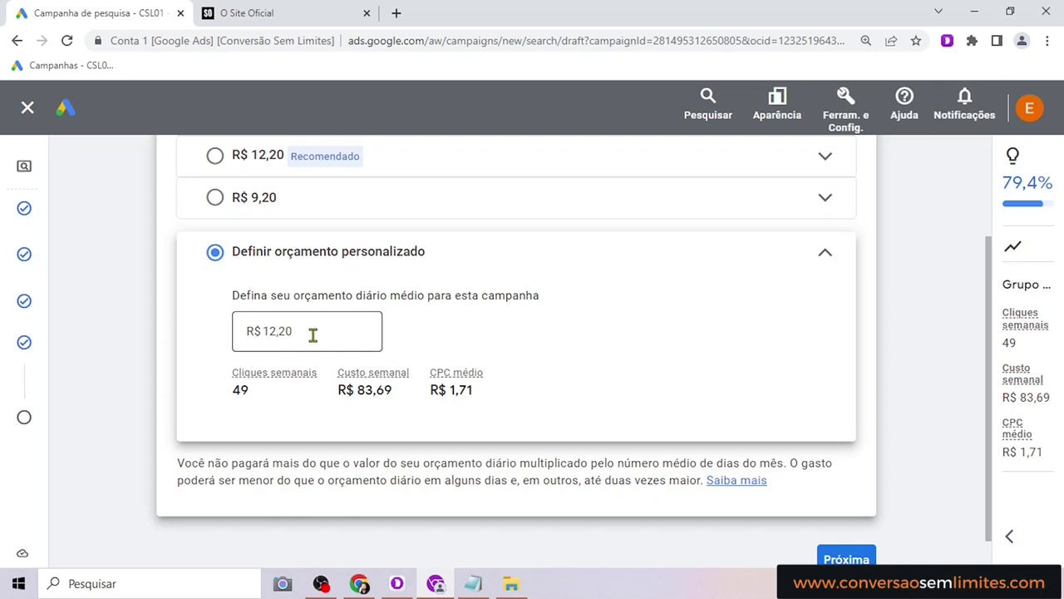
drag(313, 334, 244, 334)
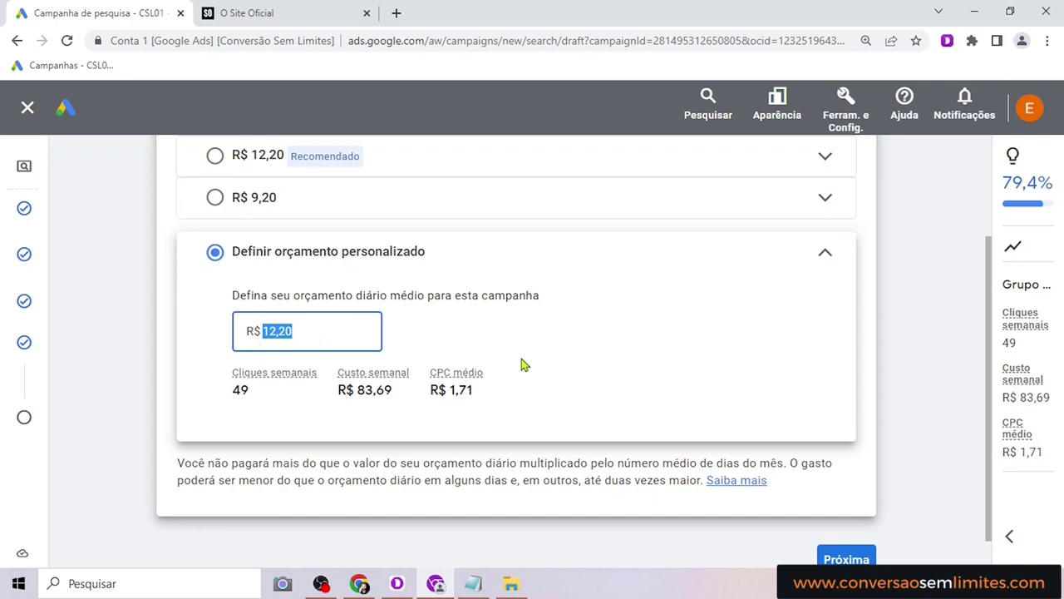
text(30)
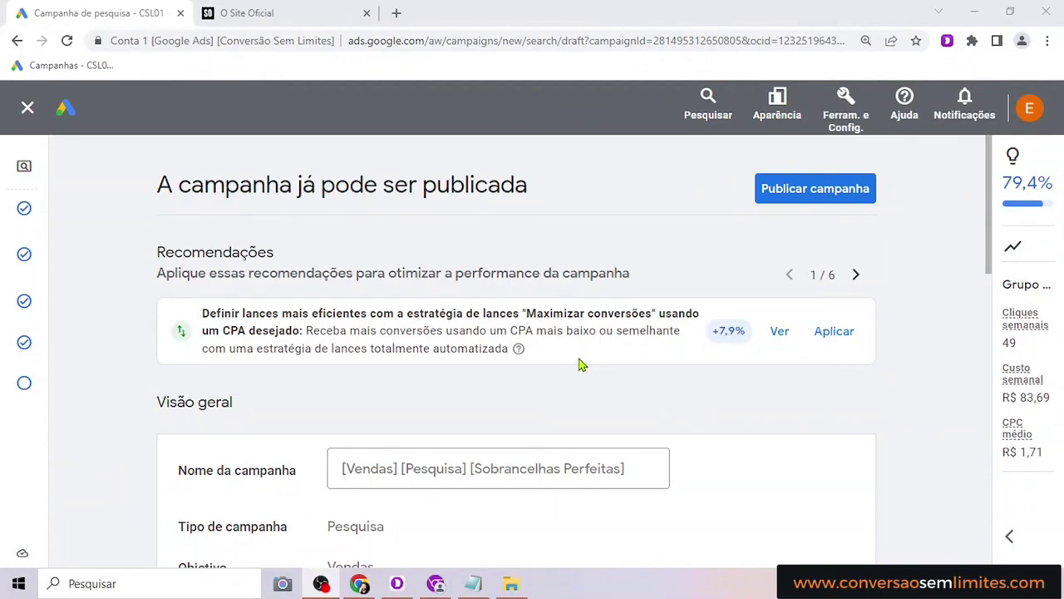
Review the campaign summary before publishing, checking the overview, bidding, networks, locations, languages, audiences, keywords, ads and daily budget
scroll(586, 364, down, 2)
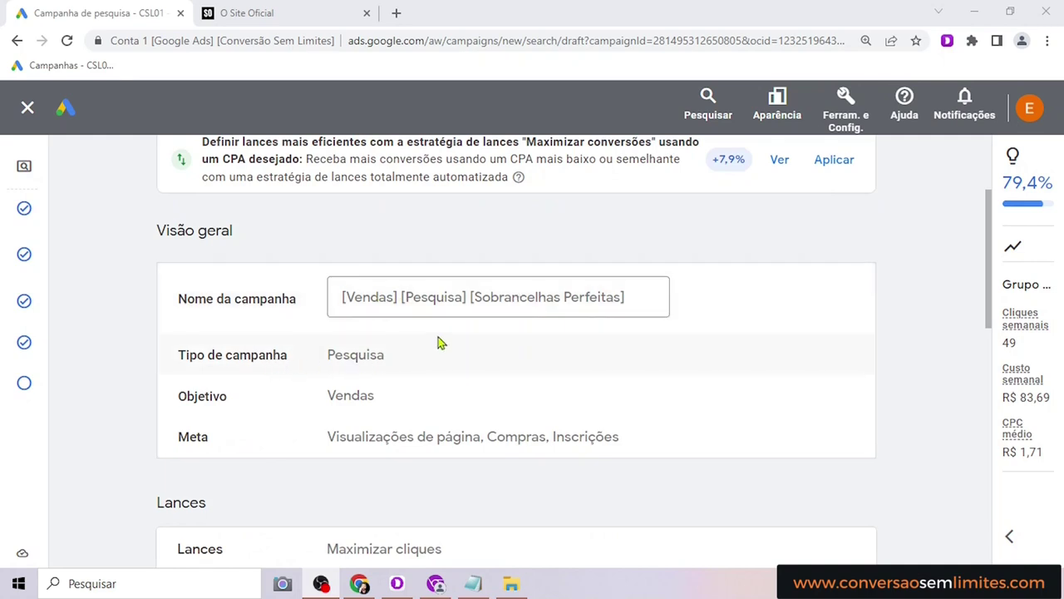
scroll(437, 341, down, 1)
scroll(466, 306, down, 1)
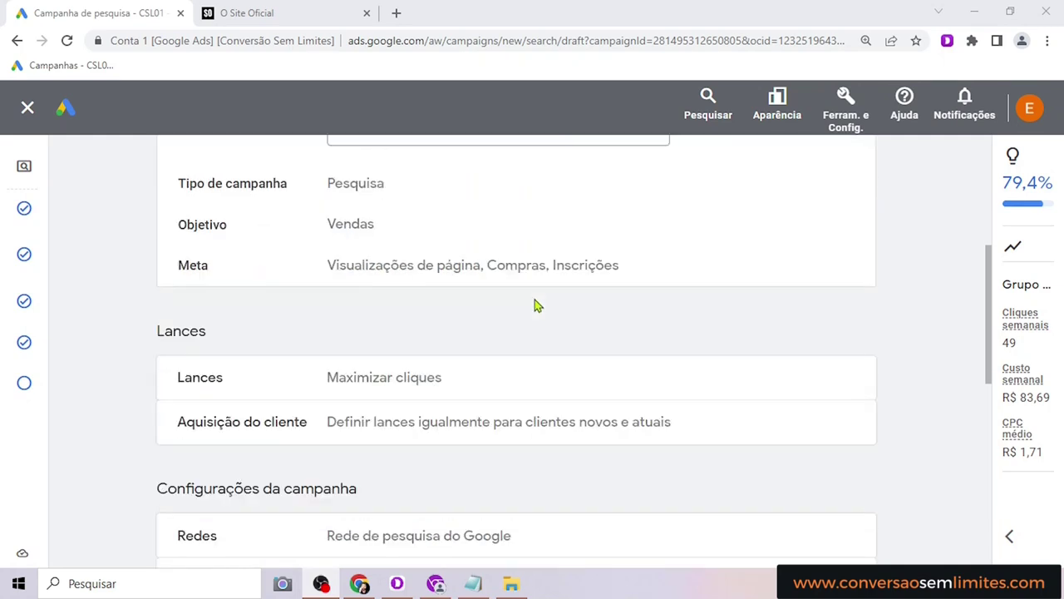
scroll(441, 360, down, 2)
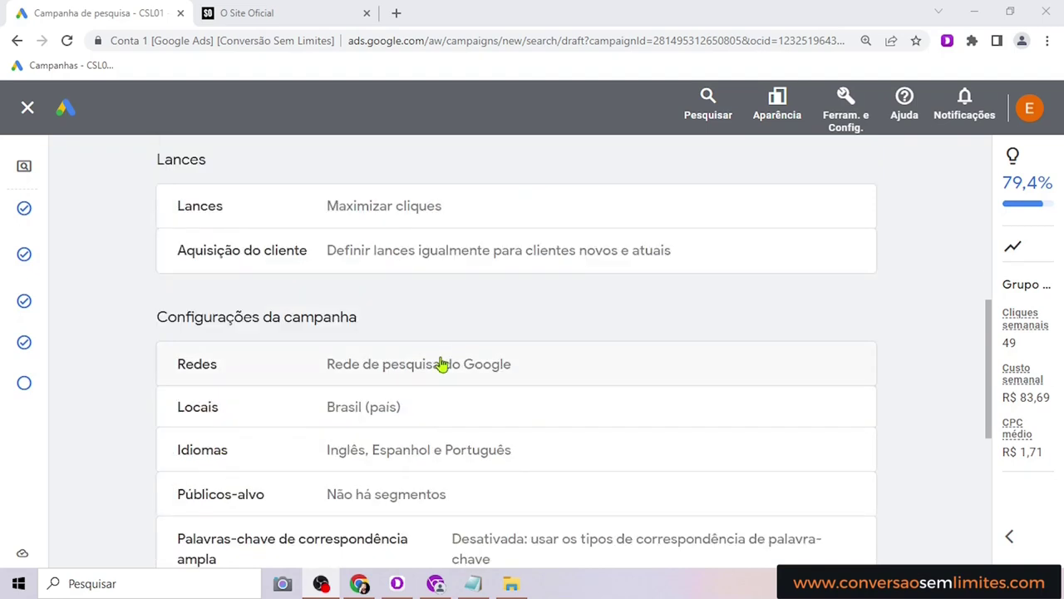
scroll(444, 369, down, 1)
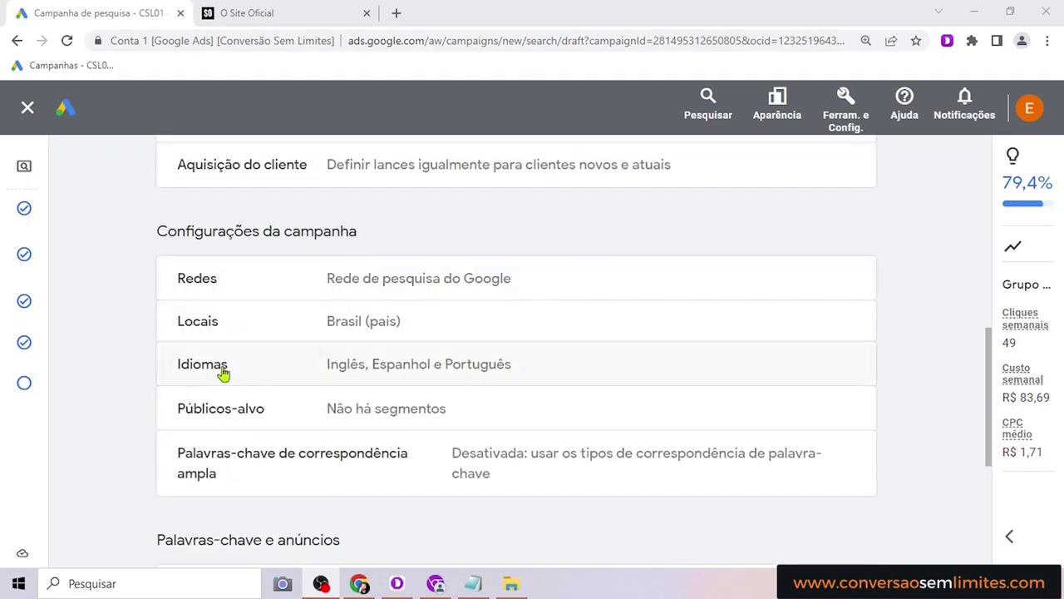
scroll(499, 365, down, 1)
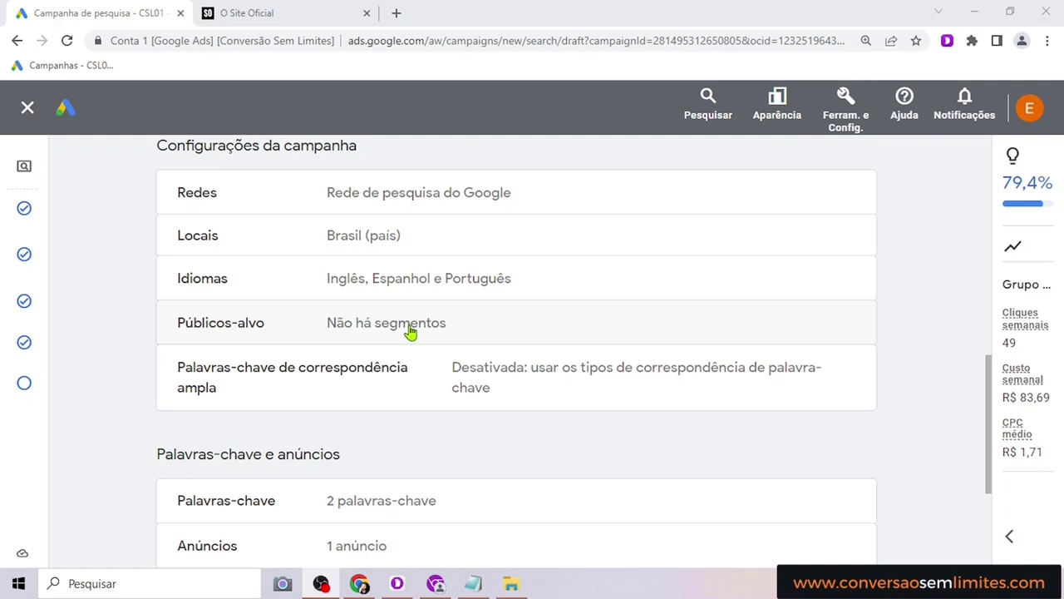
scroll(410, 331, down, 1)
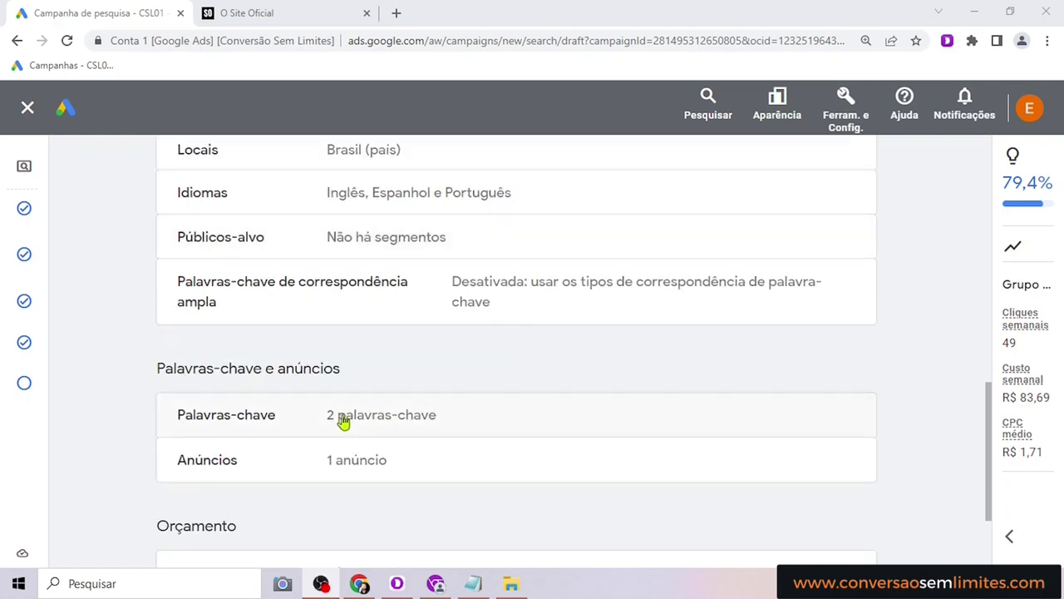
scroll(488, 391, down, 1)
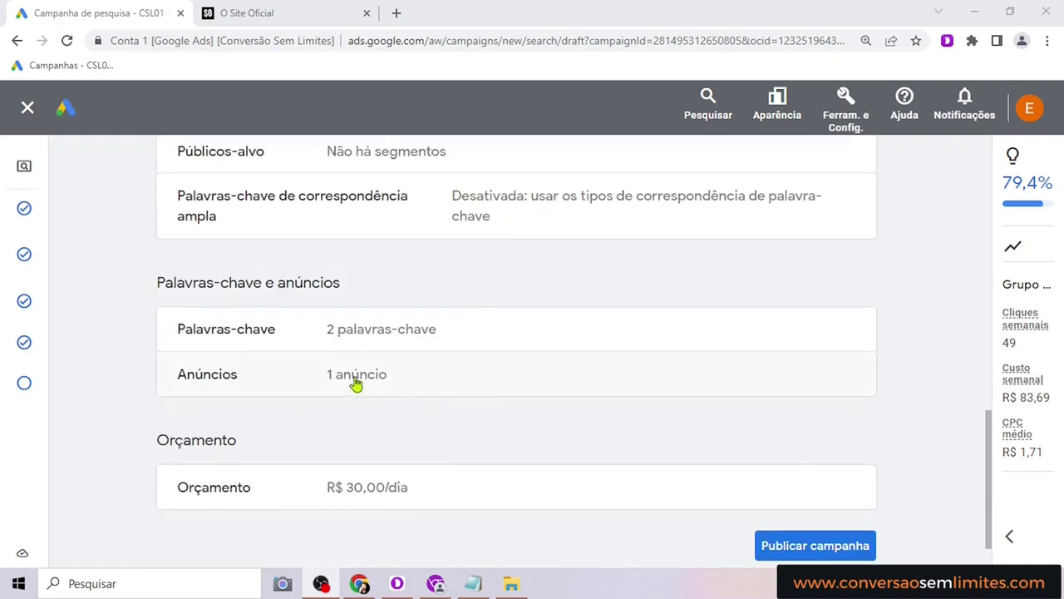
scroll(513, 350, down, 1)
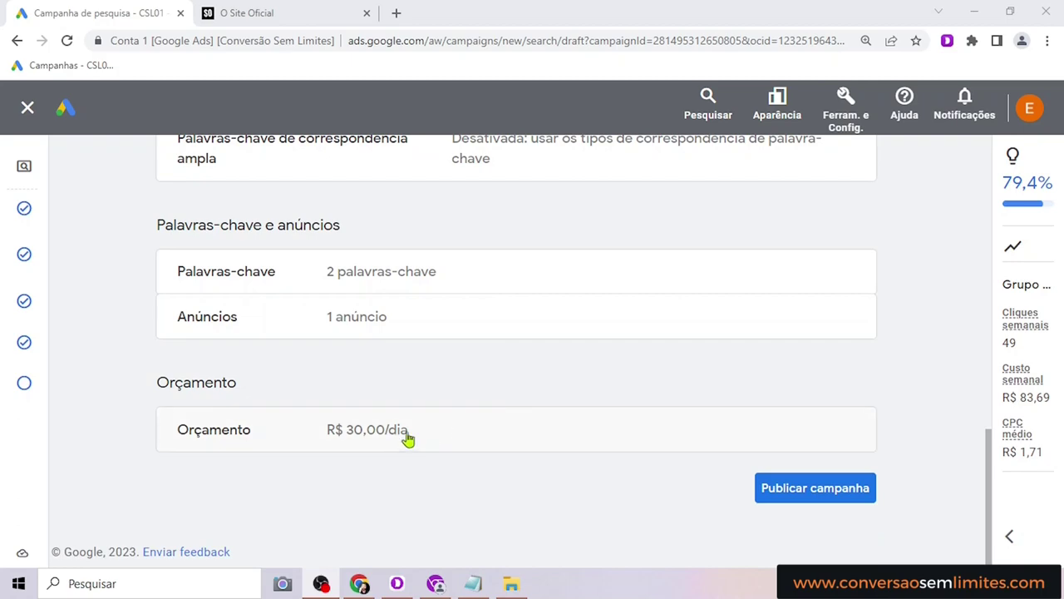
scroll(675, 285, up, 6)
scroll(675, 285, up, 4)
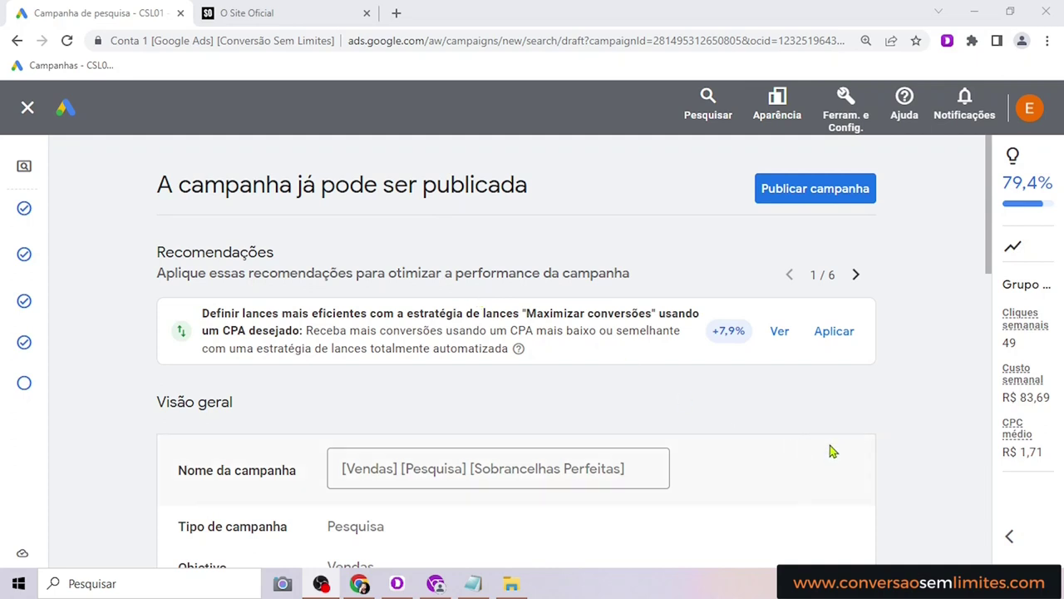
Publish the campaign and check its approval progress and diagnostics on the campaign overview in the Google Ads browser window
click(821, 205)
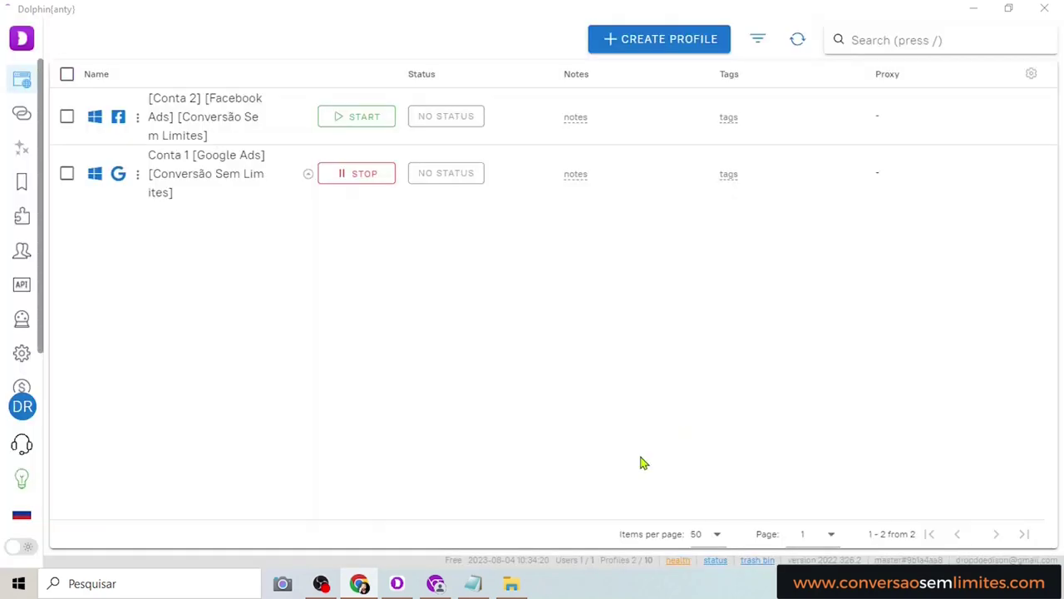
click(435, 583)
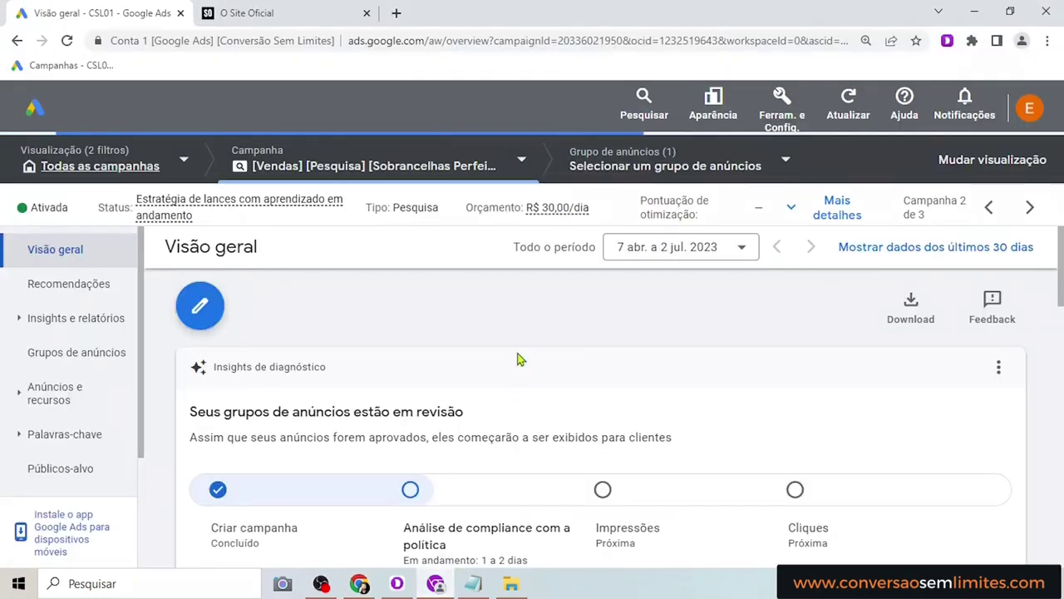
scroll(582, 353, down, 1)
scroll(654, 347, down, 1)
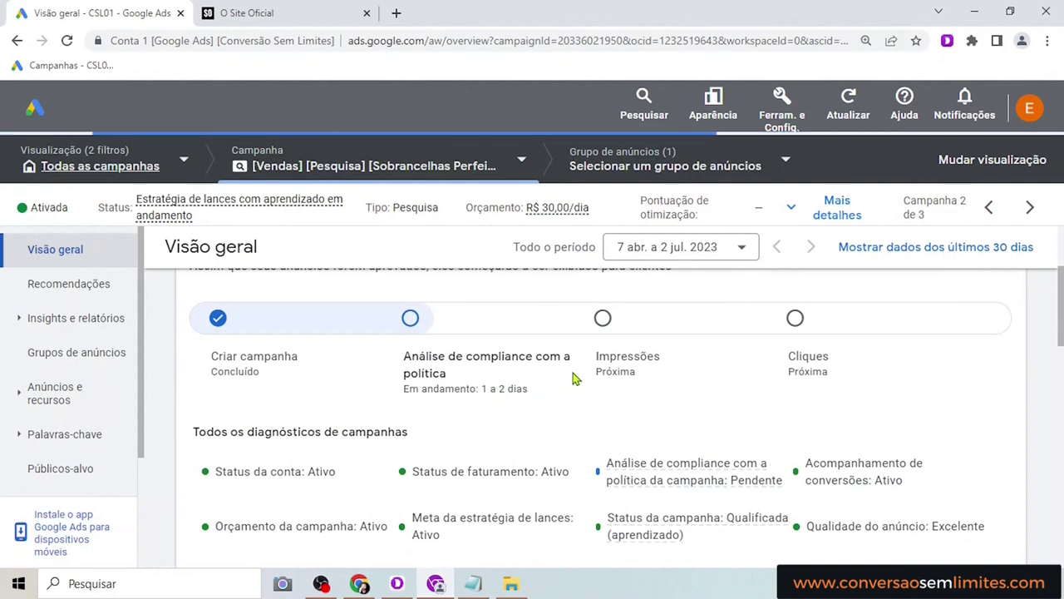
scroll(596, 391, up, 2)
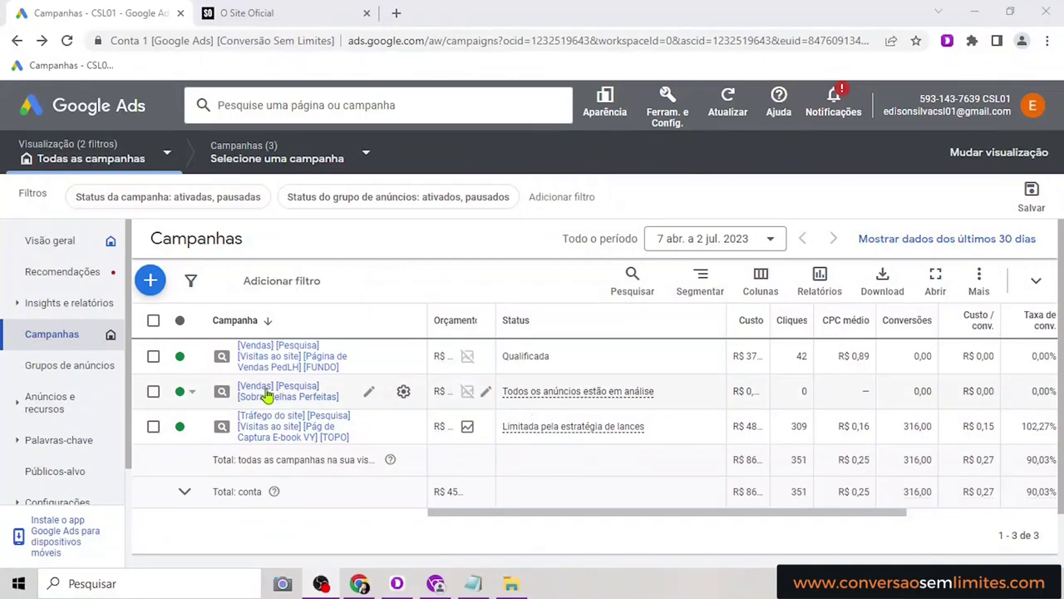
Compare the review status of the [Sobrancelhas Perfeitas] campaign with the [Página de Vendas PedLH] campaign's status, and open the former's settings
click(153, 391)
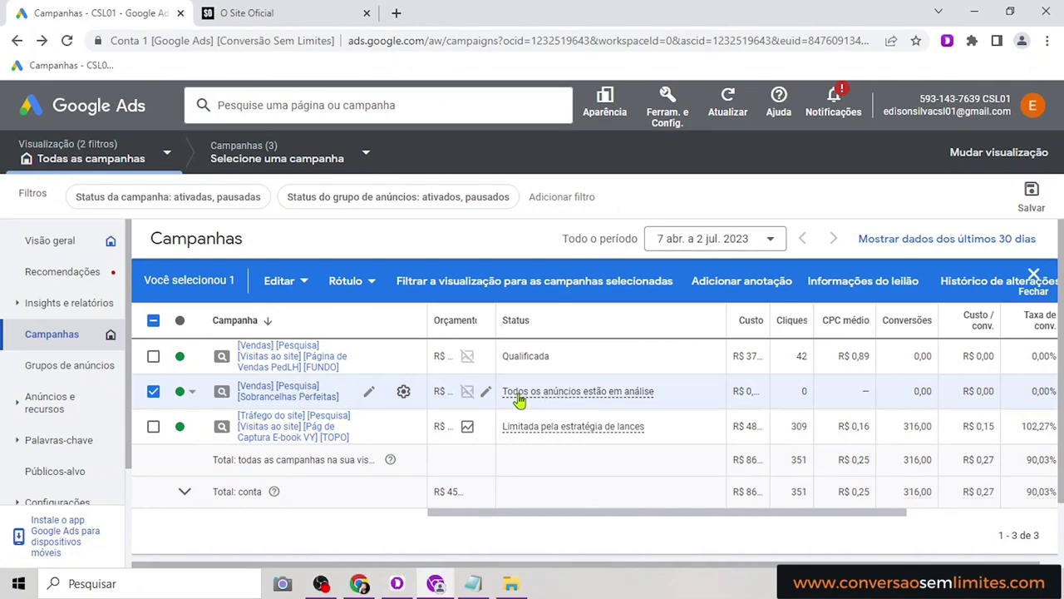
mouse_move(630, 401)
drag(554, 366, 497, 377)
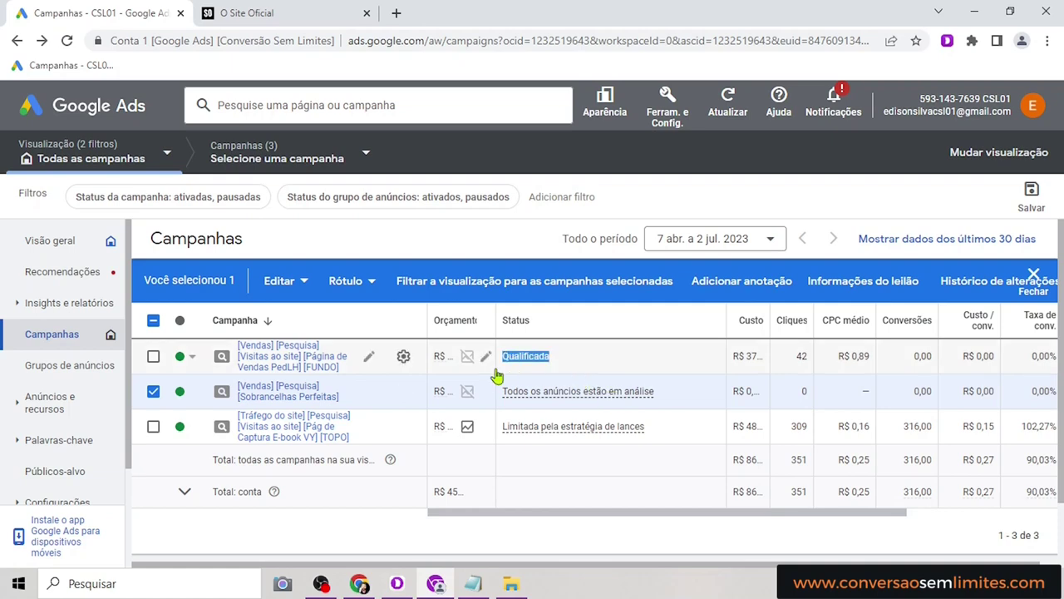
mouse_move(580, 397)
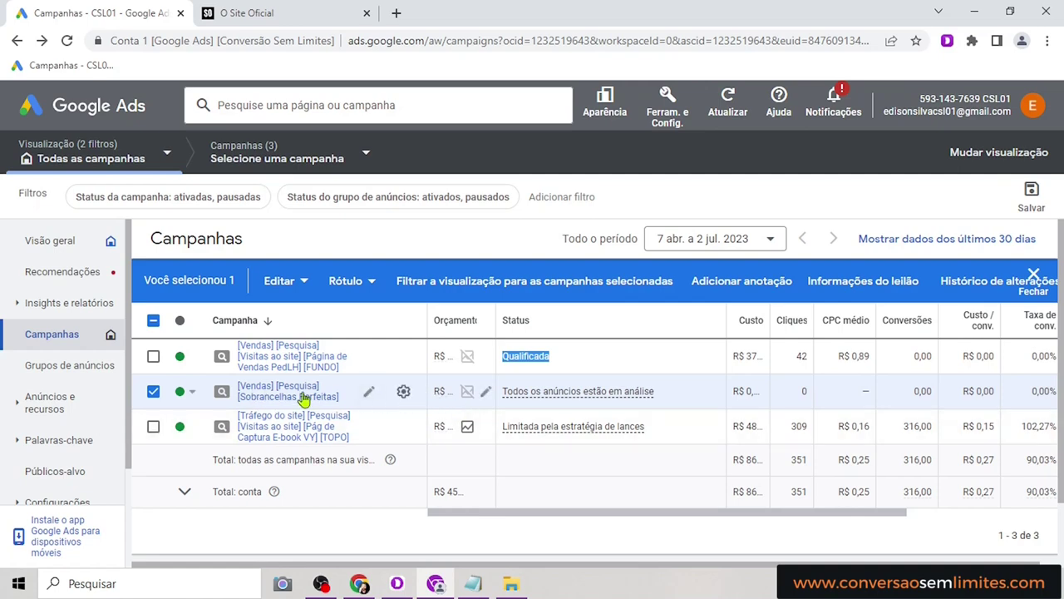
click(405, 392)
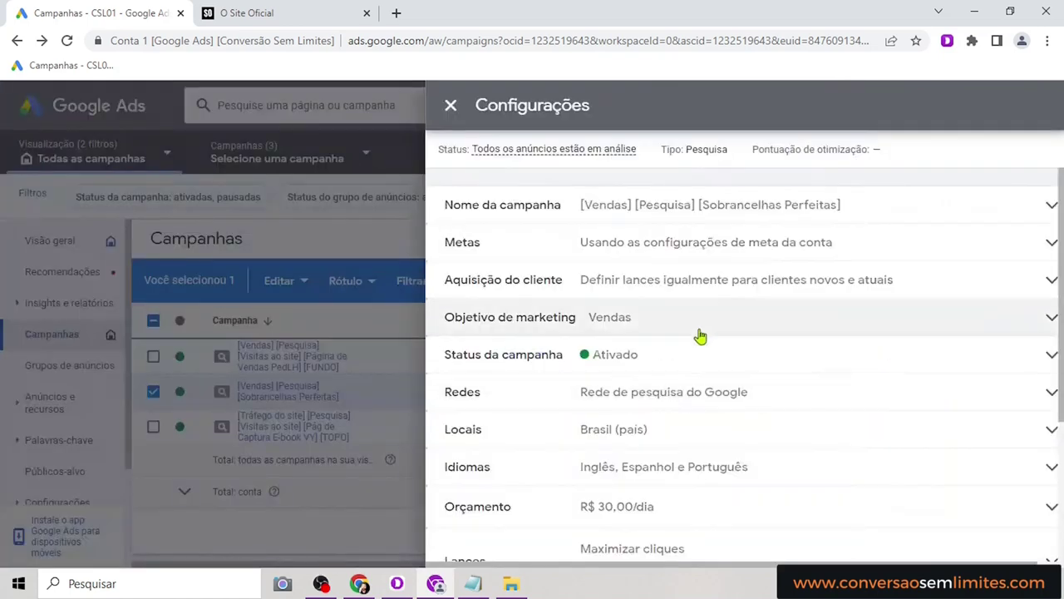
Set the campaign's maximum CPC bid limit to R$ 3,23 under the Maximizar cliques strategy, save it and close the settings
scroll(712, 333, down, 2)
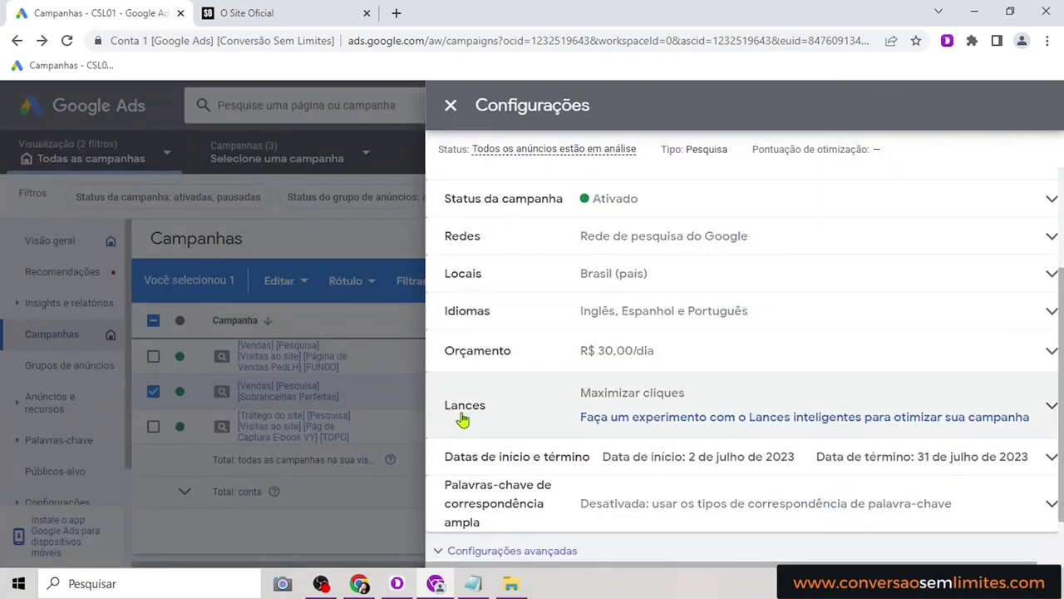
click(667, 400)
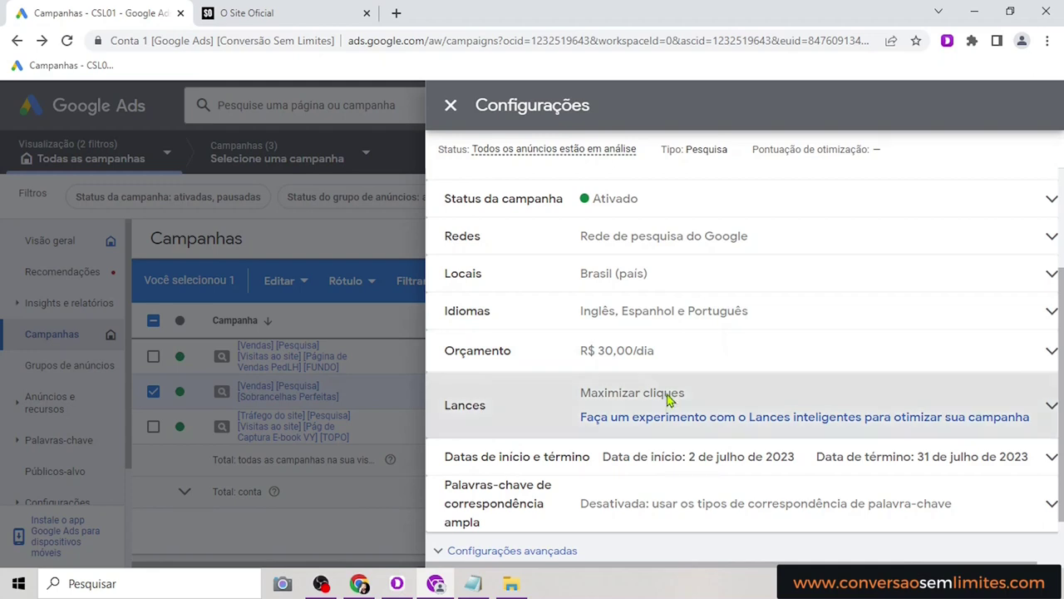
scroll(667, 394, down, 1)
click(637, 425)
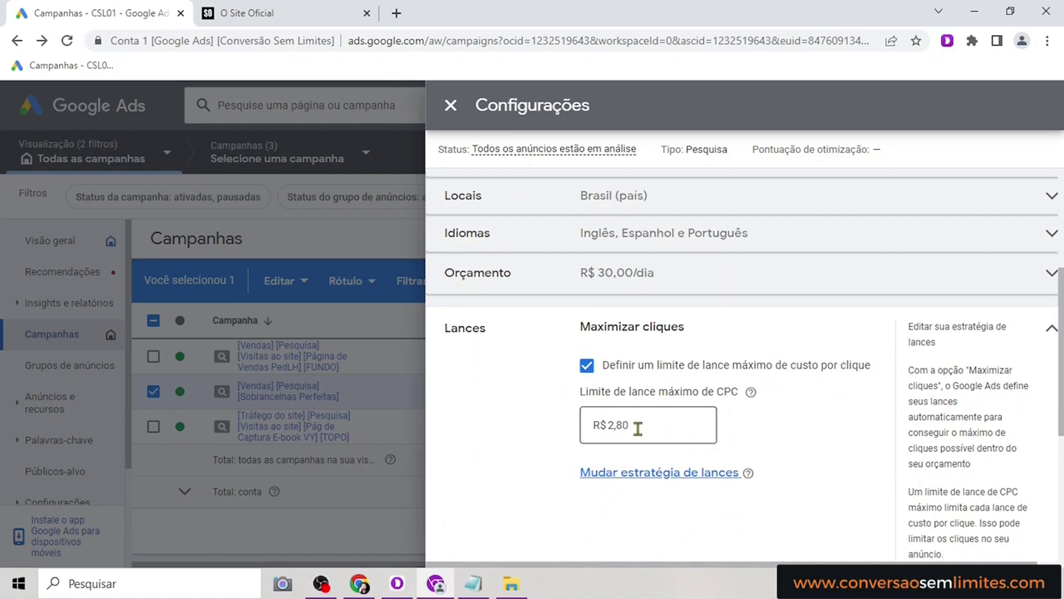
drag(637, 425, 607, 428)
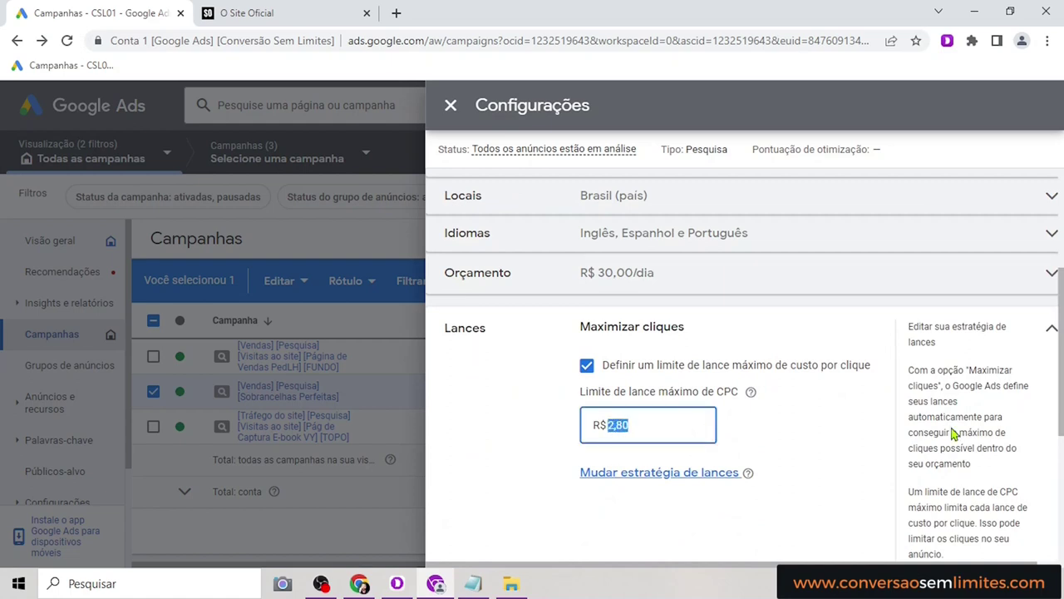
text(3,23)
scroll(699, 395, down, 2)
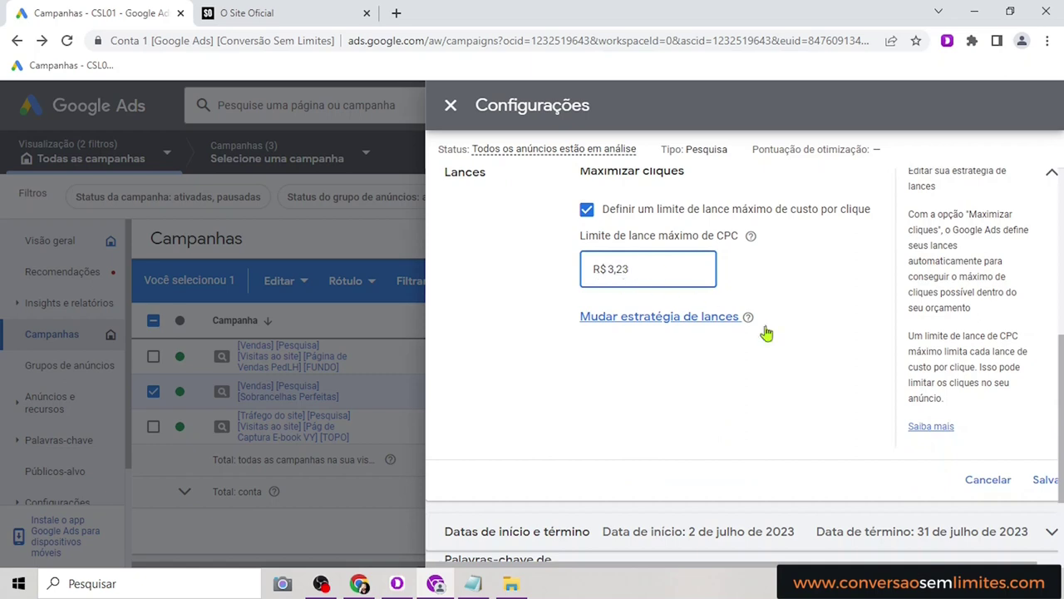
click(1046, 487)
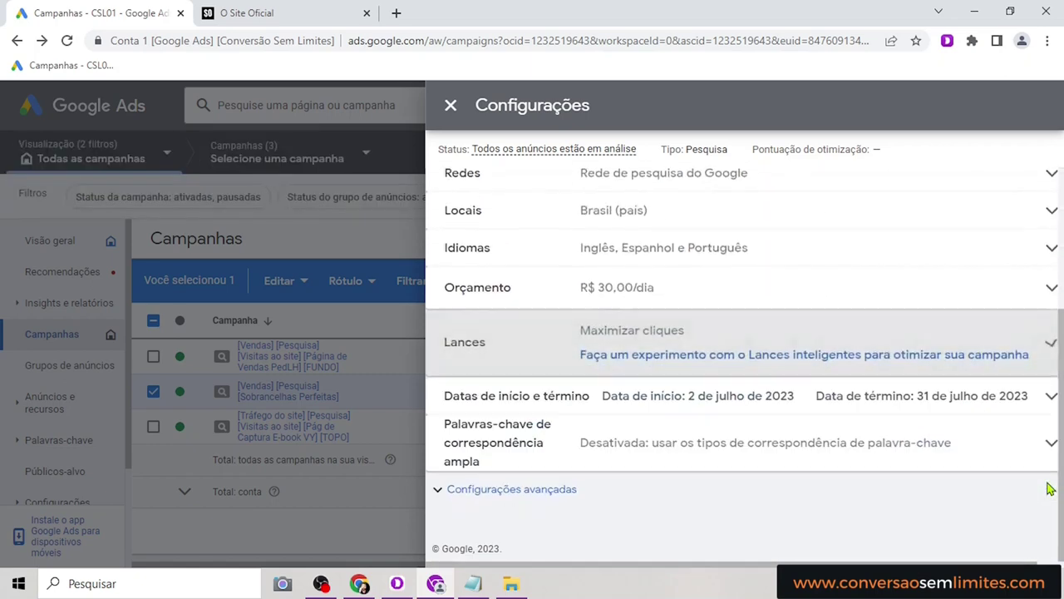
click(450, 105)
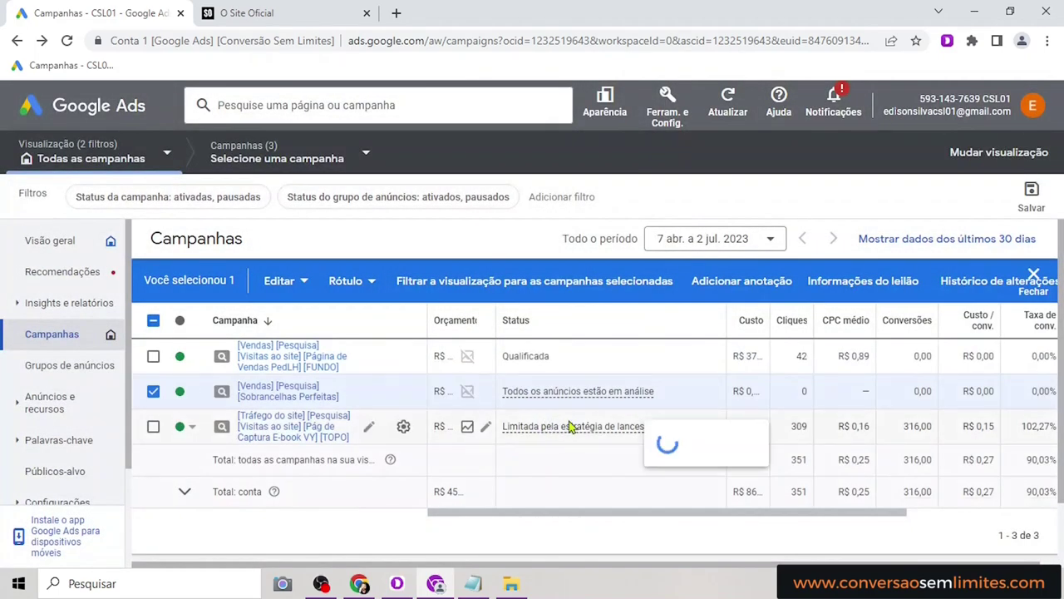
Reopen the [Sobrancelhas Perfeitas] campaign's bidding settings and change the strategy's focus metric to Conversões
mouse_move(570, 425)
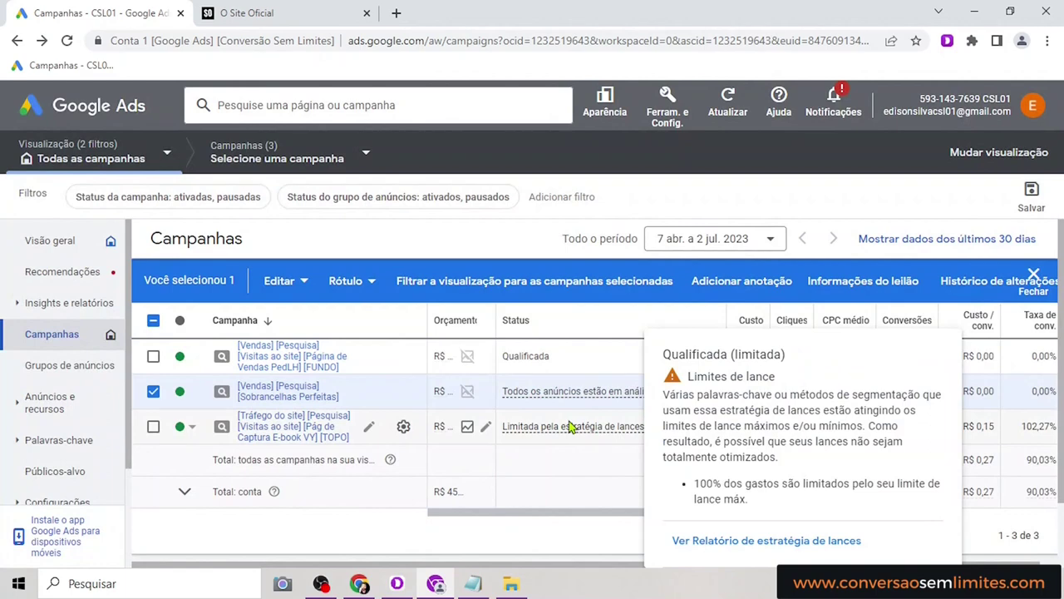
mouse_move(437, 403)
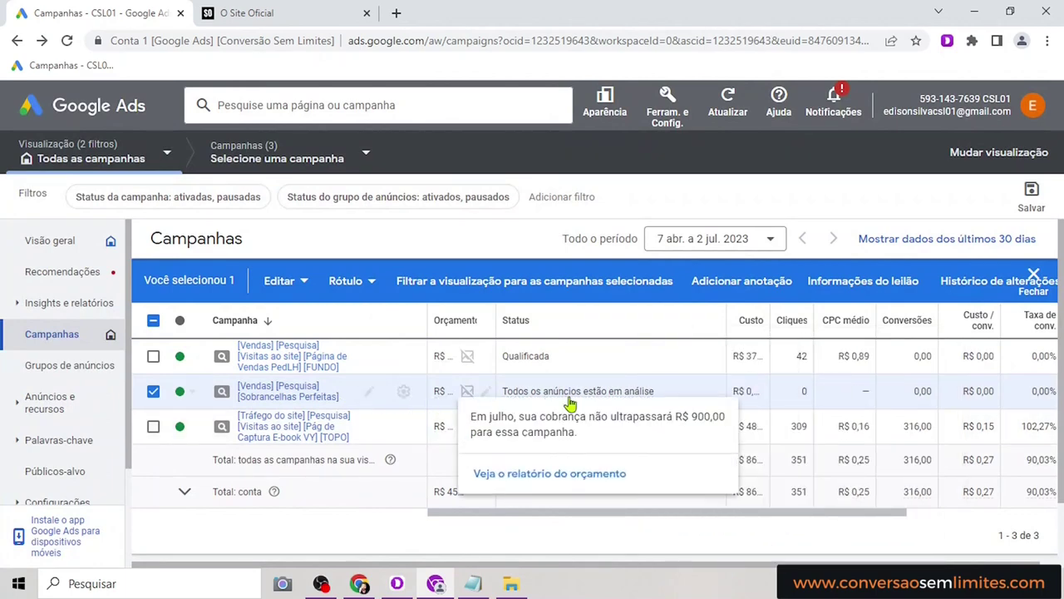
mouse_move(547, 397)
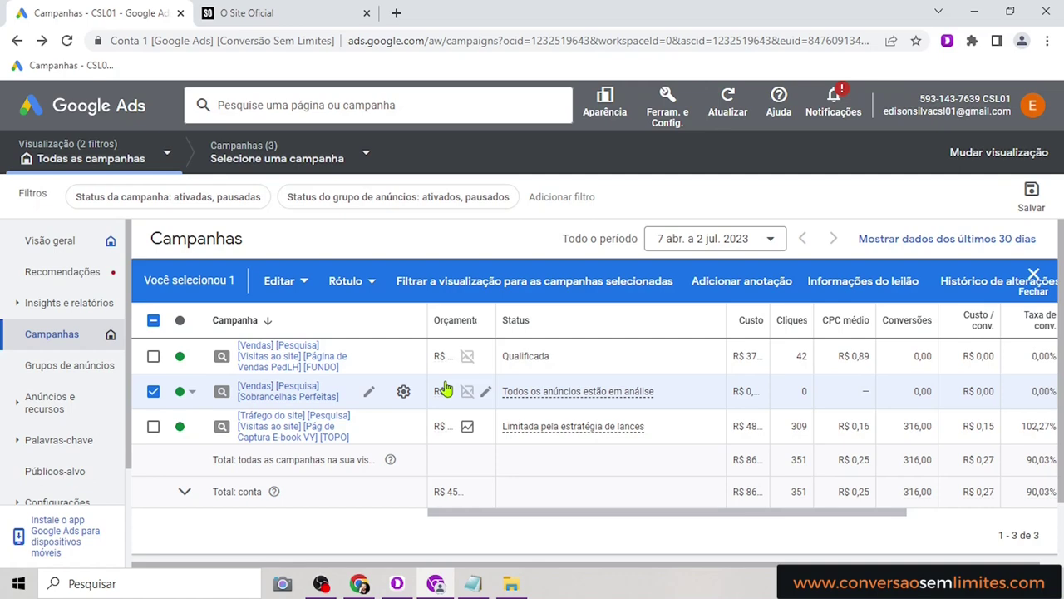
click(403, 391)
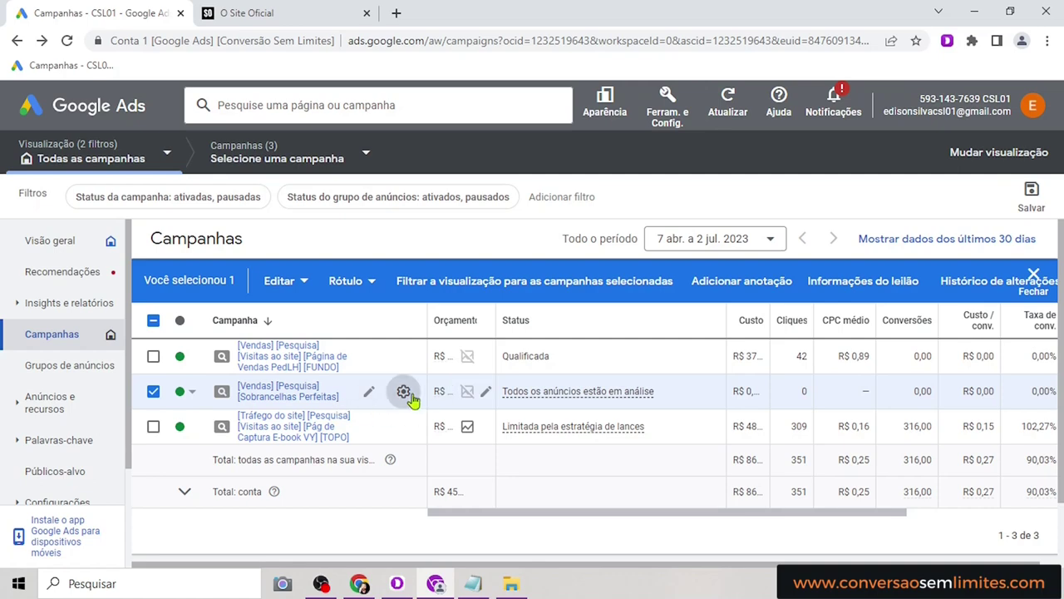
scroll(732, 341, down, 2)
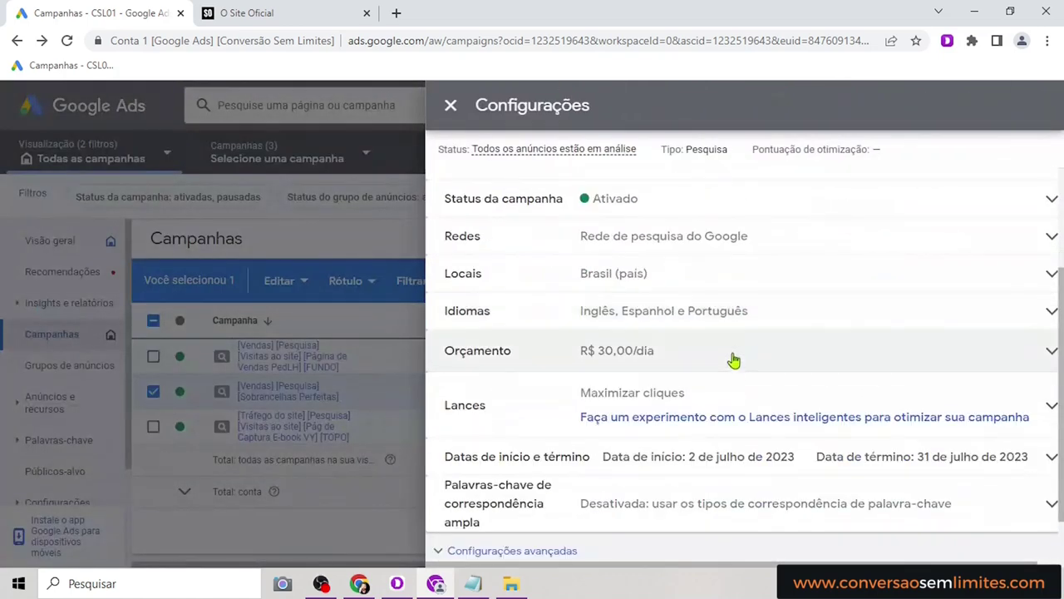
click(606, 404)
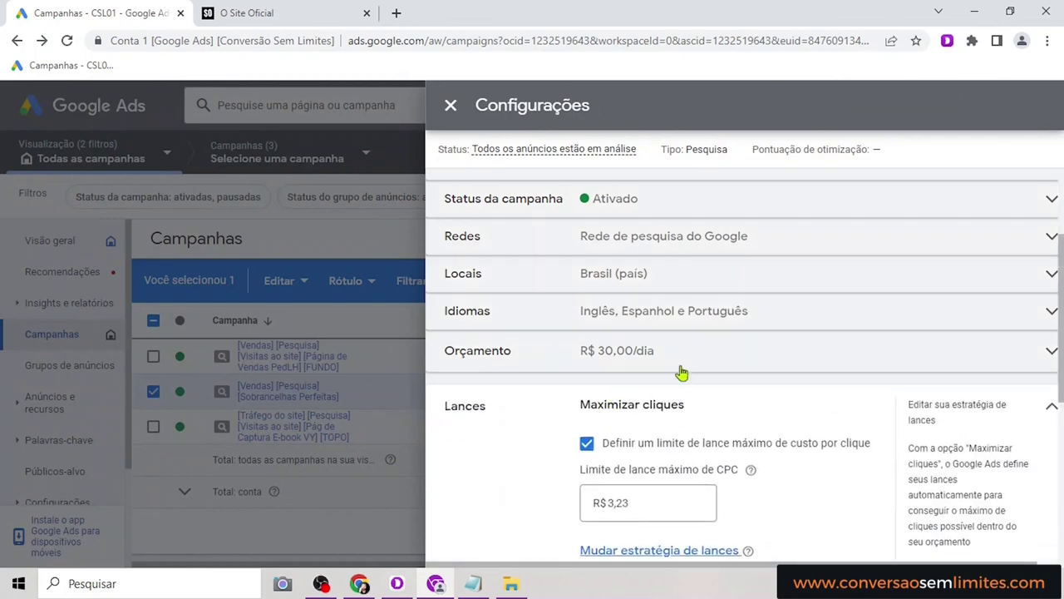
click(641, 396)
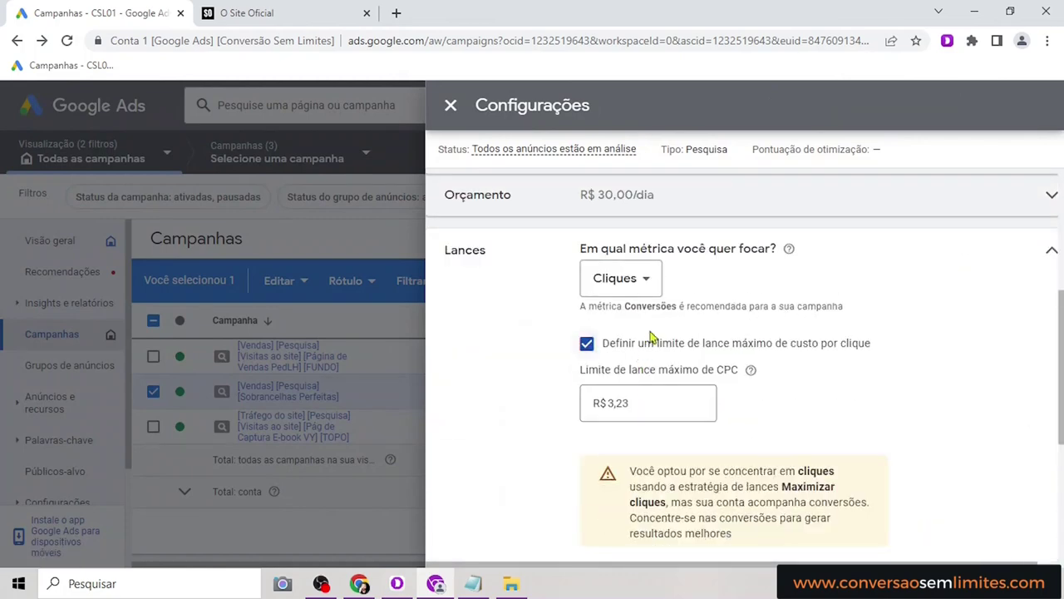
click(650, 290)
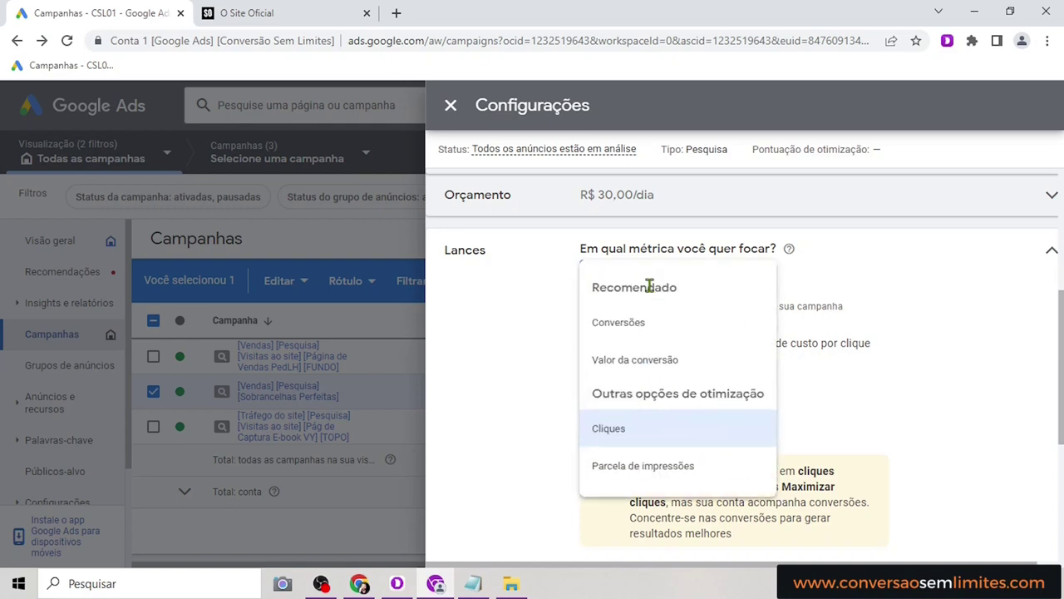
click(652, 325)
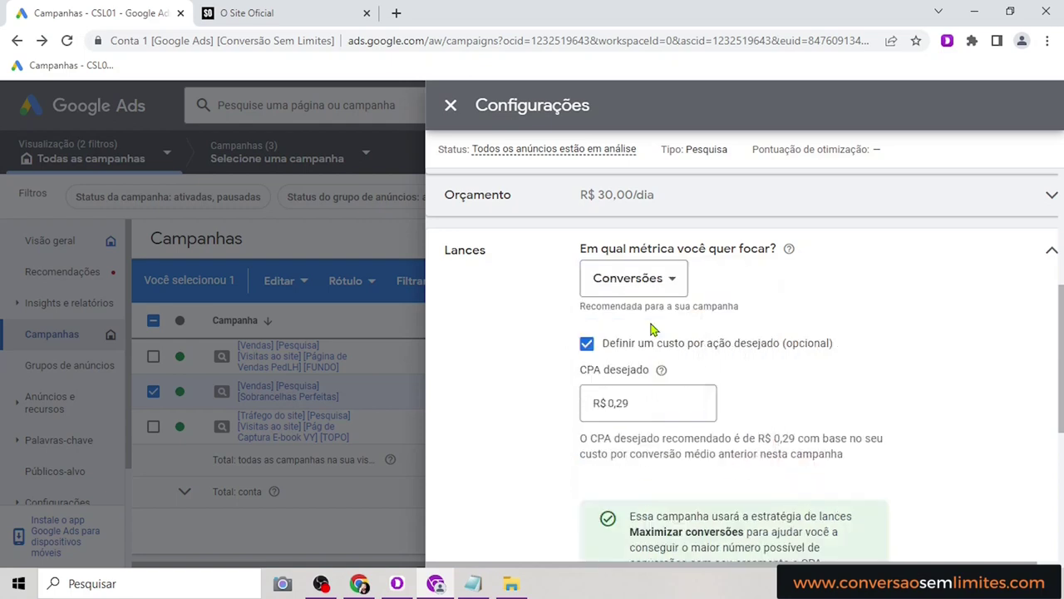
Set the desired CPA to R$ 30,00 for the conversions bidding, save the change and close the settings
click(659, 402)
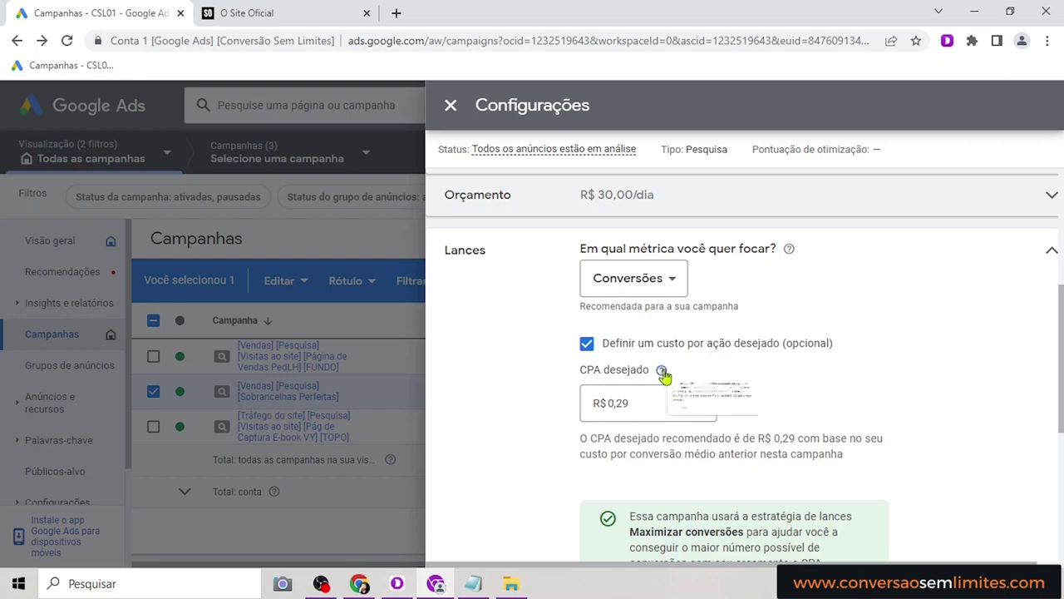
mouse_move(662, 373)
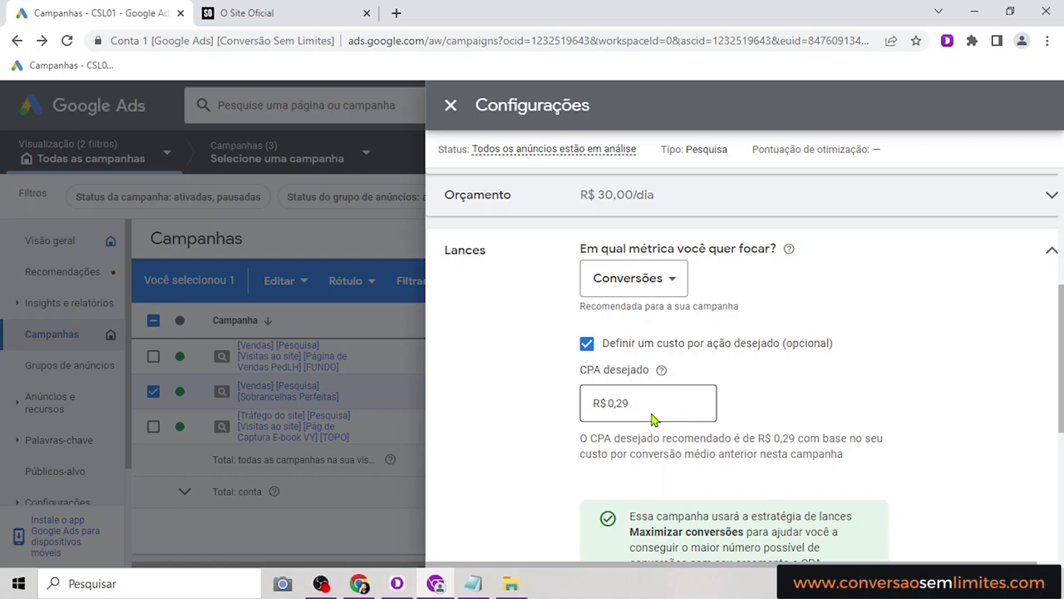
drag(641, 404, 613, 402)
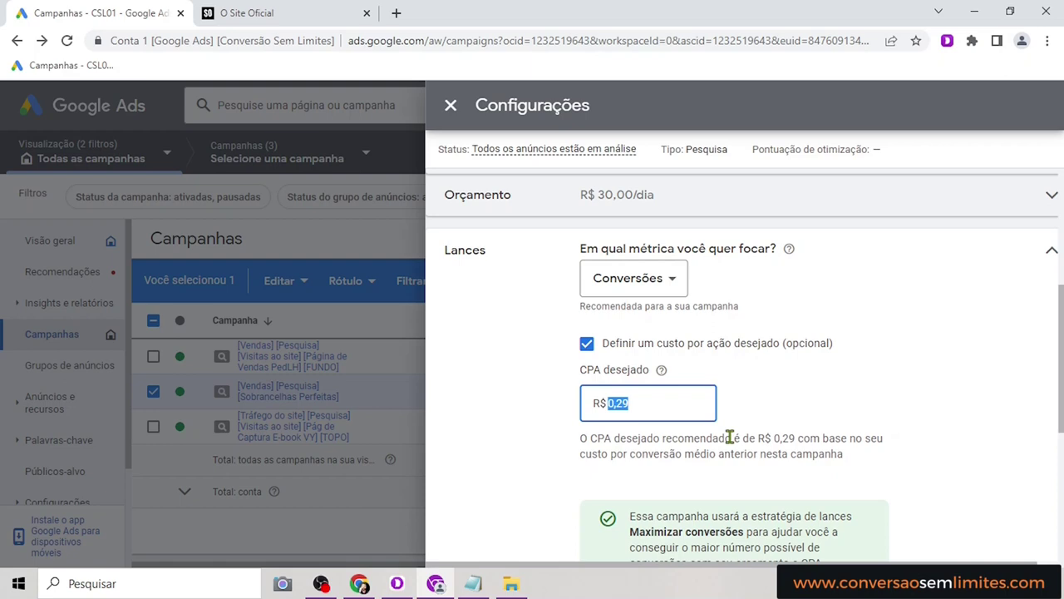
text(10,0)
key(BackSpace)
key(BackSpace)
key(BackSpace)
key(BackSpace)
text(30)
drag(625, 405, 606, 404)
click(519, 390)
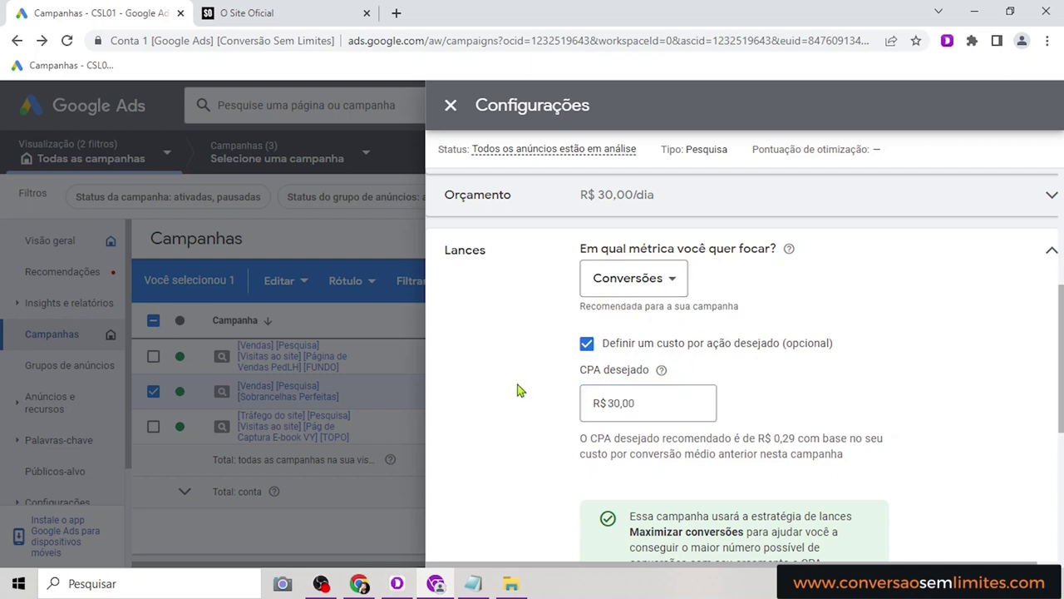
scroll(682, 397, down, 2)
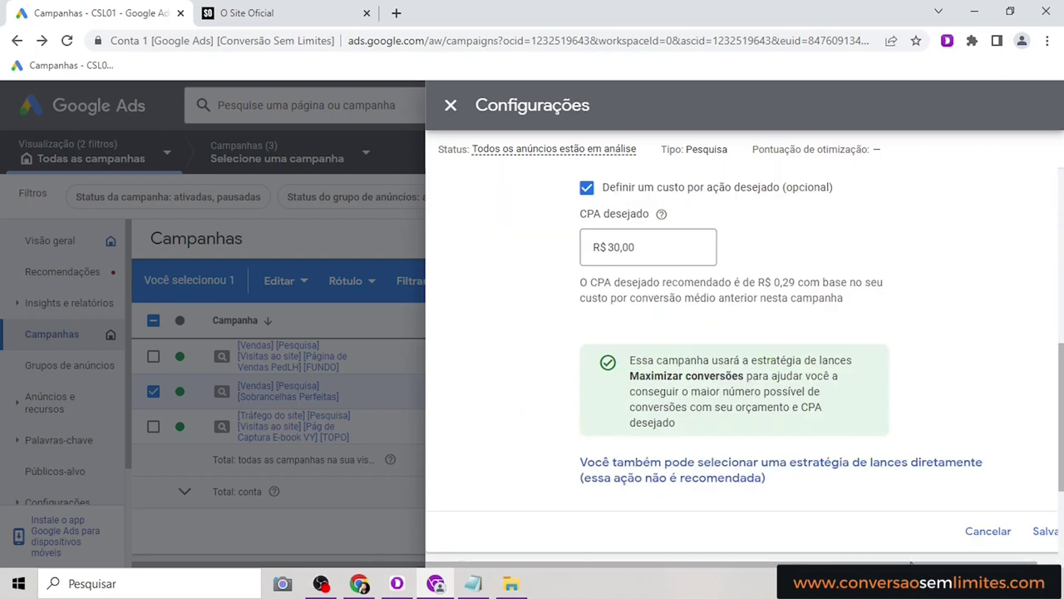
click(1045, 532)
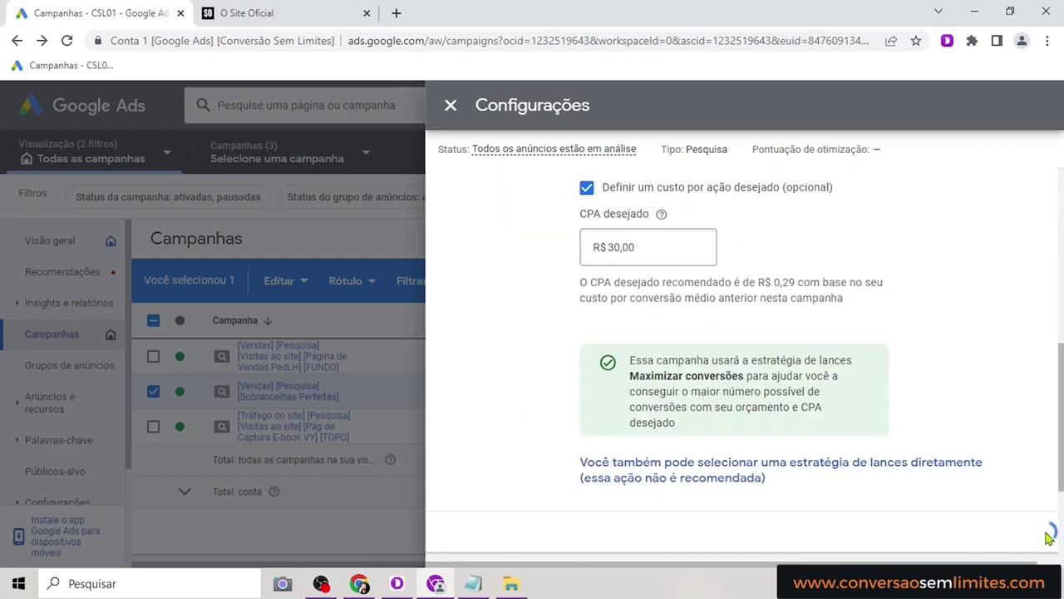
click(450, 106)
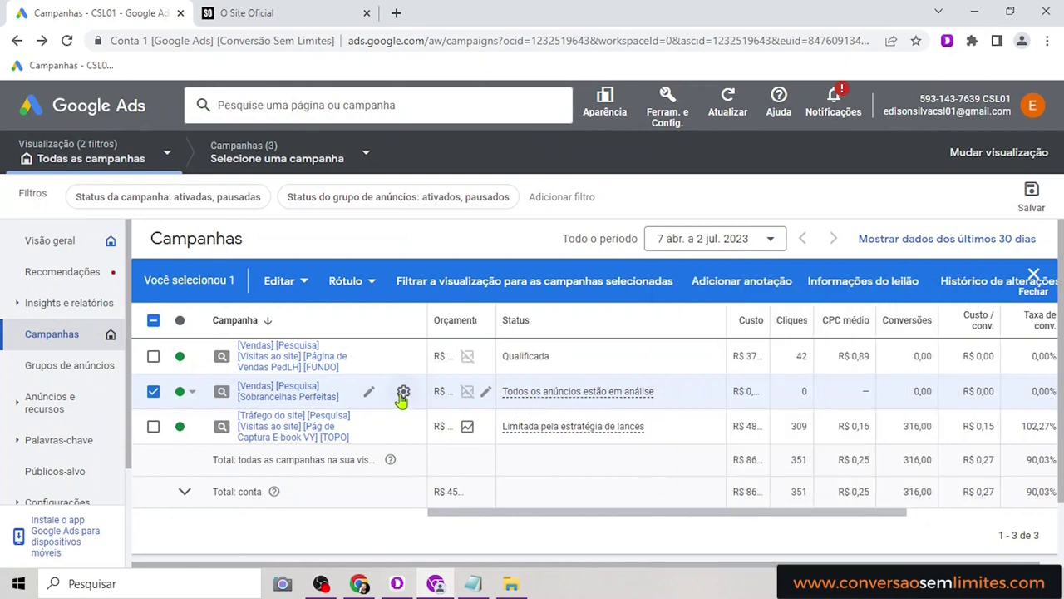
Reopen the [Sobrancelhas Perfeitas] campaign's bidding settings, change the focus metric to Valor da conversão and enable a desired return on ad spend
click(403, 392)
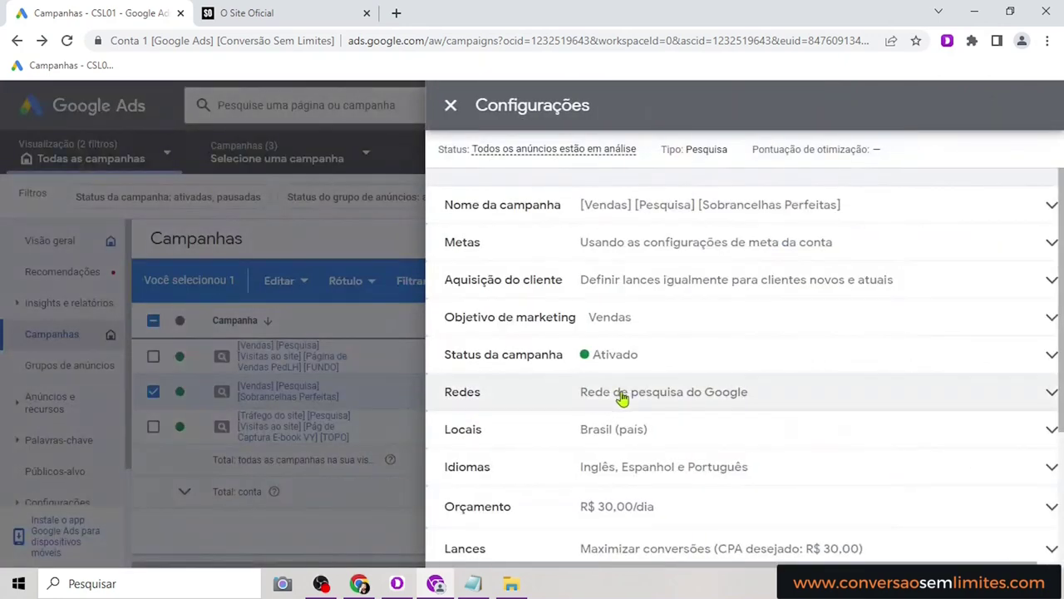
scroll(622, 398, down, 1)
click(605, 473)
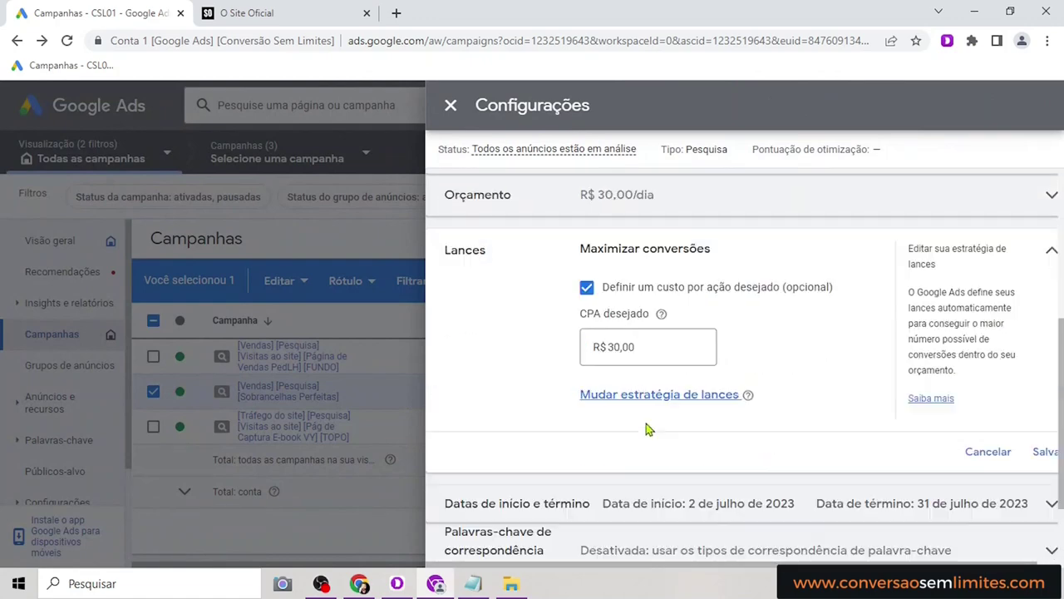
click(645, 394)
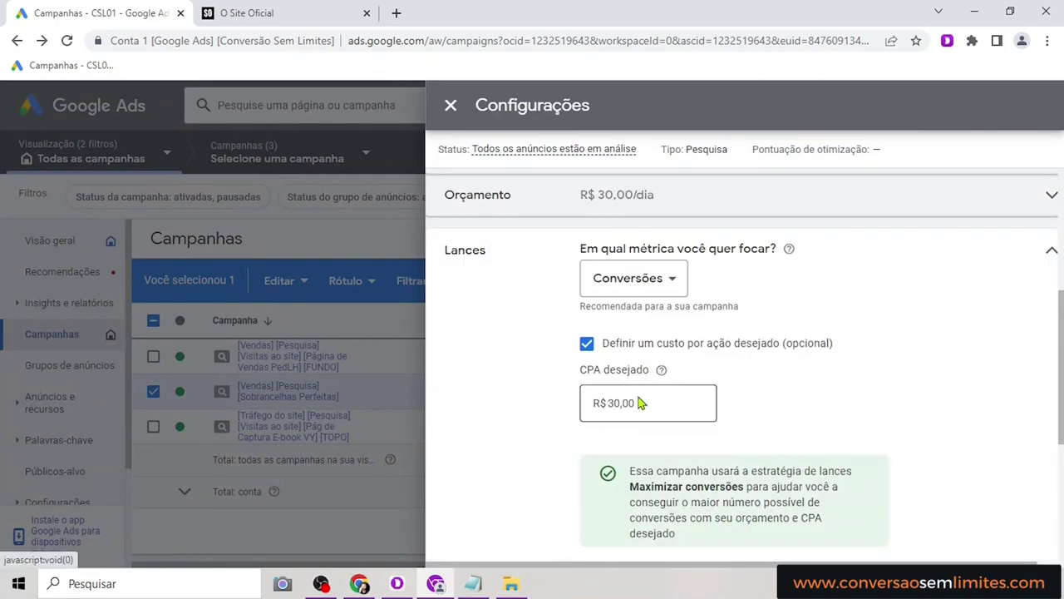
click(670, 285)
click(682, 363)
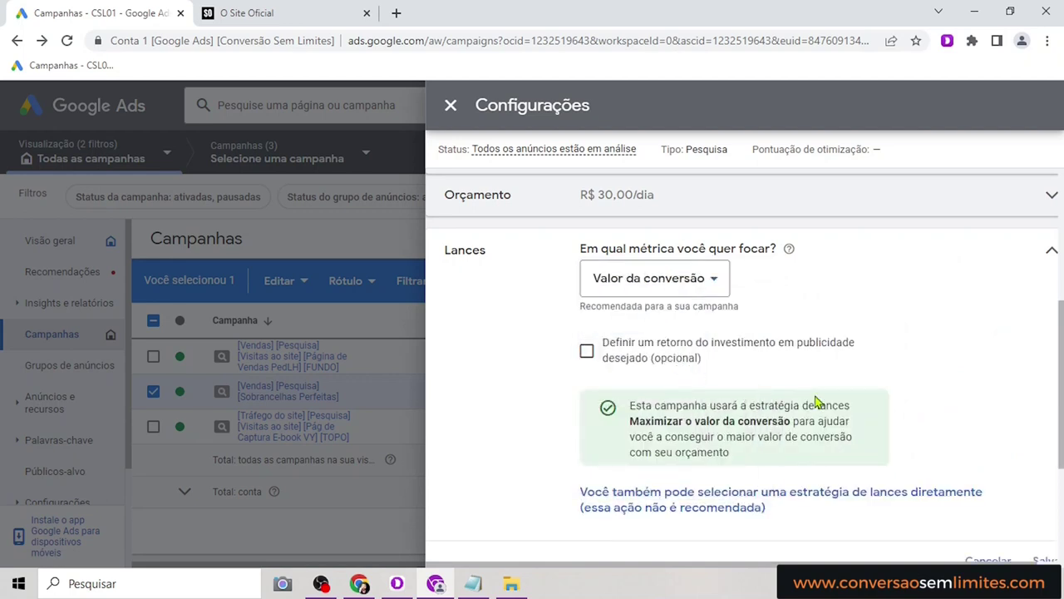
click(587, 350)
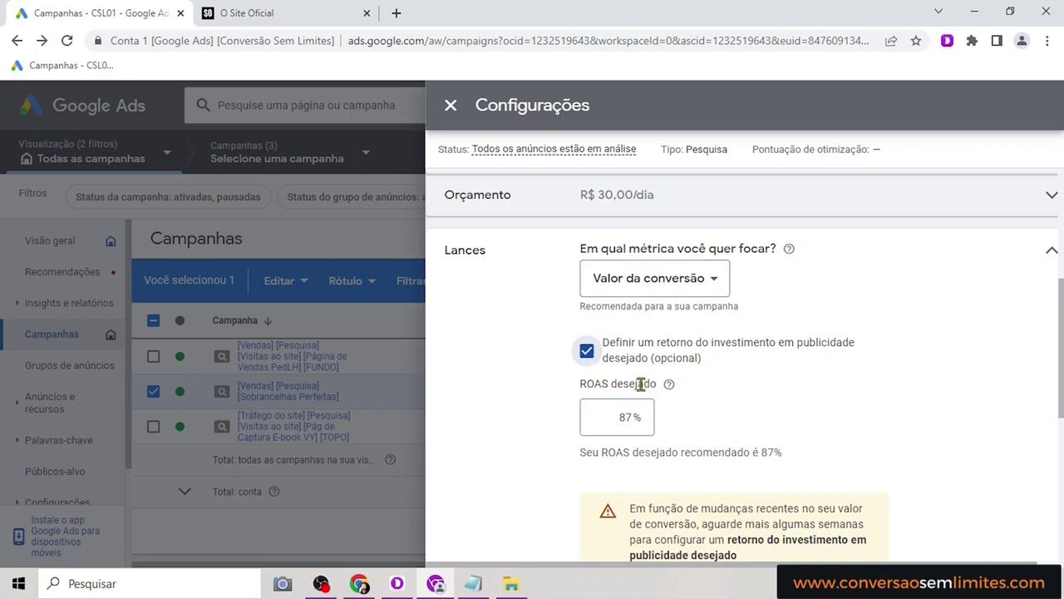
drag(582, 384, 662, 387)
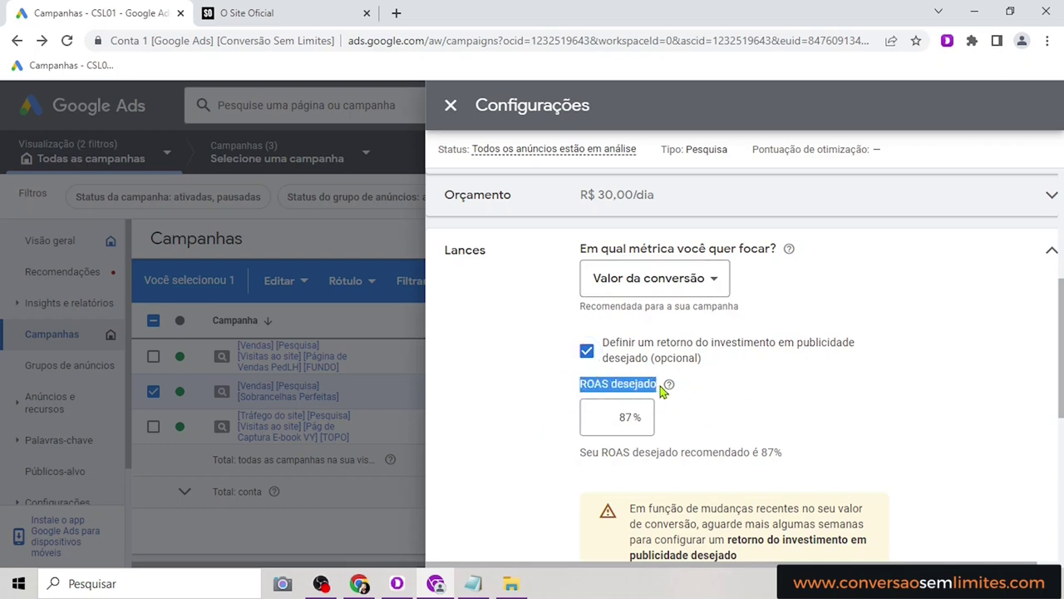
click(851, 397)
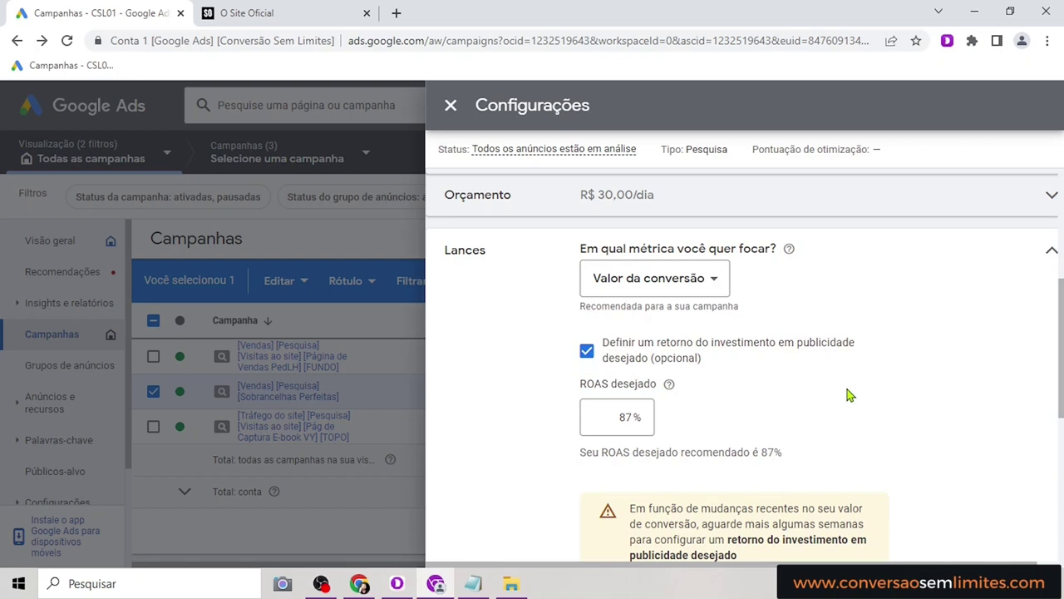